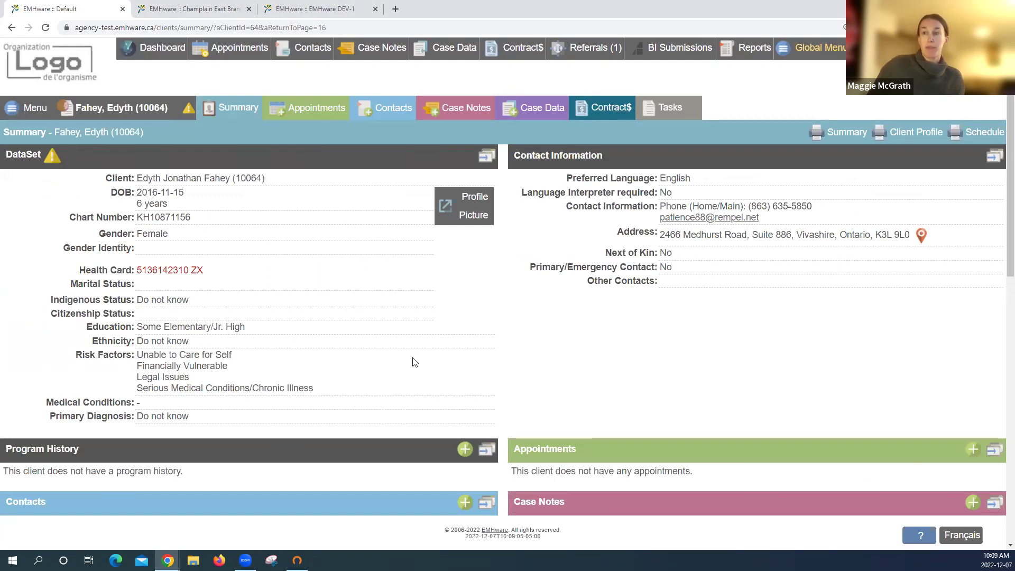
Add a new program history record for the client in the Sample Contract Program
{"action": "left_click", "coordinate": [464, 449]}
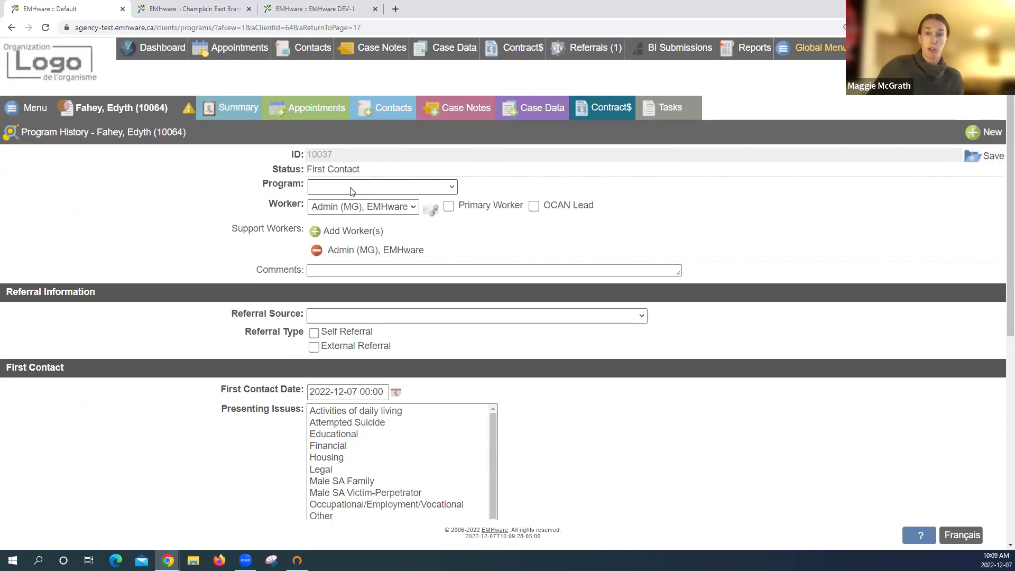
{"action": "left_click", "coordinate": [351, 188]}
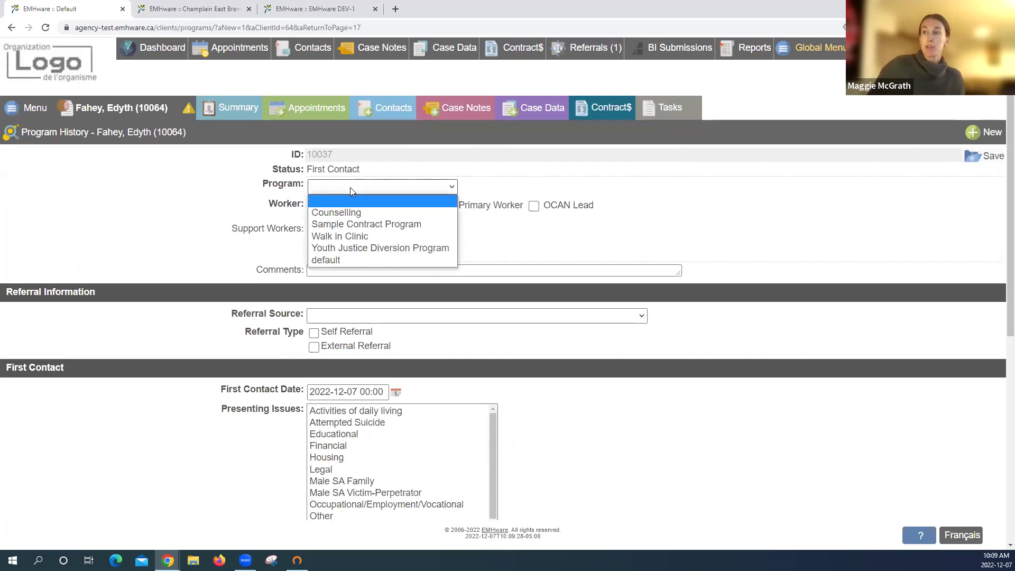
{"action": "left_click", "coordinate": [353, 225]}
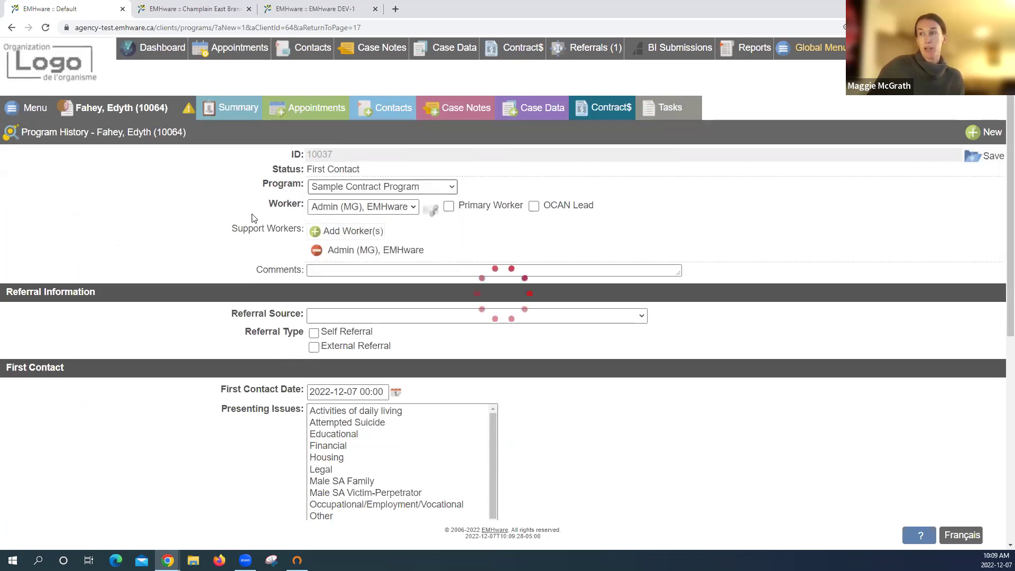
Mark the record as a self referral and choose Other as the presenting issue
{"action": "left_click", "coordinate": [350, 332]}
{"action": "scroll", "coordinate": [176, 259], "scroll_direction": "down", "scroll_amount": 3}
{"action": "left_click", "coordinate": [420, 389]}
{"action": "scroll", "coordinate": [598, 329], "scroll_direction": "down", "scroll_amount": 2}
{"action": "scroll", "coordinate": [598, 329], "scroll_direction": "down", "scroll_amount": 3}
{"action": "left_click", "coordinate": [348, 460]}
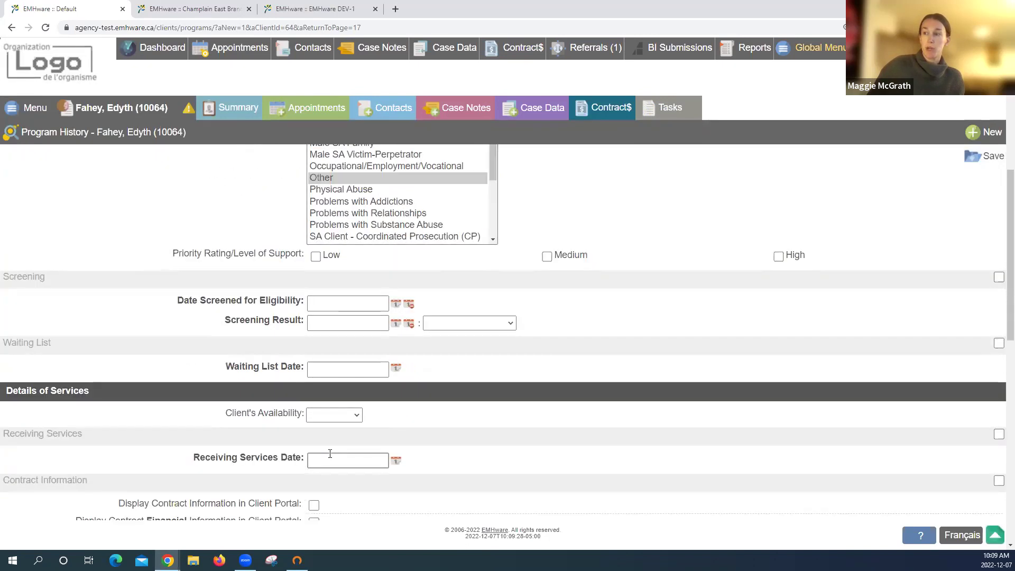
{"action": "left_click", "coordinate": [673, 283]}
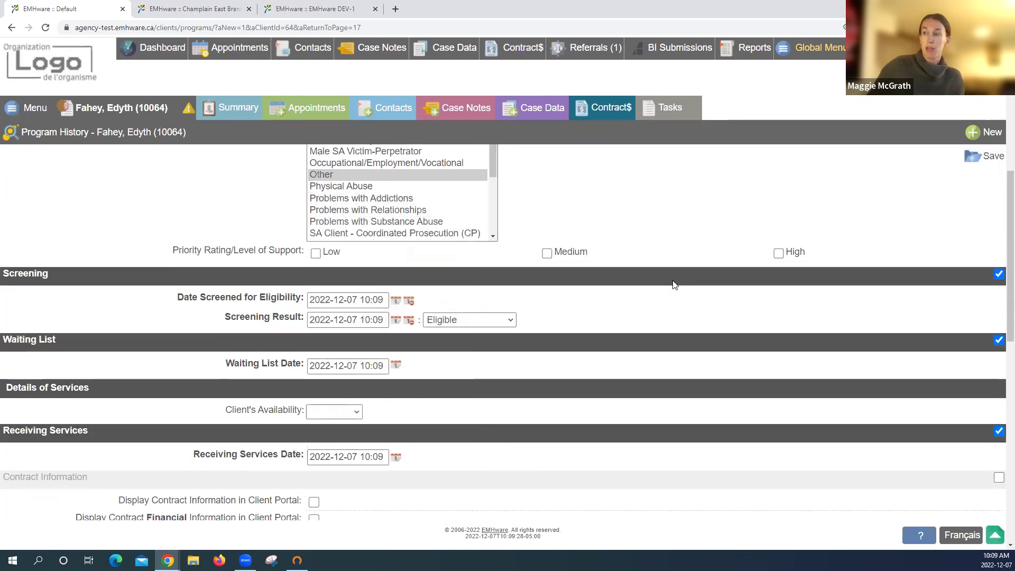
Turn on Fiscal Year End Reset in the contract information, leaving the contract and approval number fields empty
{"action": "scroll", "coordinate": [682, 283], "scroll_direction": "down", "scroll_amount": 4}
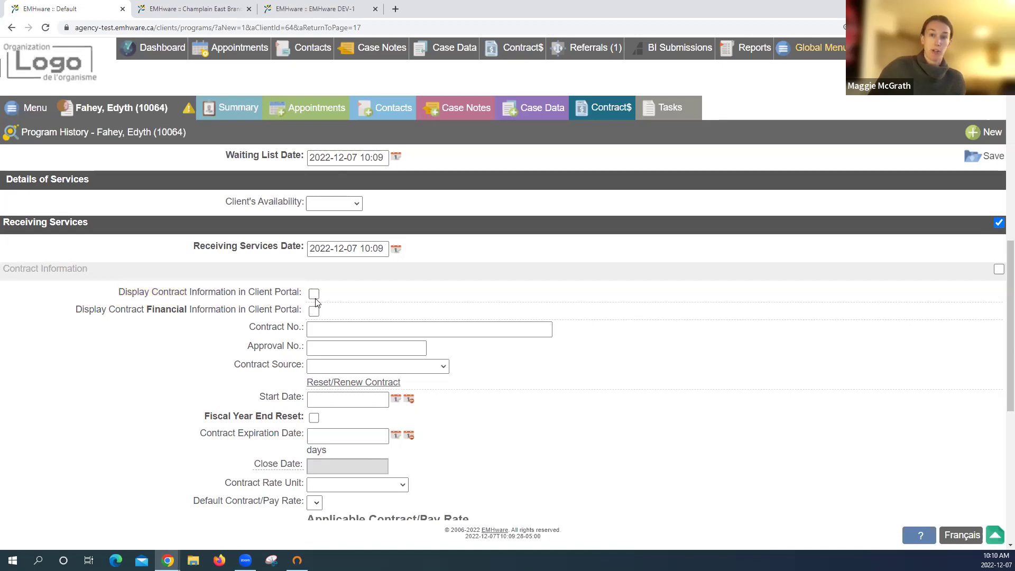
{"action": "scroll", "coordinate": [444, 299], "scroll_direction": "down", "scroll_amount": 1}
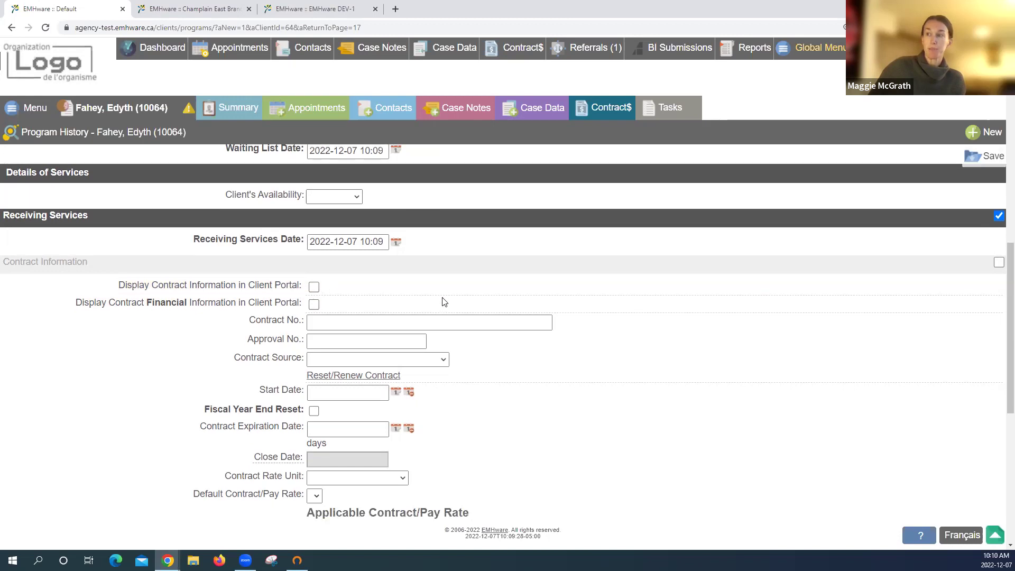
{"action": "left_click", "coordinate": [452, 279]}
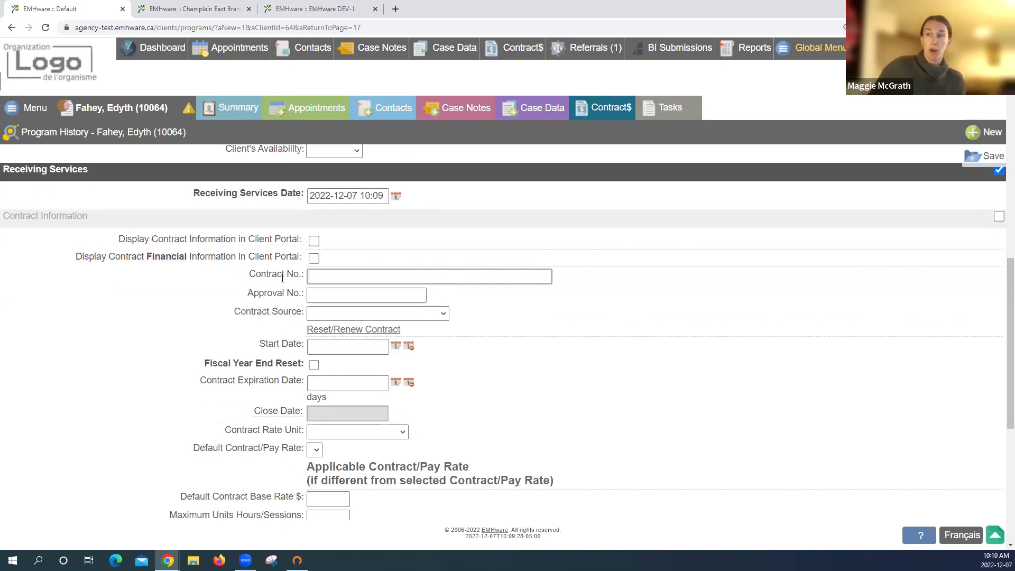
{"action": "left_click", "coordinate": [346, 296]}
{"action": "left_click", "coordinate": [346, 296]}
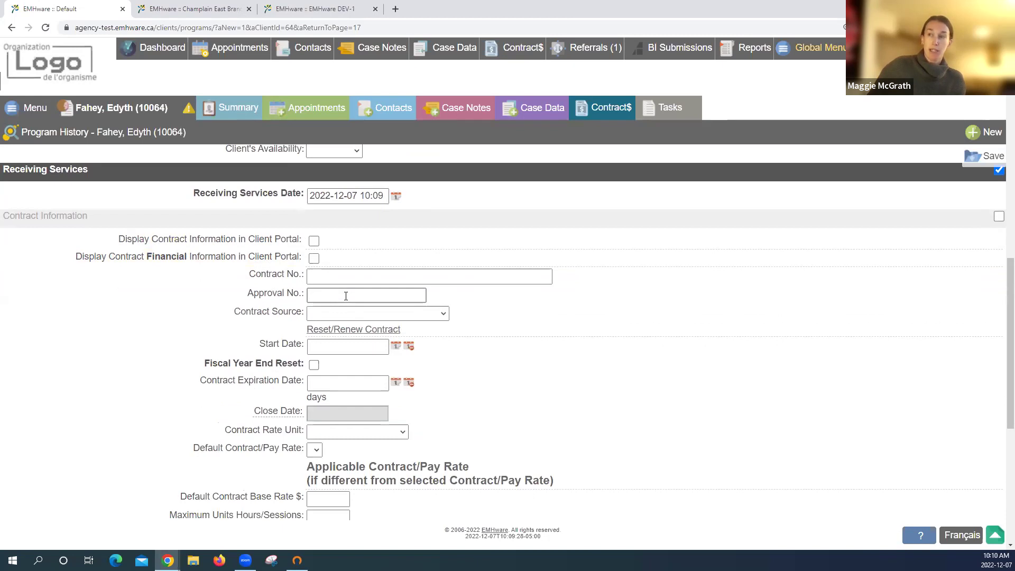
{"action": "scroll", "coordinate": [345, 295], "scroll_direction": "down", "scroll_amount": 1}
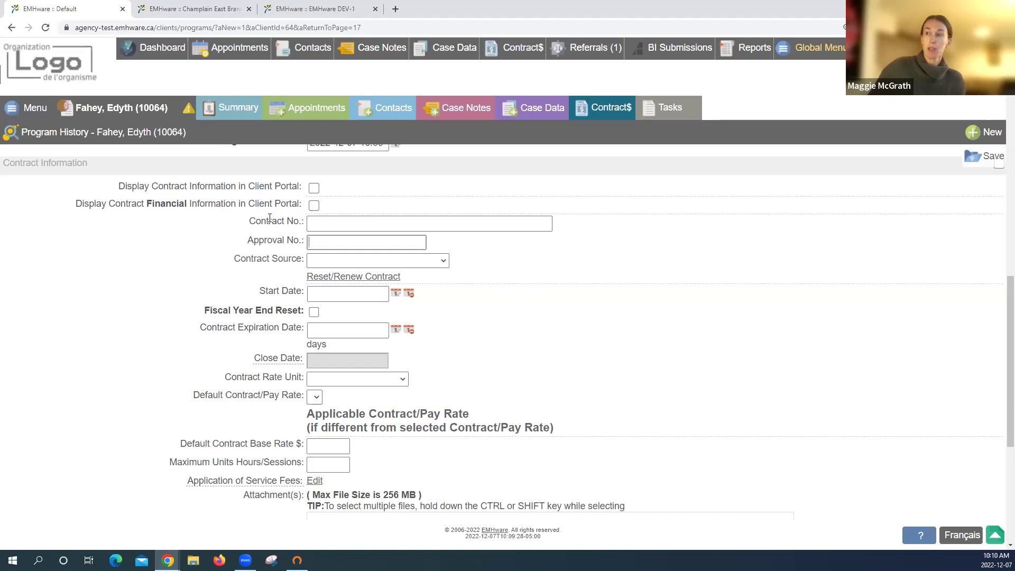
{"action": "scroll", "coordinate": [269, 219], "scroll_direction": "down", "scroll_amount": 1}
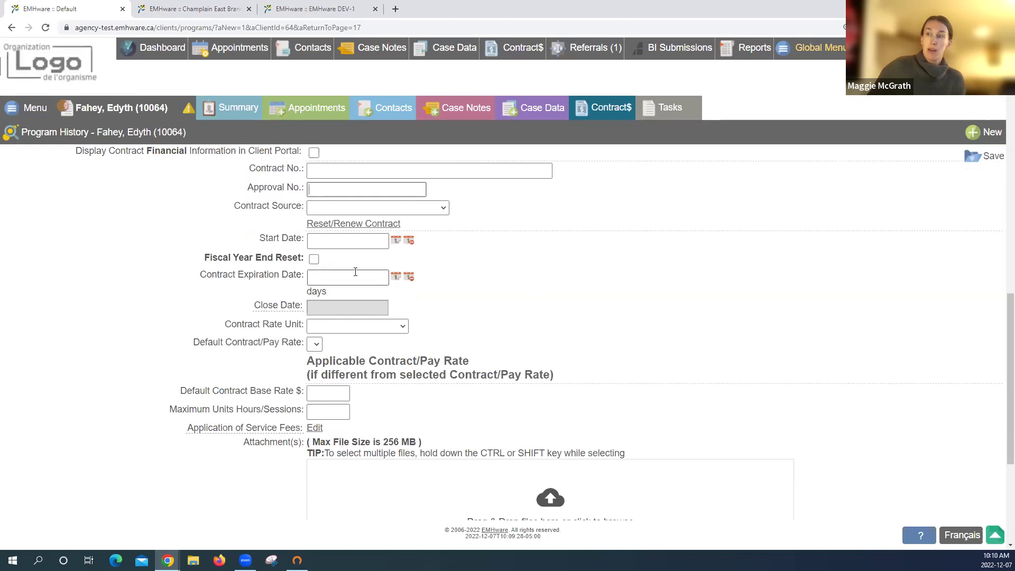
{"action": "left_click", "coordinate": [313, 260]}
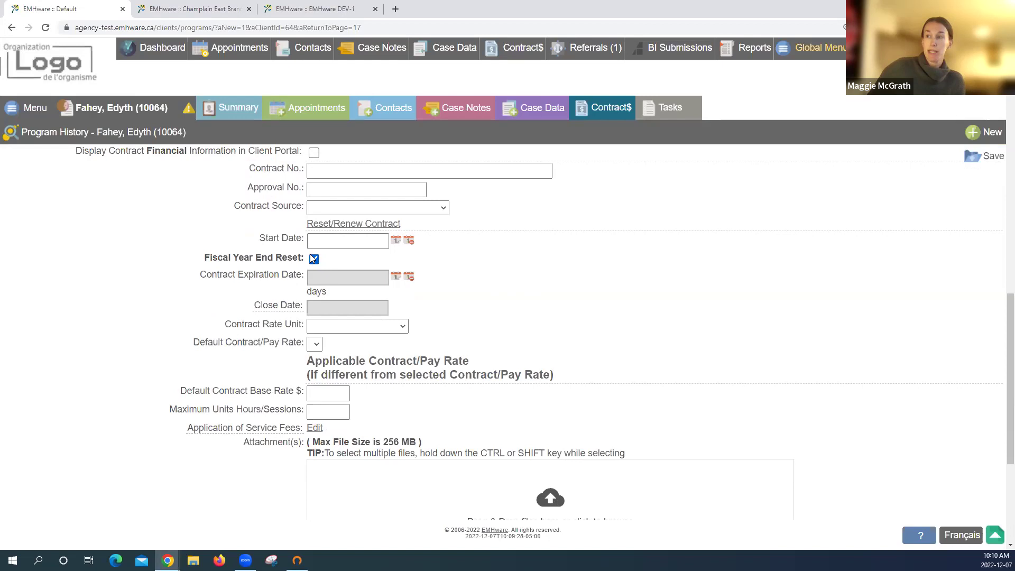
Set the contract rate unit to Hour and the default contract base rate to $50
{"action": "scroll", "coordinate": [274, 256], "scroll_direction": "down", "scroll_amount": 1}
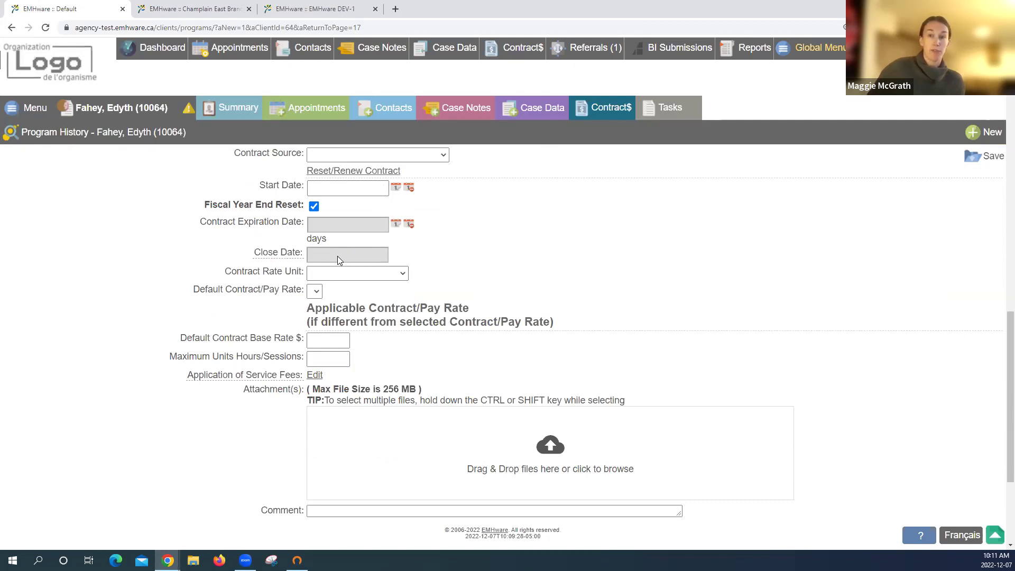
{"action": "scroll", "coordinate": [337, 256], "scroll_direction": "down", "scroll_amount": 1}
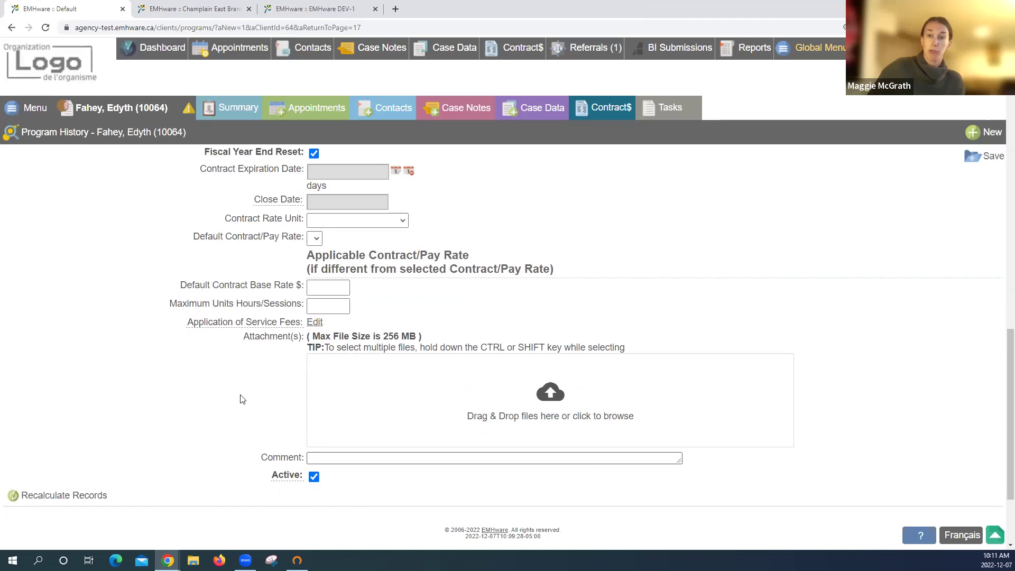
{"action": "scroll", "coordinate": [207, 367], "scroll_direction": "up", "scroll_amount": 1}
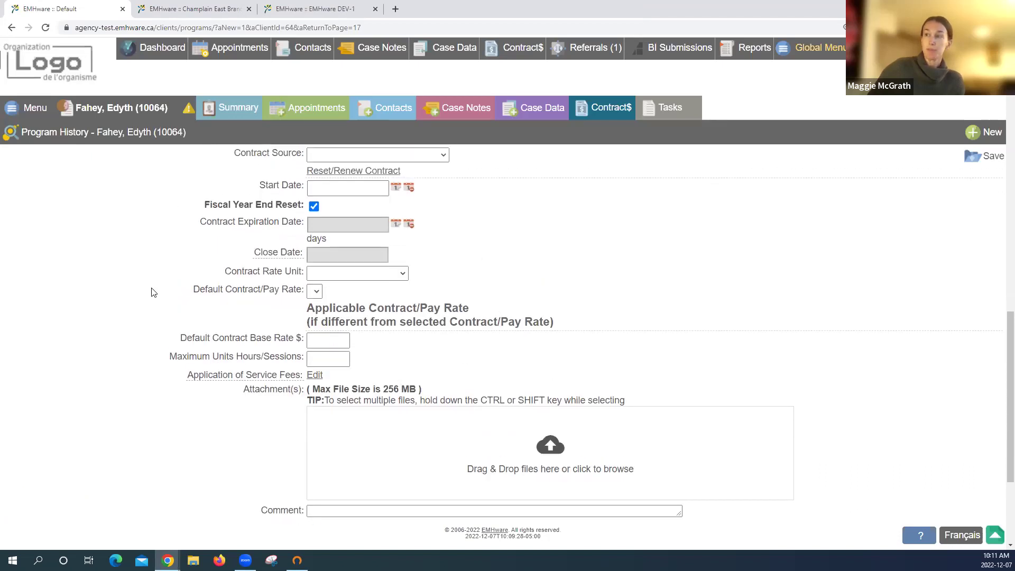
{"action": "left_click", "coordinate": [321, 362]}
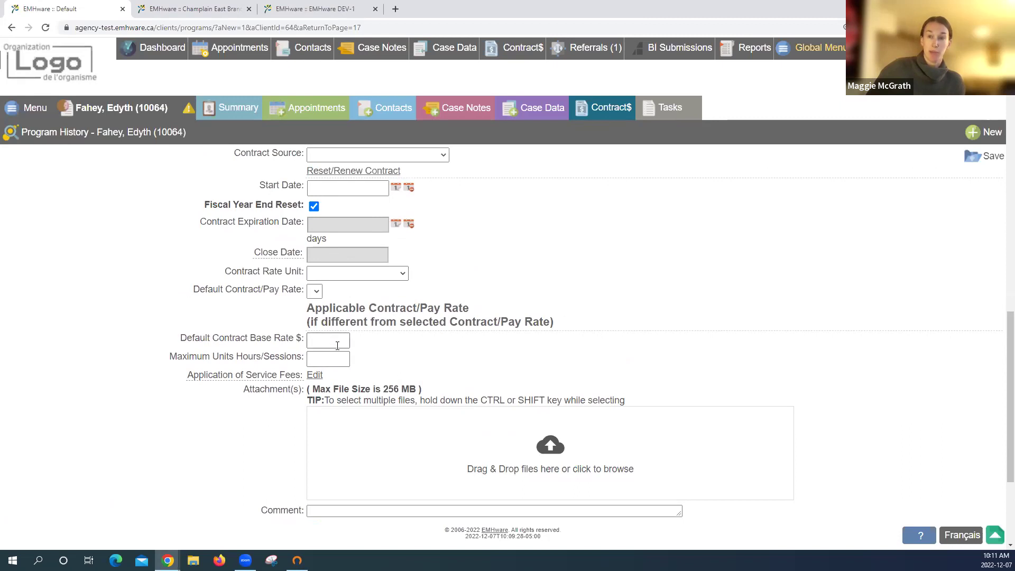
{"action": "left_click", "coordinate": [354, 275]}
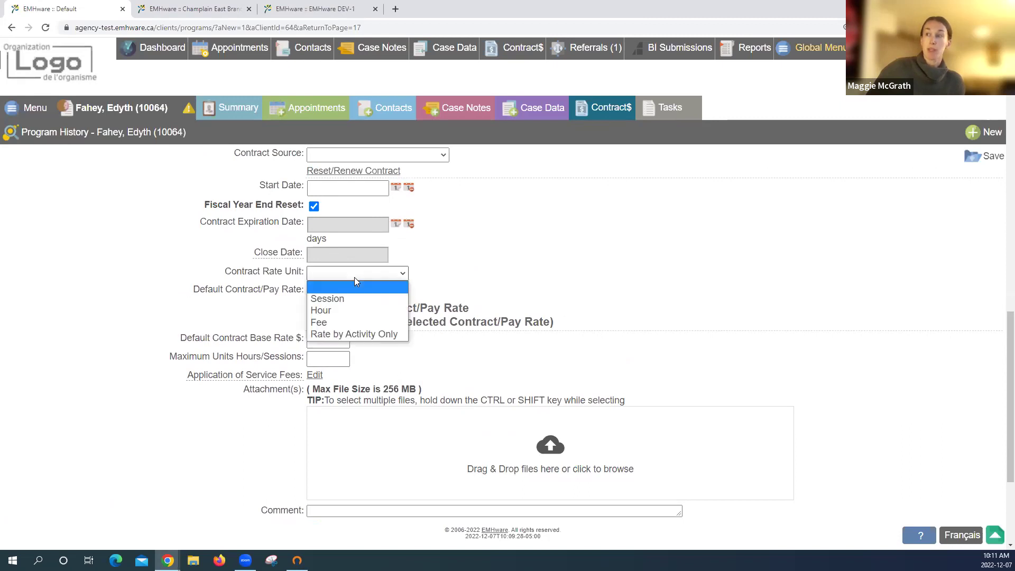
{"action": "left_click", "coordinate": [346, 310]}
{"action": "left_click", "coordinate": [326, 341]}
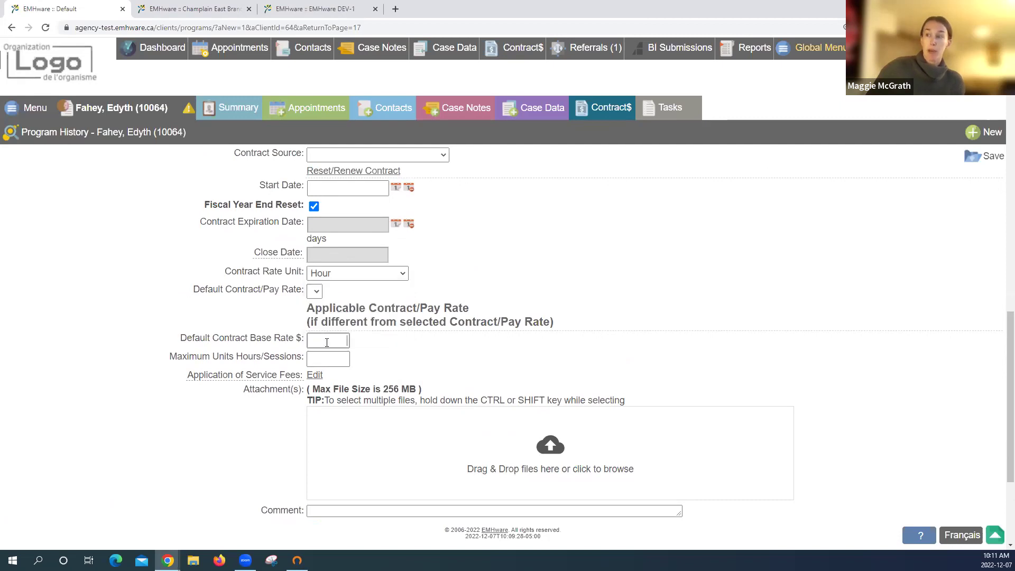
{"action": "type", "text": "50"}
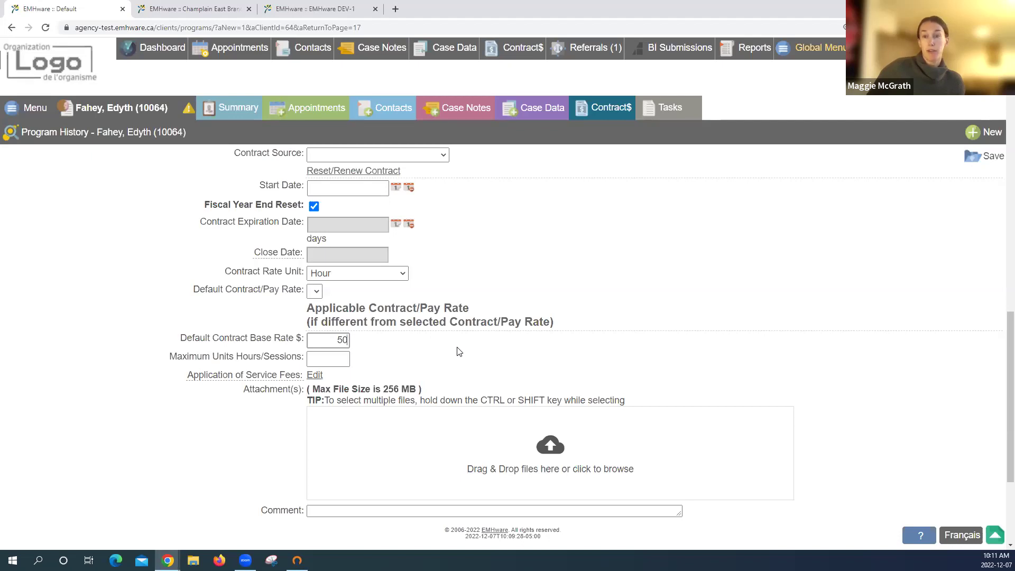
Change the contract rate unit to Session and clear the default contract base rate
{"action": "left_click", "coordinate": [390, 274]}
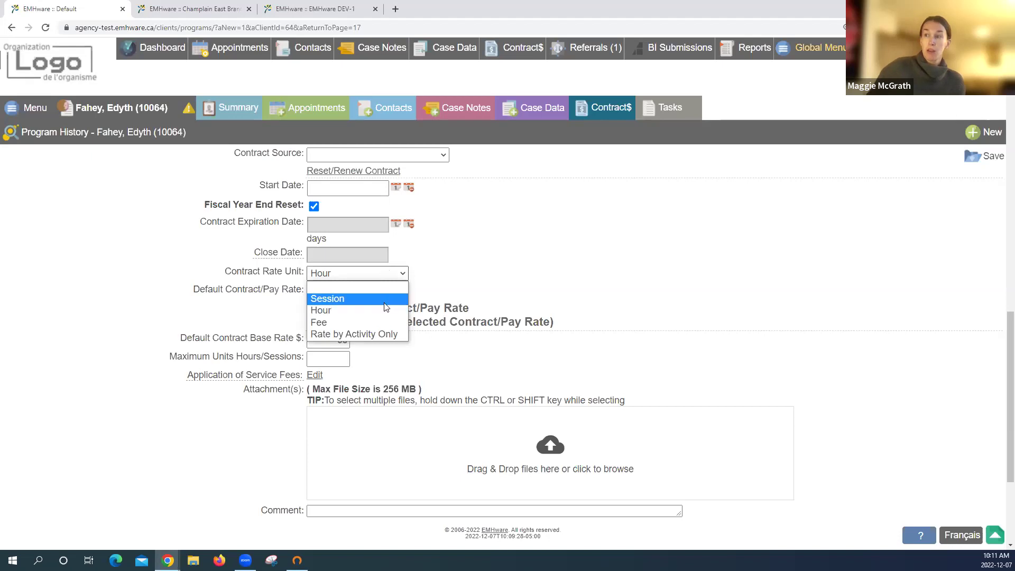
{"action": "left_click", "coordinate": [384, 302]}
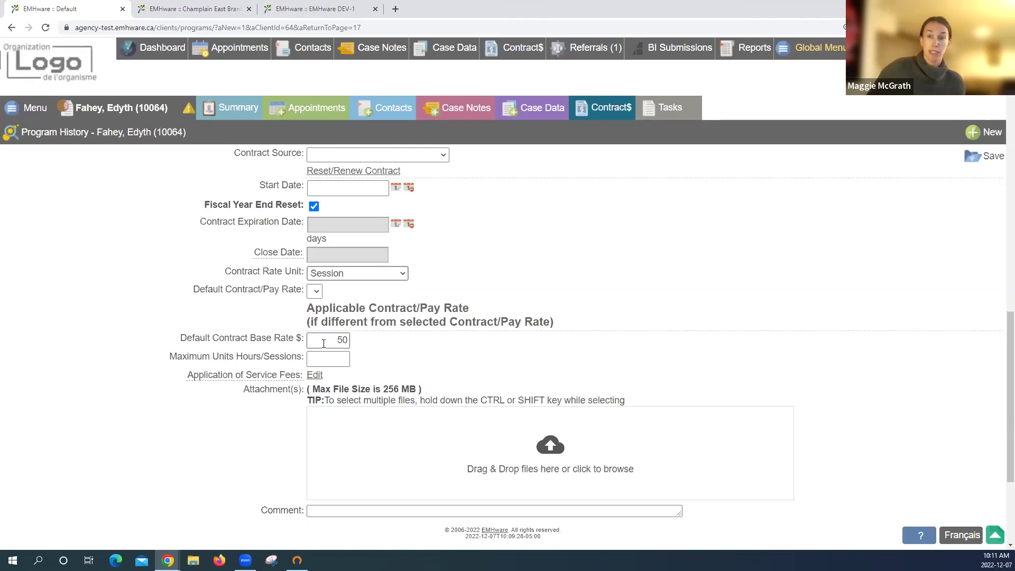
{"action": "left_click", "coordinate": [324, 344]}
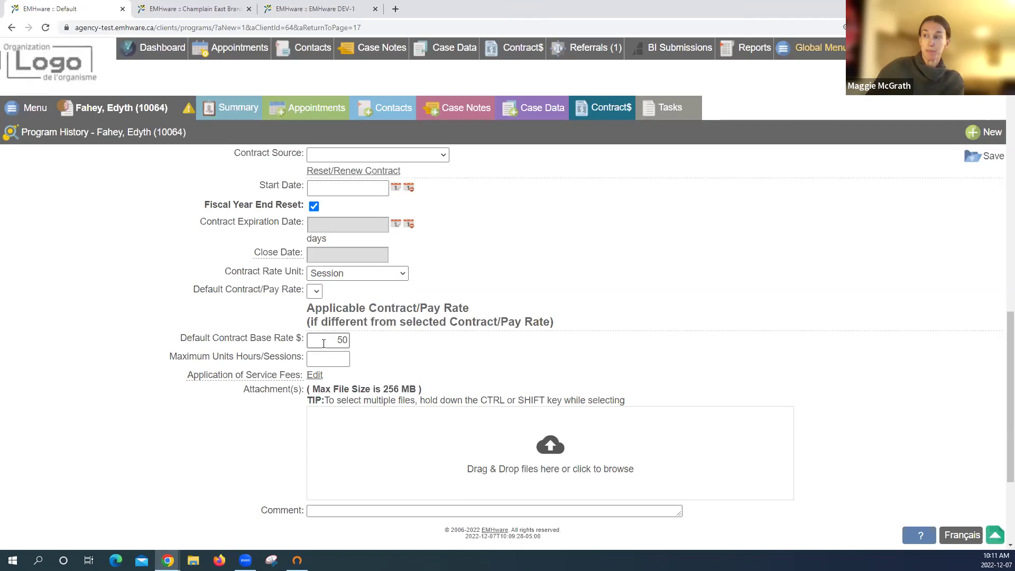
{"action": "left_click", "coordinate": [341, 359]}
{"action": "left_click", "coordinate": [341, 359]}
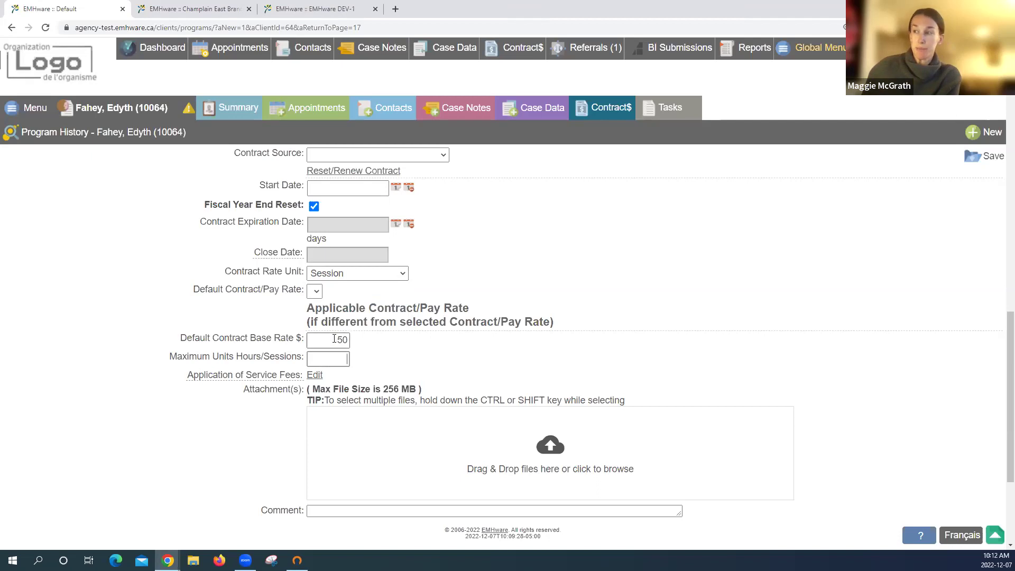
{"action": "double_click", "coordinate": [334, 339]}
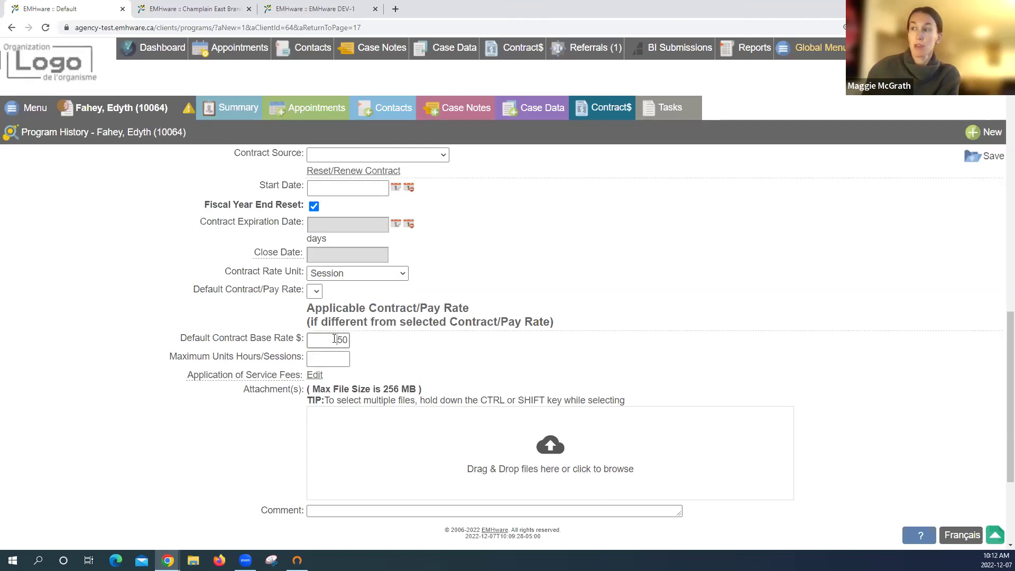
{"action": "key", "text": "BackSpace"}
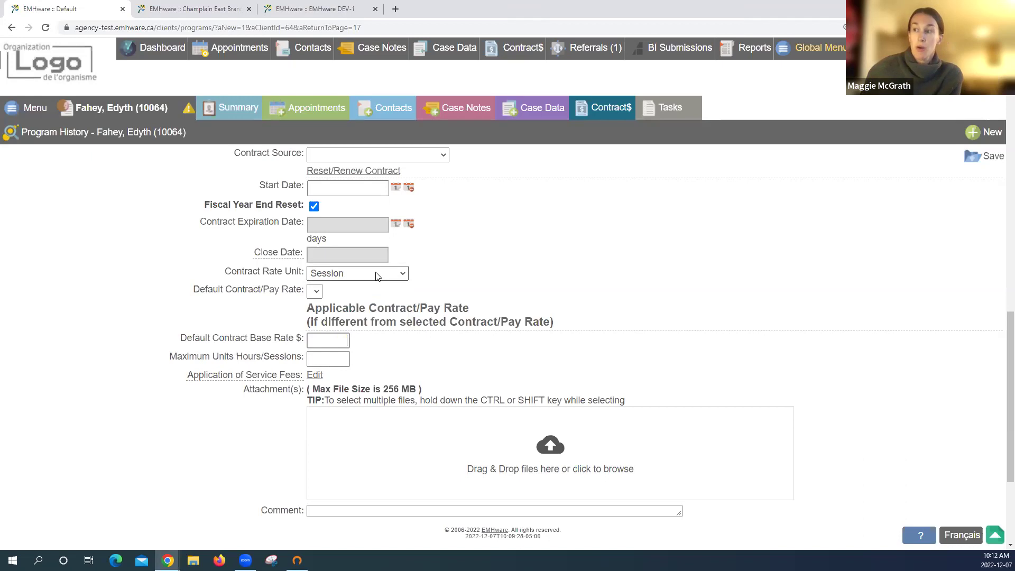
Set the contract rate unit to Rate by Activity Only
{"action": "left_click", "coordinate": [377, 276]}
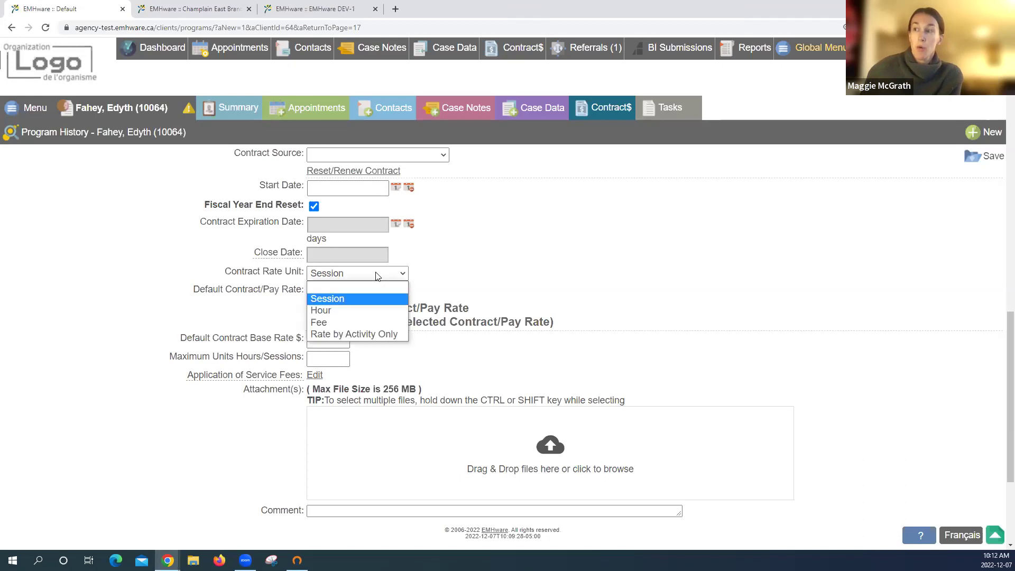
{"action": "left_click", "coordinate": [356, 335]}
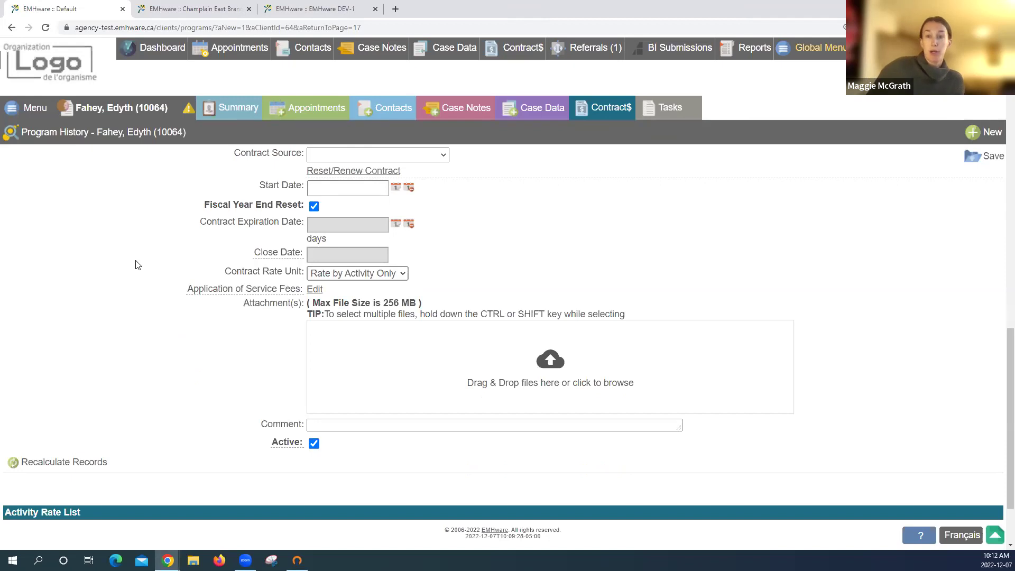
{"action": "left_click", "coordinate": [120, 276]}
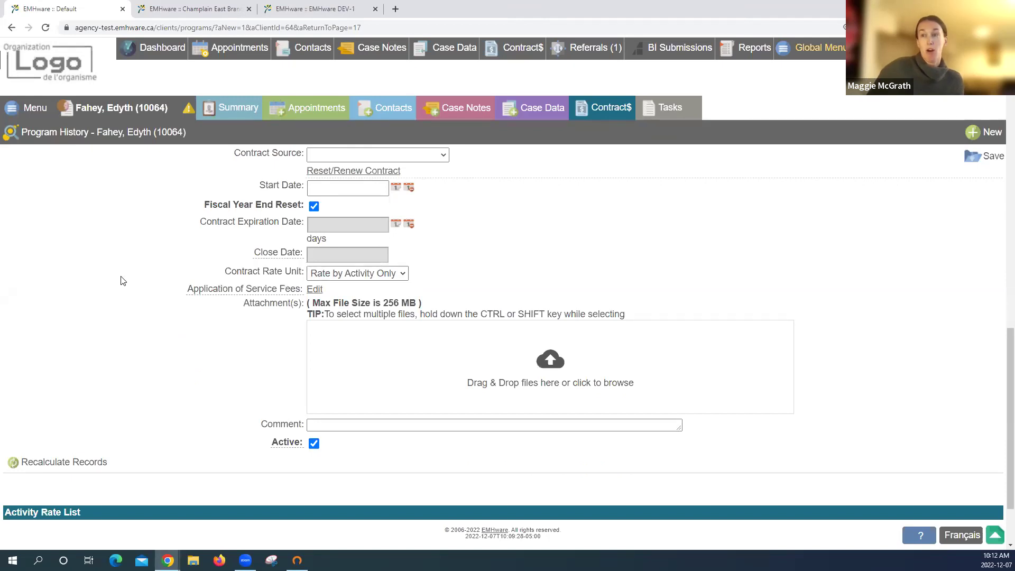
Add an activity rate for 1 on 1 Counselling to the Activity Rate List and save the program record
{"action": "scroll", "coordinate": [148, 275], "scroll_direction": "down", "scroll_amount": 2}
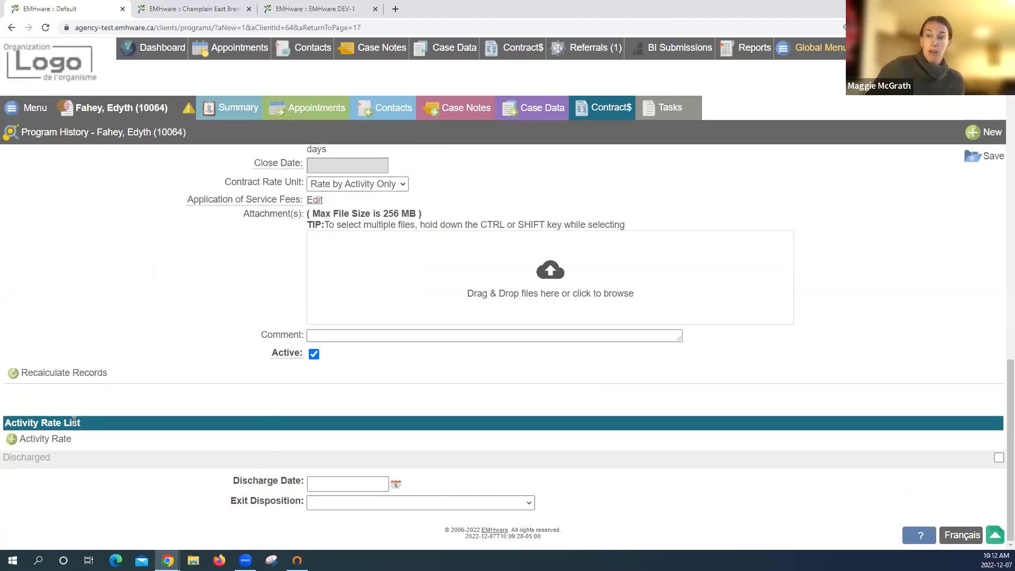
{"action": "left_click", "coordinate": [49, 445]}
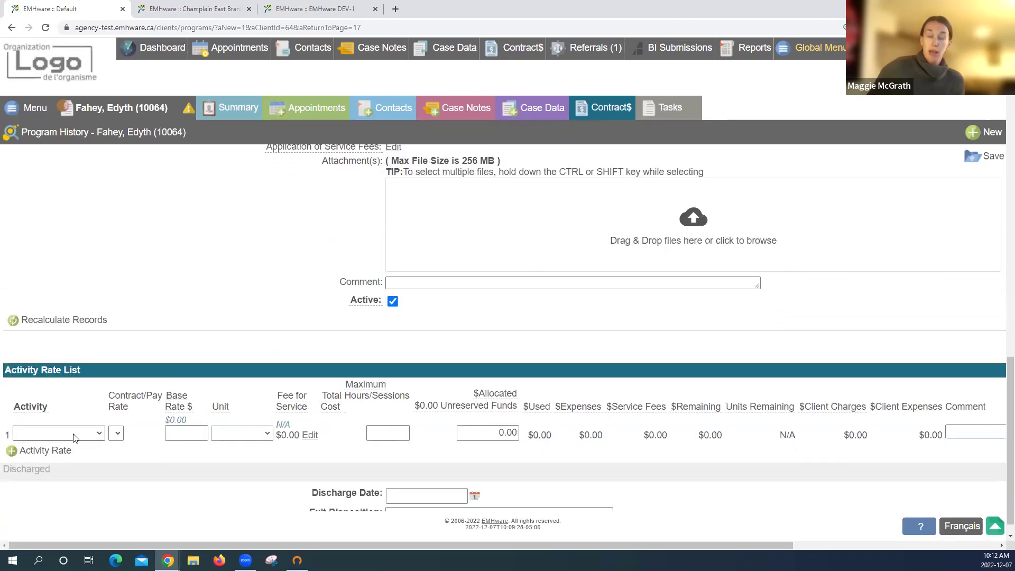
{"action": "left_click", "coordinate": [74, 433]}
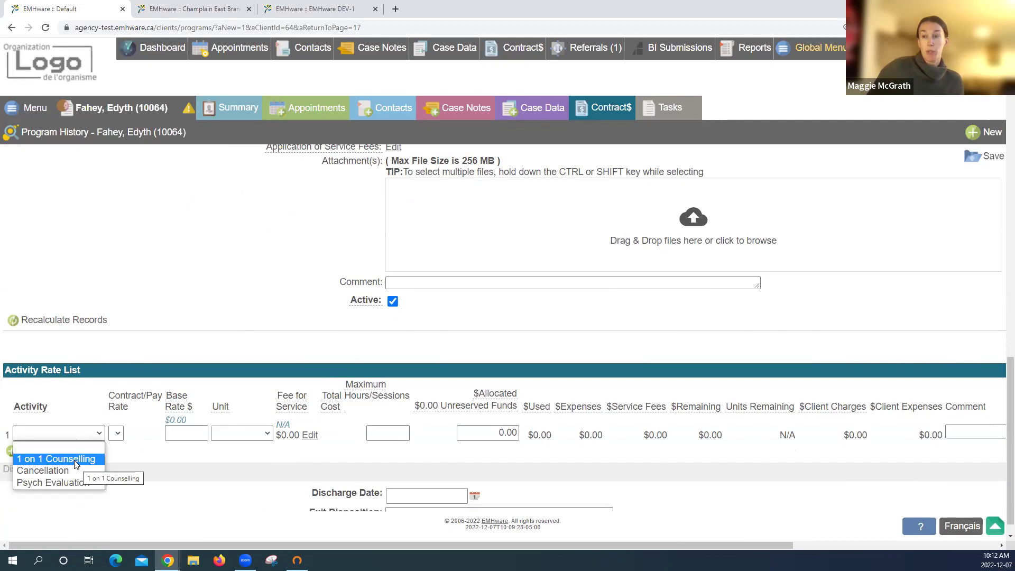
{"action": "left_click", "coordinate": [76, 459]}
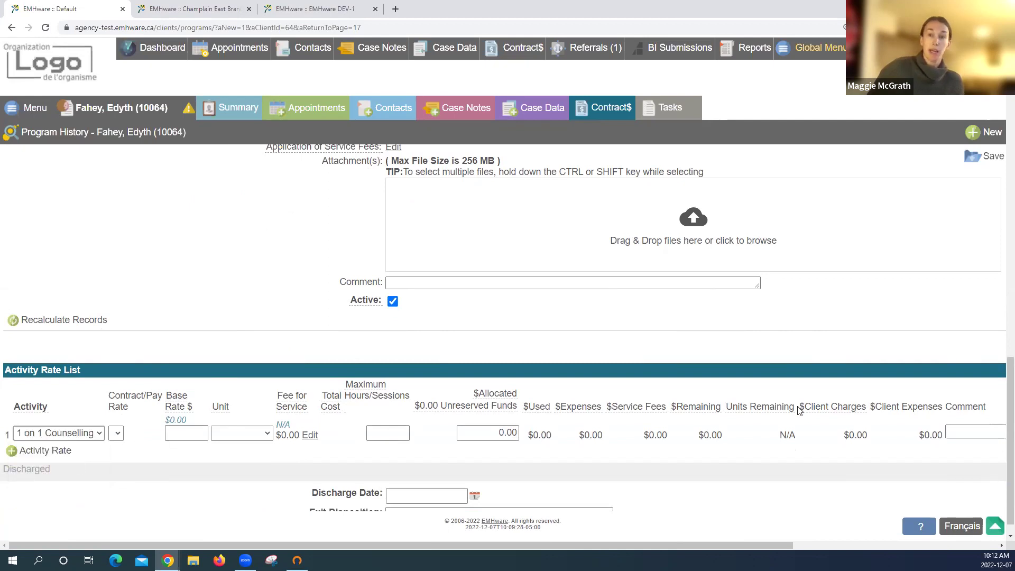
{"action": "left_click", "coordinate": [992, 157]}
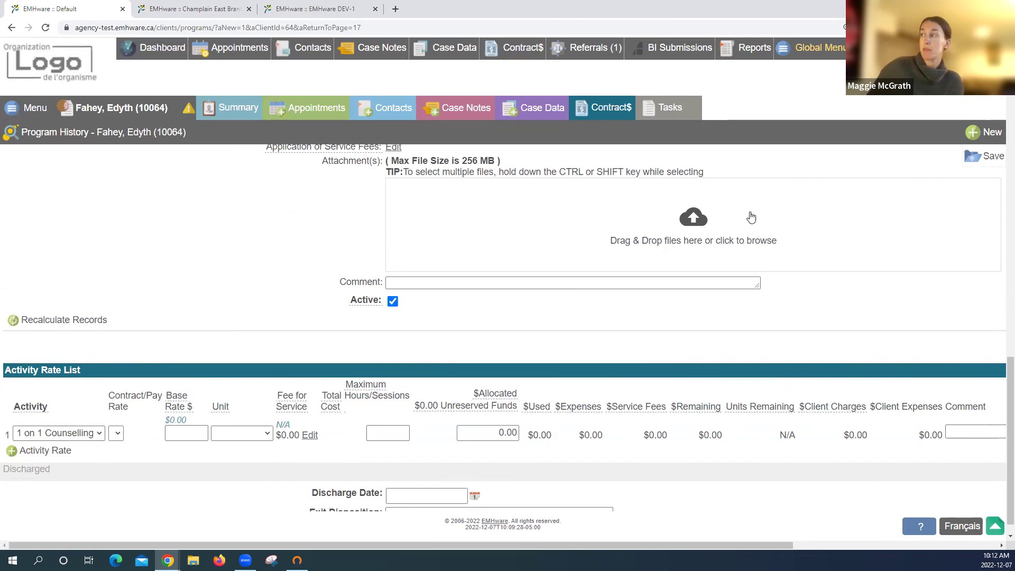
Add a second activity rate for Psych Evaluation to the Activity Rate List
{"action": "scroll", "coordinate": [200, 449], "scroll_direction": "down", "scroll_amount": 1}
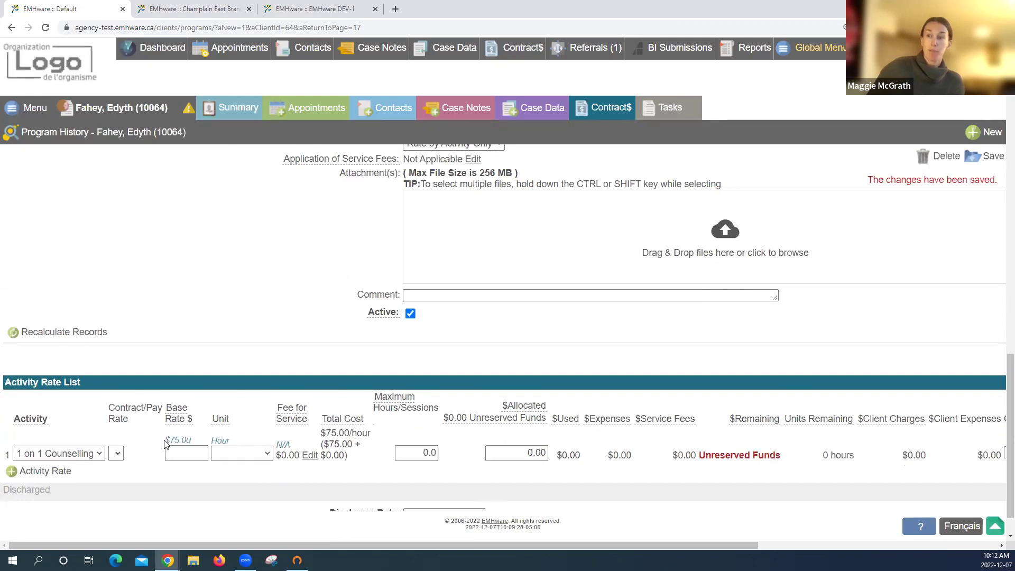
{"action": "left_click_drag", "start_coordinate": [165, 444], "coordinate": [244, 444]}
{"action": "left_click", "coordinate": [244, 444]}
{"action": "left_click", "coordinate": [197, 453]}
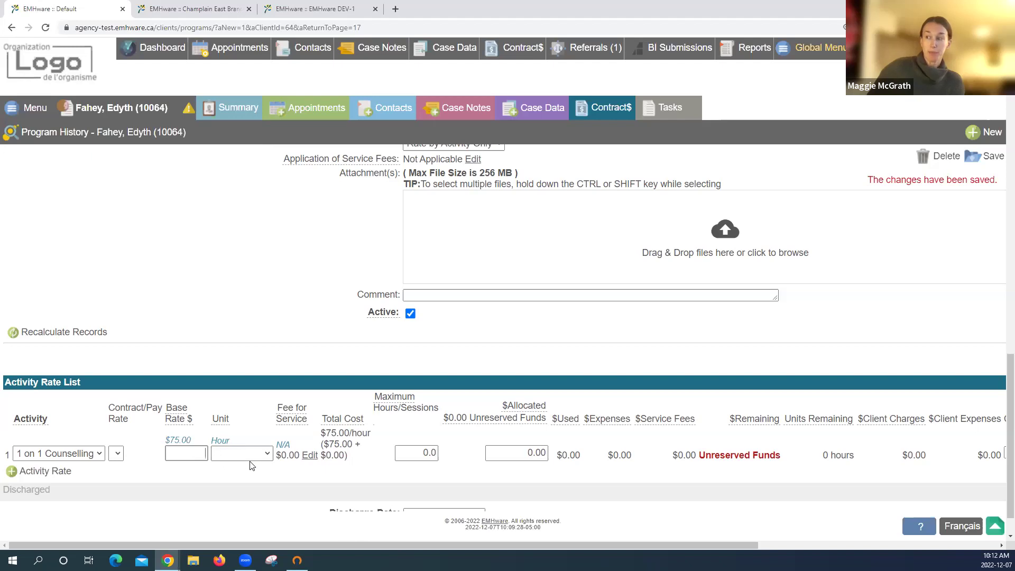
{"action": "scroll", "coordinate": [241, 454], "scroll_direction": "down", "scroll_amount": 1}
{"action": "left_click", "coordinate": [68, 431]}
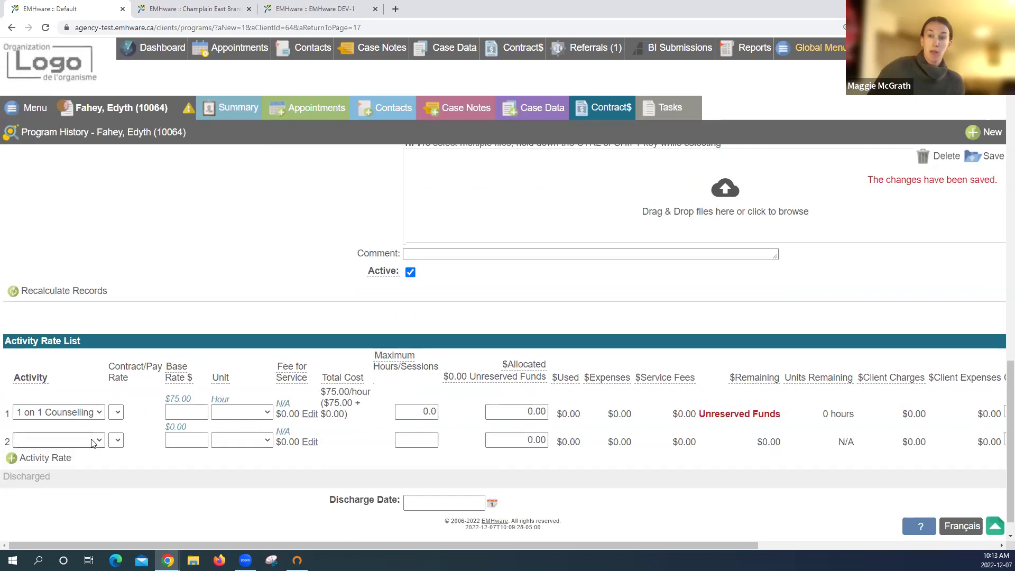
{"action": "left_click", "coordinate": [92, 441]}
{"action": "left_click", "coordinate": [89, 485]}
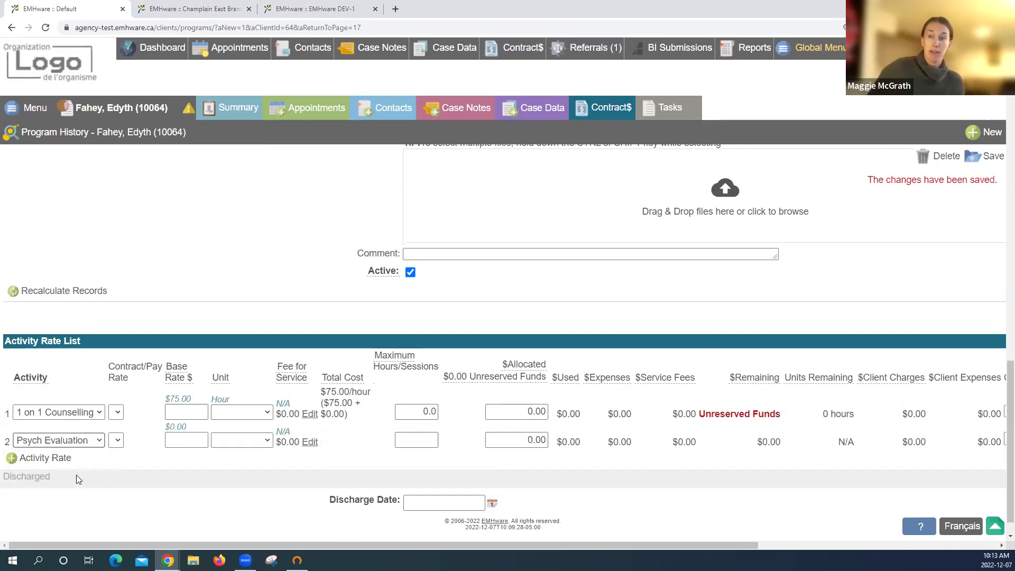
Add a third activity rate for Cancellation to the Activity Rate List and save the program record
{"action": "left_click", "coordinate": [53, 457]}
{"action": "left_click", "coordinate": [94, 468]}
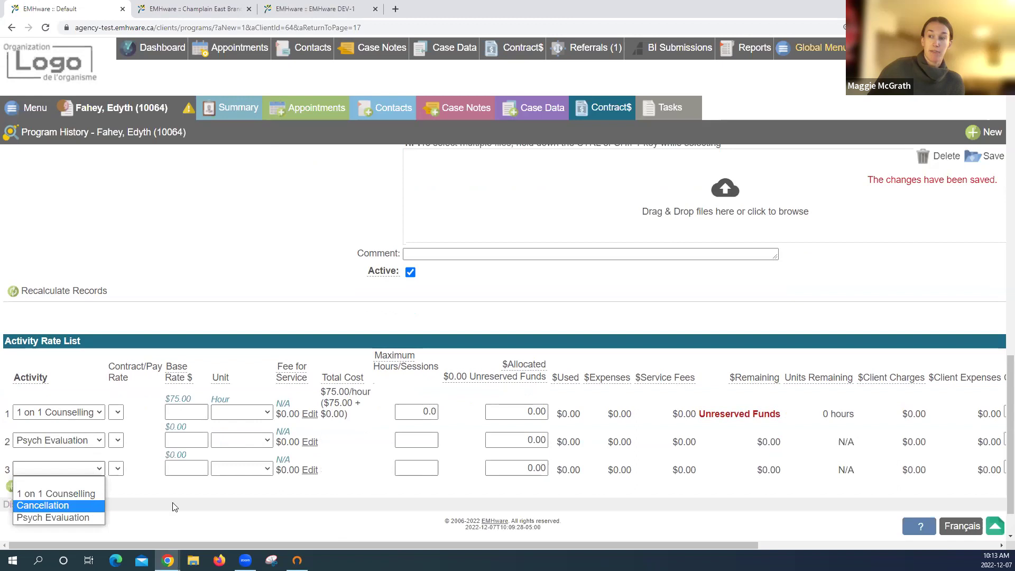
{"action": "left_click", "coordinate": [79, 506]}
{"action": "left_click", "coordinate": [994, 156]}
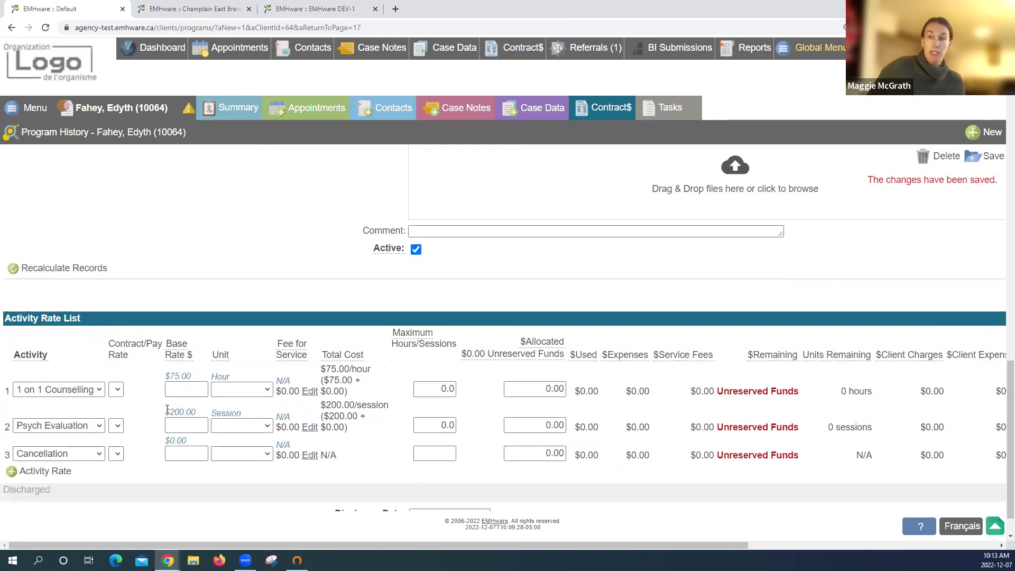
Set the Cancellation activity's base rate to $50 with the unit Session and save the program record
{"action": "left_click_drag", "start_coordinate": [227, 413], "coordinate": [255, 417]}
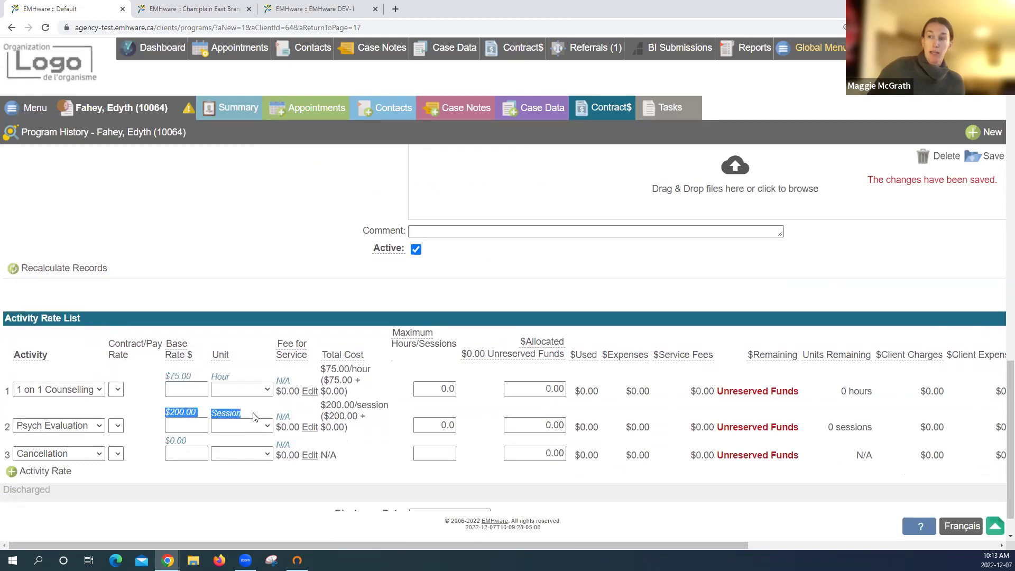
{"action": "left_click", "coordinate": [254, 417]}
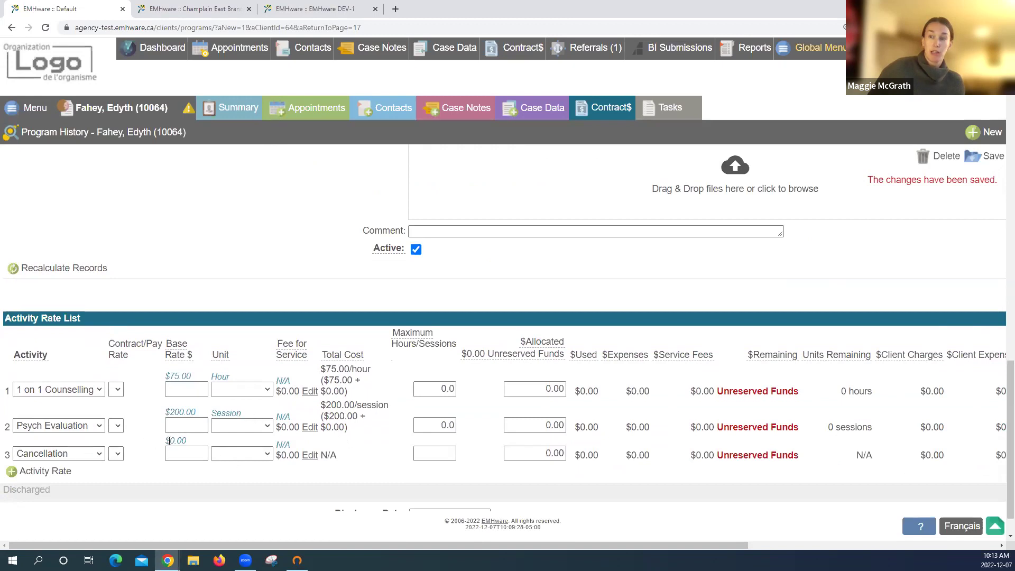
{"action": "left_click_drag", "start_coordinate": [169, 440], "coordinate": [200, 445]}
{"action": "left_click", "coordinate": [200, 453]}
{"action": "type", "text": "50"}
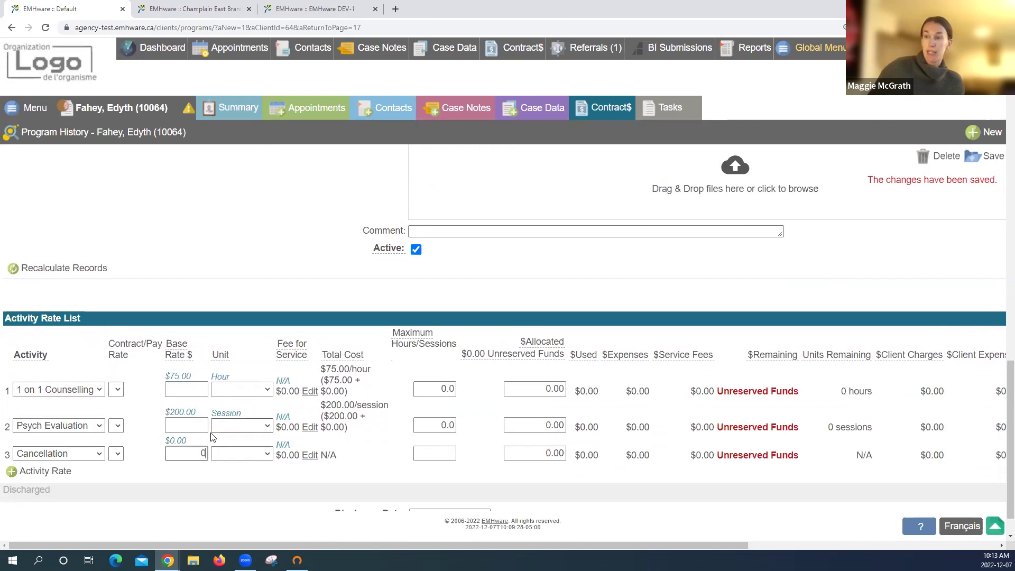
{"action": "left_click", "coordinate": [242, 454]}
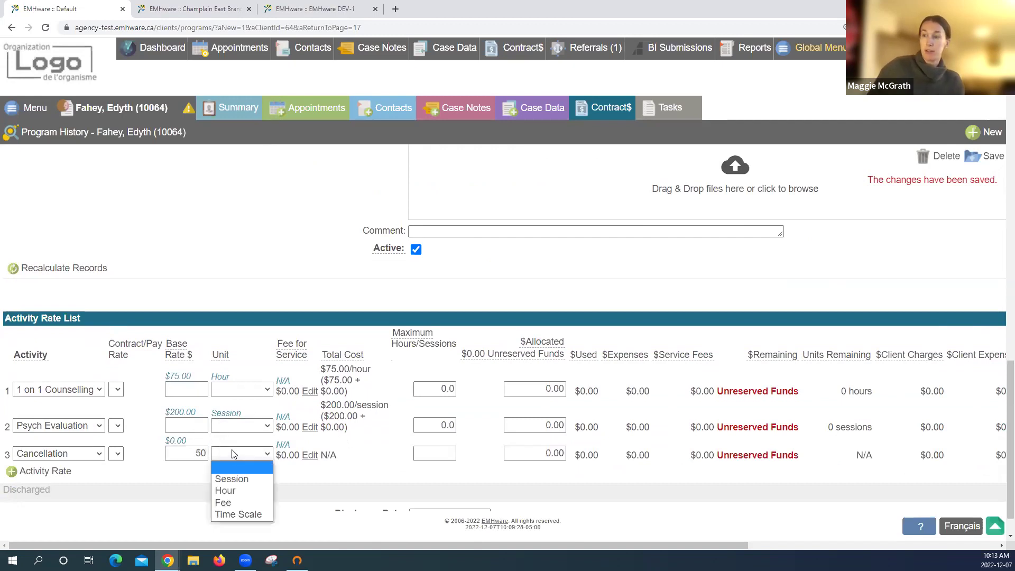
{"action": "left_click", "coordinate": [234, 475]}
{"action": "left_click", "coordinate": [977, 155]}
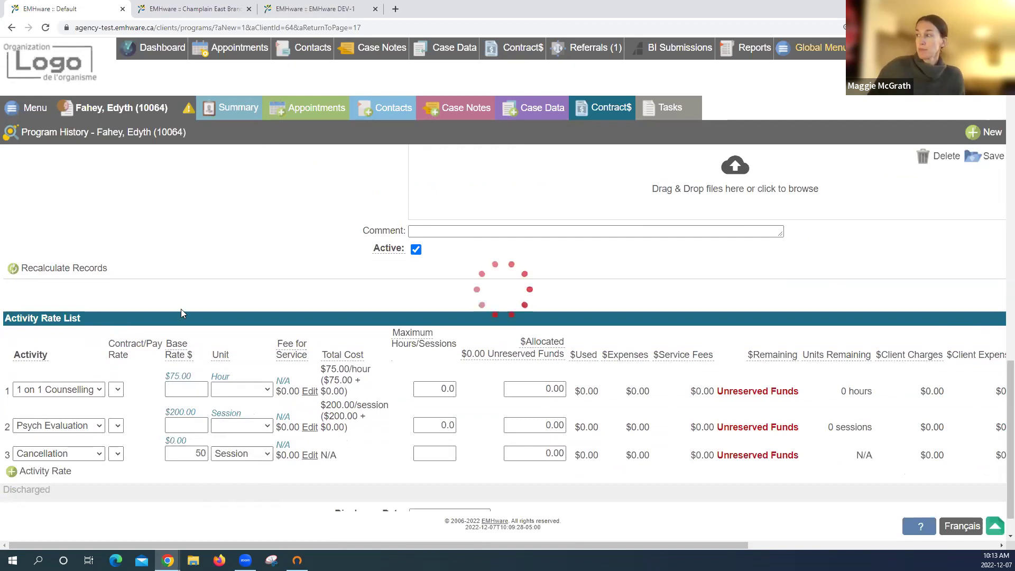
{"action": "scroll", "coordinate": [262, 312], "scroll_direction": "down", "scroll_amount": 1}
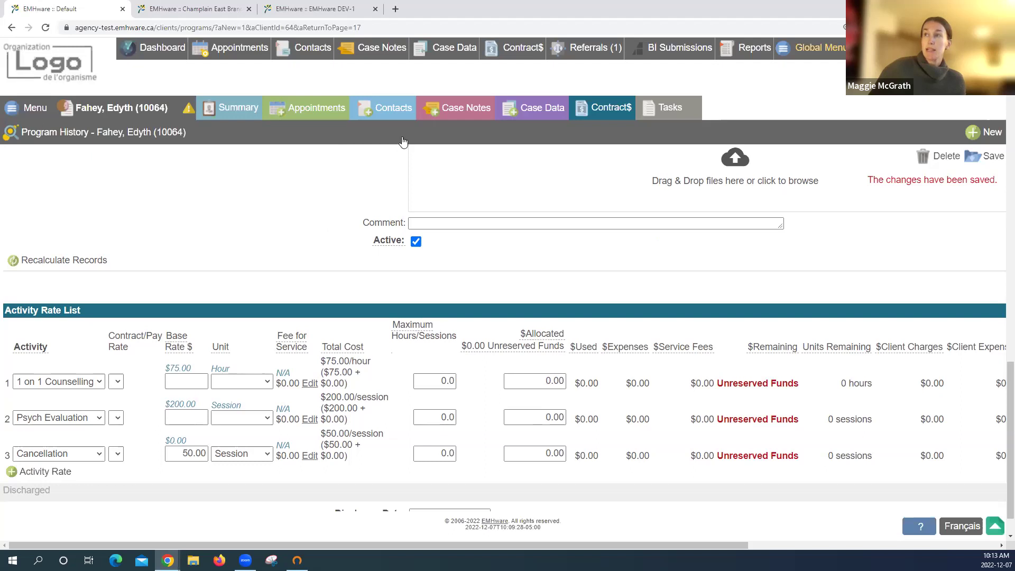
Open a new client contact in a separate browser tab and set its program to Sample Contract Program
{"action": "right_click", "coordinate": [392, 113]}
{"action": "left_click", "coordinate": [420, 119]}
{"action": "left_click", "coordinate": [188, 8]}
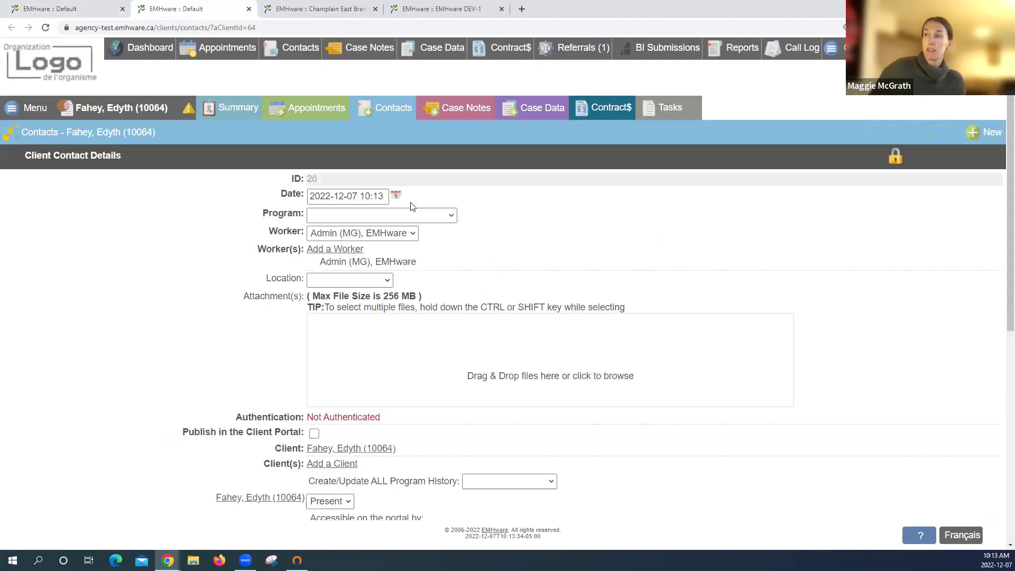
{"action": "left_click", "coordinate": [412, 215]}
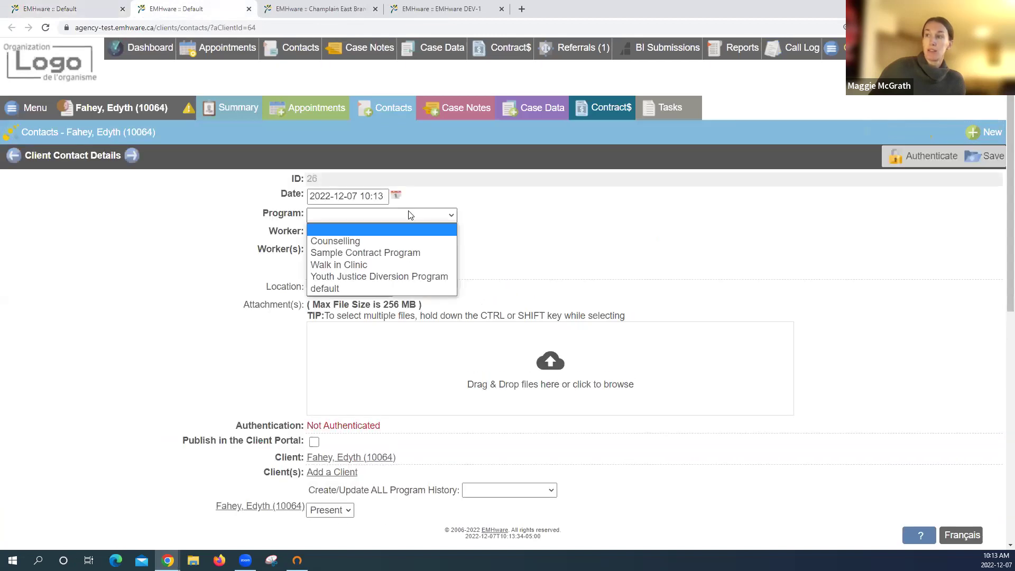
{"action": "left_click", "coordinate": [365, 250]}
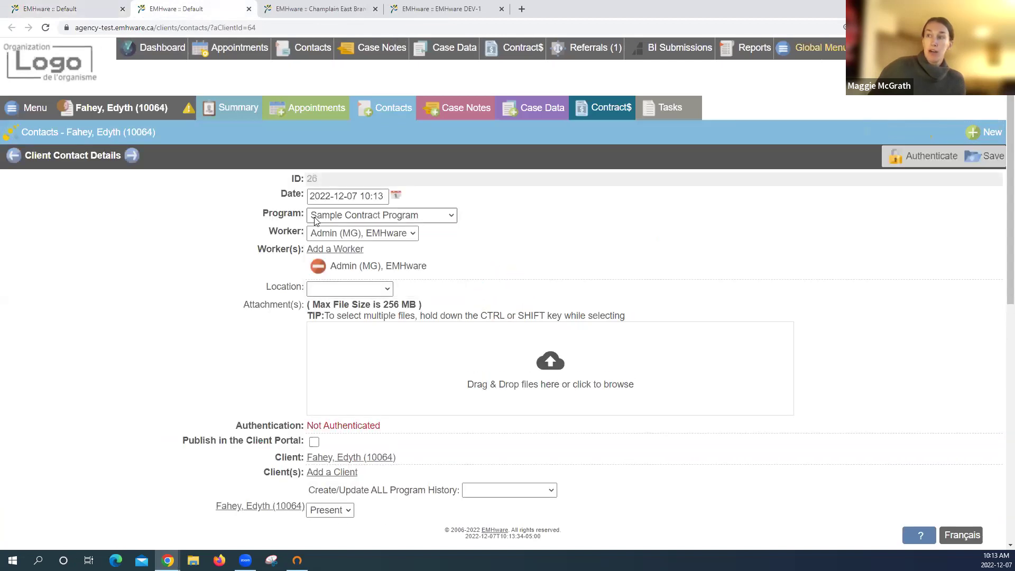
Set the contact method to Face to Face and the activity to 1 on 1 Counselling with a duration of 1 hour
{"action": "scroll", "coordinate": [164, 231], "scroll_direction": "down", "scroll_amount": 2}
{"action": "scroll", "coordinate": [164, 231], "scroll_direction": "down", "scroll_amount": 4}
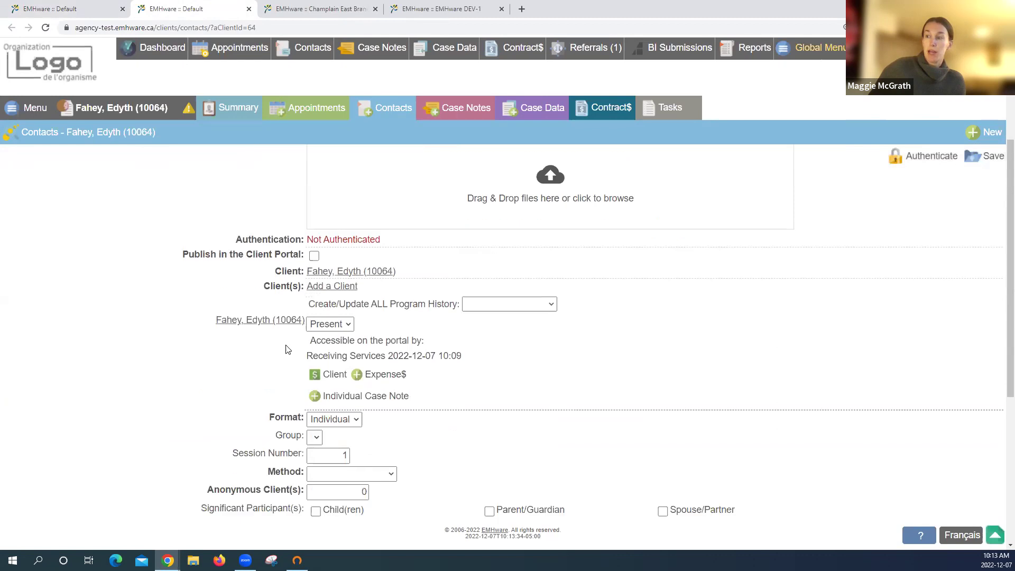
{"action": "scroll", "coordinate": [370, 422], "scroll_direction": "down", "scroll_amount": 2}
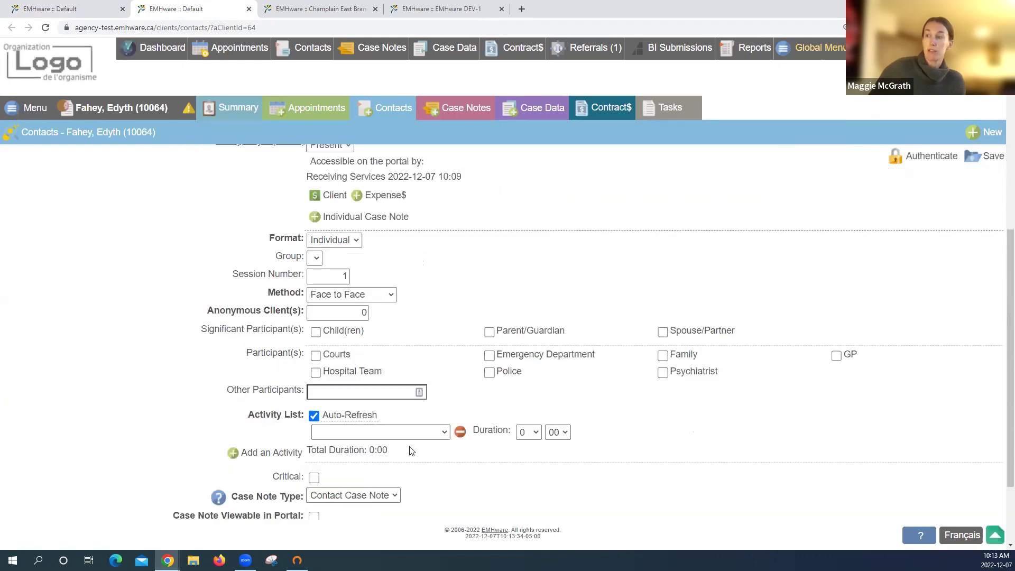
{"action": "left_click", "coordinate": [398, 428]}
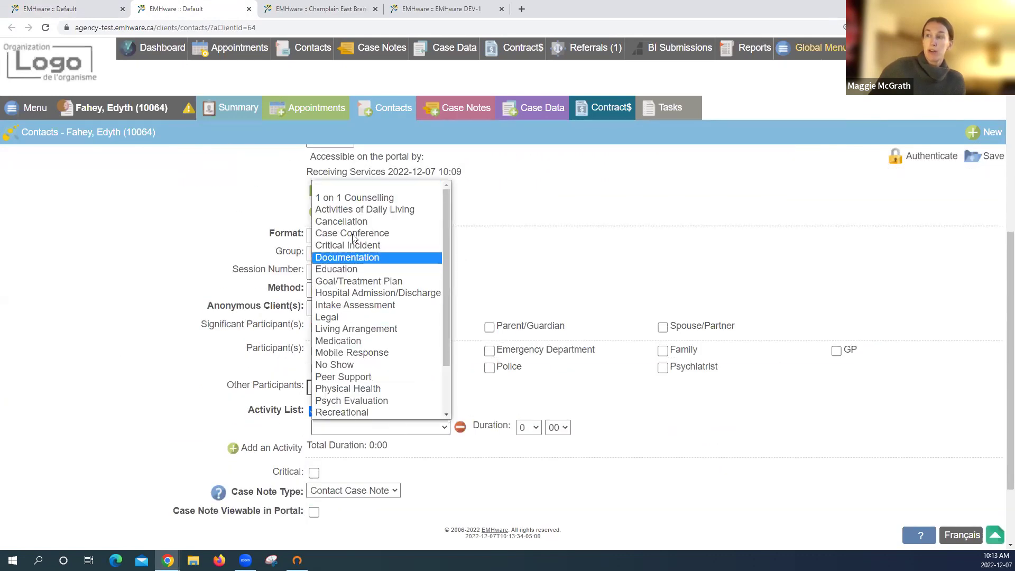
{"action": "left_click", "coordinate": [355, 197]}
{"action": "left_click", "coordinate": [529, 430]}
{"action": "left_click", "coordinate": [530, 292]}
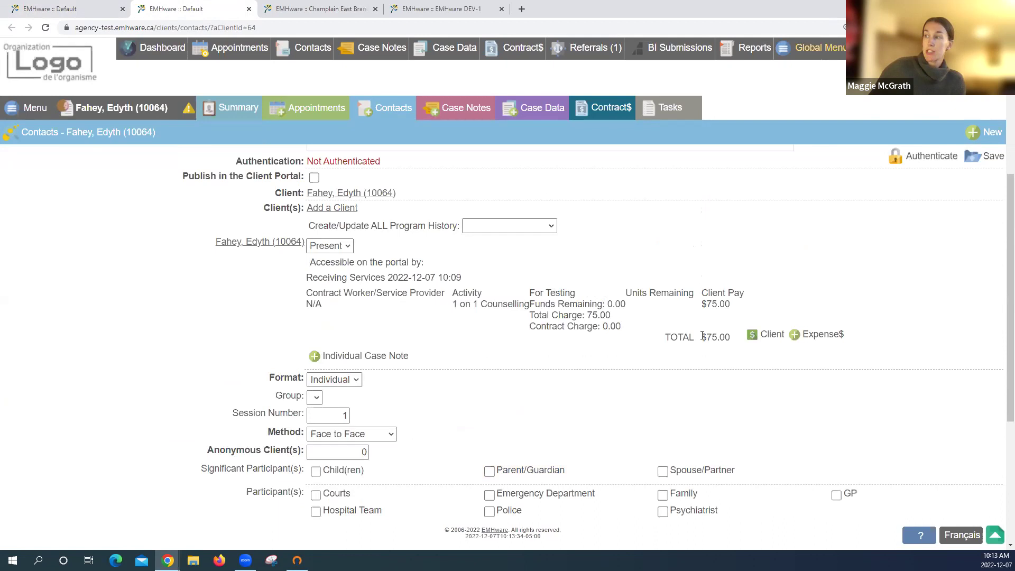
Check the client pay total for the counselling activity and save the contact
{"action": "left_click_drag", "start_coordinate": [703, 336], "coordinate": [732, 341]}
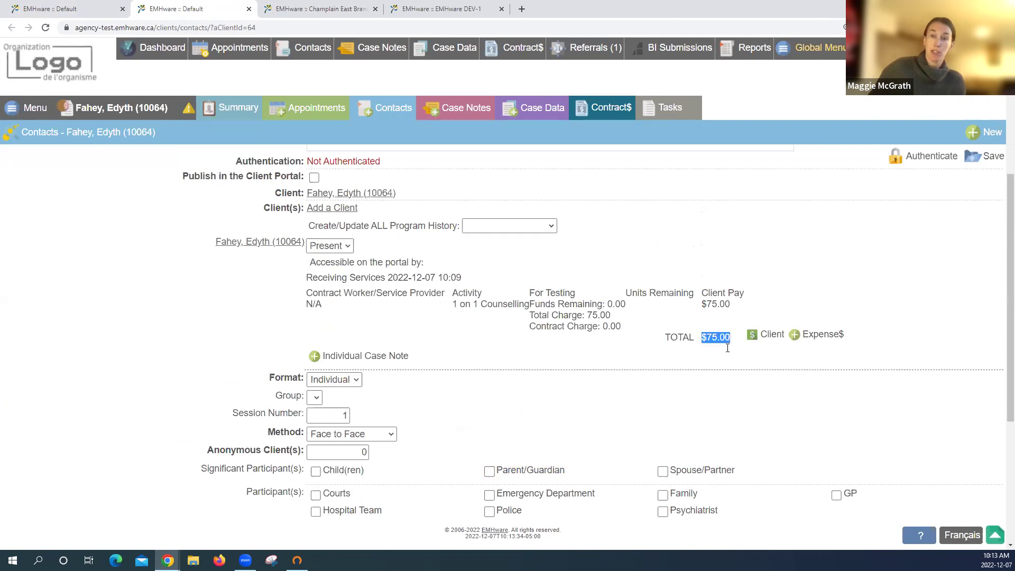
{"action": "left_click", "coordinate": [710, 337]}
{"action": "scroll", "coordinate": [710, 337], "scroll_direction": "down", "scroll_amount": 1}
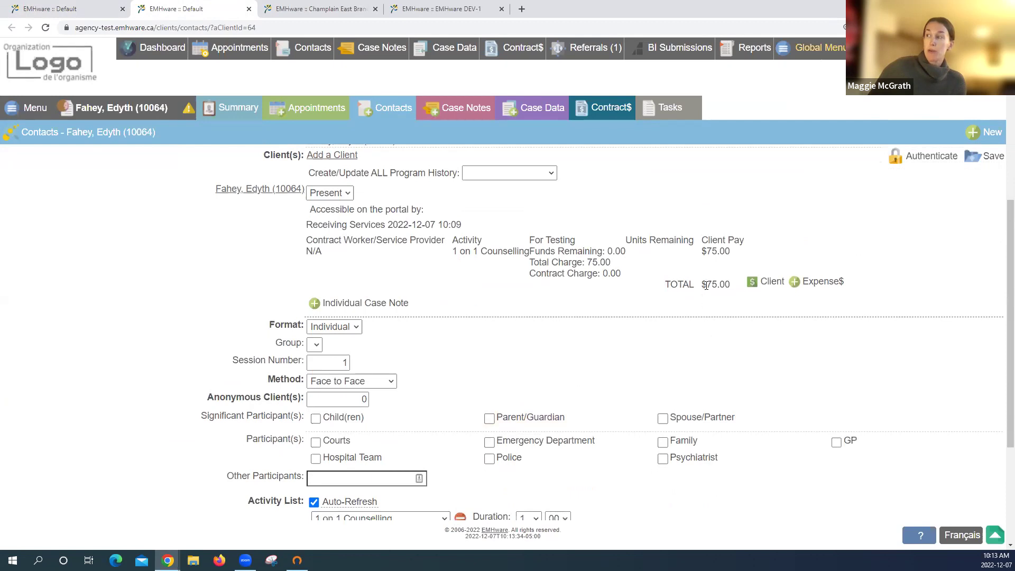
{"action": "left_click_drag", "start_coordinate": [702, 284], "coordinate": [732, 287]}
{"action": "left_click", "coordinate": [729, 283]}
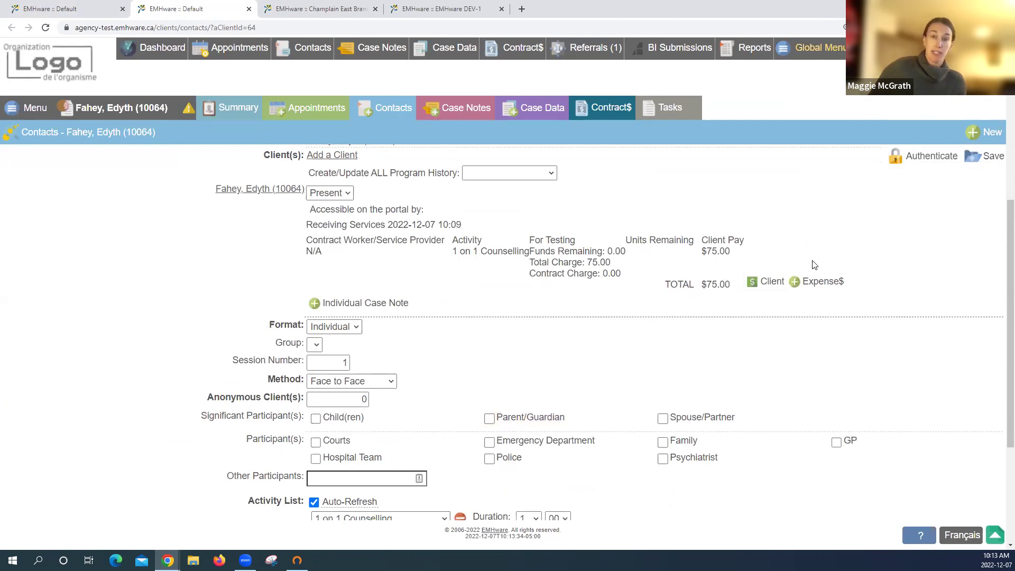
{"action": "left_click", "coordinate": [990, 159]}
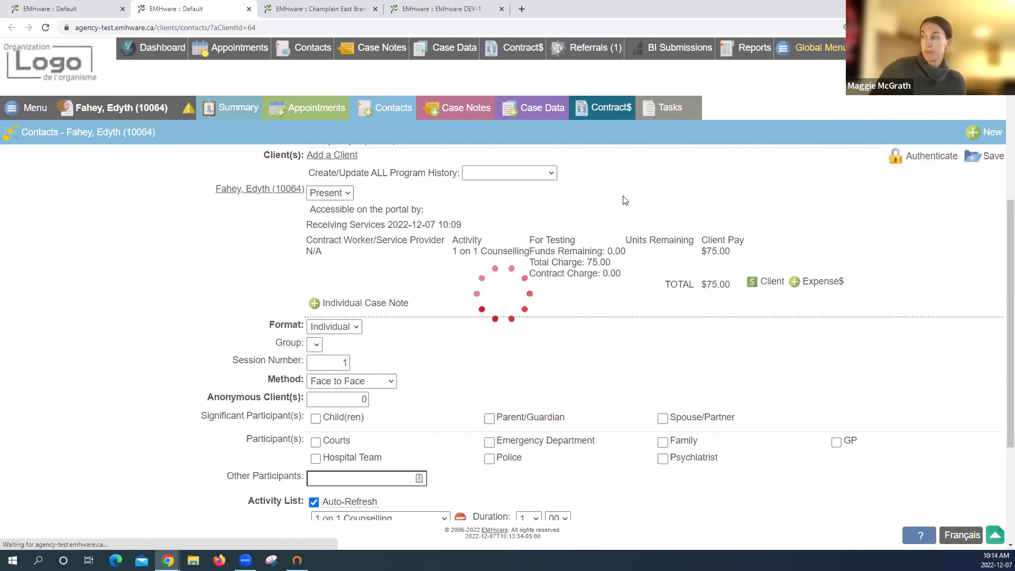
{"action": "scroll", "coordinate": [730, 347], "scroll_direction": "up", "scroll_amount": 1}
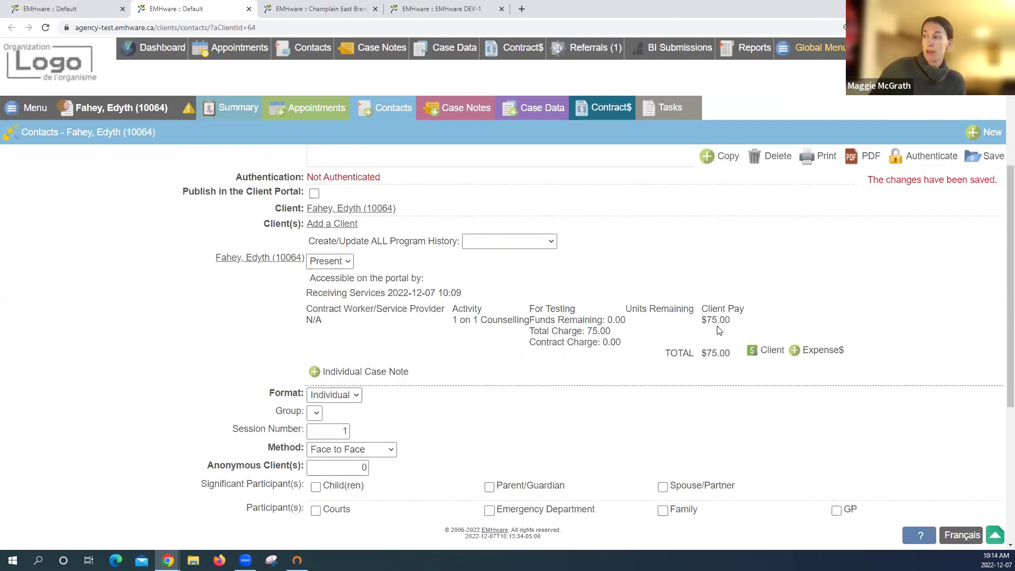
Record a $75 client transaction of type Payment from the contact, save it and close the transaction window
{"action": "left_click", "coordinate": [756, 353]}
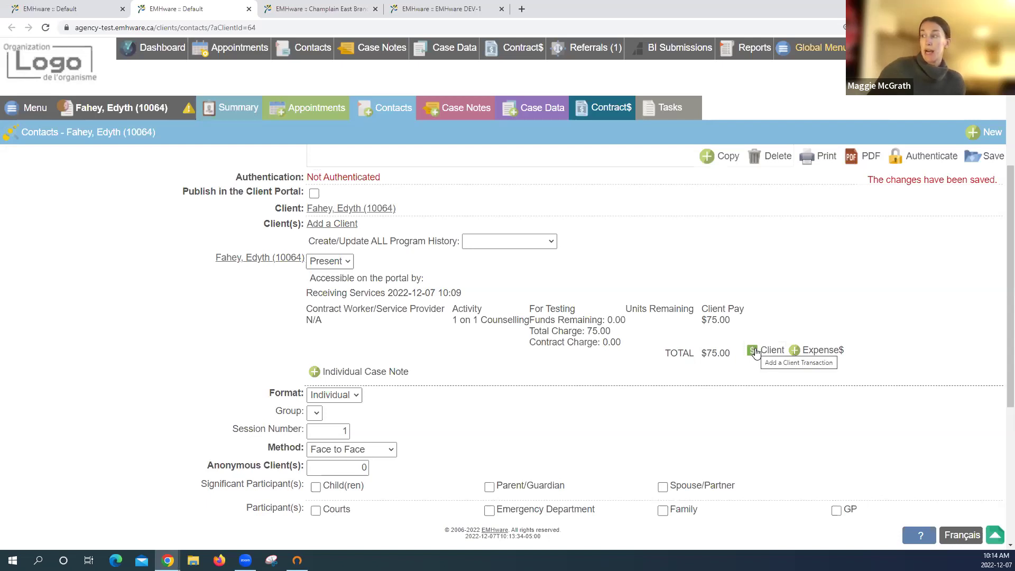
{"action": "left_click", "coordinate": [756, 352]}
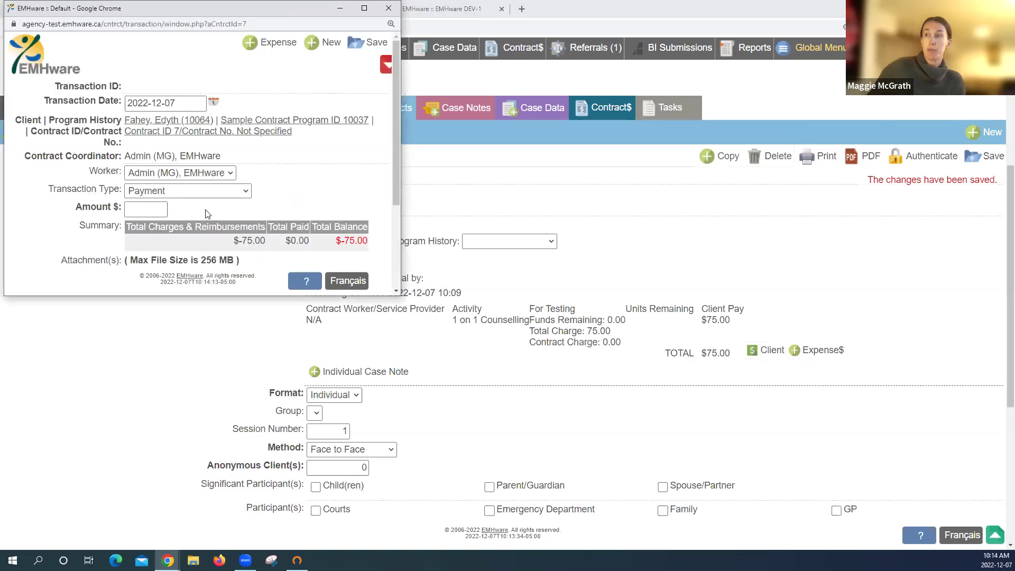
{"action": "scroll", "coordinate": [206, 211], "scroll_direction": "down", "scroll_amount": 1}
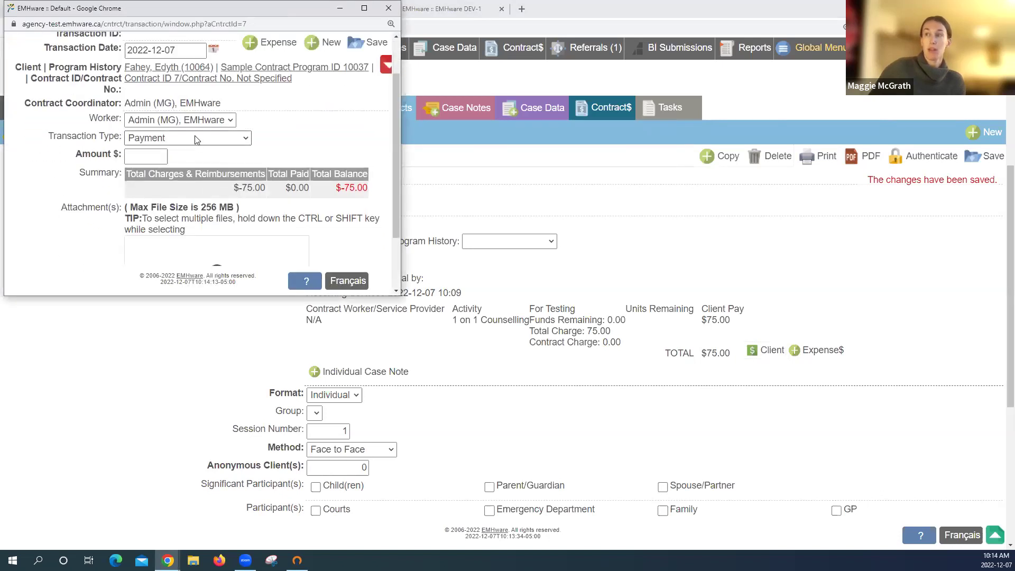
{"action": "left_click", "coordinate": [196, 139]}
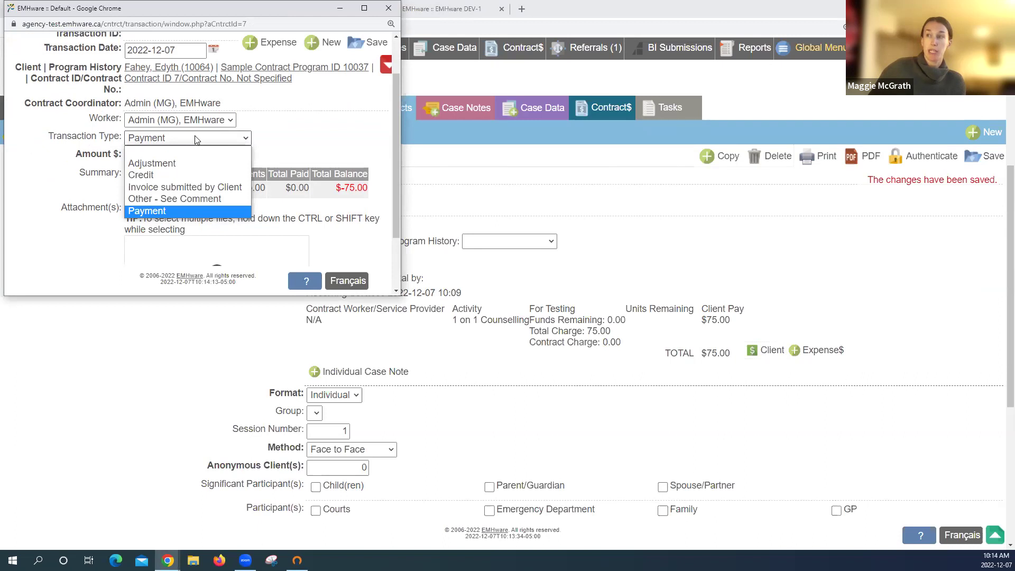
{"action": "left_click", "coordinate": [194, 135]}
{"action": "left_click", "coordinate": [155, 158]}
{"action": "left_click", "coordinate": [156, 156]}
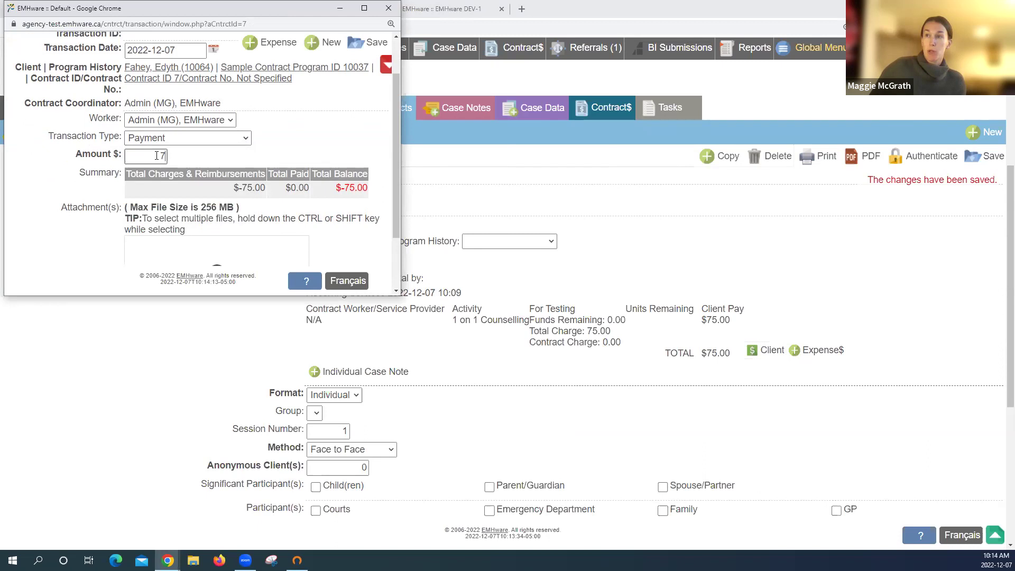
{"action": "left_click", "coordinate": [373, 44]}
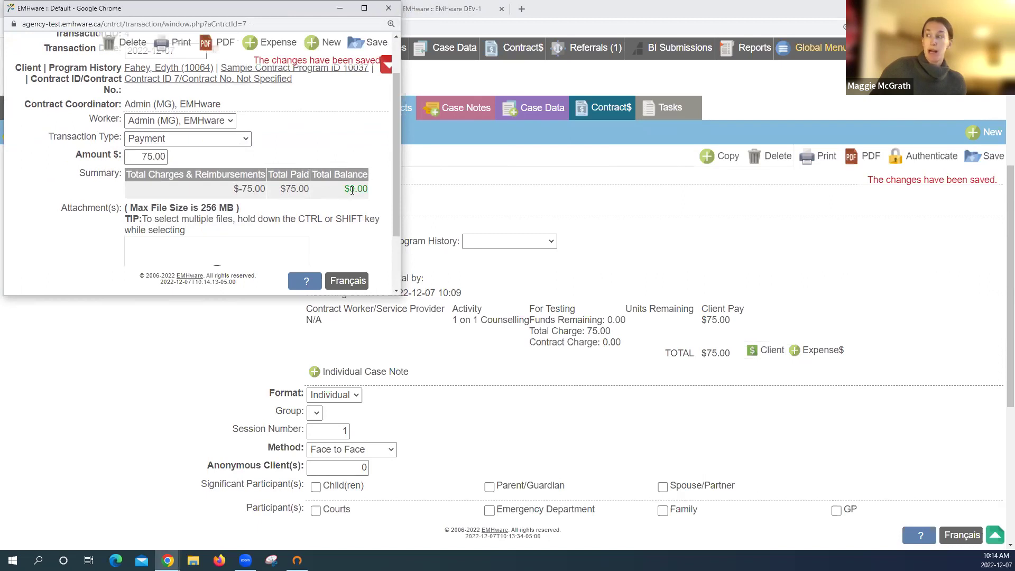
{"action": "left_click", "coordinate": [390, 9]}
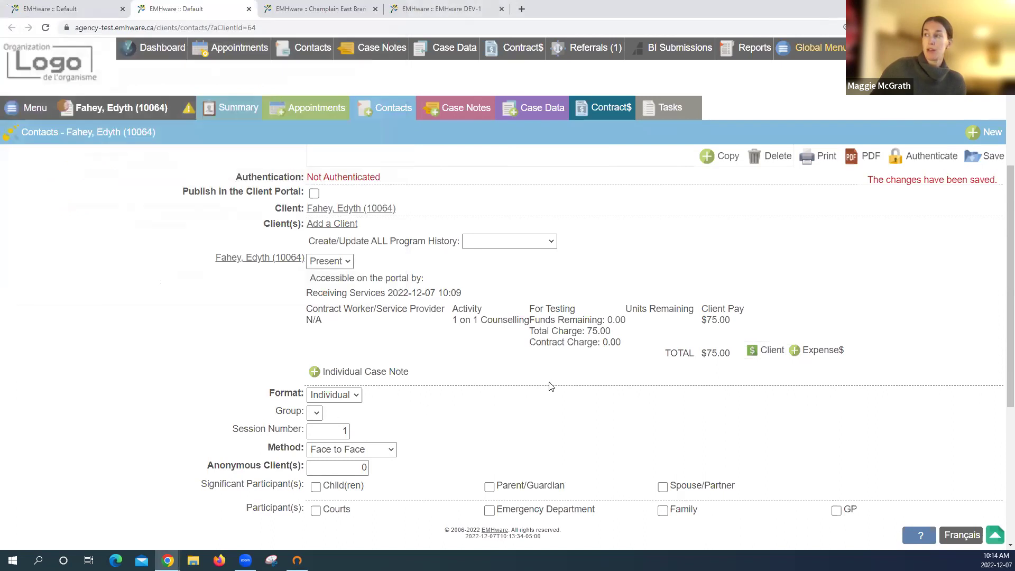
Review the client's contract charges, paid amount and balance, and open the client's transaction list
{"action": "left_click", "coordinate": [610, 108]}
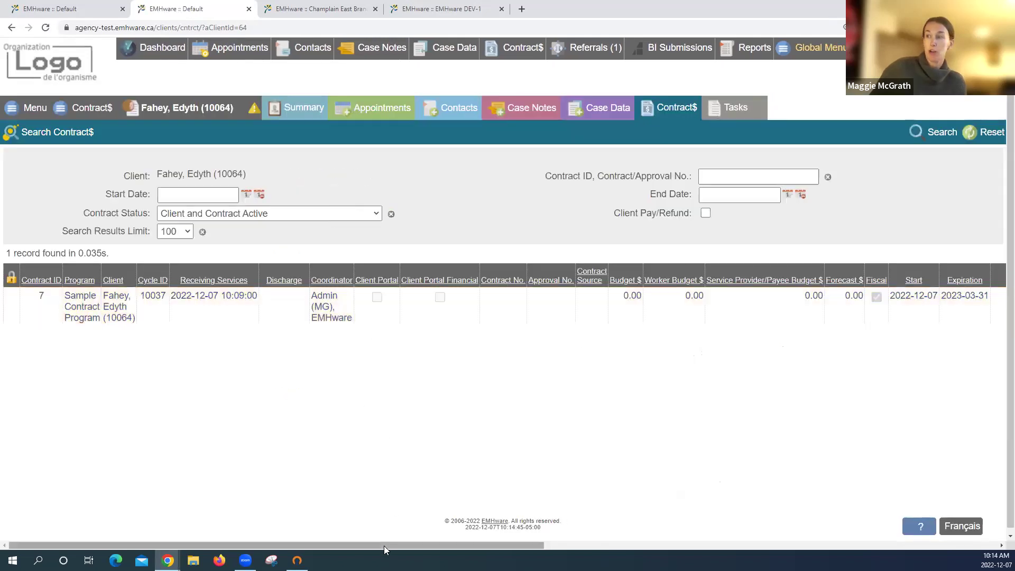
{"action": "left_click_drag", "start_coordinate": [383, 546], "coordinate": [837, 545]}
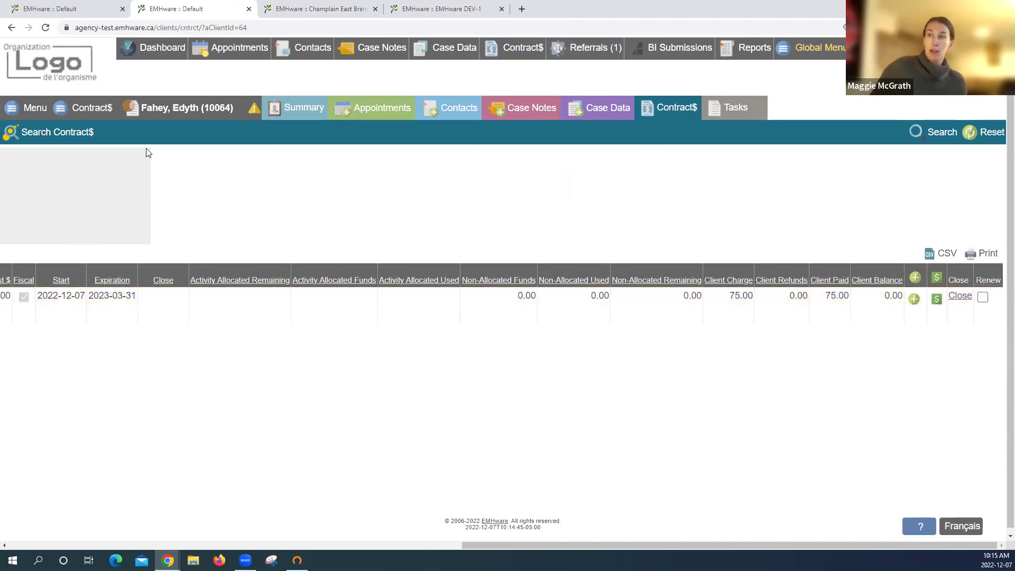
{"action": "left_click", "coordinate": [99, 109]}
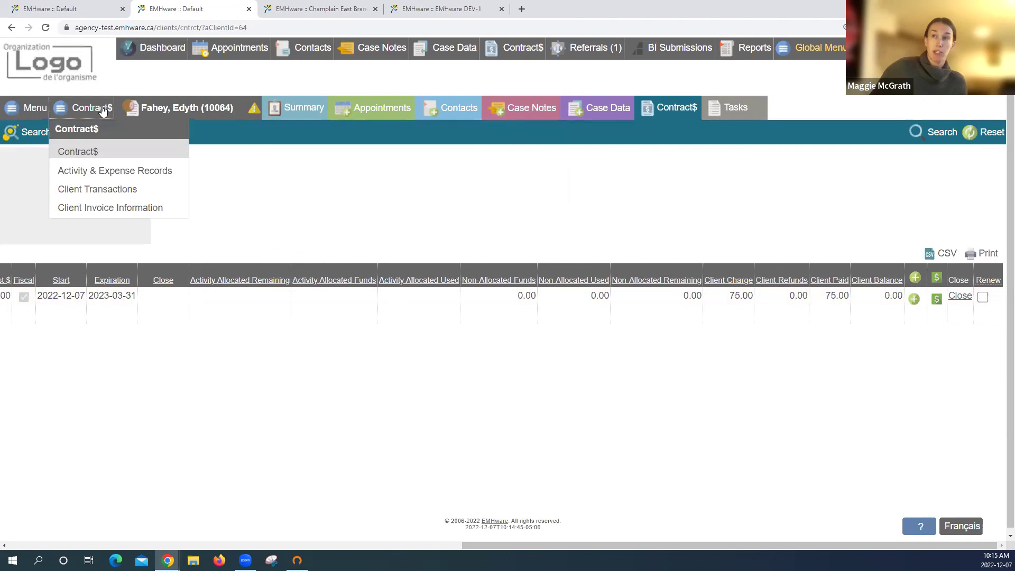
{"action": "left_click", "coordinate": [105, 191]}
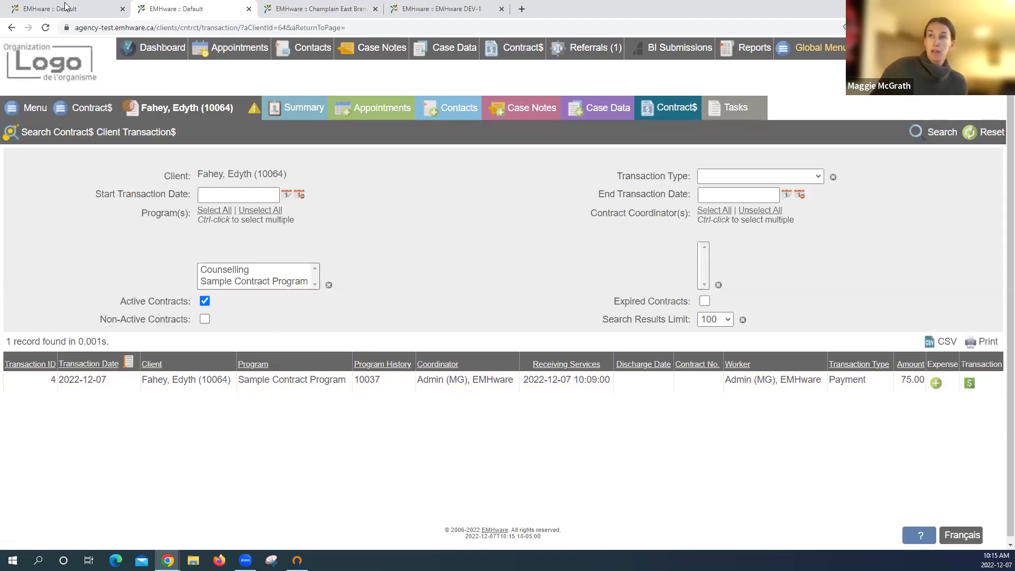
Return to the program history browser tab, run a client search and open a client who has no program history
{"action": "mouse_move", "coordinate": [56, 12]}
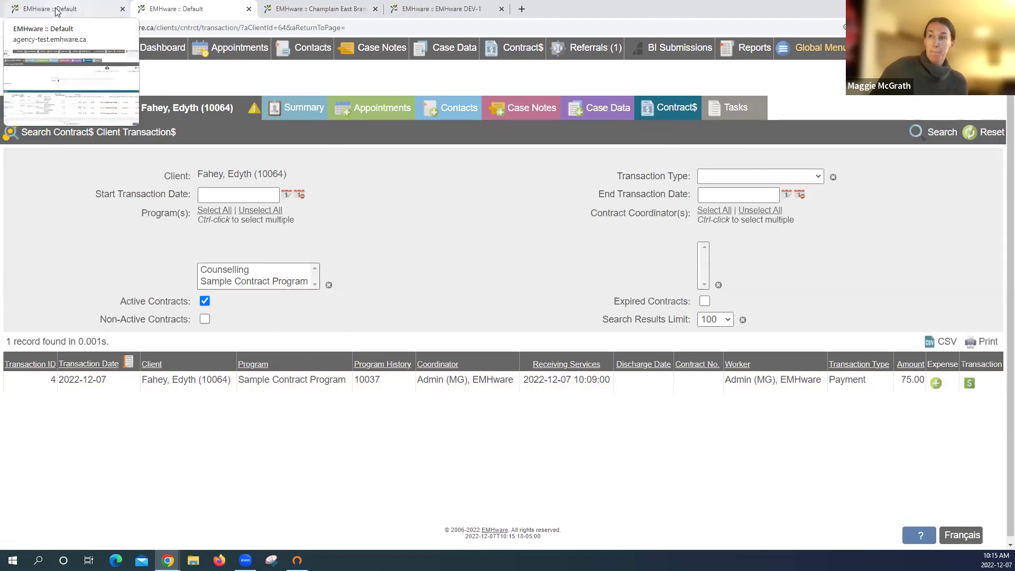
{"action": "left_click", "coordinate": [56, 10]}
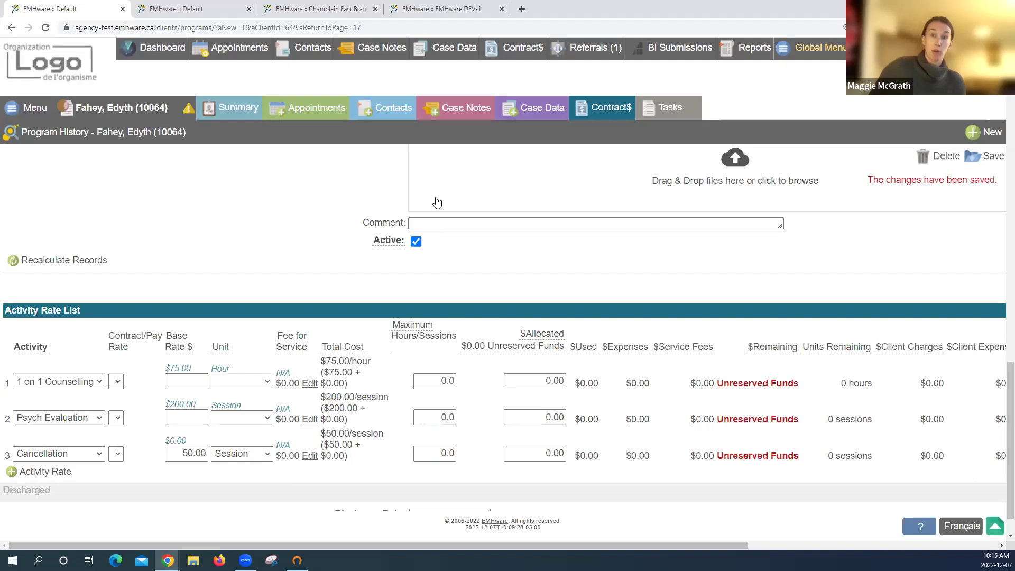
{"action": "left_click", "coordinate": [920, 52]}
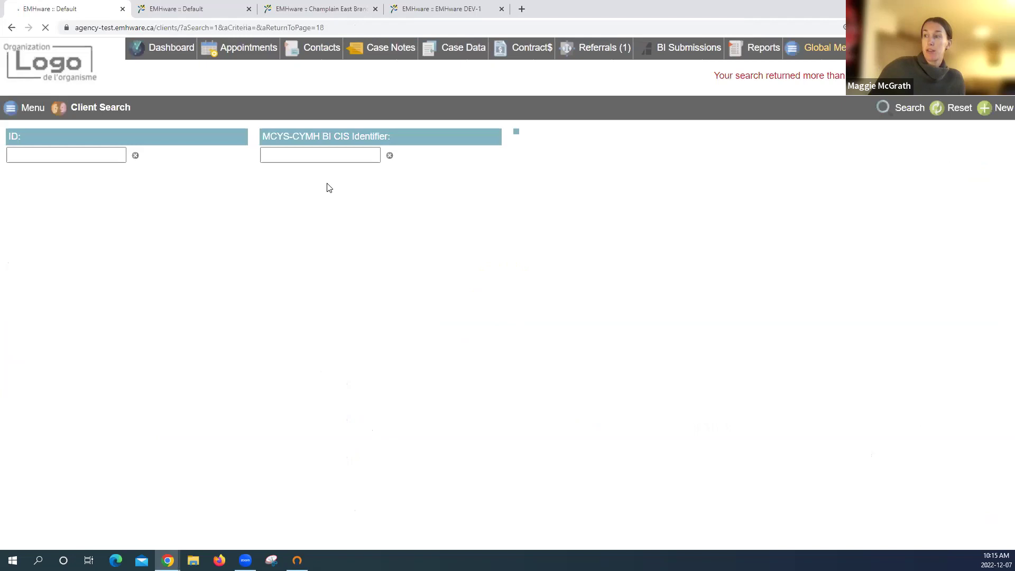
{"action": "scroll", "coordinate": [740, 338], "scroll_direction": "down", "scroll_amount": 5}
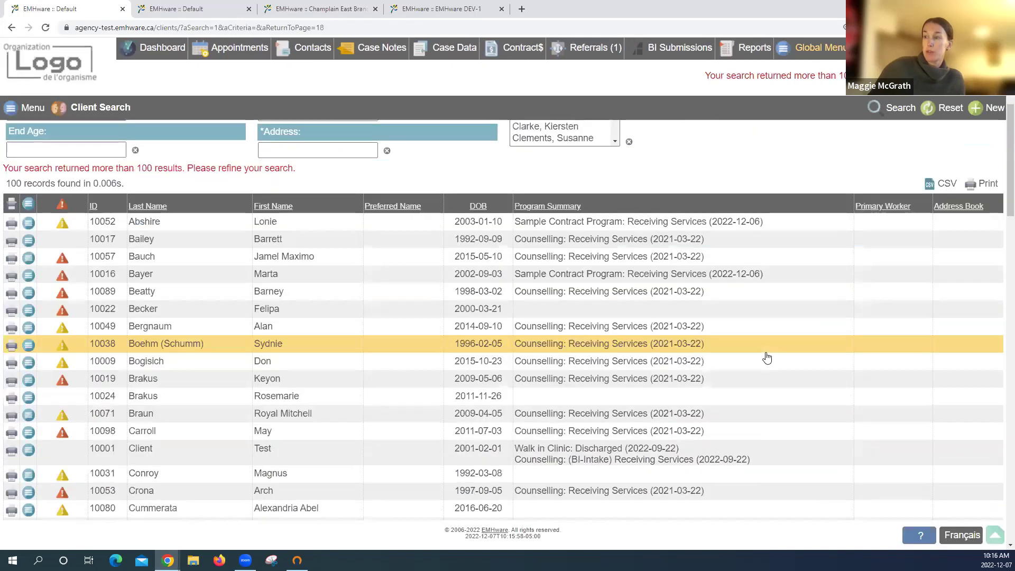
{"action": "left_click", "coordinate": [653, 399]}
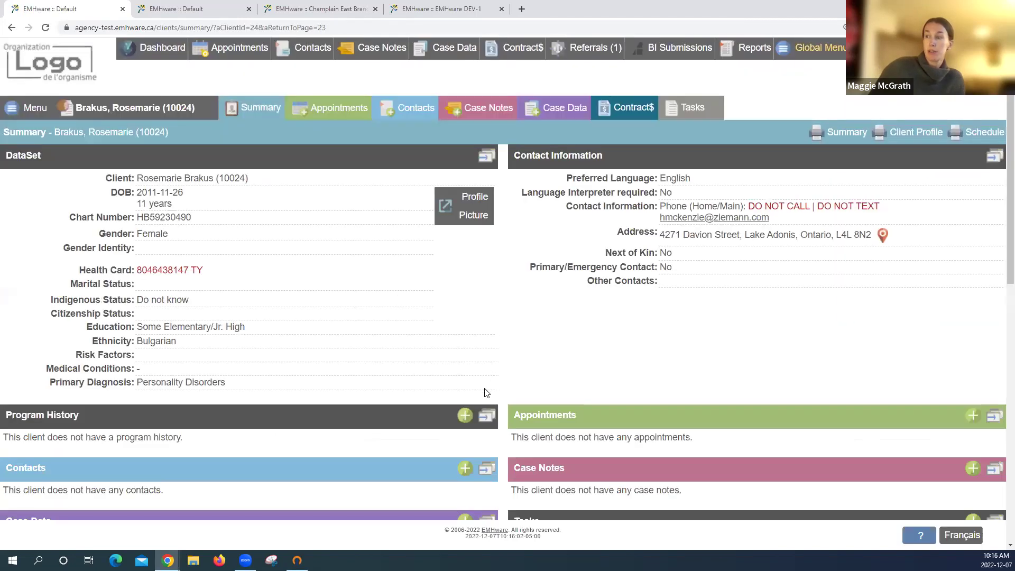
Add a program history for the Sample Contract Program with the Self Referral type and the presenting issue Other
{"action": "left_click", "coordinate": [465, 416]}
{"action": "left_click", "coordinate": [382, 187]}
{"action": "left_click", "coordinate": [378, 225]}
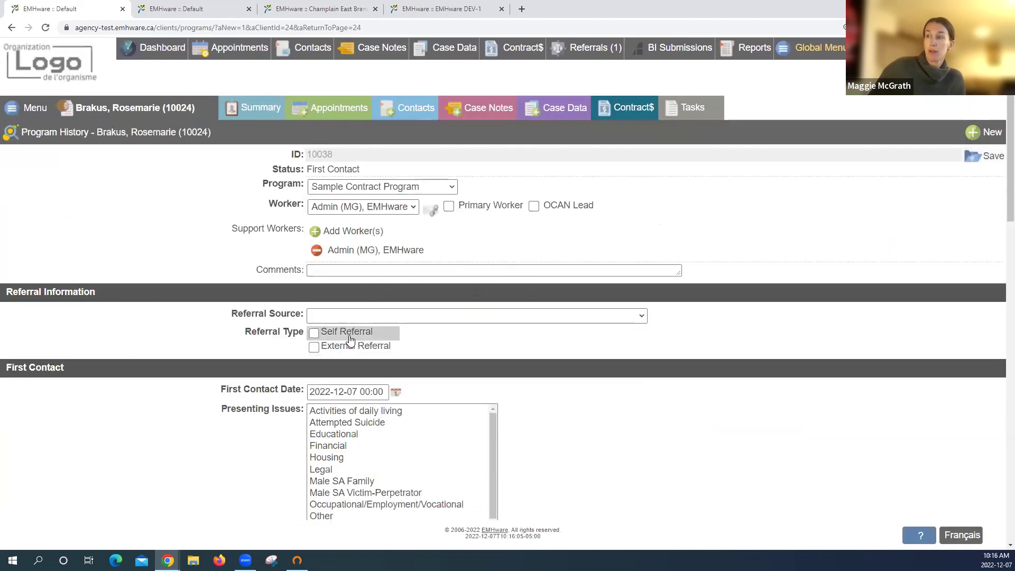
{"action": "left_click", "coordinate": [346, 333]}
{"action": "scroll", "coordinate": [399, 329], "scroll_direction": "down", "scroll_amount": 7}
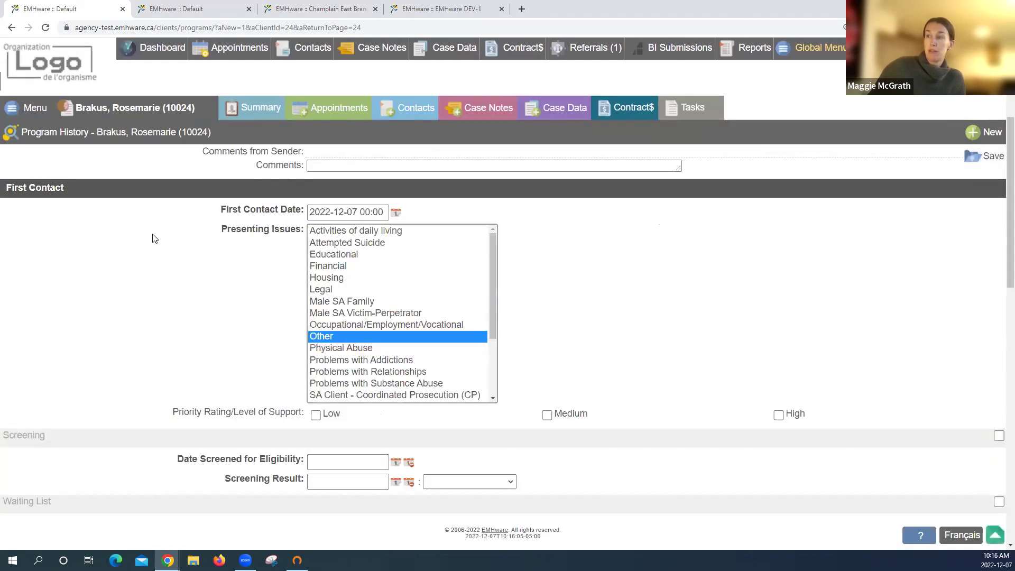
{"action": "left_click", "coordinate": [346, 407]}
{"action": "left_click", "coordinate": [329, 387]}
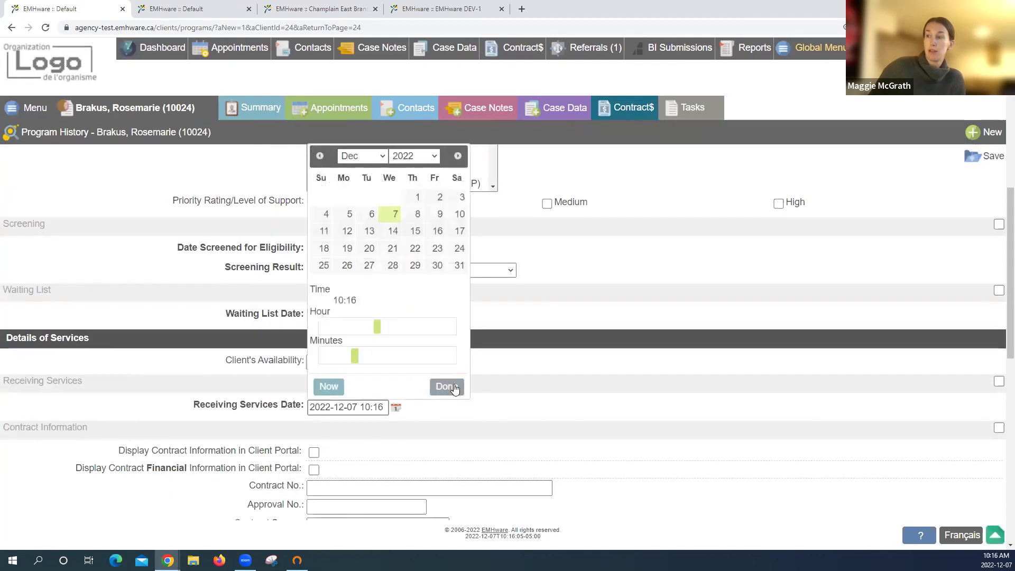
{"action": "left_click", "coordinate": [444, 388]}
Set the contract source to Other with the sub-source Employer
{"action": "scroll", "coordinate": [574, 348], "scroll_direction": "down", "scroll_amount": 4}
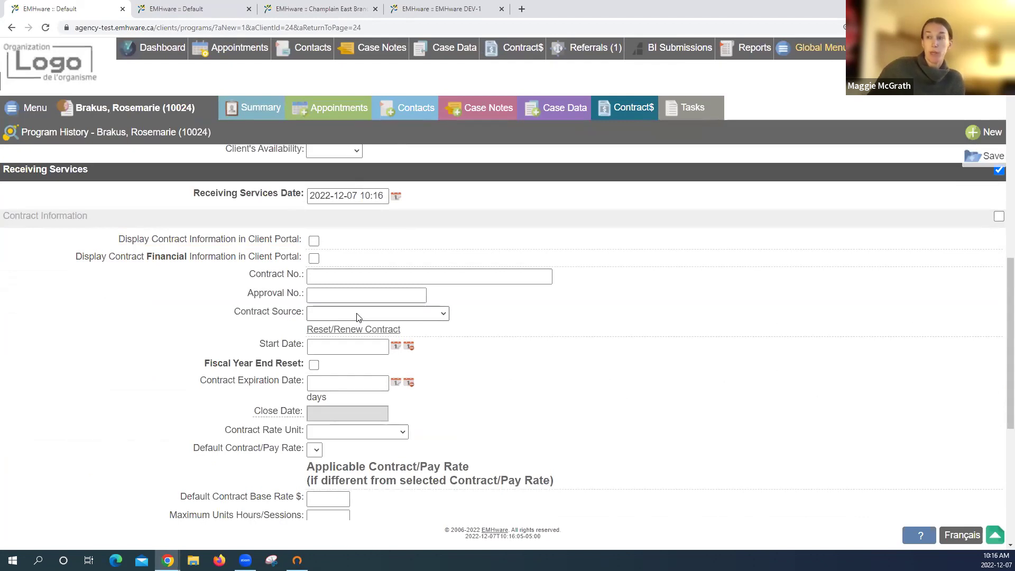
{"action": "left_click", "coordinate": [357, 315]}
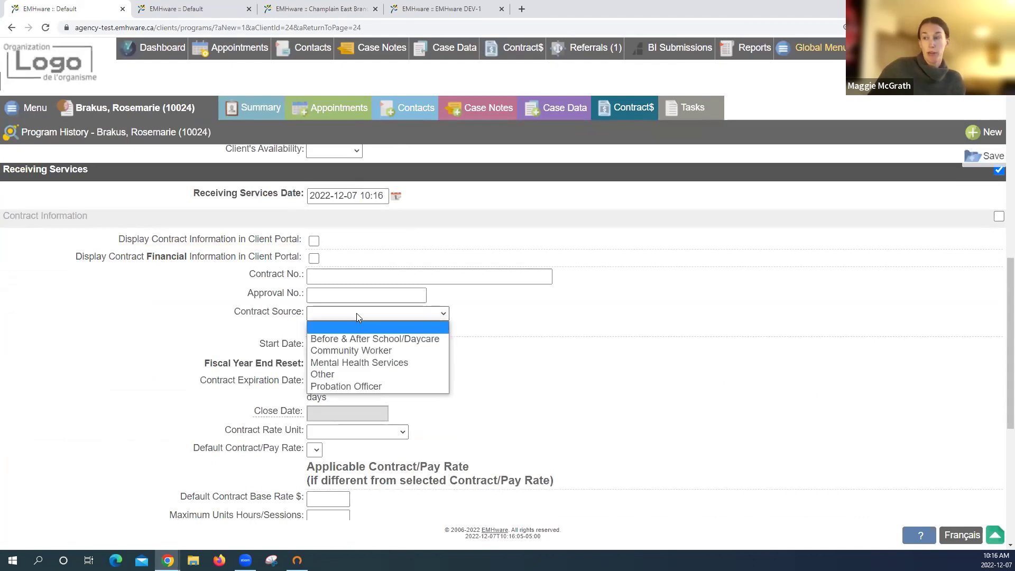
{"action": "left_click", "coordinate": [372, 376]}
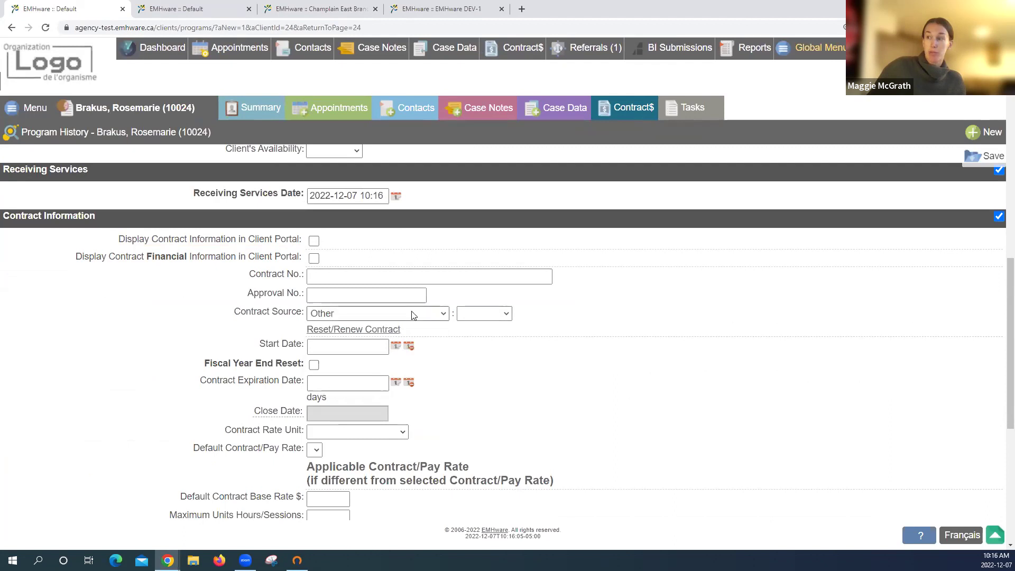
{"action": "left_click", "coordinate": [413, 315]}
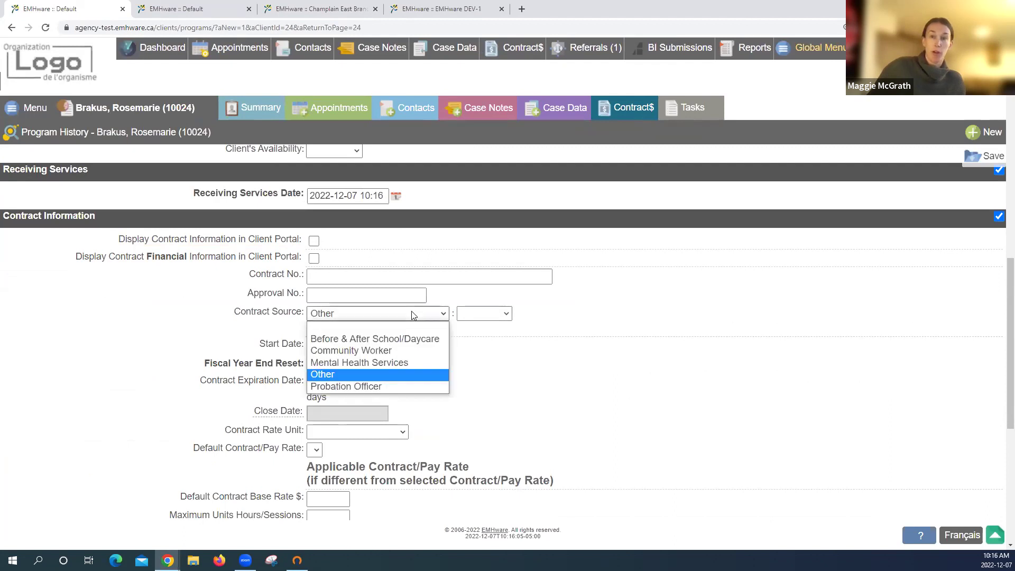
{"action": "left_click", "coordinate": [413, 315]}
{"action": "left_click", "coordinate": [506, 315]}
{"action": "left_click", "coordinate": [495, 351]}
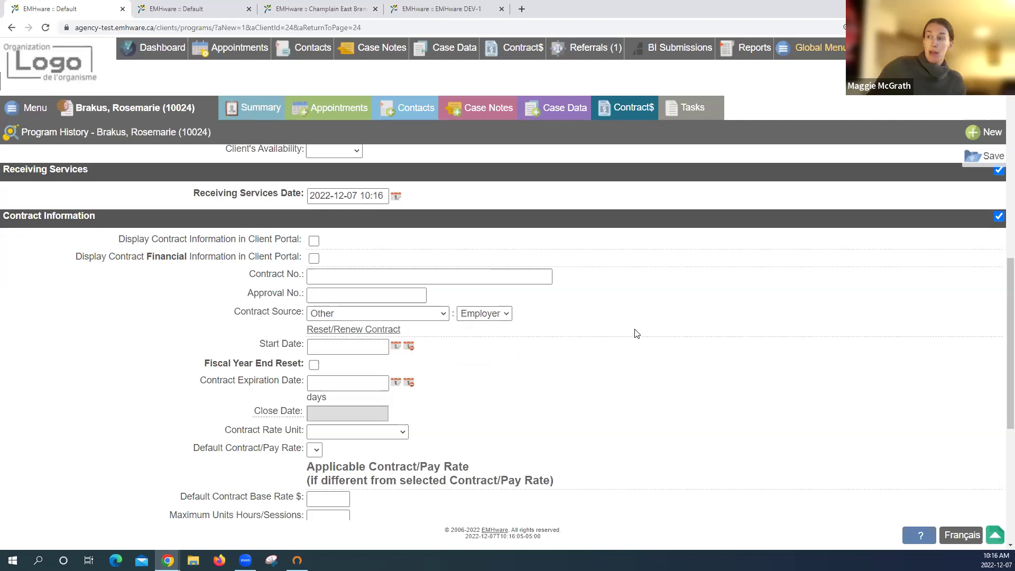
Set the contract rate unit to Rate by Activity Only
{"action": "scroll", "coordinate": [629, 328], "scroll_direction": "down", "scroll_amount": 1}
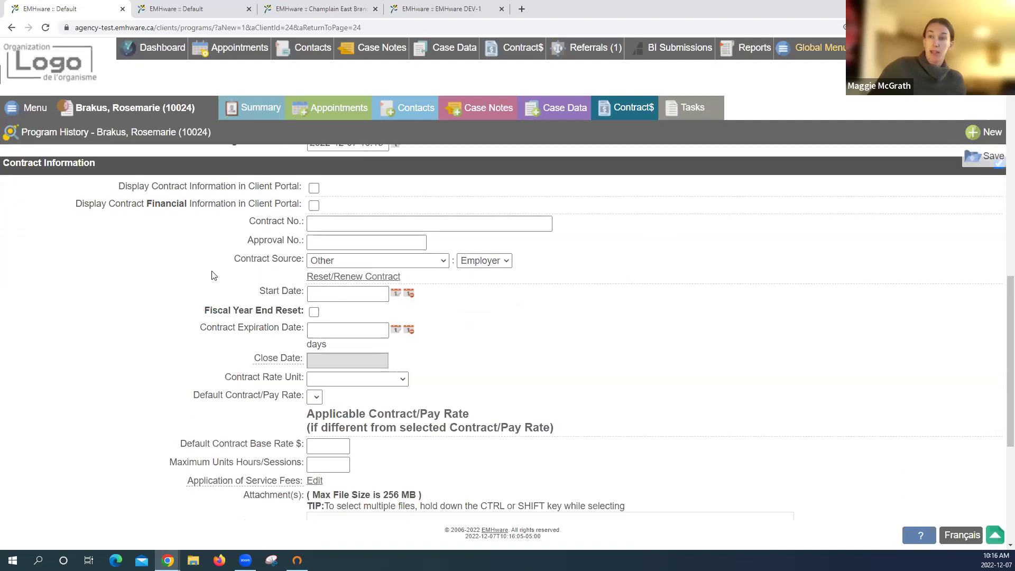
{"action": "left_click", "coordinate": [404, 384]}
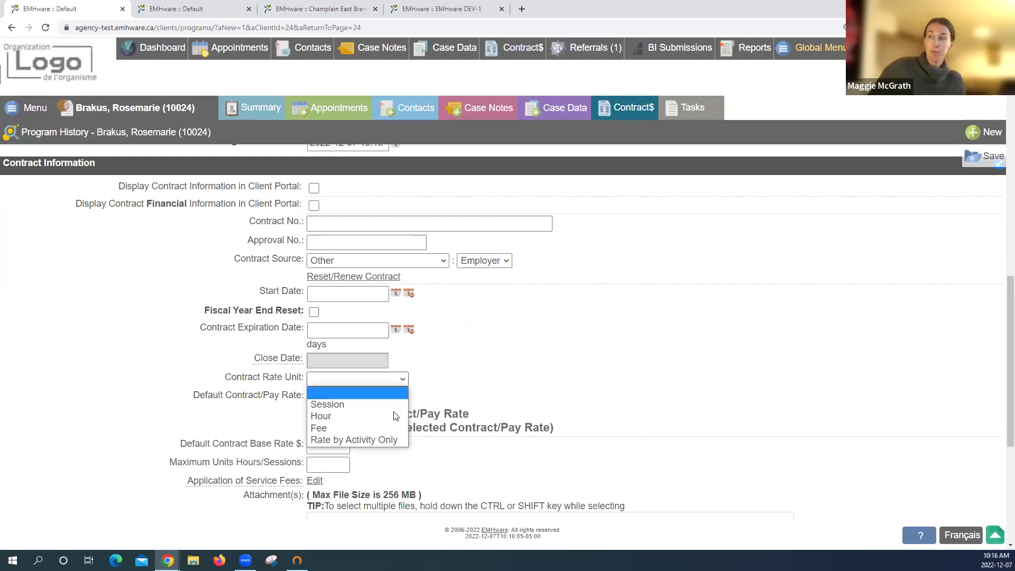
{"action": "left_click", "coordinate": [399, 440]}
Add an activity rate for 1 on 1 Counselling and save the program history
{"action": "scroll", "coordinate": [127, 343], "scroll_direction": "down", "scroll_amount": 3}
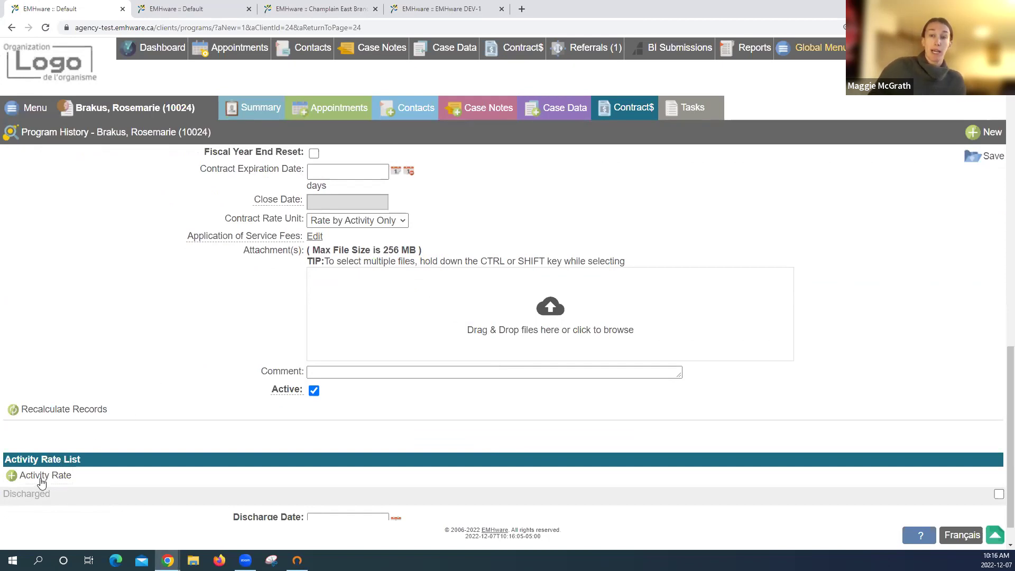
{"action": "left_click", "coordinate": [65, 478]}
{"action": "left_click", "coordinate": [90, 474]}
{"action": "left_click", "coordinate": [87, 487]}
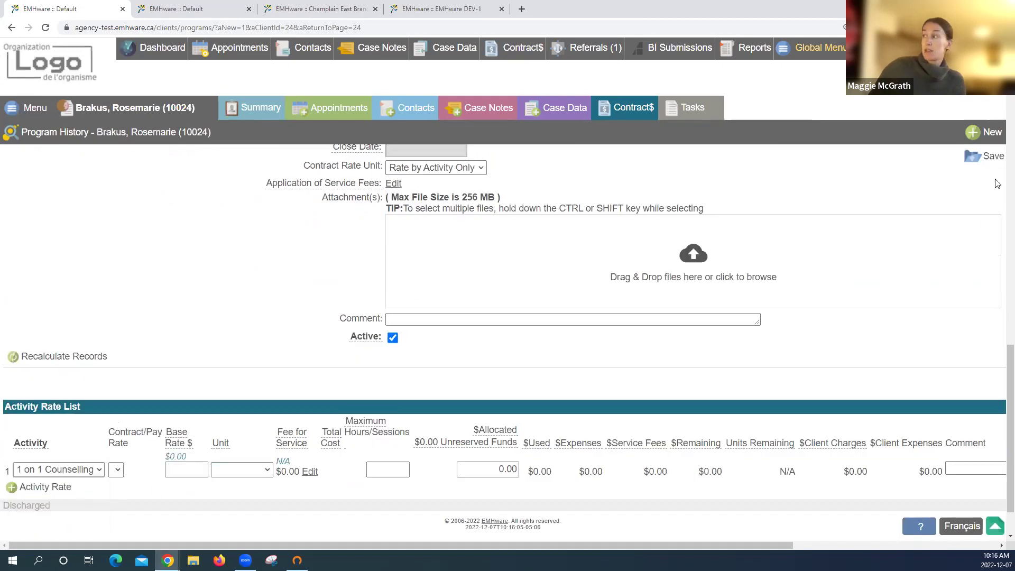
{"action": "left_click", "coordinate": [986, 157]}
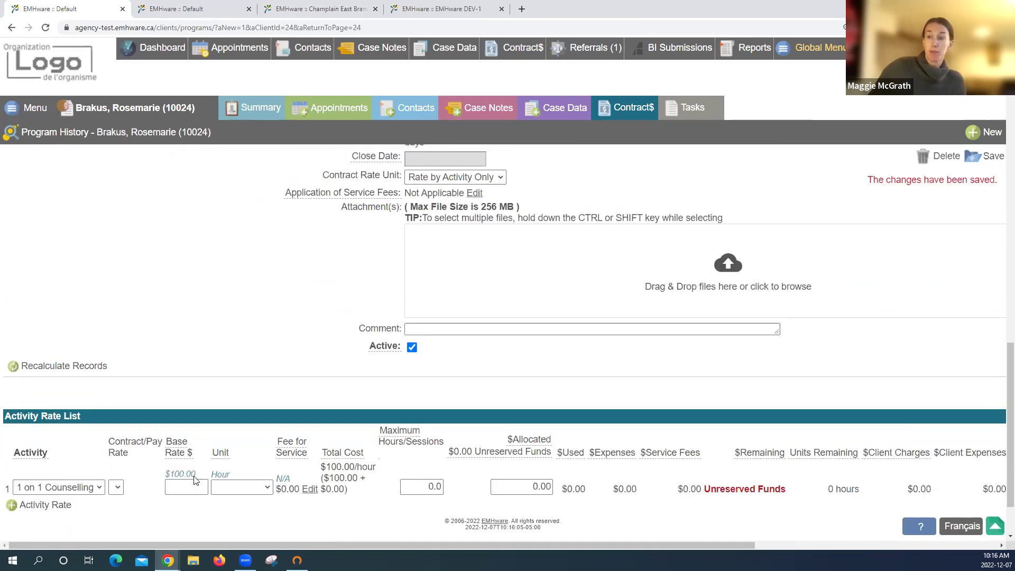
Examine the default base rate and unit of the 1 on 1 Counselling activity along with the contract details
{"action": "scroll", "coordinate": [194, 480], "scroll_direction": "down", "scroll_amount": 1}
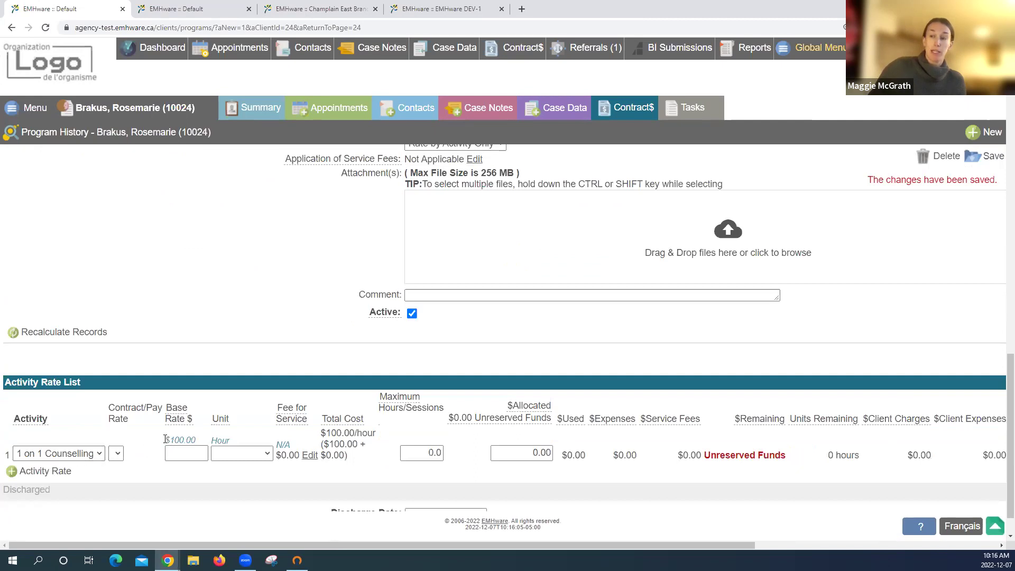
{"action": "left_click_drag", "start_coordinate": [165, 440], "coordinate": [250, 446]}
{"action": "left_click", "coordinate": [248, 440]}
{"action": "scroll", "coordinate": [503, 252], "scroll_direction": "up", "scroll_amount": 3}
{"action": "scroll", "coordinate": [500, 249], "scroll_direction": "up", "scroll_amount": 1}
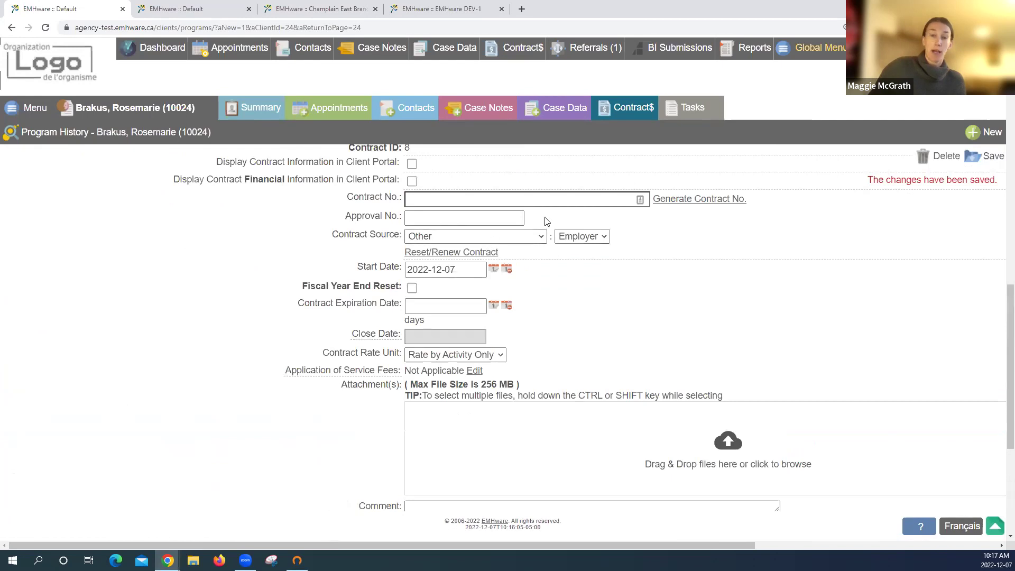
{"action": "scroll", "coordinate": [198, 287], "scroll_direction": "down", "scroll_amount": 1}
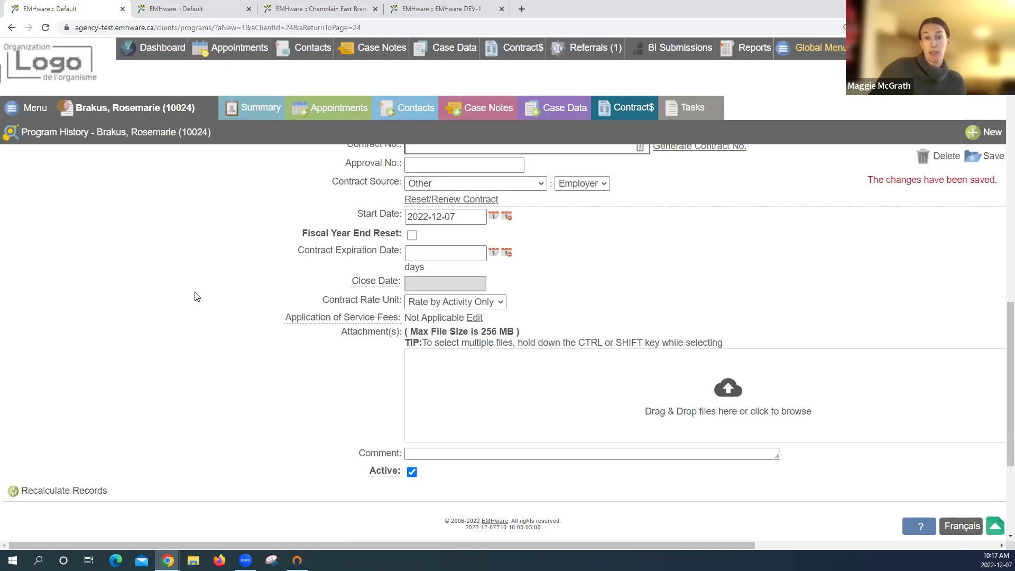
{"action": "scroll", "coordinate": [197, 294], "scroll_direction": "down", "scroll_amount": 3}
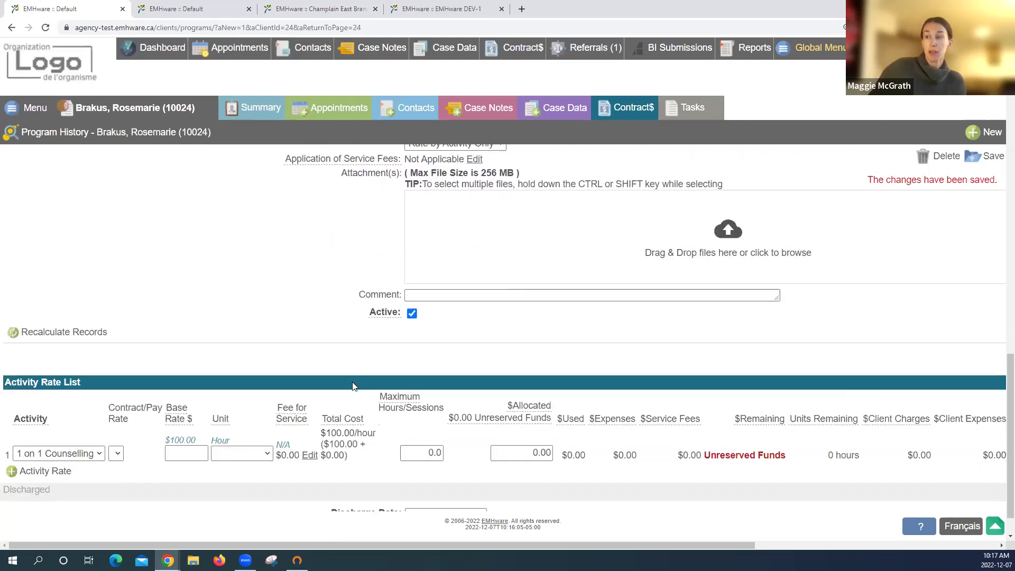
{"action": "left_click", "coordinate": [180, 448]}
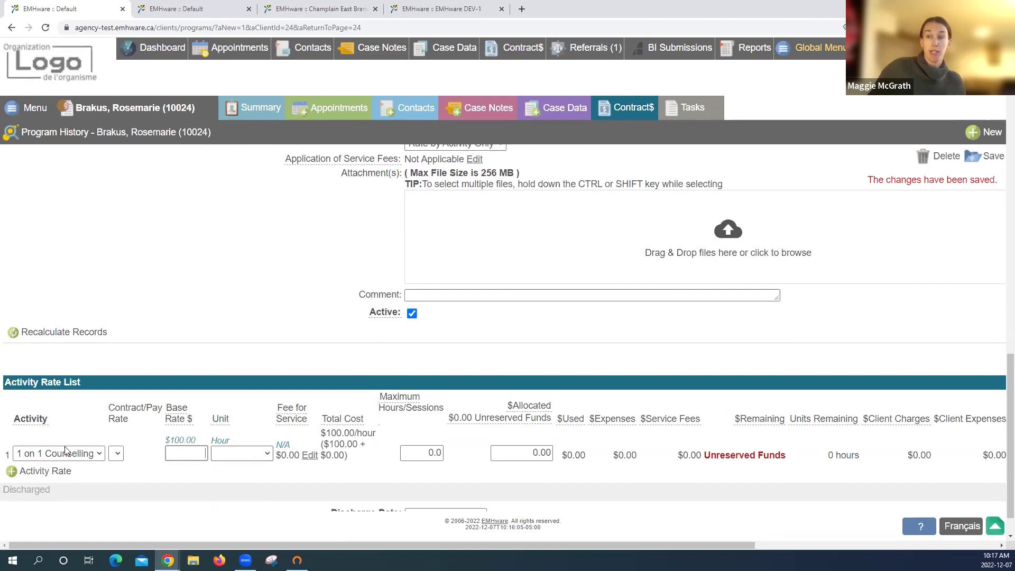
Set the maximum hours for 1 on 1 Counselling to 10.0 and save the program history
{"action": "left_click", "coordinate": [423, 453]}
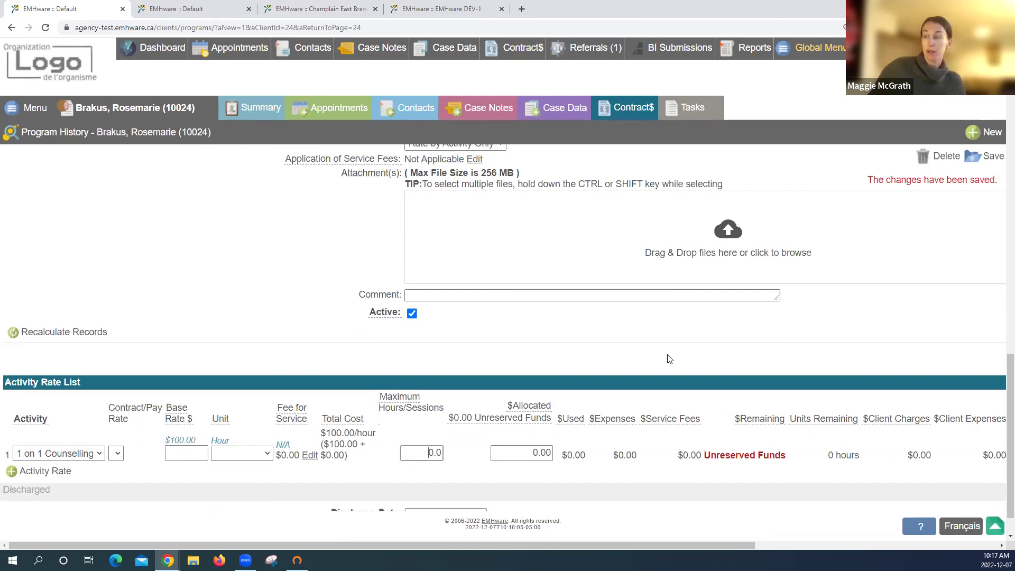
{"action": "type", "text": "1"}
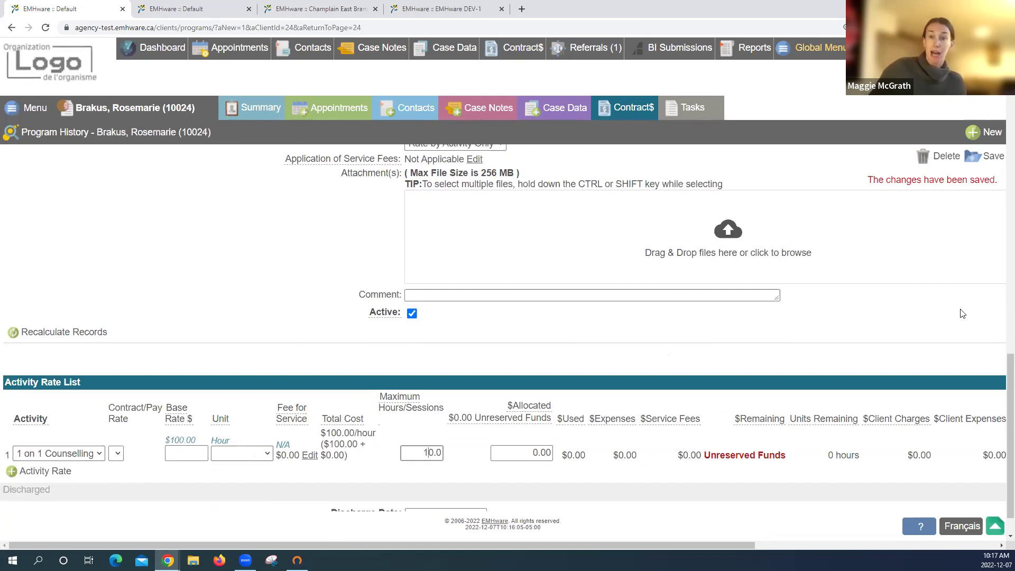
{"action": "left_click", "coordinate": [993, 160]}
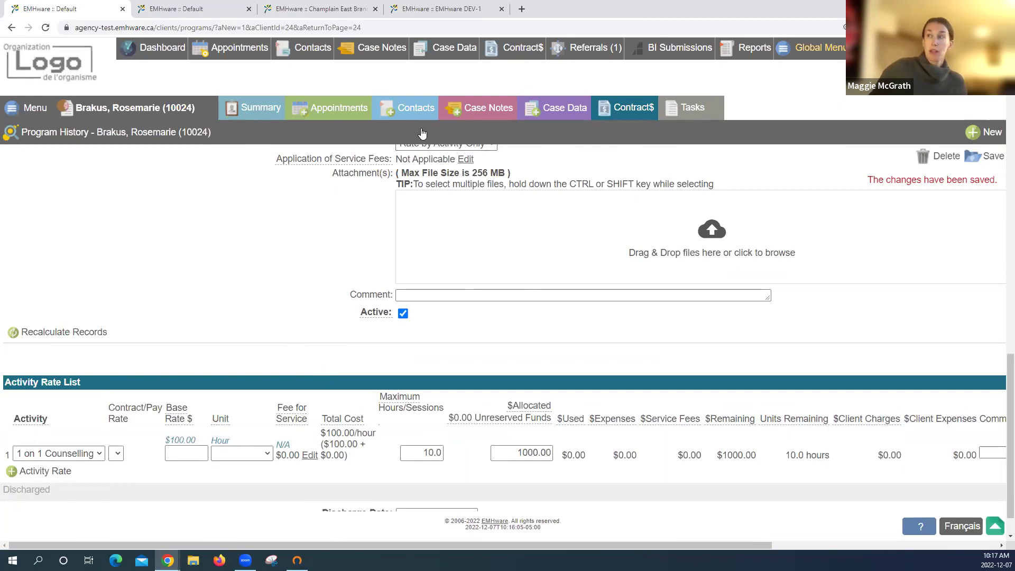
Open the client's contacts in a new browser tab and select the program for the new contact
{"action": "right_click", "coordinate": [411, 108]}
{"action": "left_click", "coordinate": [427, 117]}
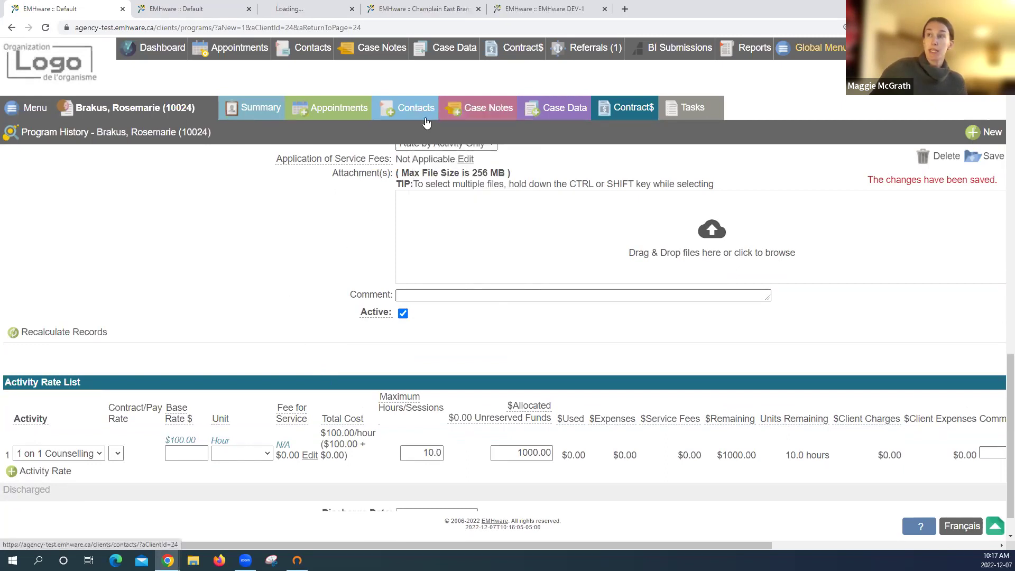
{"action": "left_click", "coordinate": [345, 6]}
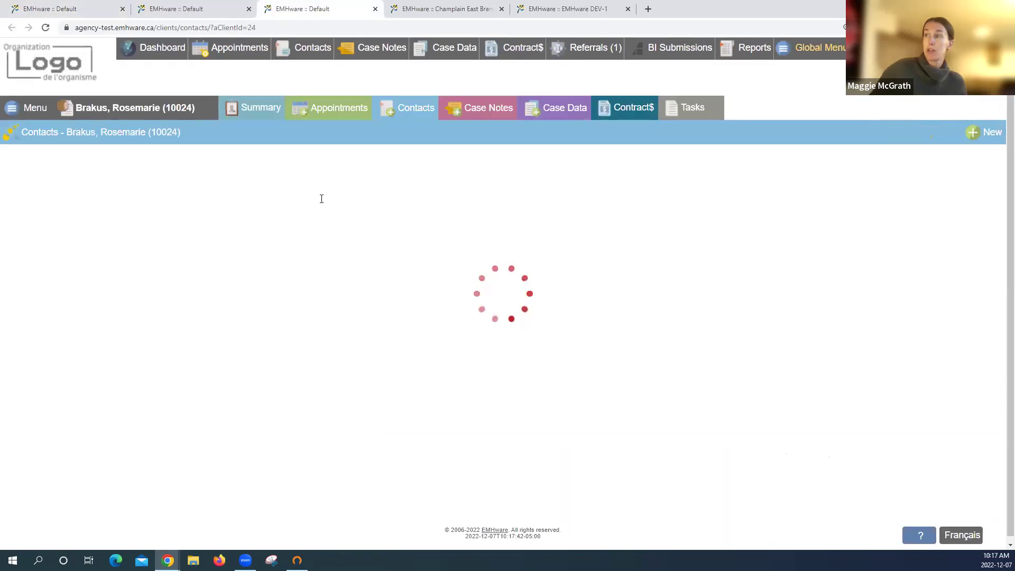
{"action": "left_click", "coordinate": [380, 215]}
{"action": "left_click", "coordinate": [384, 250]}
Set the contact method to Face to Face and add the 1 on 1 Counselling activity with a 1-hour duration
{"action": "scroll", "coordinate": [196, 248], "scroll_direction": "down", "scroll_amount": 5}
{"action": "left_click", "coordinate": [370, 396]}
{"action": "left_click", "coordinate": [512, 378]}
{"action": "scroll", "coordinate": [512, 379], "scroll_direction": "down", "scroll_amount": 2}
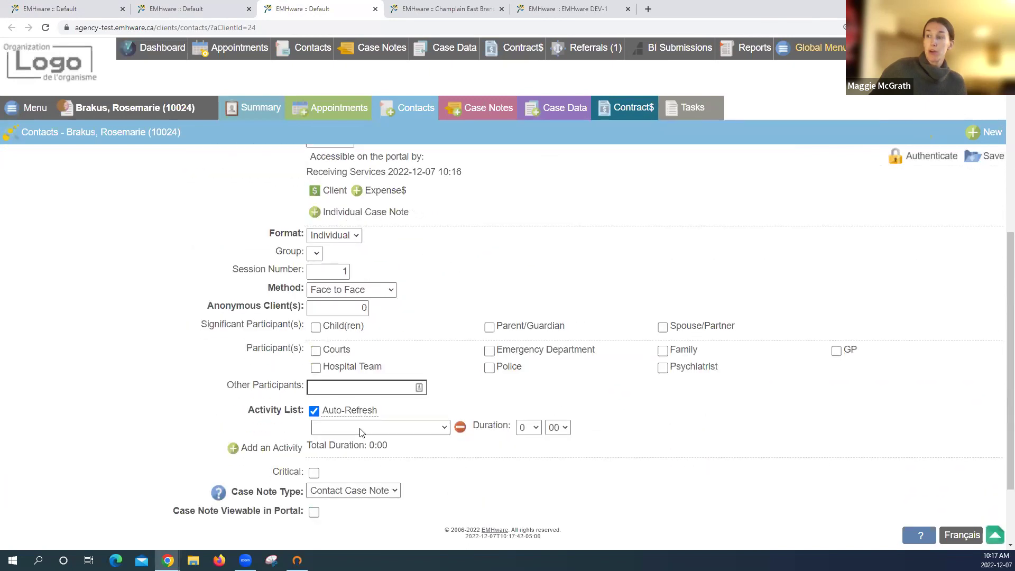
{"action": "left_click", "coordinate": [381, 427]}
{"action": "left_click", "coordinate": [359, 197]}
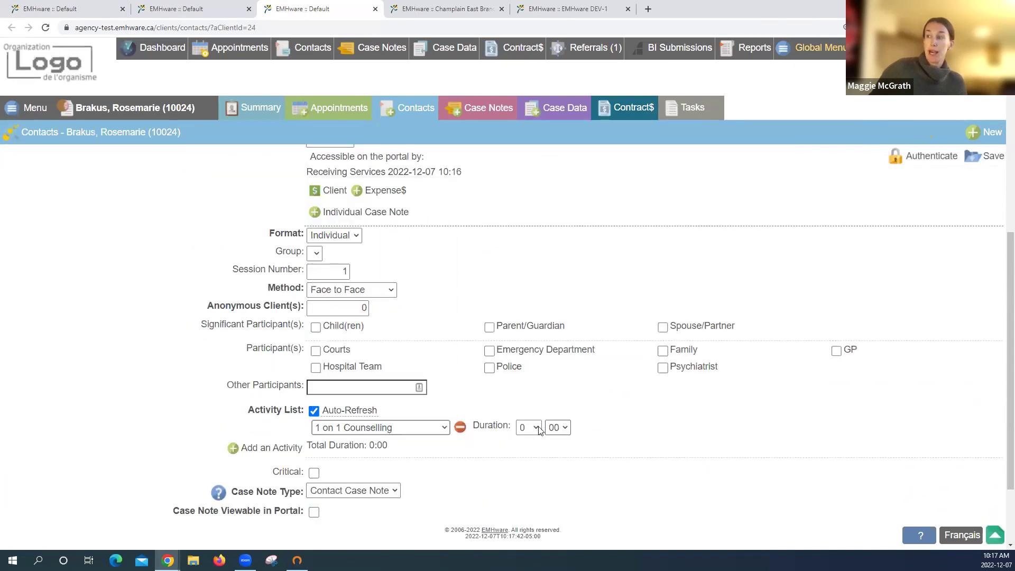
{"action": "left_click", "coordinate": [528, 427]}
{"action": "left_click", "coordinate": [525, 282]}
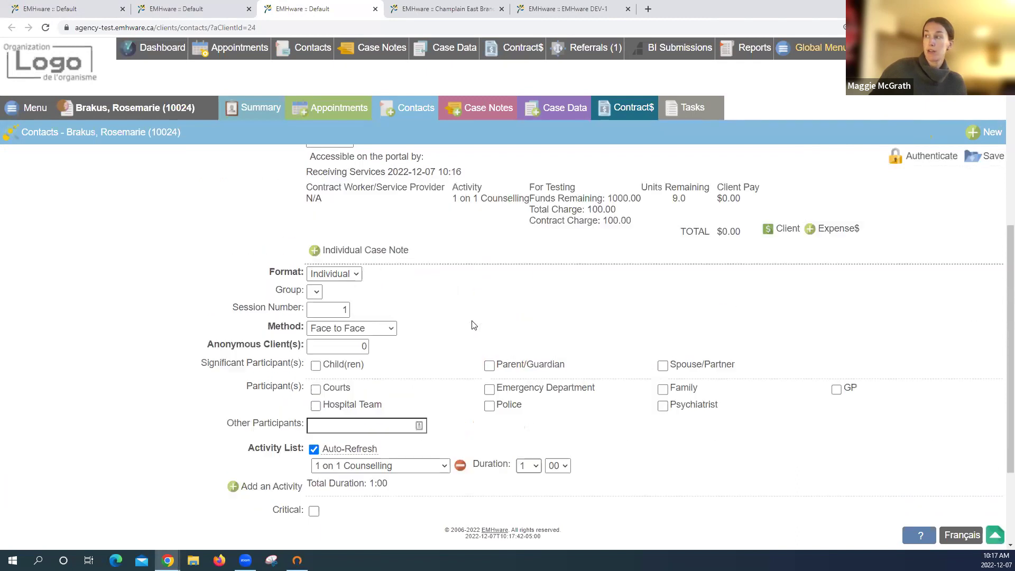
Check the contract charge and units remaining for the counselling activity and save the contact
{"action": "scroll", "coordinate": [735, 234], "scroll_direction": "up", "scroll_amount": 1}
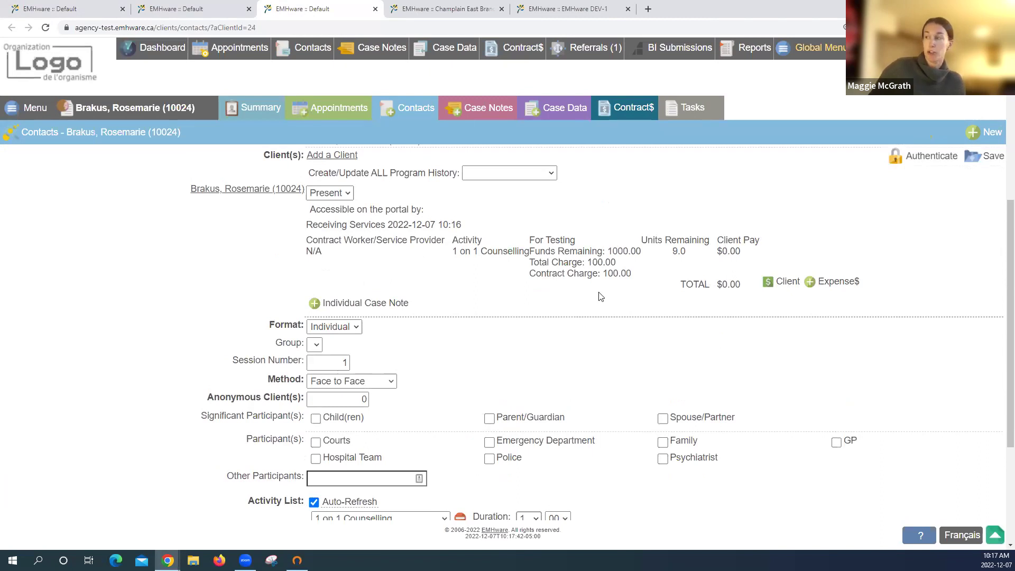
{"action": "double_click", "coordinate": [674, 253]}
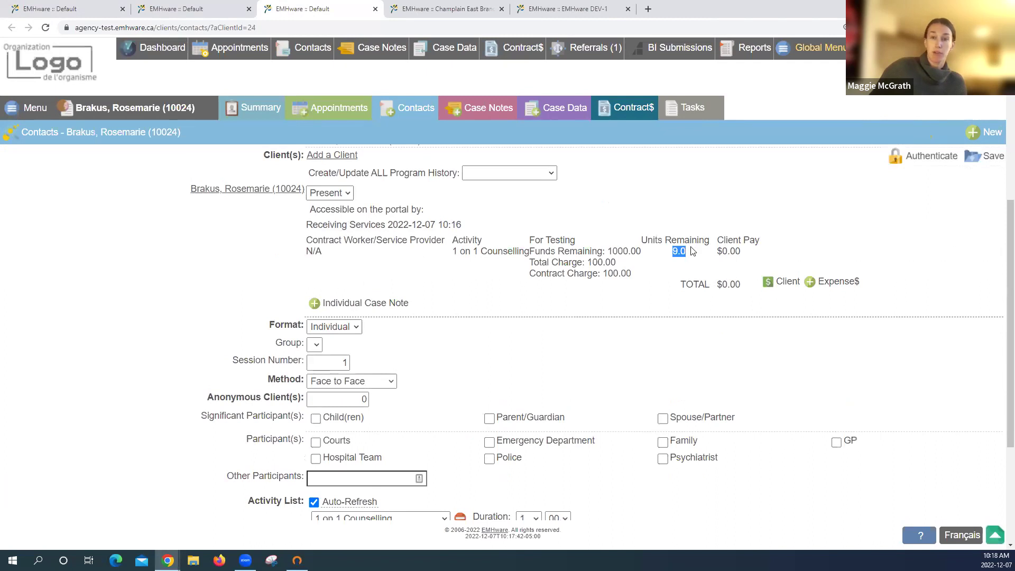
{"action": "left_click", "coordinate": [693, 252]}
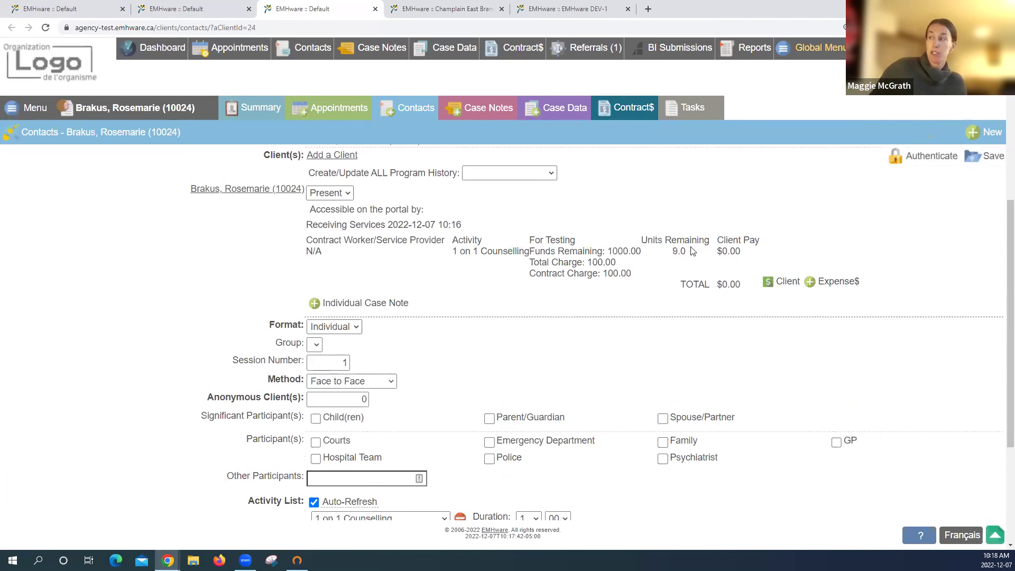
{"action": "left_click", "coordinate": [994, 157]}
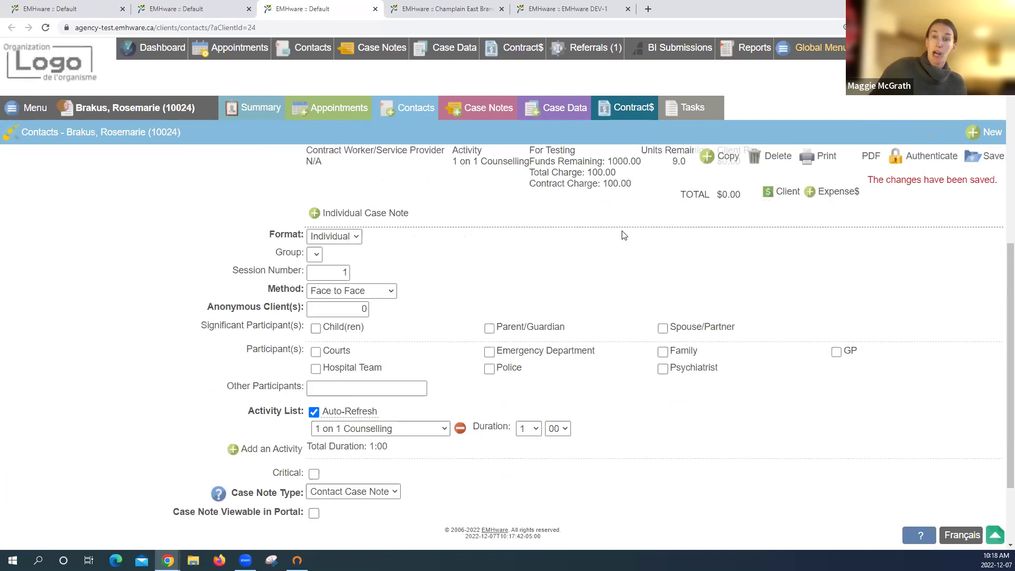
Open the client's Sample Contract Program history and review its contract information, including the contract source and rate unit
{"action": "scroll", "coordinate": [624, 252], "scroll_direction": "up", "scroll_amount": 2}
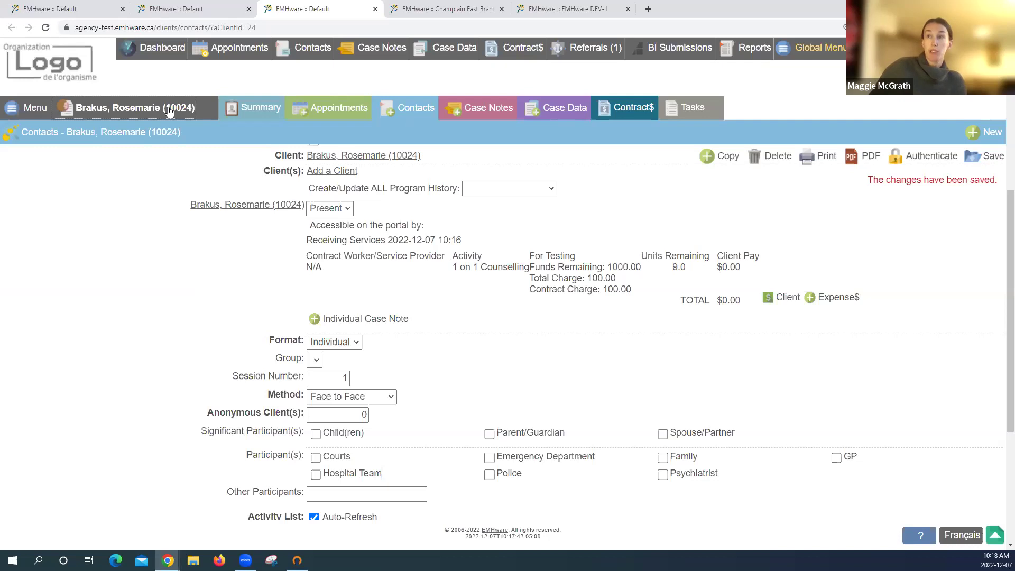
{"action": "mouse_move", "coordinate": [133, 108]}
{"action": "left_click", "coordinate": [169, 189]}
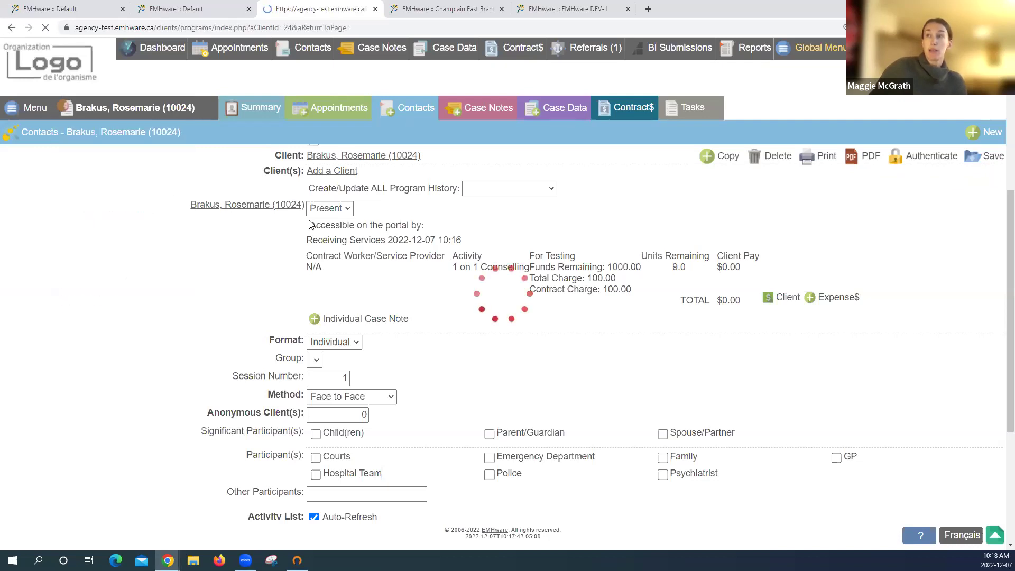
{"action": "left_click", "coordinate": [516, 185]}
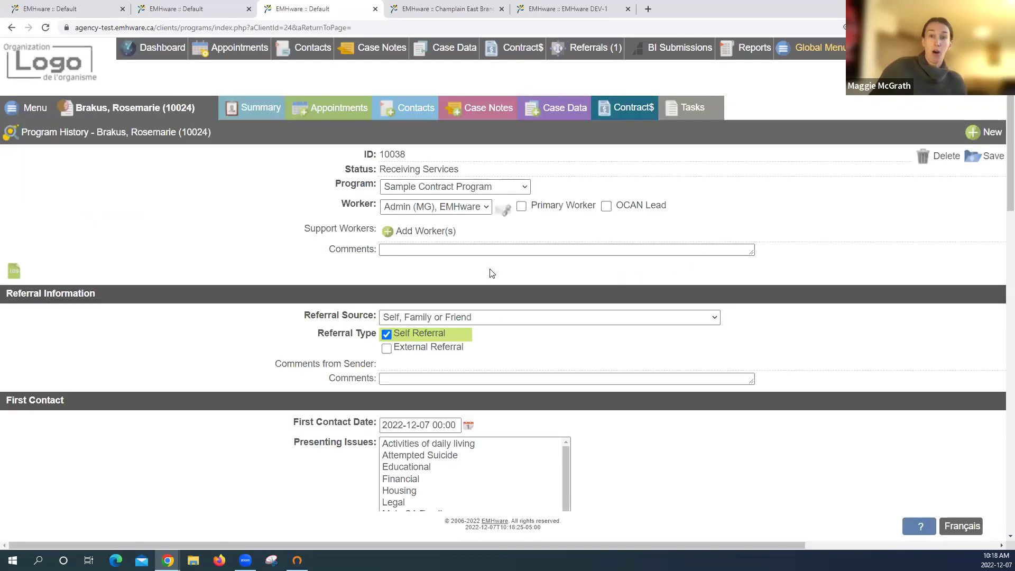
{"action": "scroll", "coordinate": [655, 323], "scroll_direction": "down", "scroll_amount": 10}
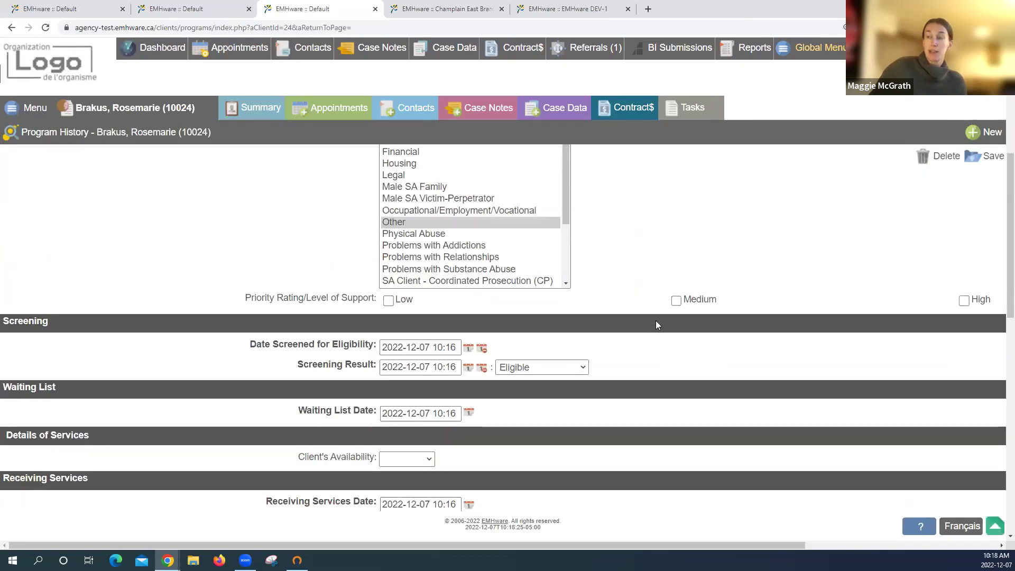
{"action": "scroll", "coordinate": [663, 337], "scroll_direction": "down", "scroll_amount": 3}
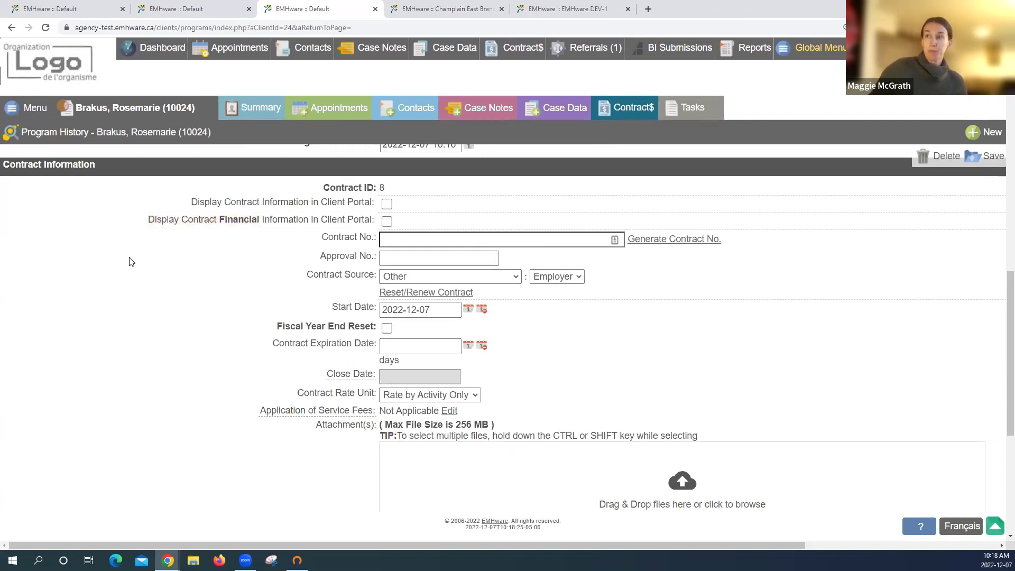
{"action": "scroll", "coordinate": [126, 217], "scroll_direction": "down", "scroll_amount": 1}
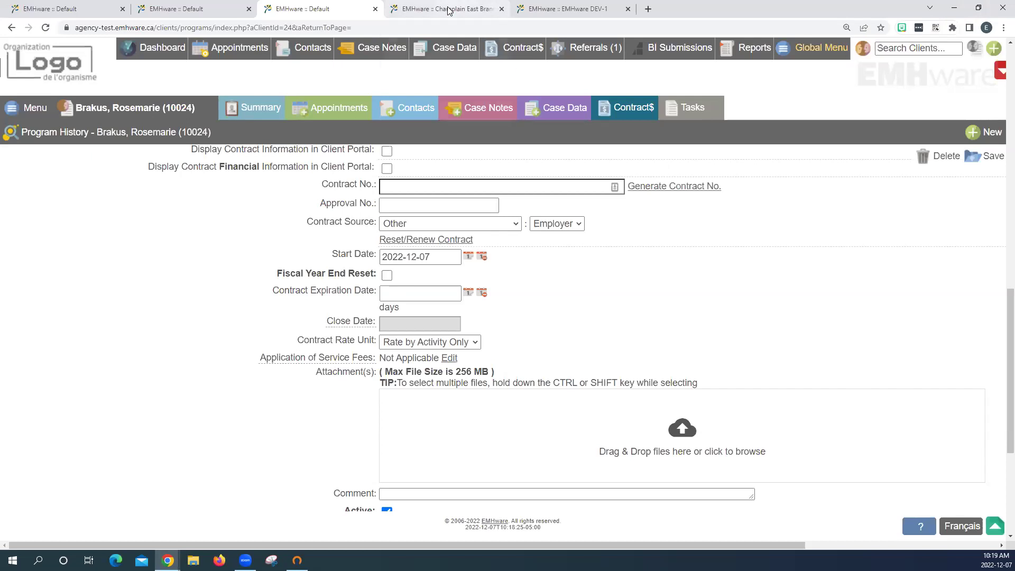
Switch to the Champlain East Branch site and start a new program history for the client in the GC Counselling program
{"action": "mouse_move", "coordinate": [447, 11]}
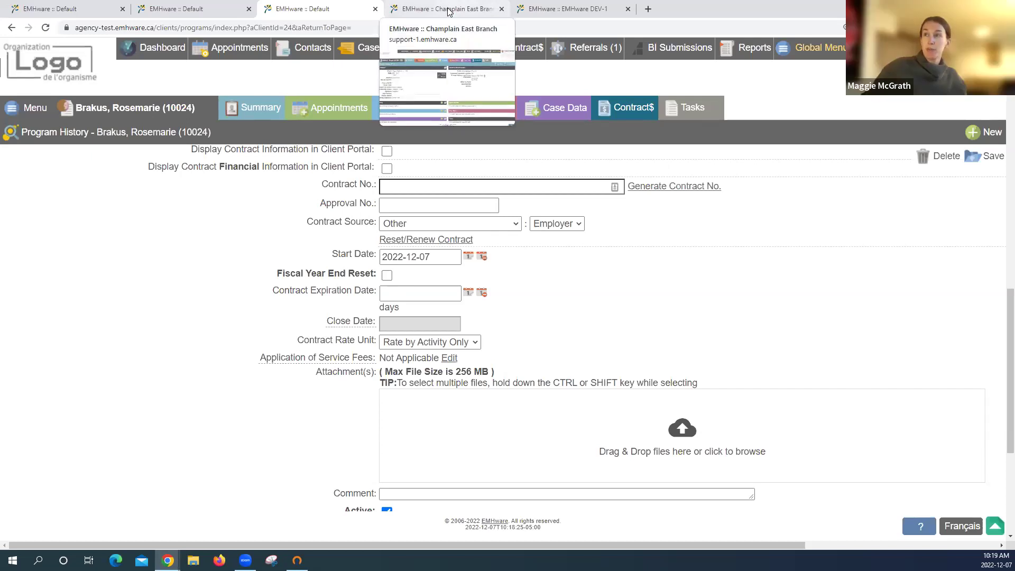
{"action": "left_click", "coordinate": [448, 11]}
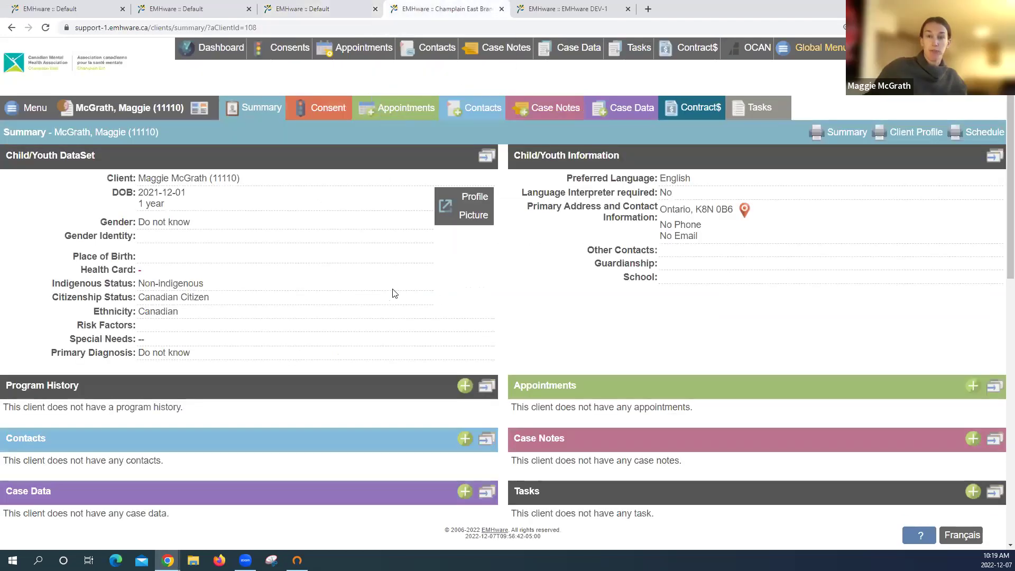
{"action": "left_click", "coordinate": [465, 385]}
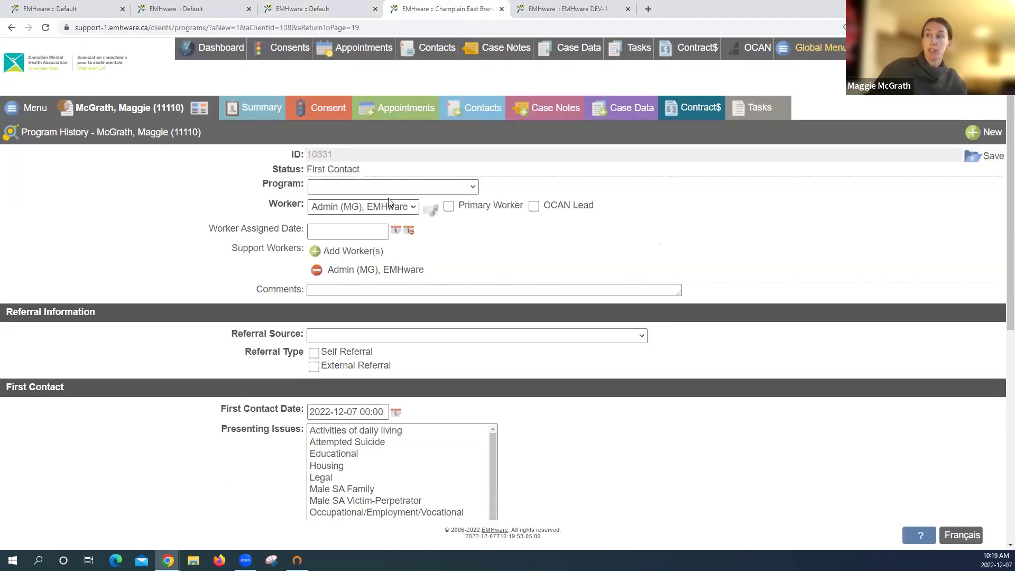
{"action": "left_click", "coordinate": [385, 191]}
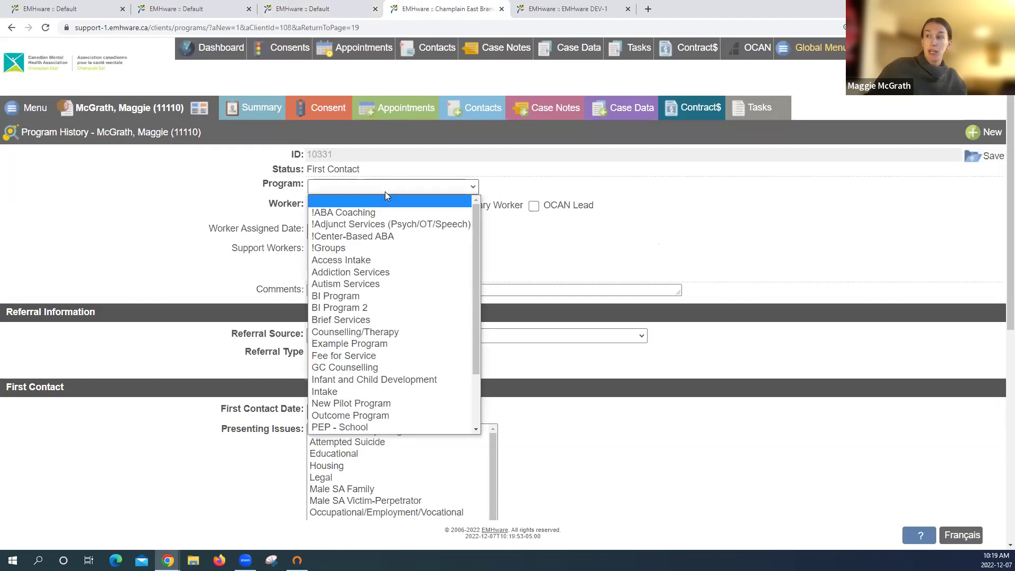
{"action": "left_click", "coordinate": [406, 367]}
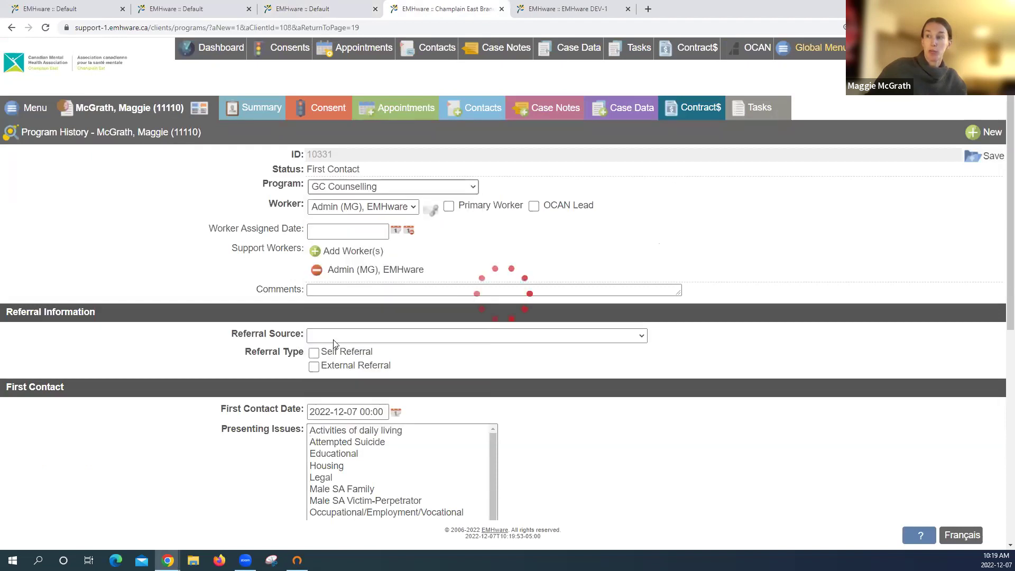
{"action": "left_click", "coordinate": [367, 354]}
{"action": "scroll", "coordinate": [247, 294], "scroll_direction": "down", "scroll_amount": 5}
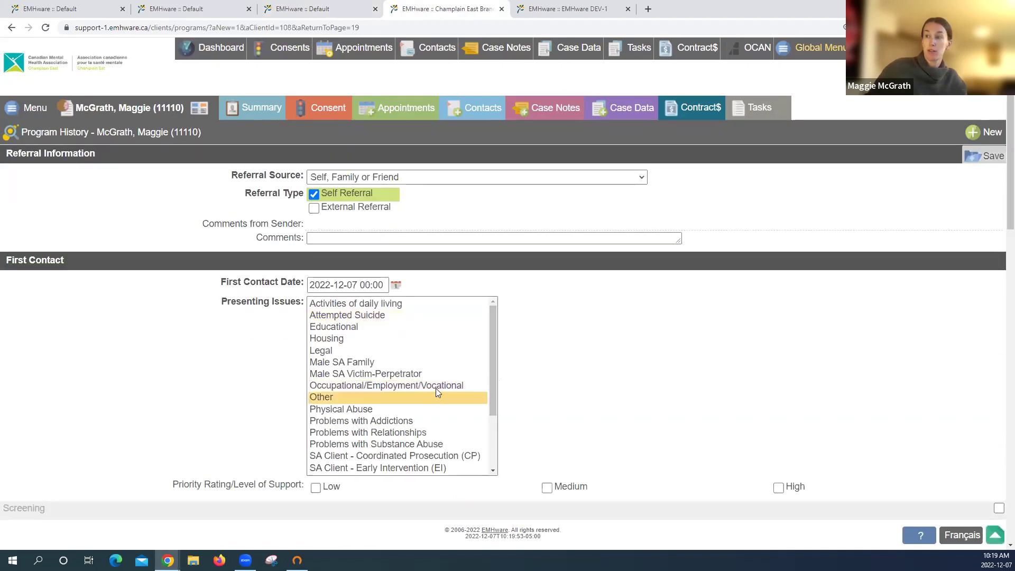
{"action": "scroll", "coordinate": [568, 336], "scroll_direction": "down", "scroll_amount": 5}
{"action": "scroll", "coordinate": [359, 481], "scroll_direction": "down", "scroll_amount": 2}
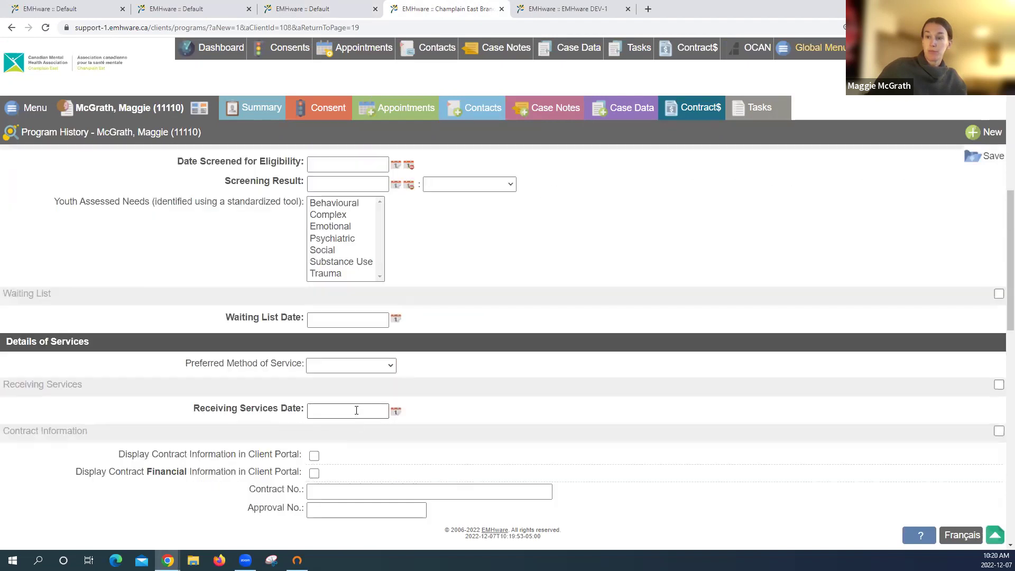
{"action": "left_click", "coordinate": [355, 411]}
{"action": "left_click", "coordinate": [335, 393]}
{"action": "left_click", "coordinate": [446, 389]}
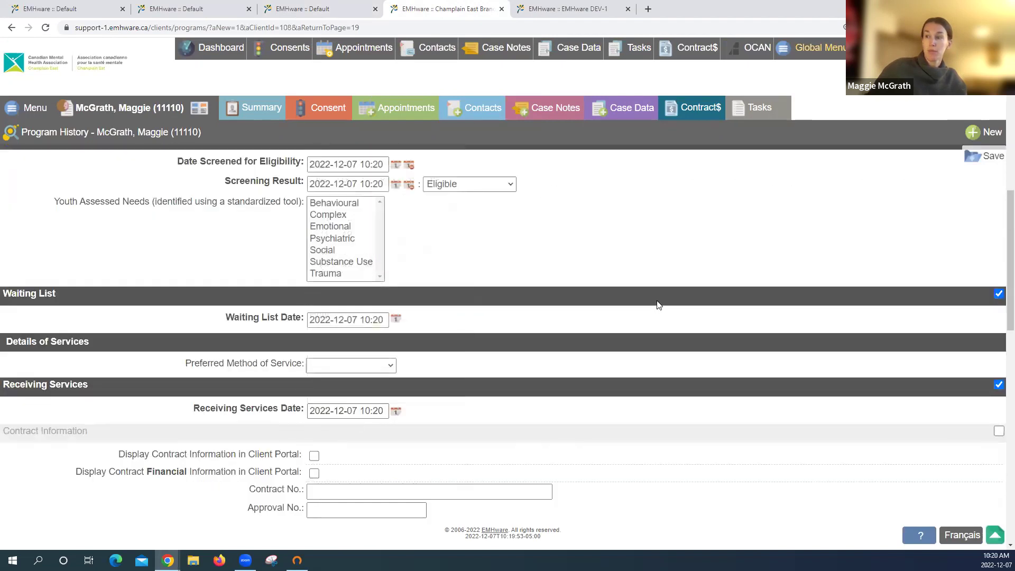
Set the contract rate unit to Rate by Activity Only in the program's contract information
{"action": "scroll", "coordinate": [660, 301], "scroll_direction": "down", "scroll_amount": 2}
{"action": "scroll", "coordinate": [664, 301], "scroll_direction": "down", "scroll_amount": 1}
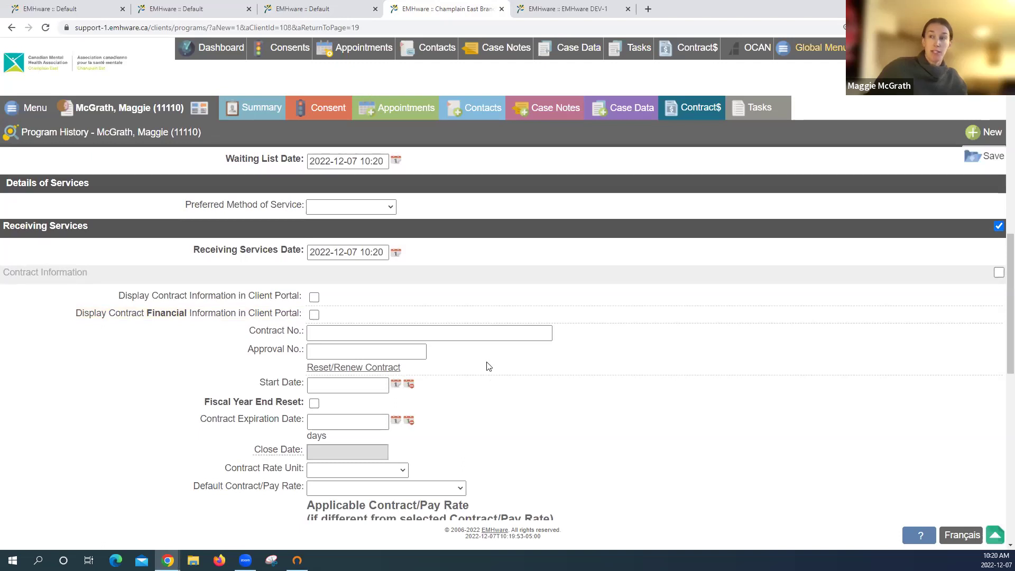
{"action": "scroll", "coordinate": [447, 355], "scroll_direction": "down", "scroll_amount": 1}
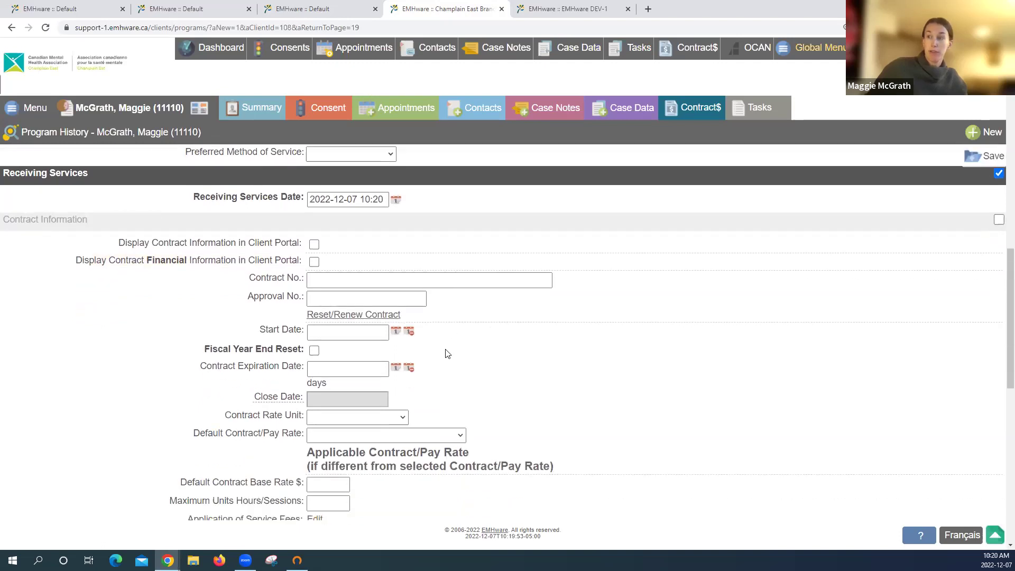
{"action": "scroll", "coordinate": [443, 353], "scroll_direction": "down", "scroll_amount": 1}
{"action": "left_click", "coordinate": [395, 365]}
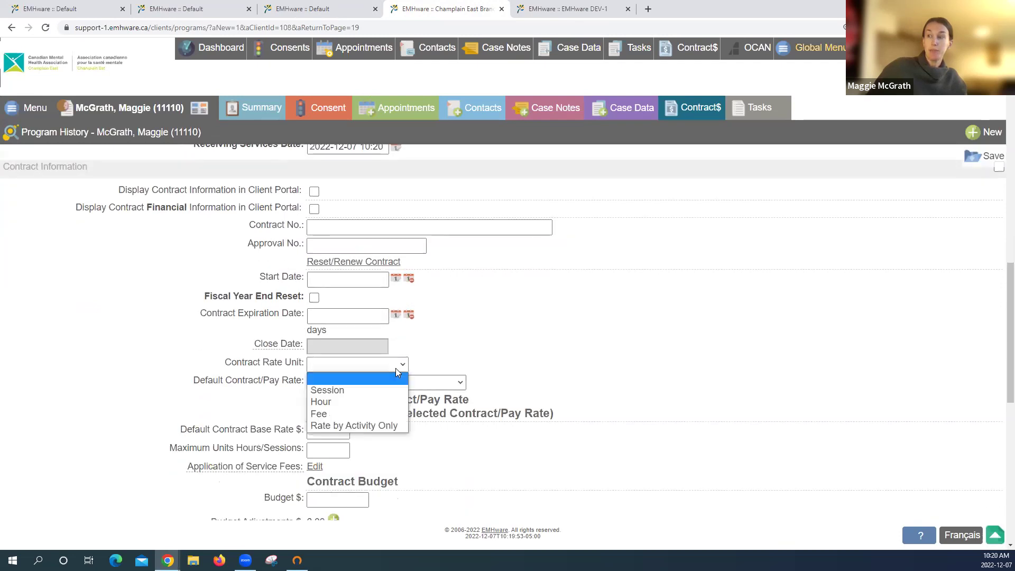
{"action": "left_click", "coordinate": [339, 423]}
{"action": "scroll", "coordinate": [543, 331], "scroll_direction": "down", "scroll_amount": 2}
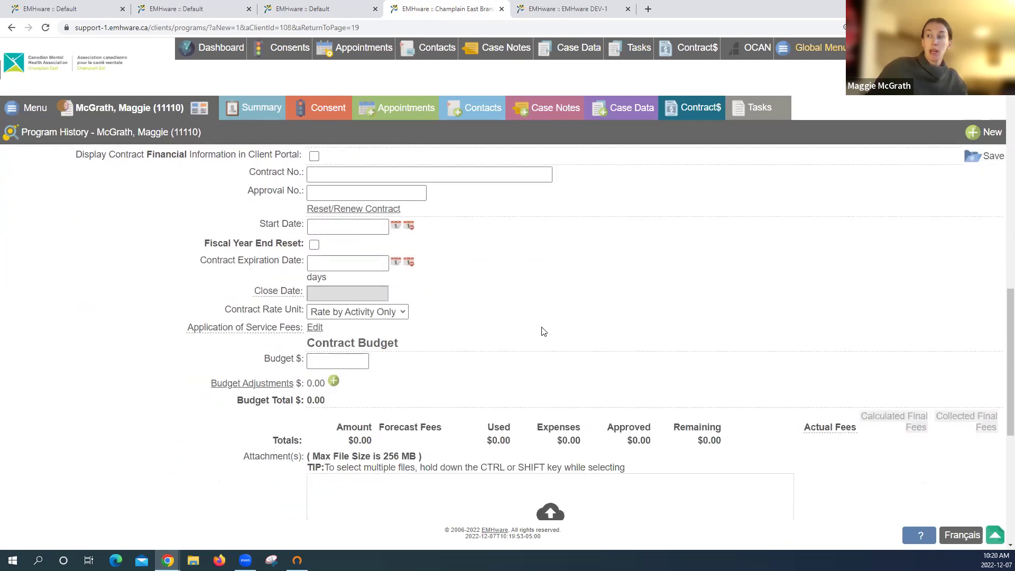
Set the contract budget to $5000 and save the program history
{"action": "left_click", "coordinate": [328, 310]}
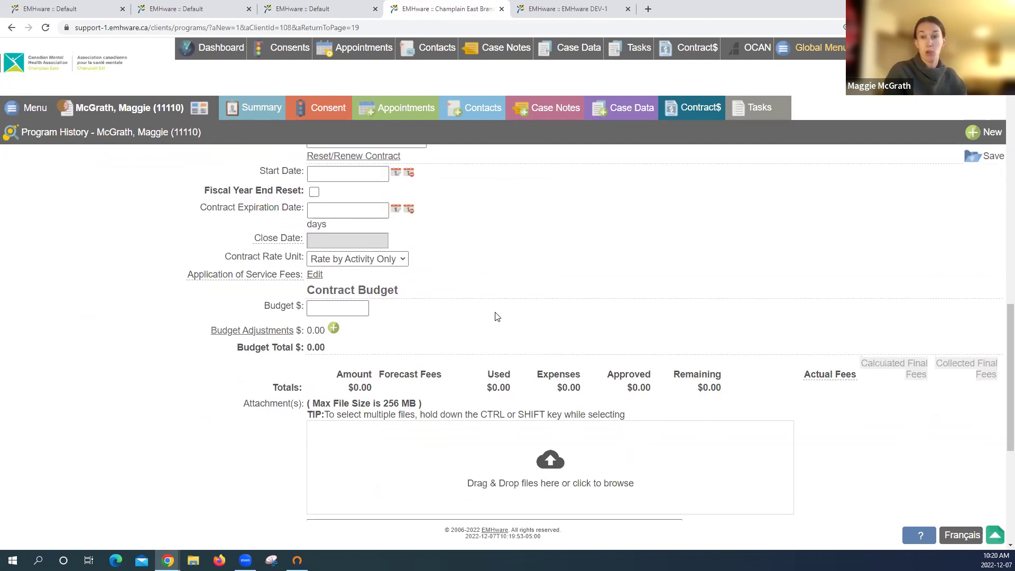
{"action": "left_click", "coordinate": [337, 308]}
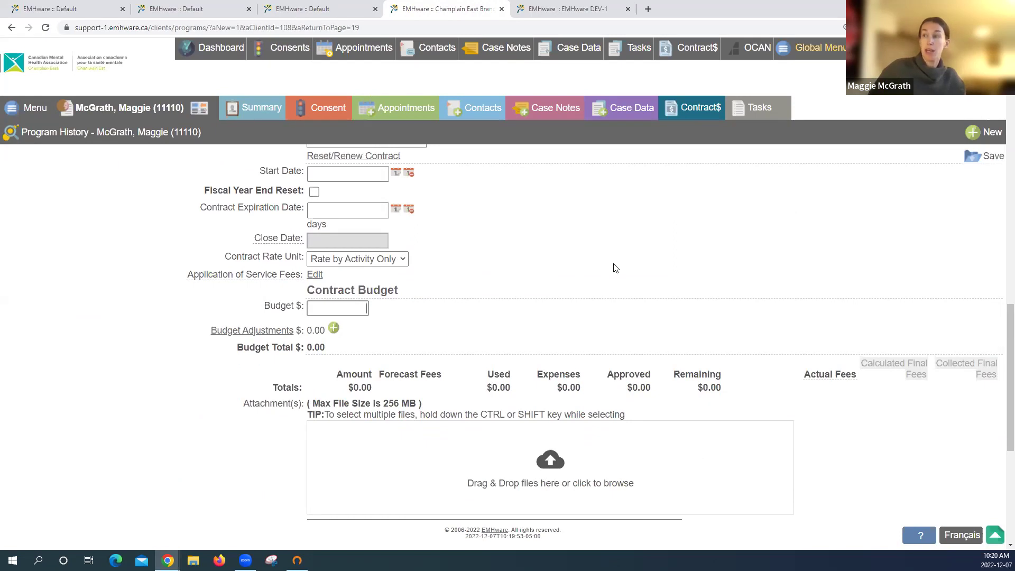
{"action": "type", "text": "000"}
{"action": "left_click", "coordinate": [987, 160]}
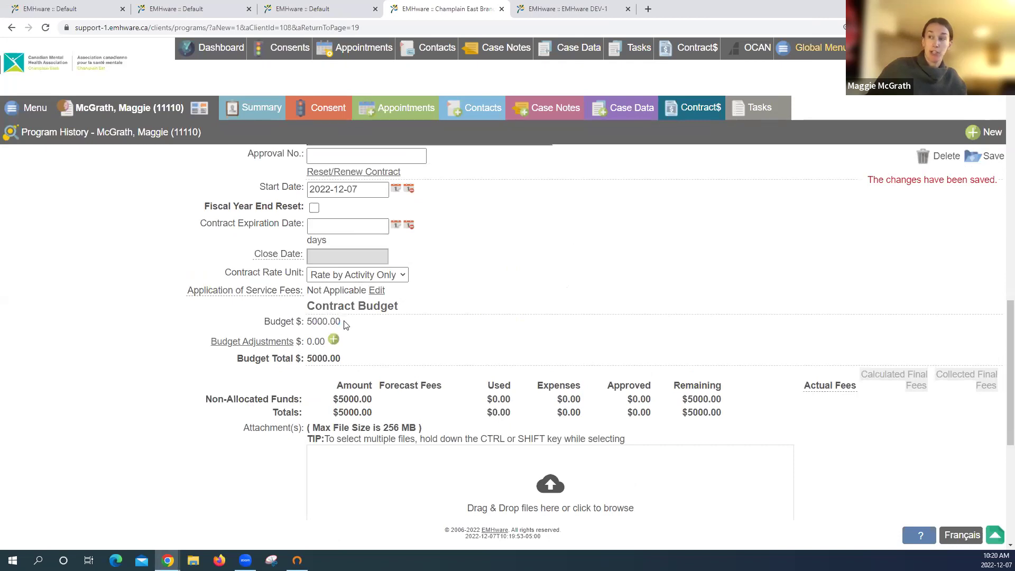
Add a main budget adjustment of $500 to the contract, save it and close the adjustment window
{"action": "double_click", "coordinate": [317, 320]}
{"action": "left_click", "coordinate": [338, 347]}
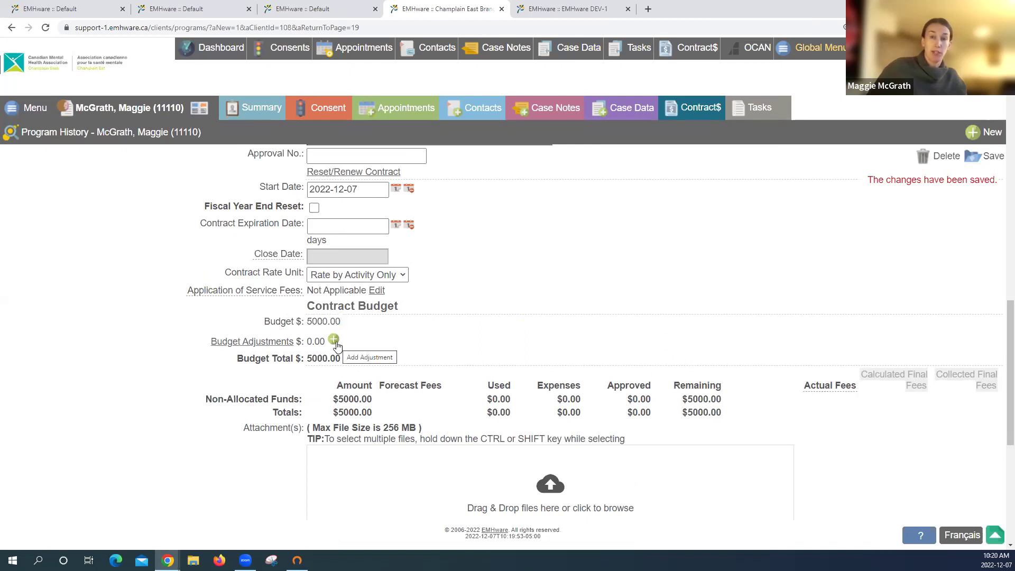
{"action": "left_click", "coordinate": [333, 340]}
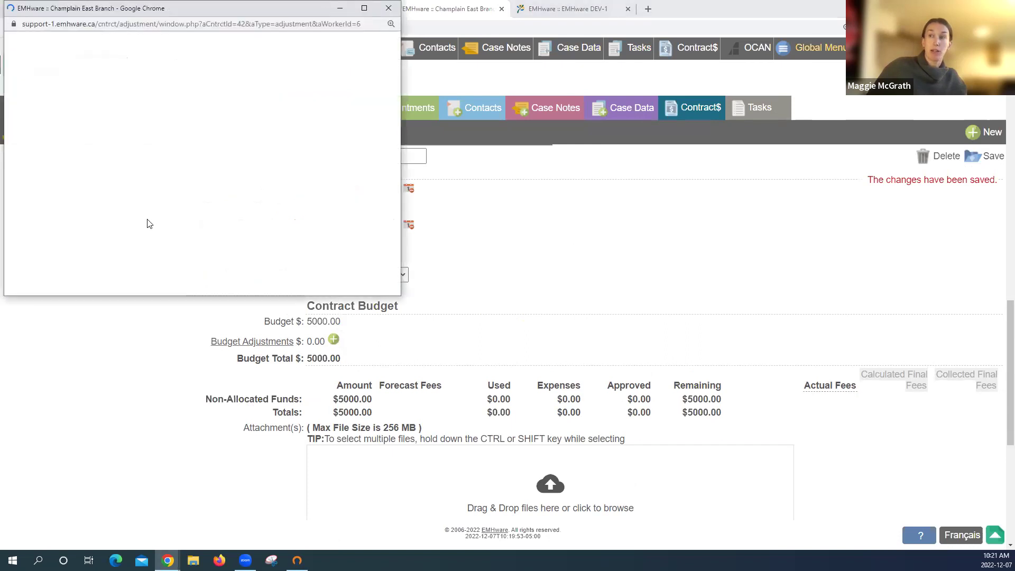
{"action": "left_click", "coordinate": [132, 201]}
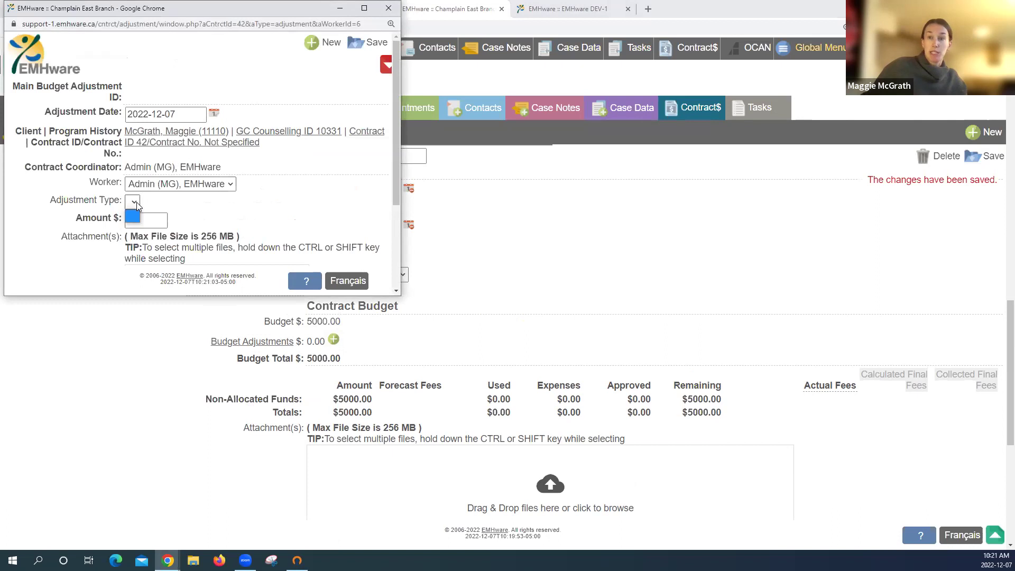
{"action": "left_click", "coordinate": [137, 204]}
{"action": "left_click", "coordinate": [164, 222]}
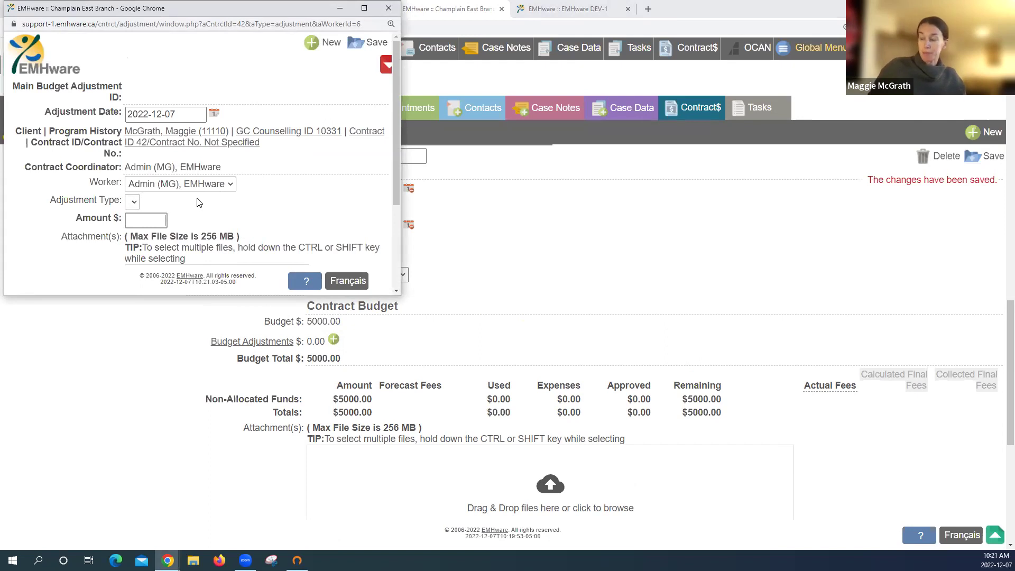
{"action": "type", "text": "500"}
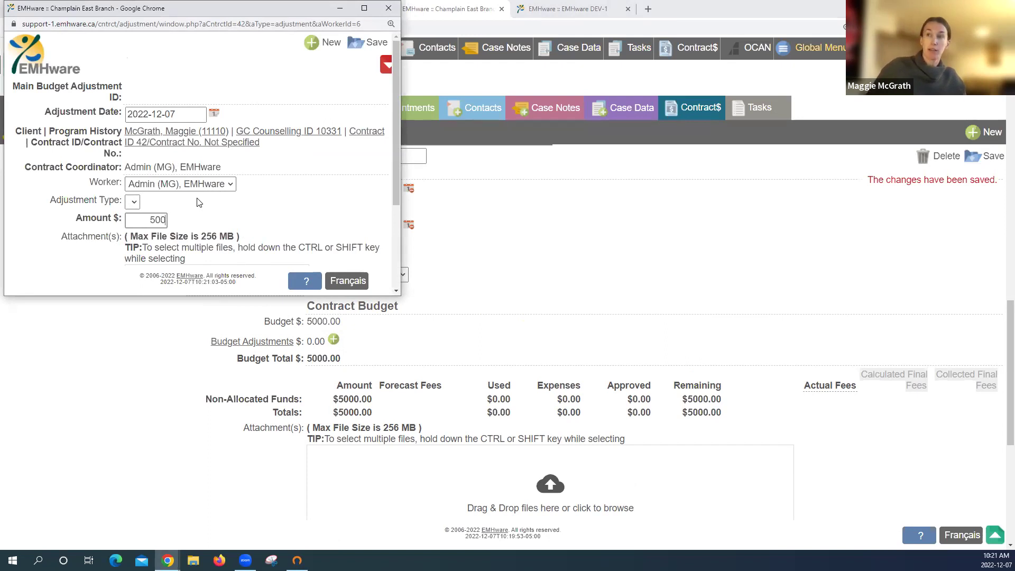
{"action": "left_click", "coordinate": [376, 45]}
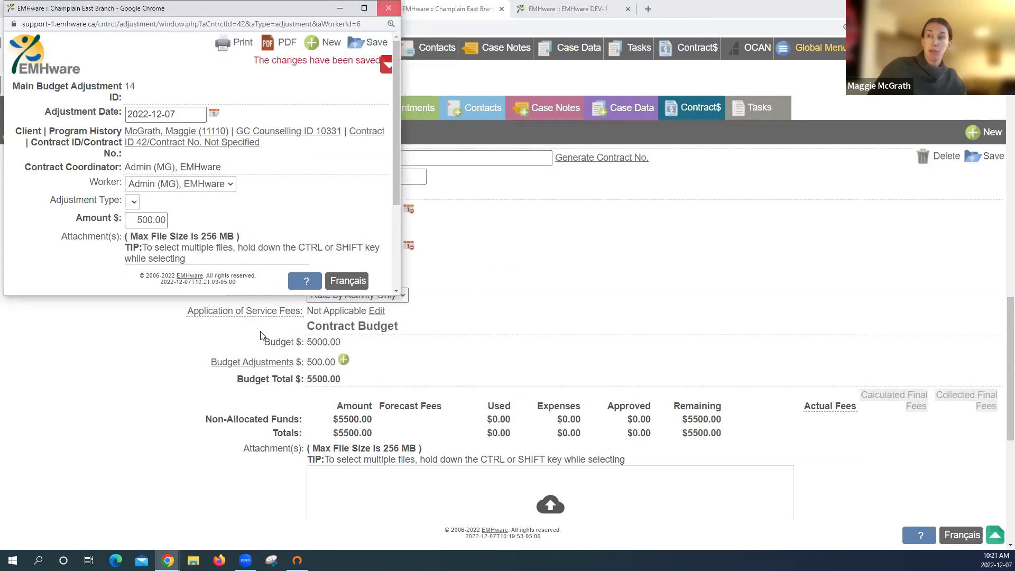
{"action": "left_click", "coordinate": [389, 9]}
Expand and collapse the budget adjustment details, and check the contract's budget total and non-allocated funds
{"action": "left_click", "coordinate": [250, 365]}
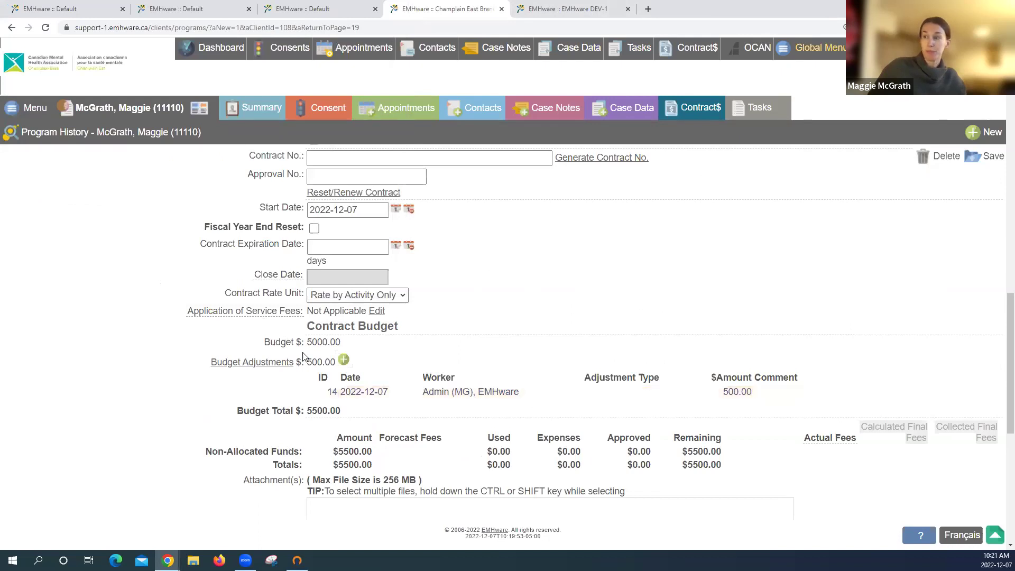
{"action": "left_click", "coordinate": [269, 367]}
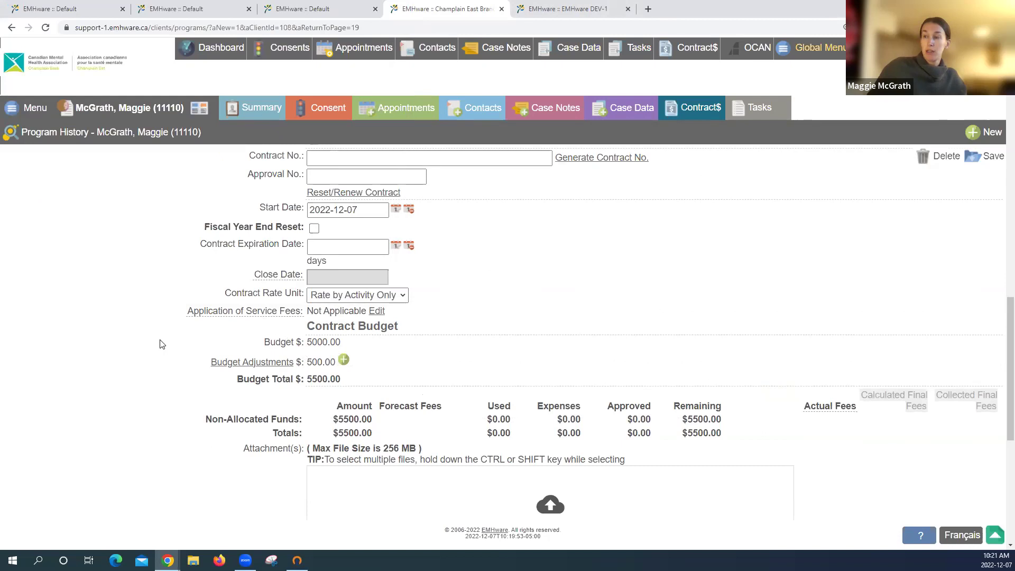
{"action": "scroll", "coordinate": [164, 338], "scroll_direction": "down", "scroll_amount": 1}
{"action": "scroll", "coordinate": [174, 318], "scroll_direction": "down", "scroll_amount": 1}
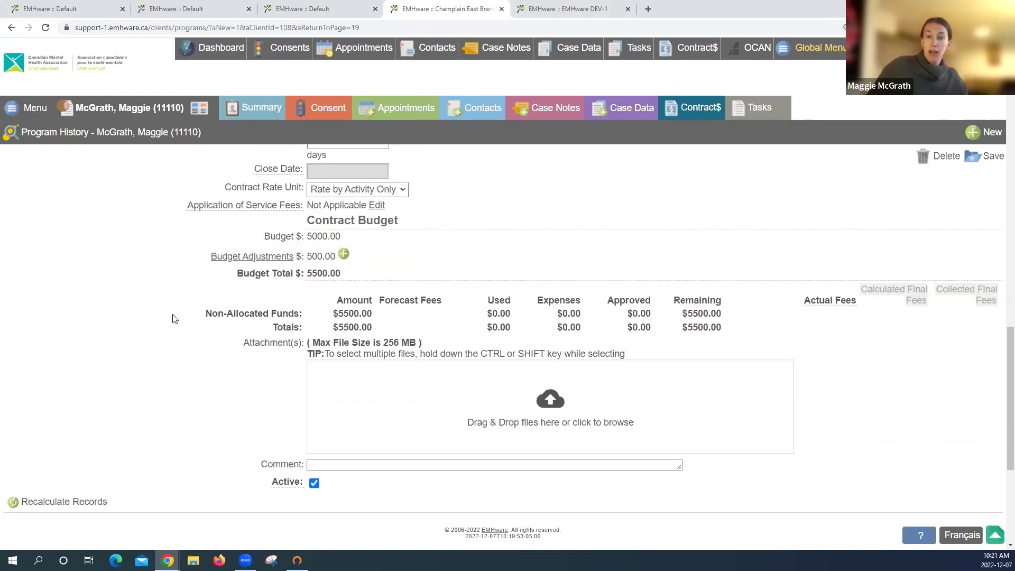
Add an activity rate for Individual Counselling to the contract and save the program history
{"action": "scroll", "coordinate": [172, 317], "scroll_direction": "down", "scroll_amount": 3}
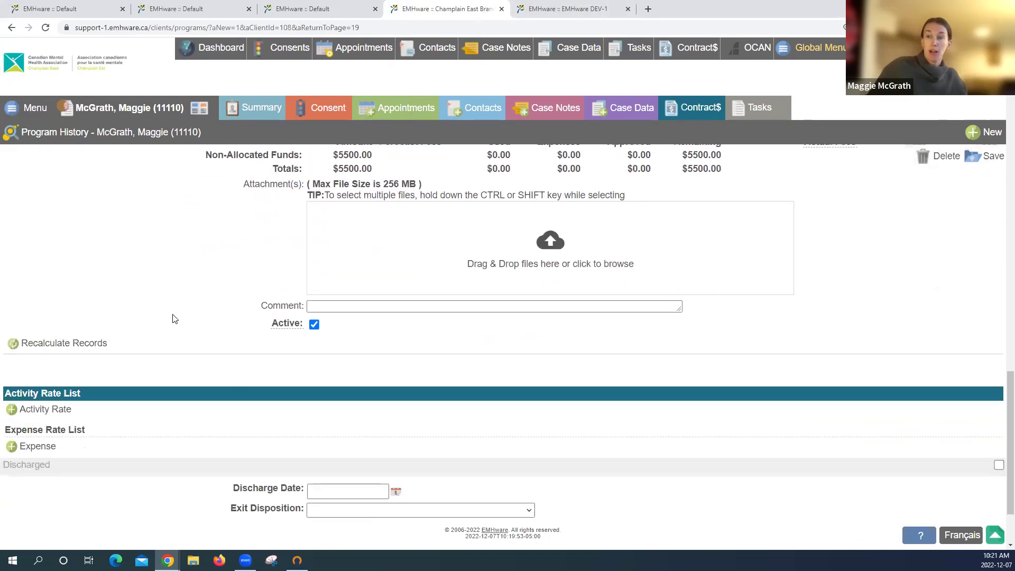
{"action": "scroll", "coordinate": [43, 358], "scroll_direction": "down", "scroll_amount": 1}
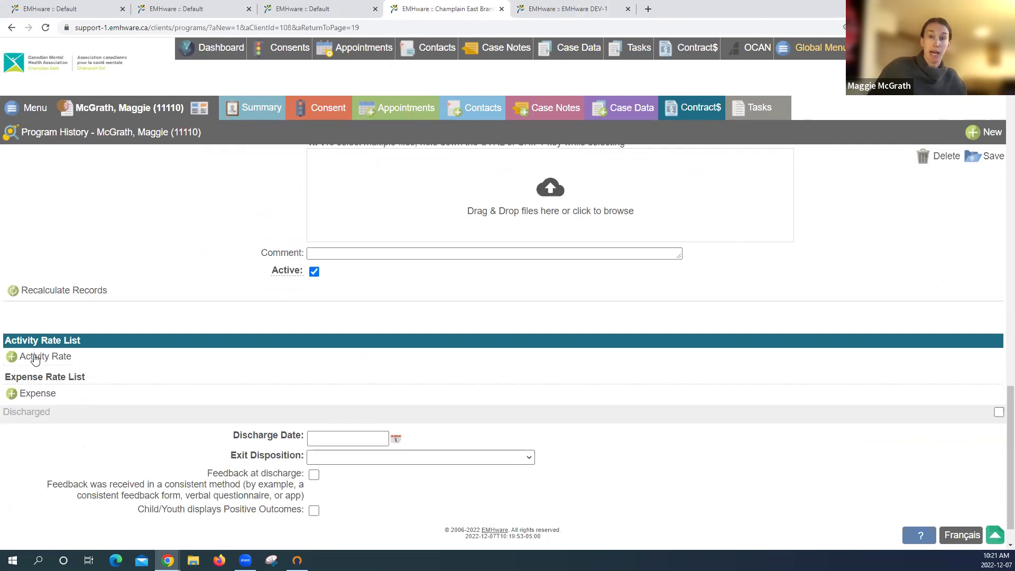
{"action": "left_click", "coordinate": [36, 357]}
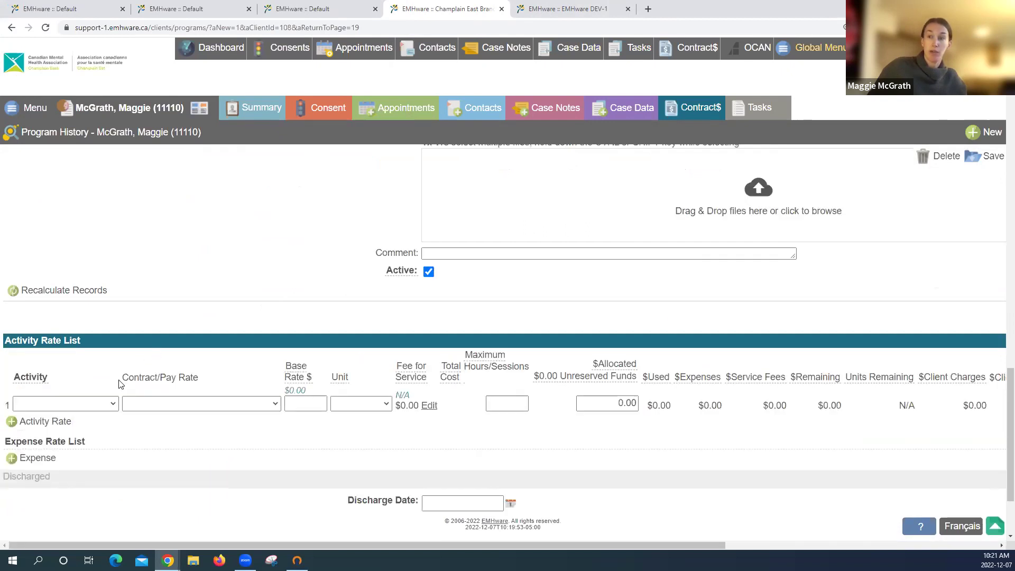
{"action": "left_click", "coordinate": [97, 402]}
{"action": "left_click", "coordinate": [98, 475]}
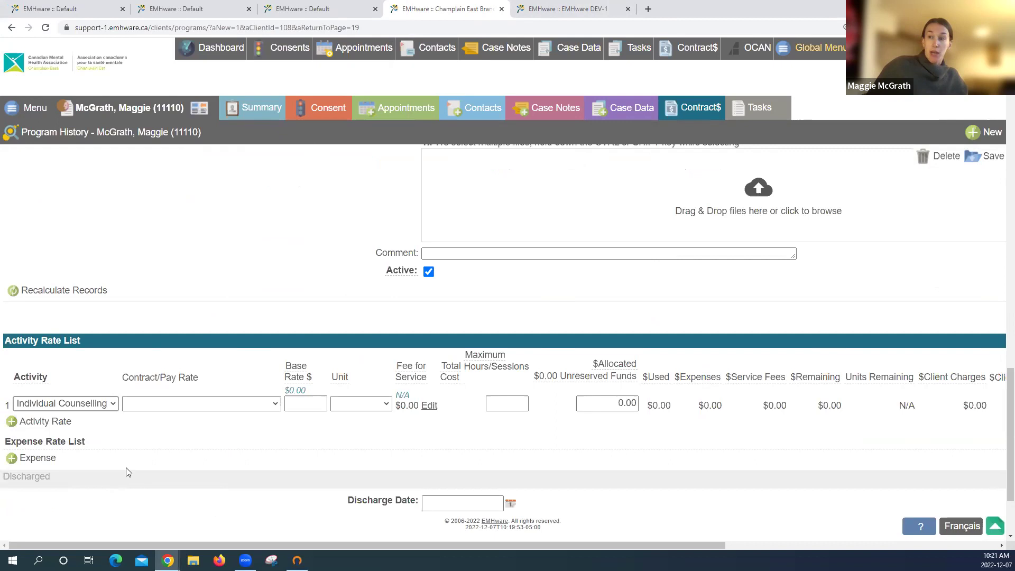
{"action": "left_click", "coordinate": [981, 156]}
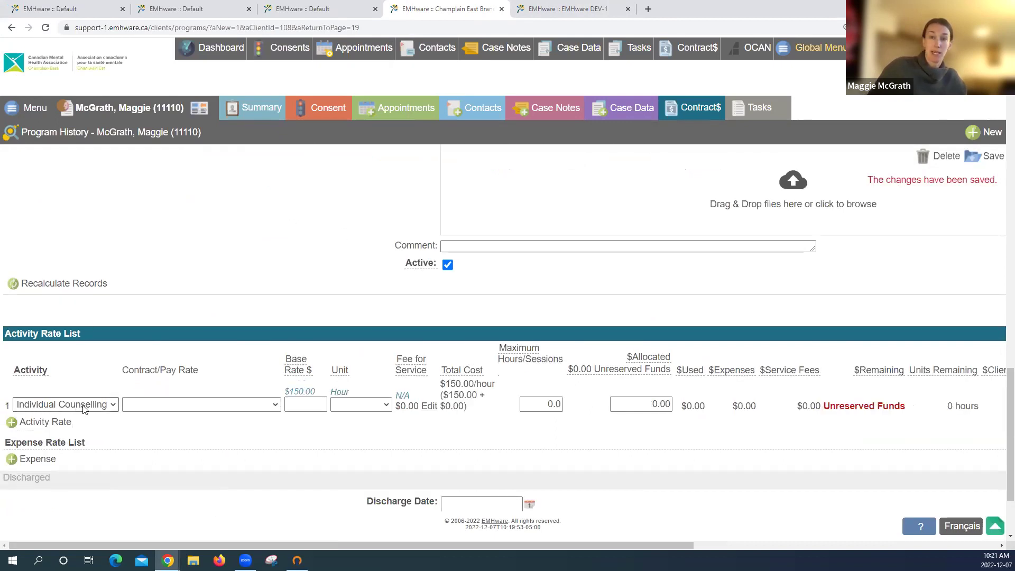
Set the maximum hours for the Individual Counselling activity rate to 10 and save the program history
{"action": "left_click_drag", "start_coordinate": [277, 392], "coordinate": [358, 392]}
{"action": "left_click", "coordinate": [376, 383]}
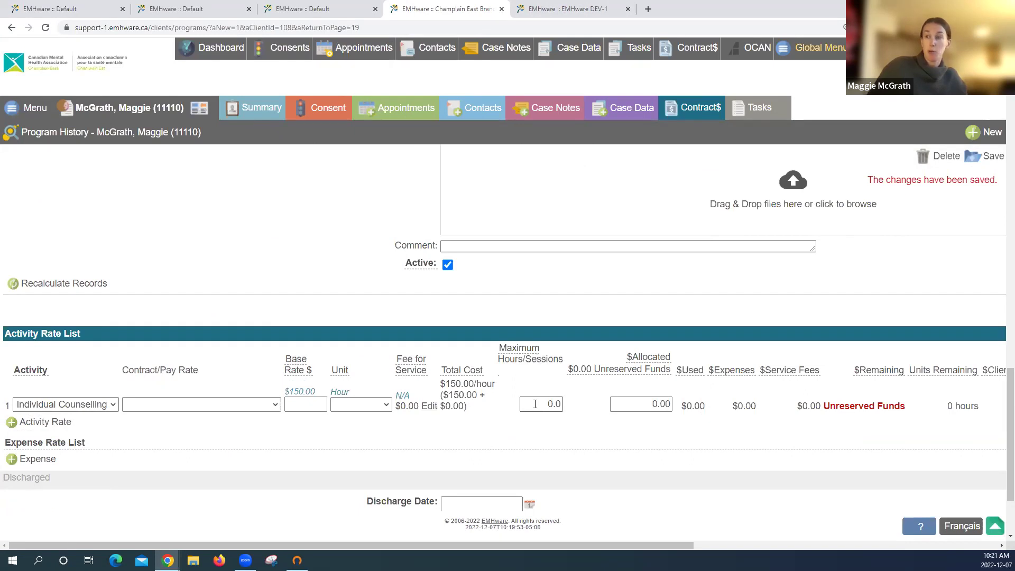
{"action": "type", "text": "1"}
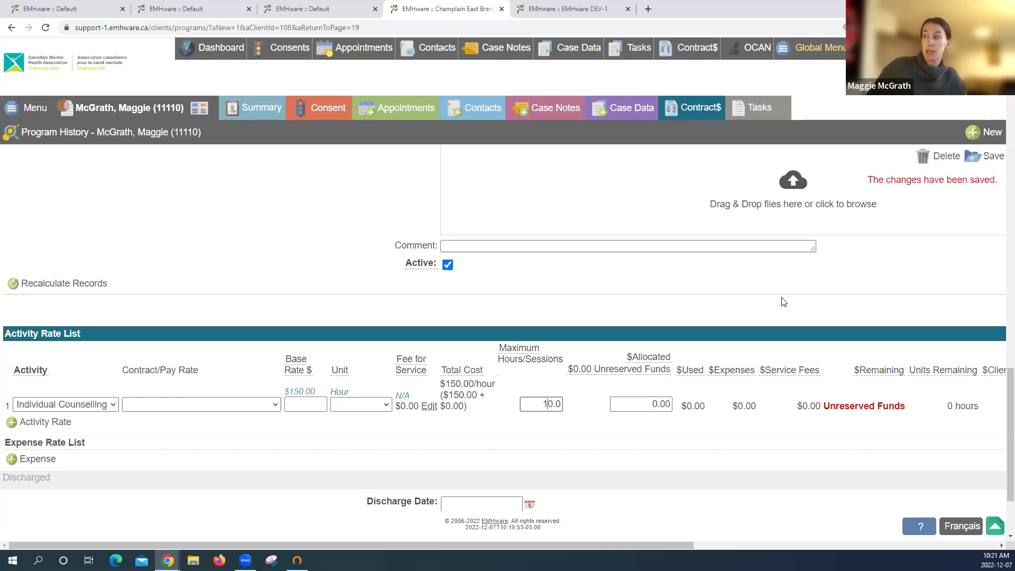
{"action": "left_click", "coordinate": [995, 160]}
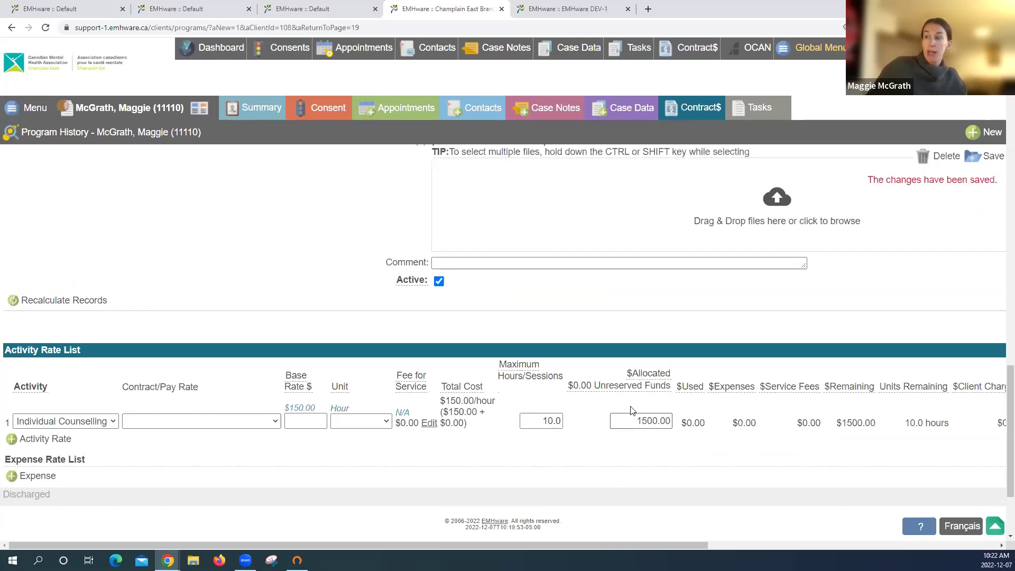
Set the allocated funds for the Individual Counselling activity rate to $600 and save the program history
{"action": "left_click_drag", "start_coordinate": [289, 405], "coordinate": [339, 405]}
{"action": "left_click", "coordinate": [349, 405]}
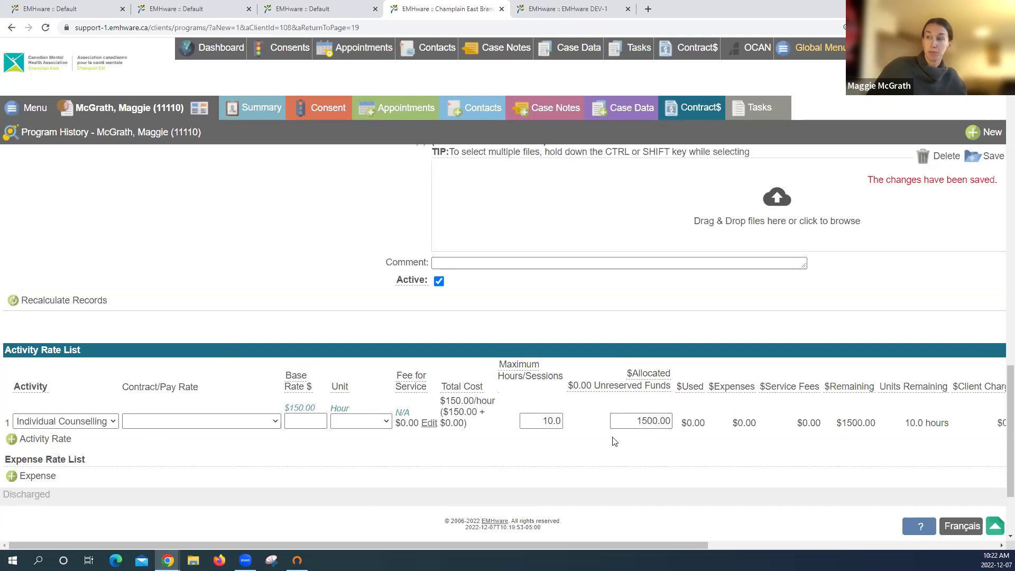
{"action": "left_click_drag", "start_coordinate": [636, 422], "coordinate": [655, 421]}
{"action": "type", "text": "600"}
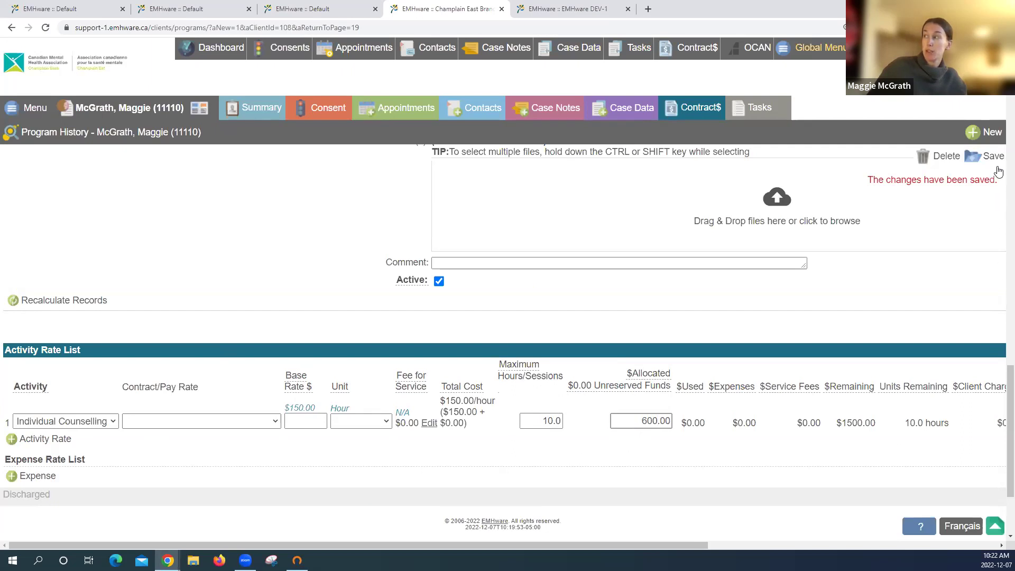
{"action": "left_click", "coordinate": [993, 157]}
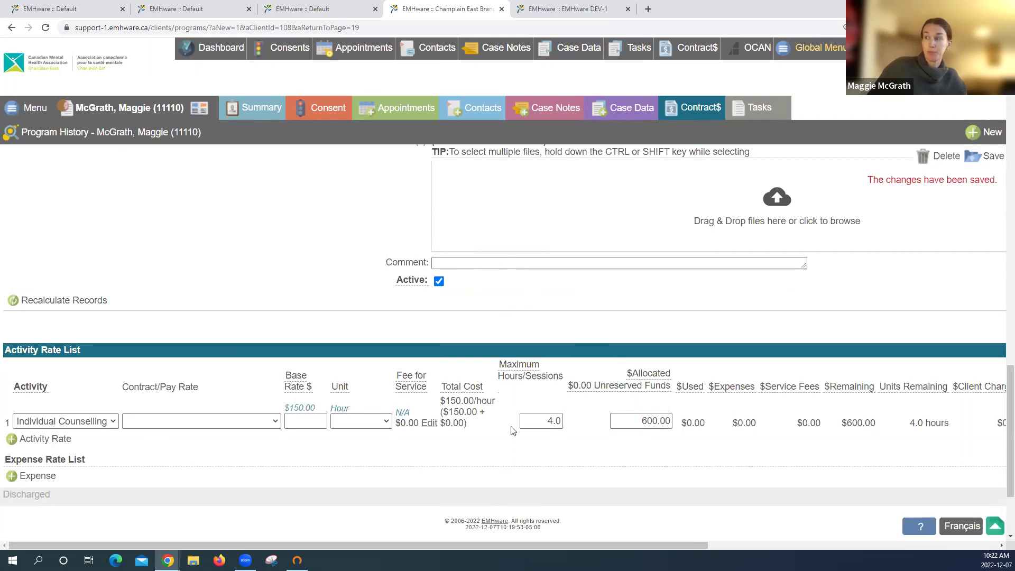
Review the allocated activity funds and non-allocated funds in the contract budget
{"action": "scroll", "coordinate": [511, 432], "scroll_direction": "up", "scroll_amount": 3}
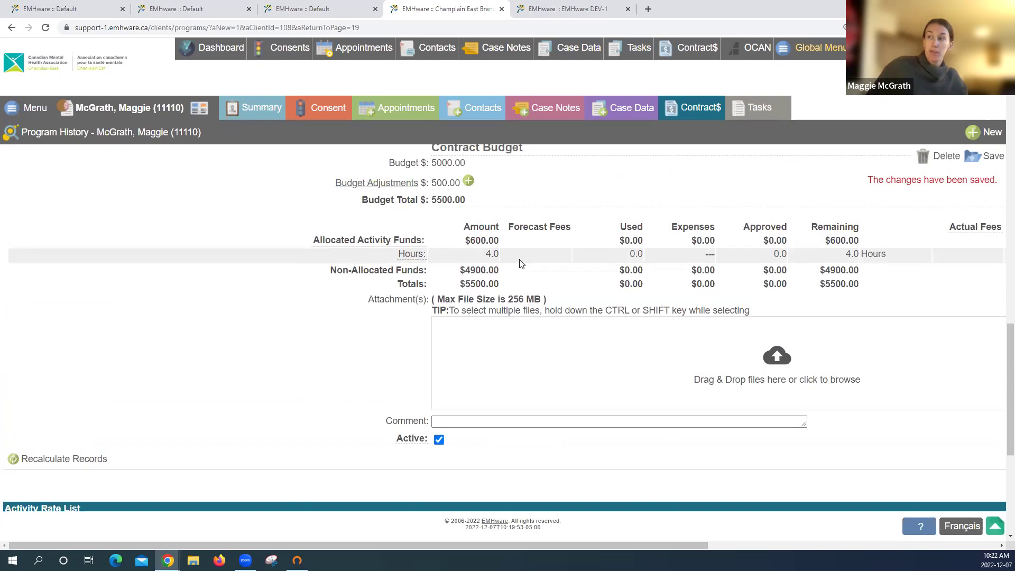
{"action": "left_click_drag", "start_coordinate": [501, 241], "coordinate": [467, 240]}
{"action": "left_click", "coordinate": [468, 241]}
{"action": "double_click", "coordinate": [469, 270]}
{"action": "left_click", "coordinate": [462, 281]}
{"action": "scroll", "coordinate": [339, 299], "scroll_direction": "down", "scroll_amount": 2}
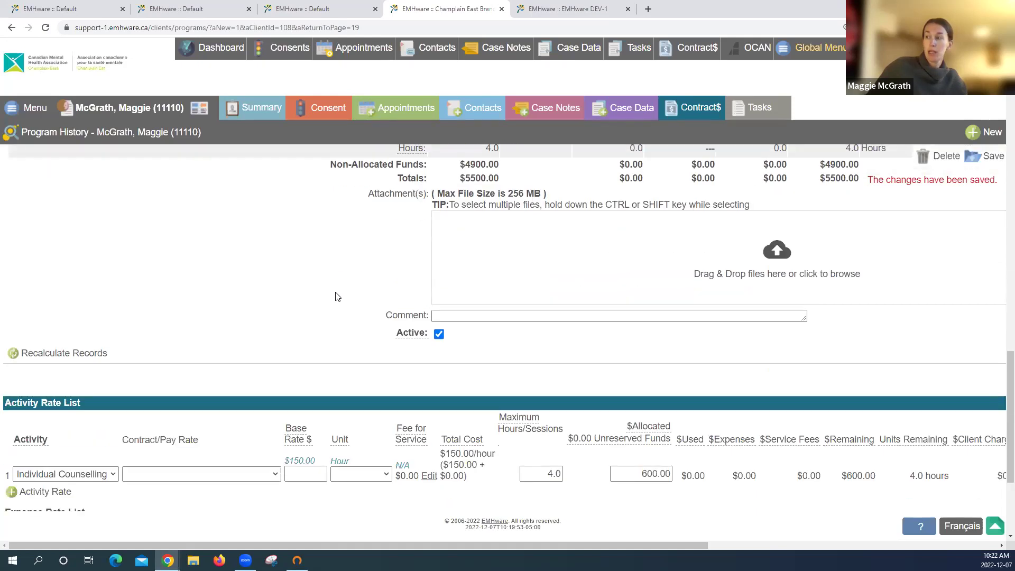
Start a new client contact in a separate browser tab for the GC Counselling program with the Face to Face method
{"action": "left_click", "coordinate": [482, 108]}
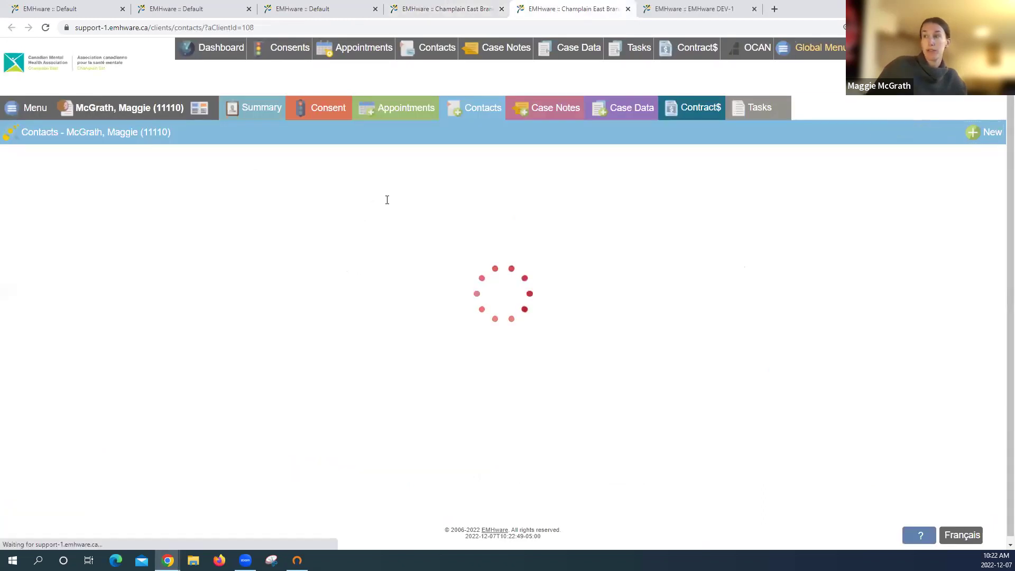
{"action": "left_click", "coordinate": [386, 214]}
{"action": "left_click", "coordinate": [382, 399]}
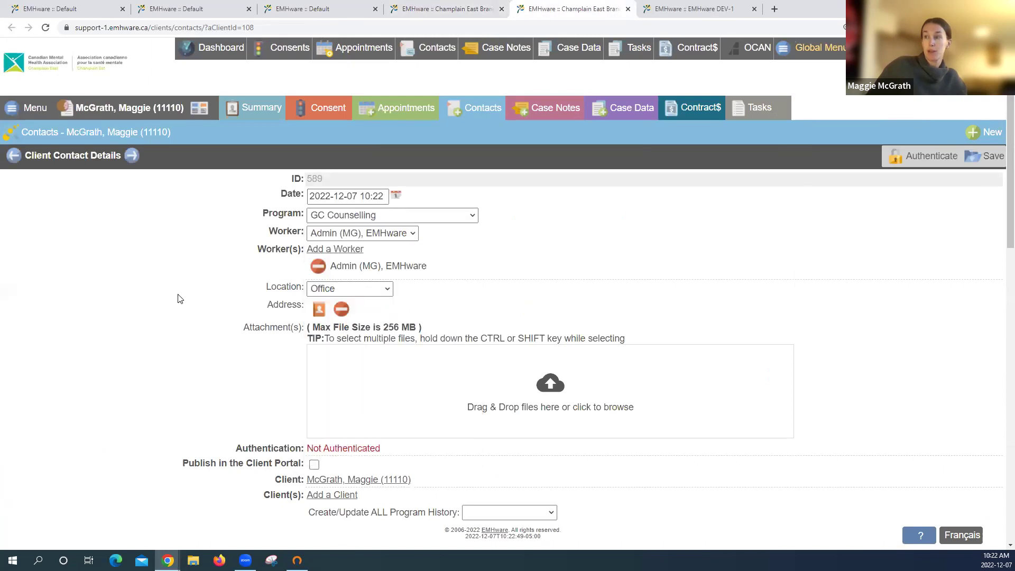
{"action": "scroll", "coordinate": [317, 396], "scroll_direction": "down", "scroll_amount": 5}
{"action": "left_click", "coordinate": [370, 423]}
{"action": "left_click", "coordinate": [369, 449]}
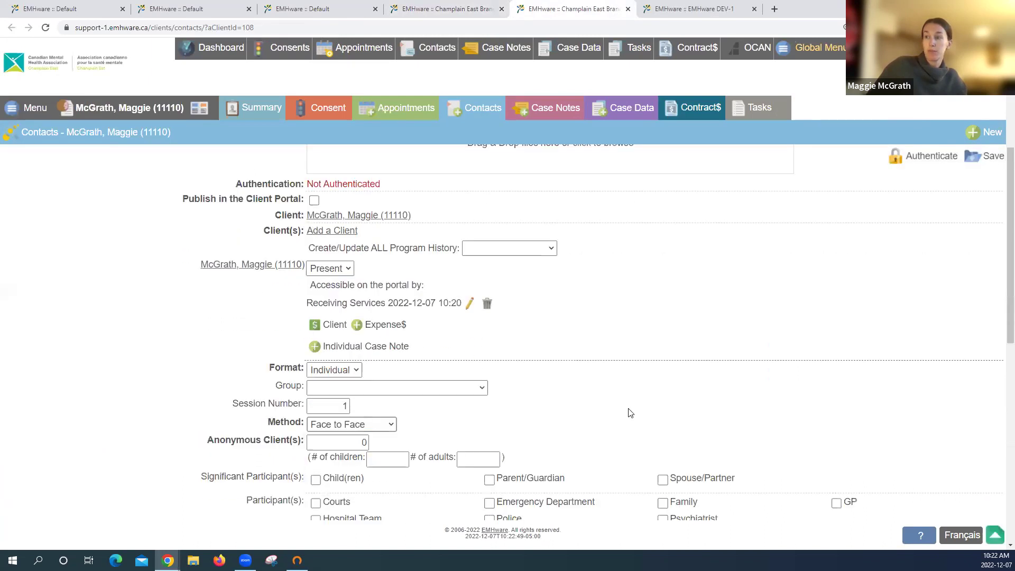
Add Individual Counselling with a 1-hour duration to the contact, check its units remaining and save the contact
{"action": "scroll", "coordinate": [391, 373], "scroll_direction": "down", "scroll_amount": 4}
{"action": "left_click", "coordinate": [392, 372]}
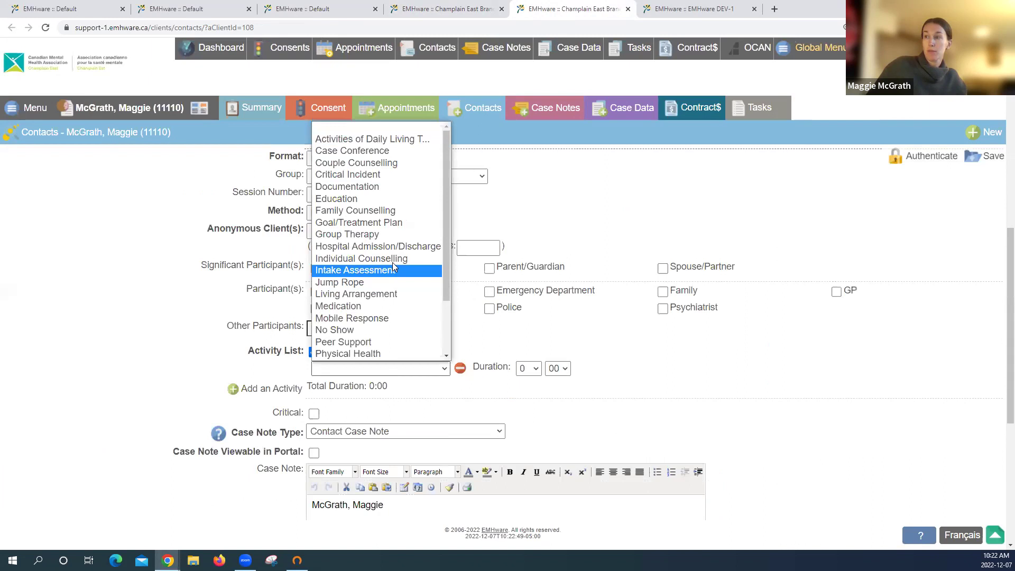
{"action": "left_click", "coordinate": [392, 259]}
{"action": "left_click", "coordinate": [528, 372]}
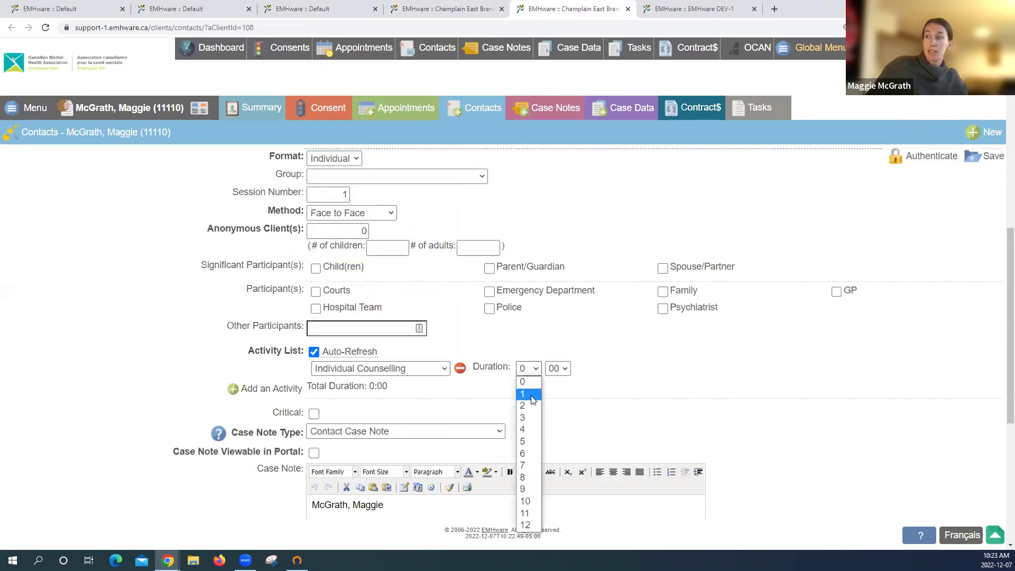
{"action": "left_click", "coordinate": [529, 404]}
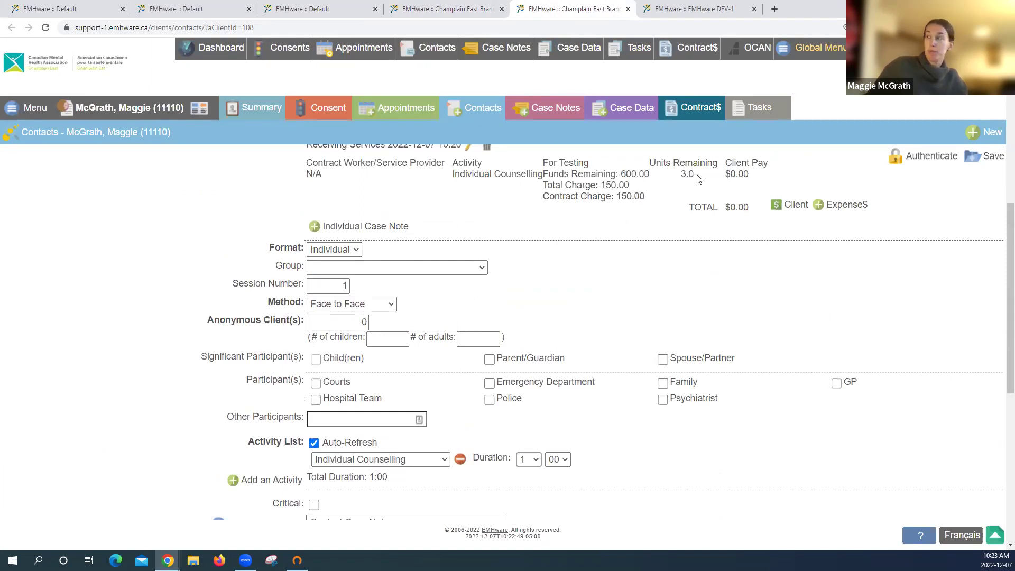
{"action": "left_click_drag", "start_coordinate": [698, 176], "coordinate": [682, 176]}
{"action": "left_click", "coordinate": [682, 176]}
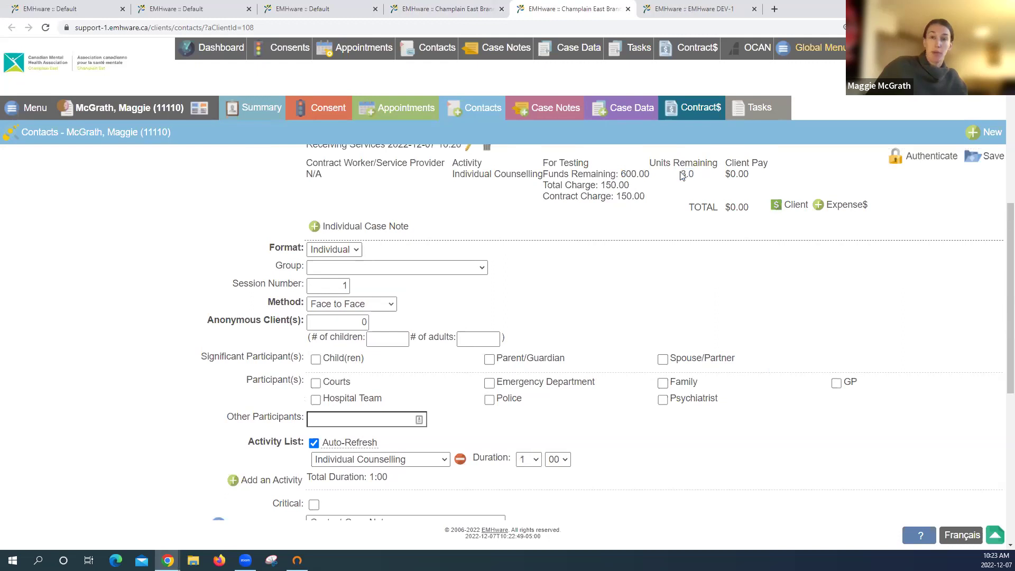
{"action": "left_click", "coordinate": [989, 156]}
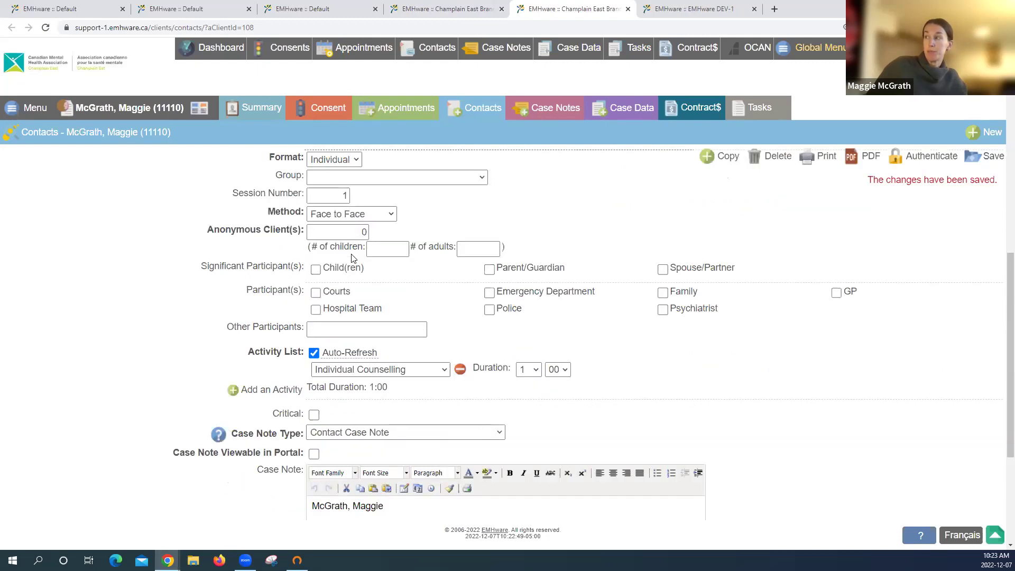
Return to the GC Counselling program history and check the used and approved amounts in the contract budget
{"action": "left_click", "coordinate": [471, 10]}
{"action": "scroll", "coordinate": [156, 181], "scroll_direction": "up", "scroll_amount": 10}
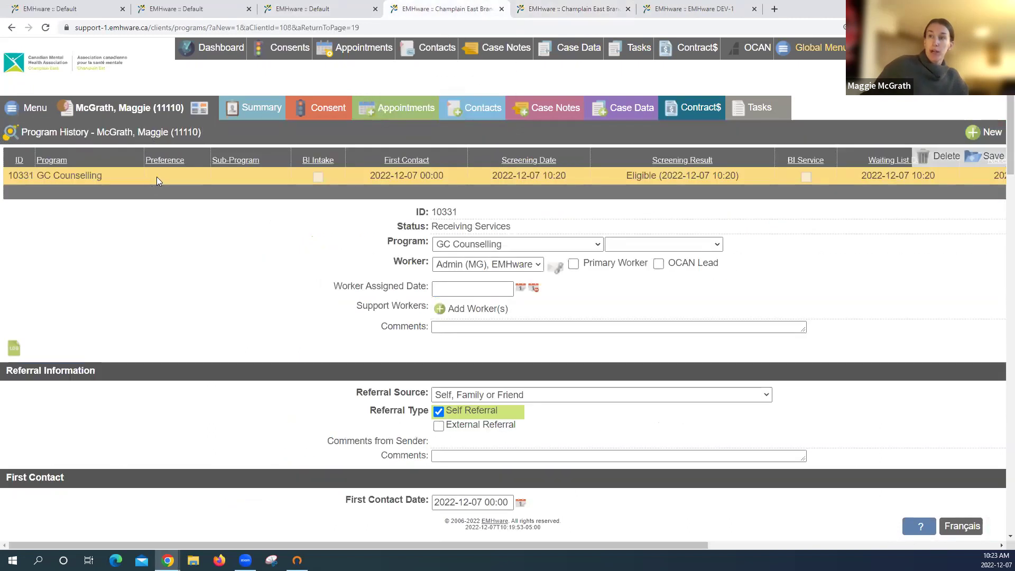
{"action": "scroll", "coordinate": [294, 233], "scroll_direction": "down", "scroll_amount": 12}
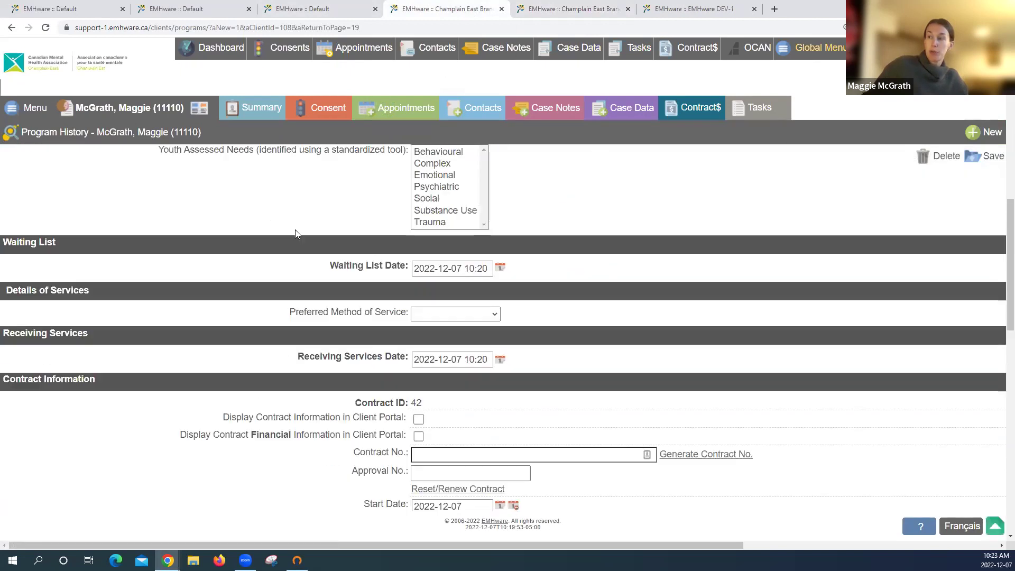
{"action": "scroll", "coordinate": [295, 233], "scroll_direction": "down", "scroll_amount": 8}
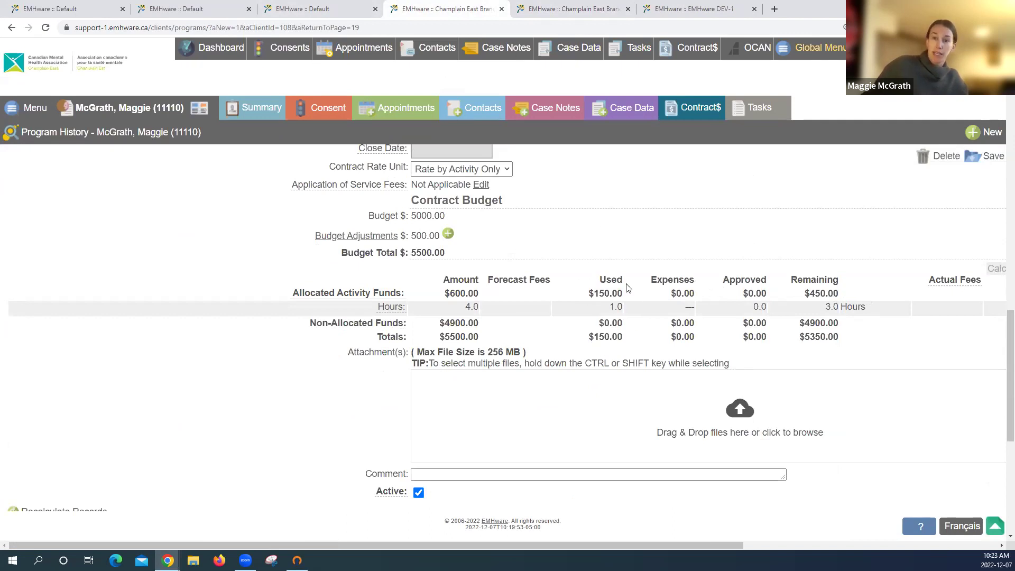
{"action": "left_click_drag", "start_coordinate": [744, 292], "coordinate": [773, 295]}
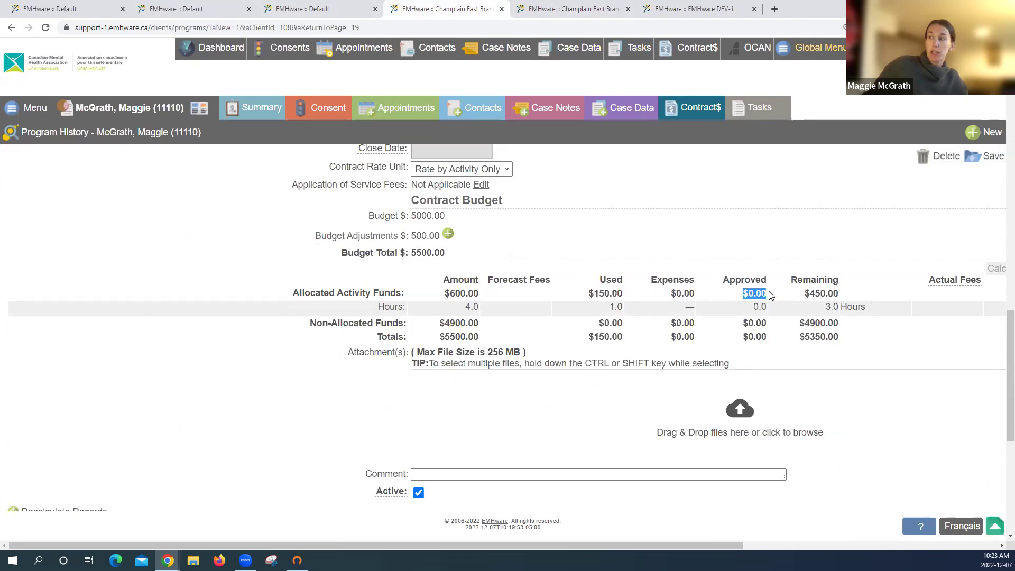
{"action": "left_click", "coordinate": [765, 241]}
Add a Mileage expense to the contract with a rate of 0.6 per unit and $500 allocated, and save
{"action": "scroll", "coordinate": [766, 244], "scroll_direction": "down", "scroll_amount": 4}
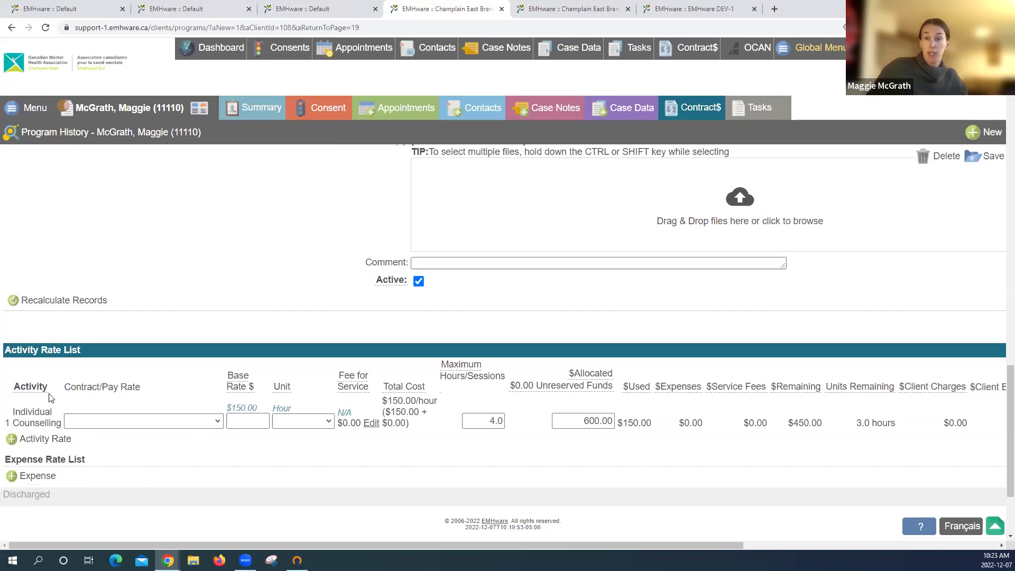
{"action": "left_click", "coordinate": [48, 479]}
{"action": "scroll", "coordinate": [143, 451], "scroll_direction": "down", "scroll_amount": 1}
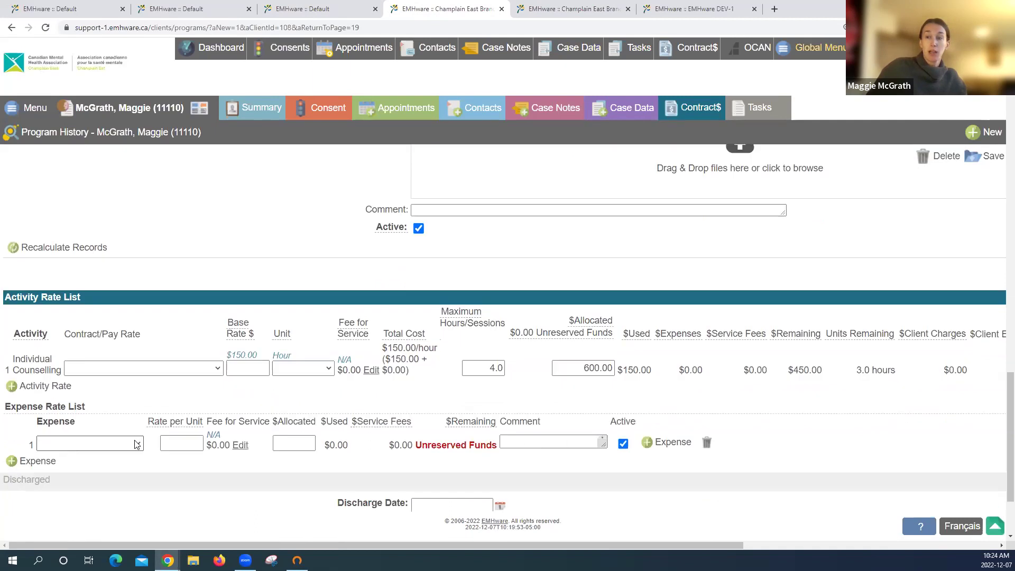
{"action": "left_click", "coordinate": [136, 444]}
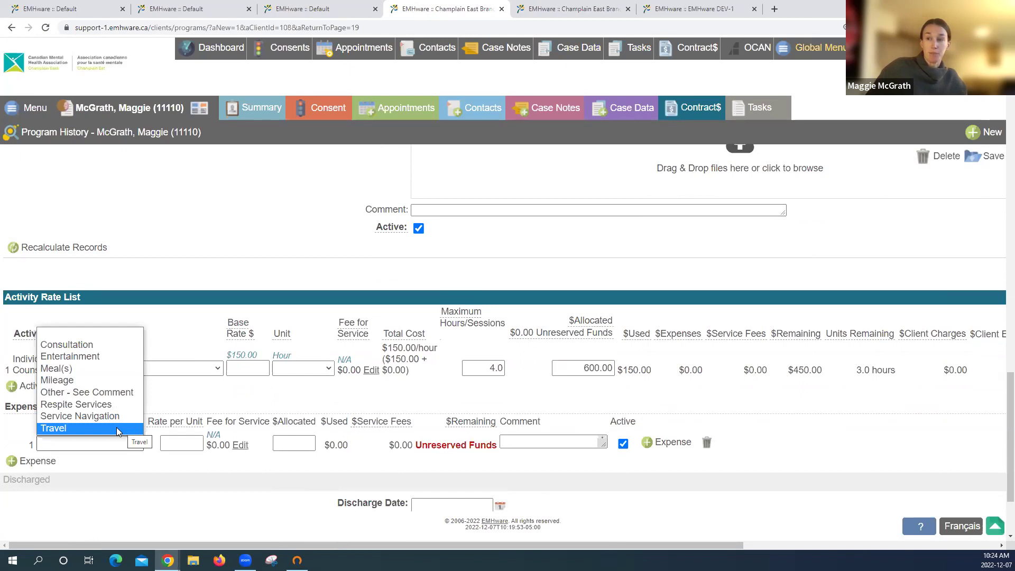
{"action": "left_click", "coordinate": [104, 380]}
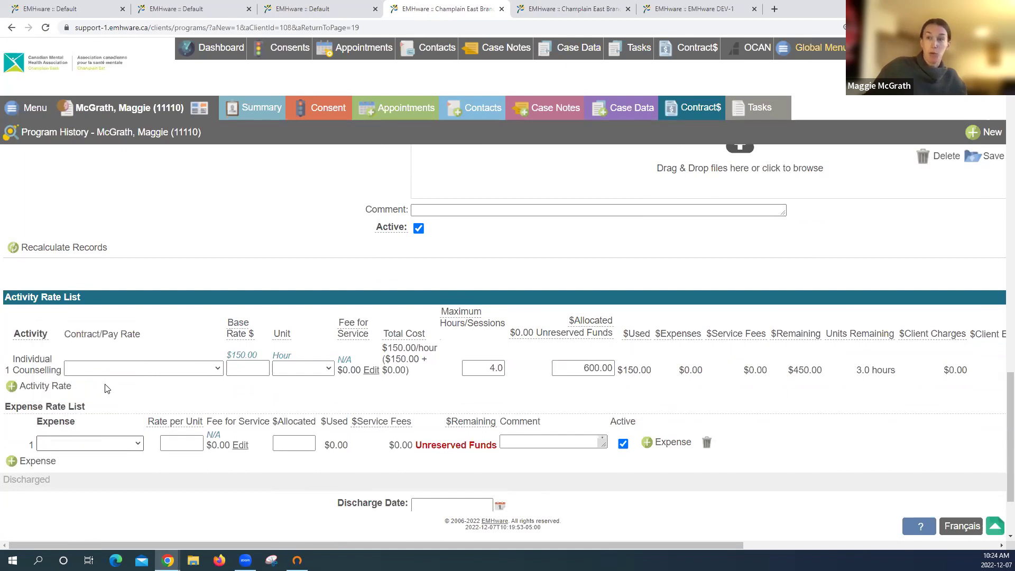
{"action": "left_click", "coordinate": [180, 445]}
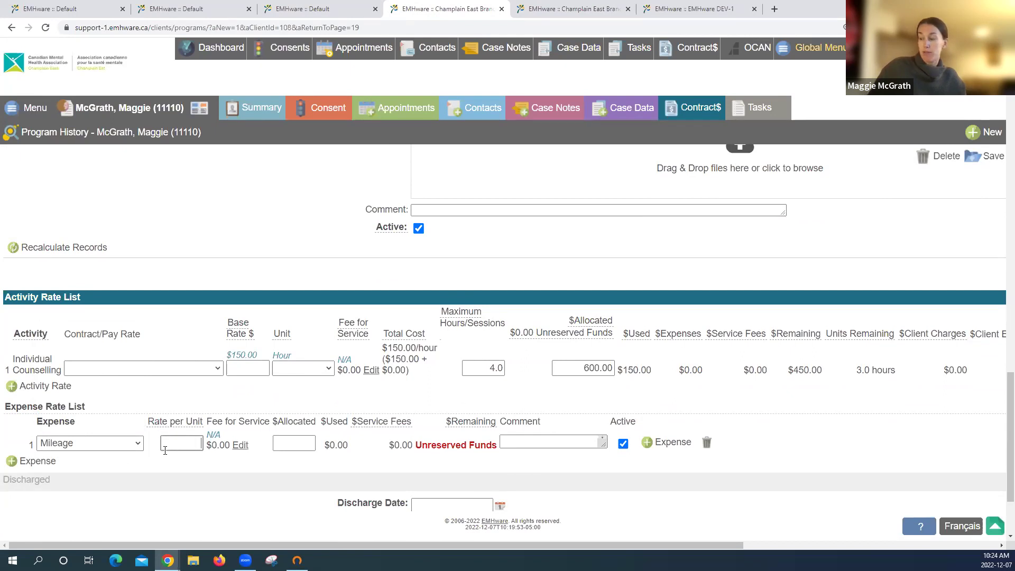
{"action": "left_click", "coordinate": [359, 465]}
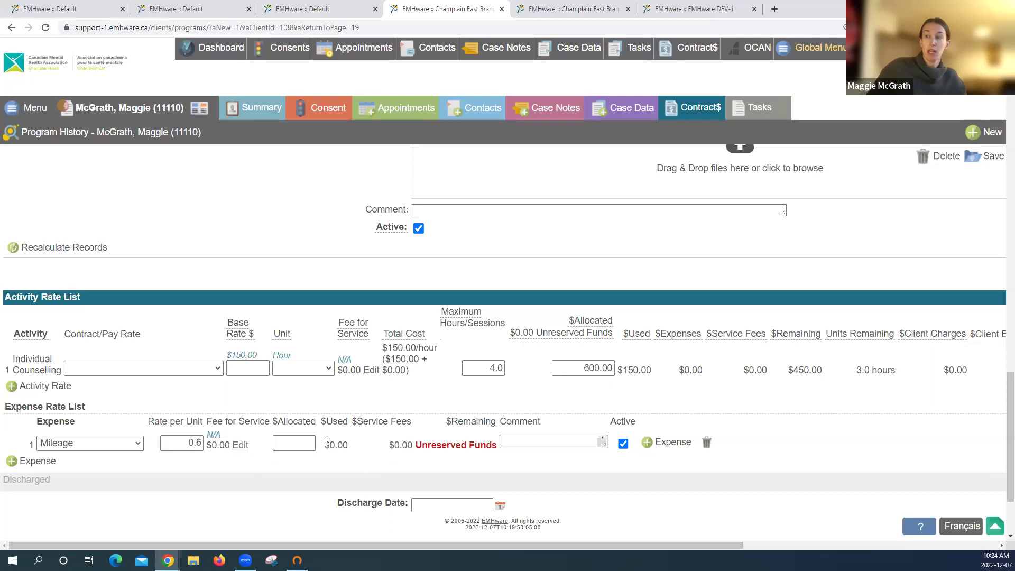
{"action": "left_click", "coordinate": [288, 442]}
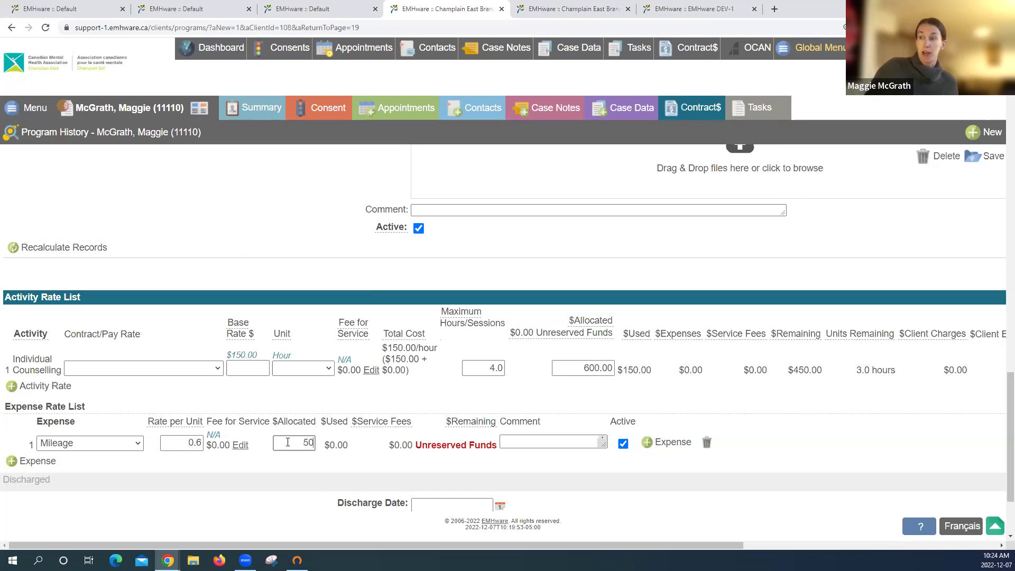
{"action": "left_click", "coordinate": [982, 162]}
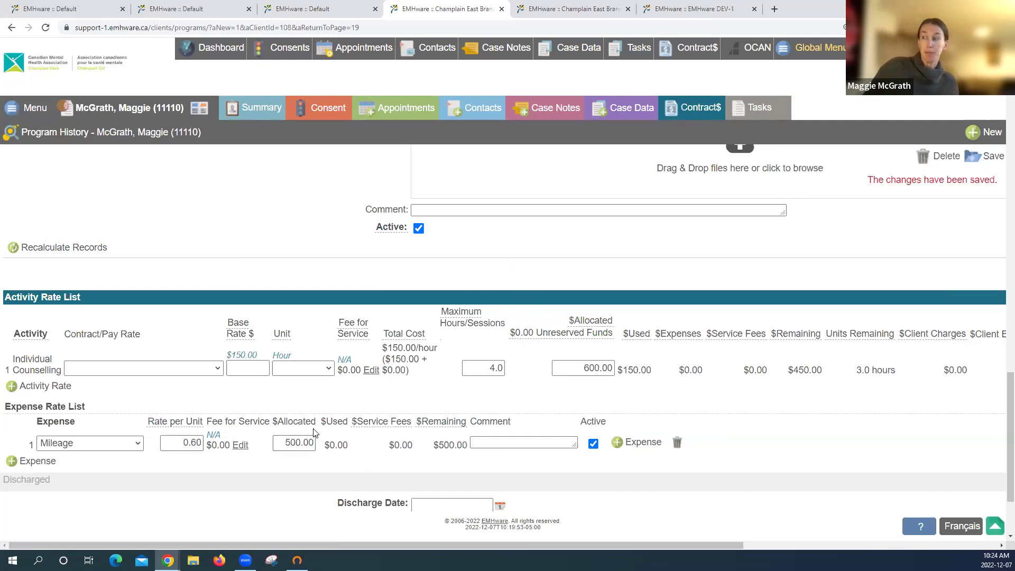
Add a second contract expense of type Other - See Comment, leaving its rate and allocated amount blank to use unreserved funds
{"action": "left_click", "coordinate": [26, 461]}
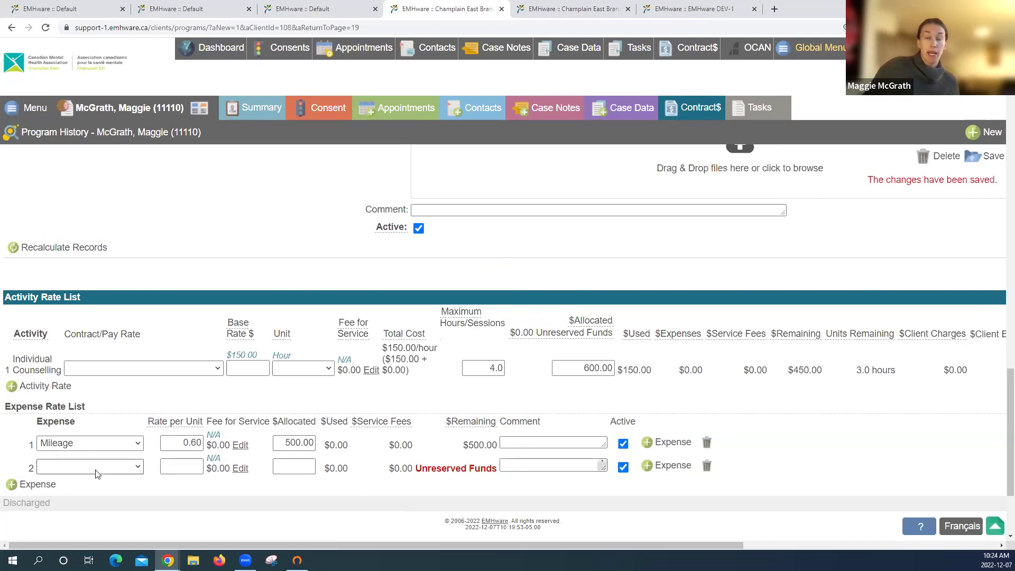
{"action": "left_click", "coordinate": [96, 468]}
{"action": "left_click", "coordinate": [99, 416]}
{"action": "left_click", "coordinate": [188, 469]}
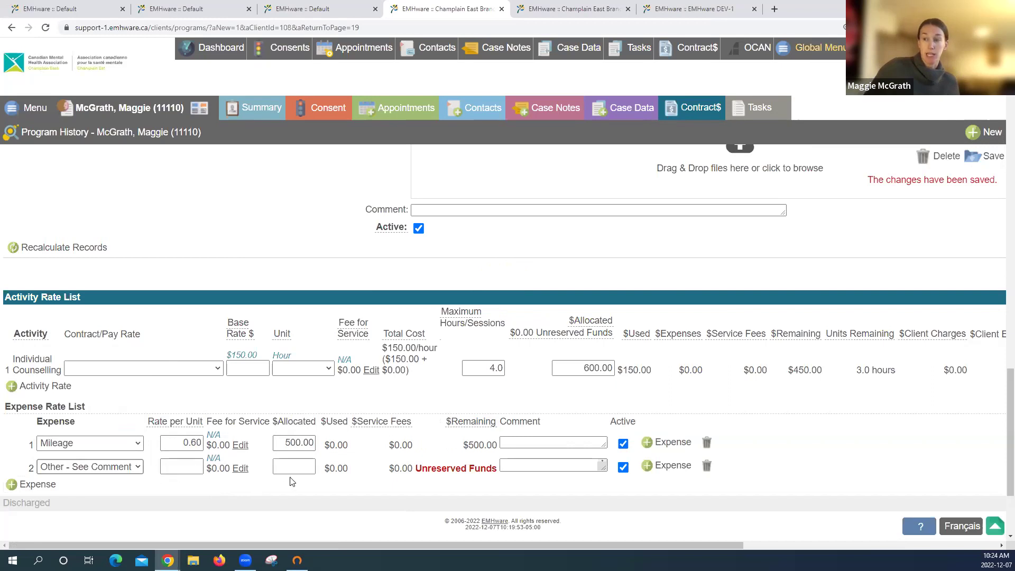
{"action": "left_click", "coordinate": [300, 468]}
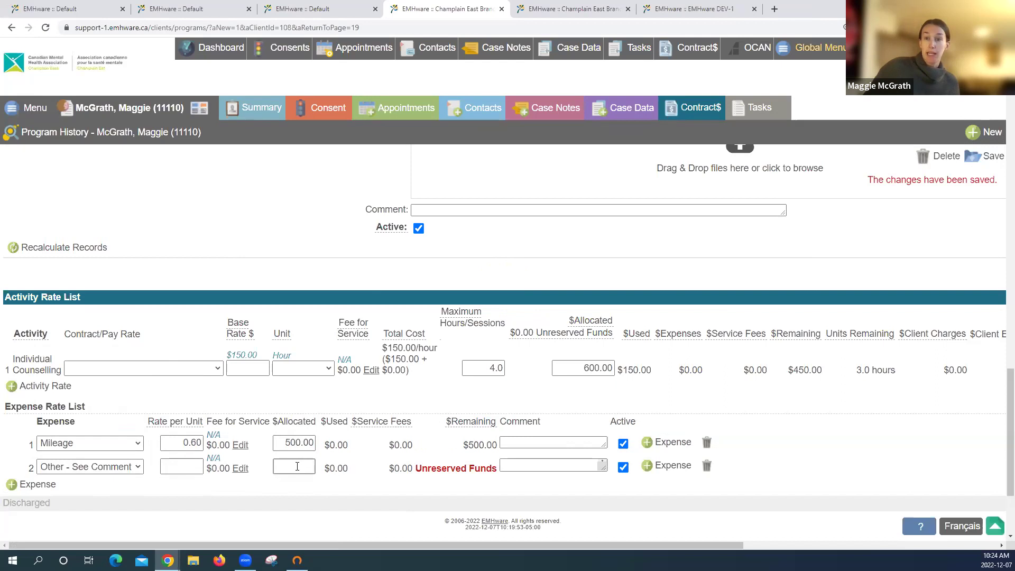
{"action": "left_click_drag", "start_coordinate": [428, 469], "coordinate": [497, 468]}
{"action": "left_click", "coordinate": [489, 469]}
Check the non-allocated funds in the contract budget and return to the expense rate list
{"action": "scroll", "coordinate": [322, 213], "scroll_direction": "up", "scroll_amount": 3}
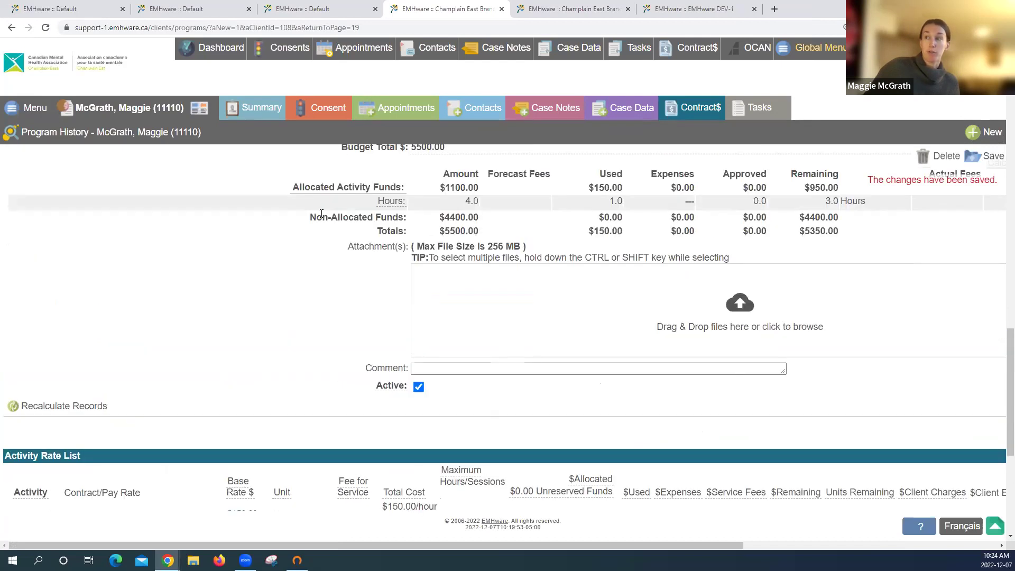
{"action": "left_click_drag", "start_coordinate": [308, 217], "coordinate": [412, 218]}
{"action": "left_click", "coordinate": [327, 252]}
{"action": "scroll", "coordinate": [323, 255], "scroll_direction": "down", "scroll_amount": 1}
{"action": "scroll", "coordinate": [322, 255], "scroll_direction": "down", "scroll_amount": 3}
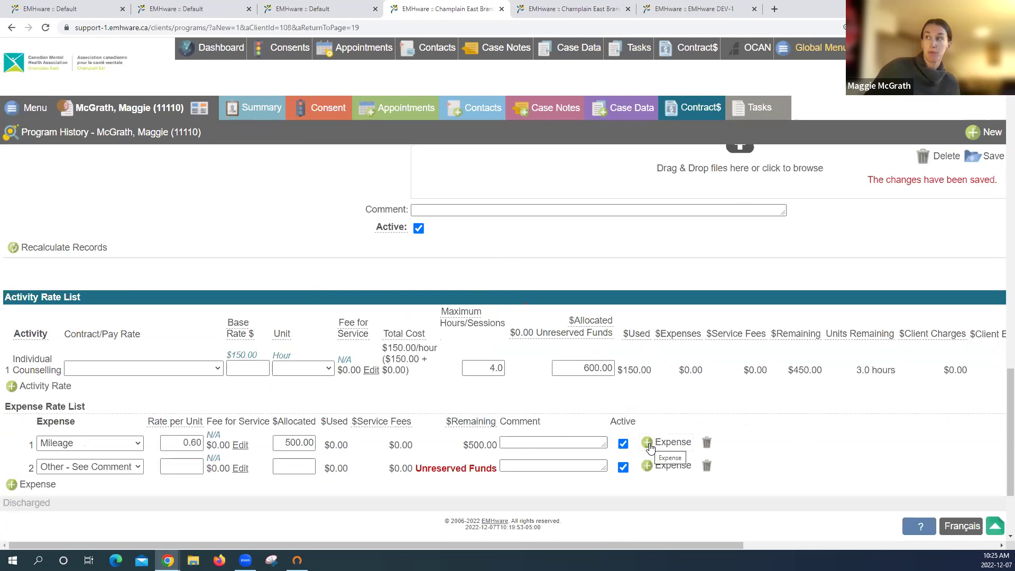
From the client's GC Counselling contact, add a contract expense of type Mileage with 20 units
{"action": "left_click", "coordinate": [573, 10]}
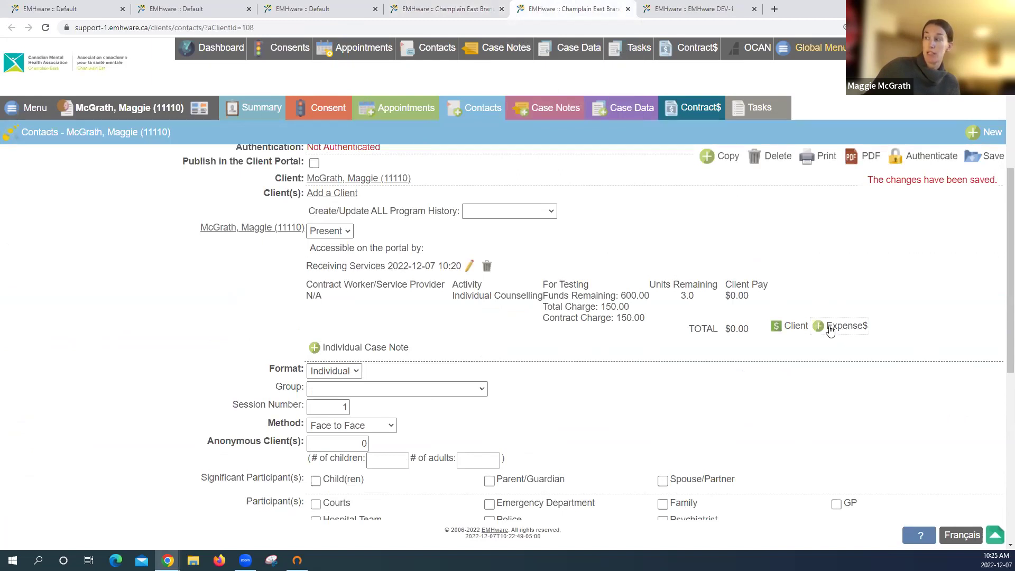
{"action": "left_click", "coordinate": [829, 330]}
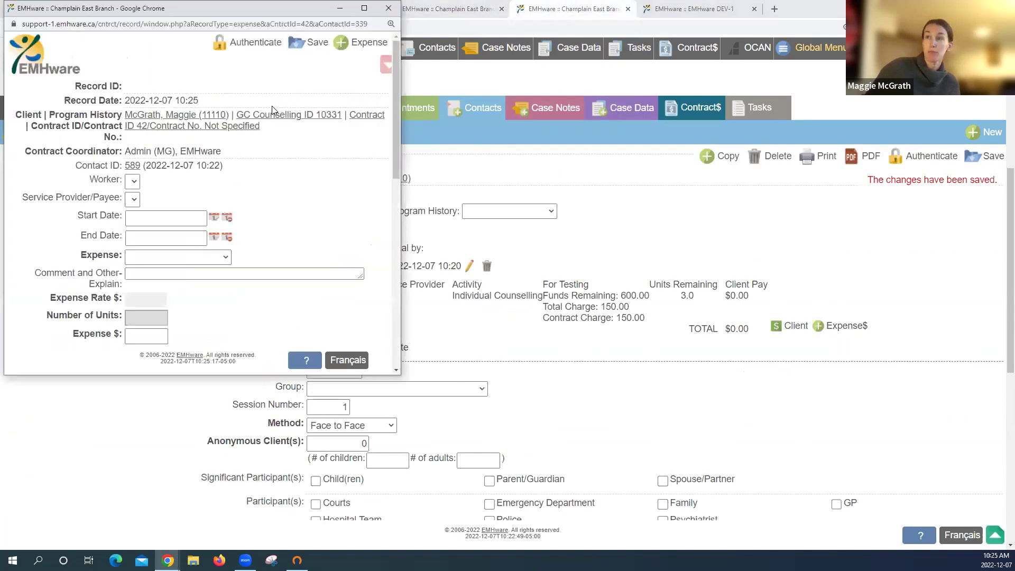
{"action": "scroll", "coordinate": [233, 144], "scroll_direction": "down", "scroll_amount": 1}
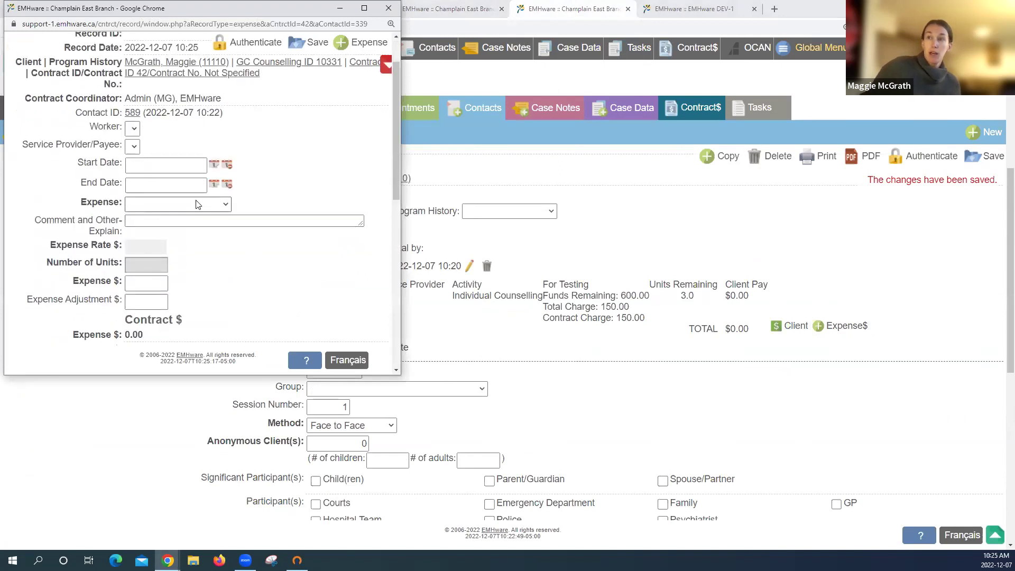
{"action": "left_click", "coordinate": [197, 204]}
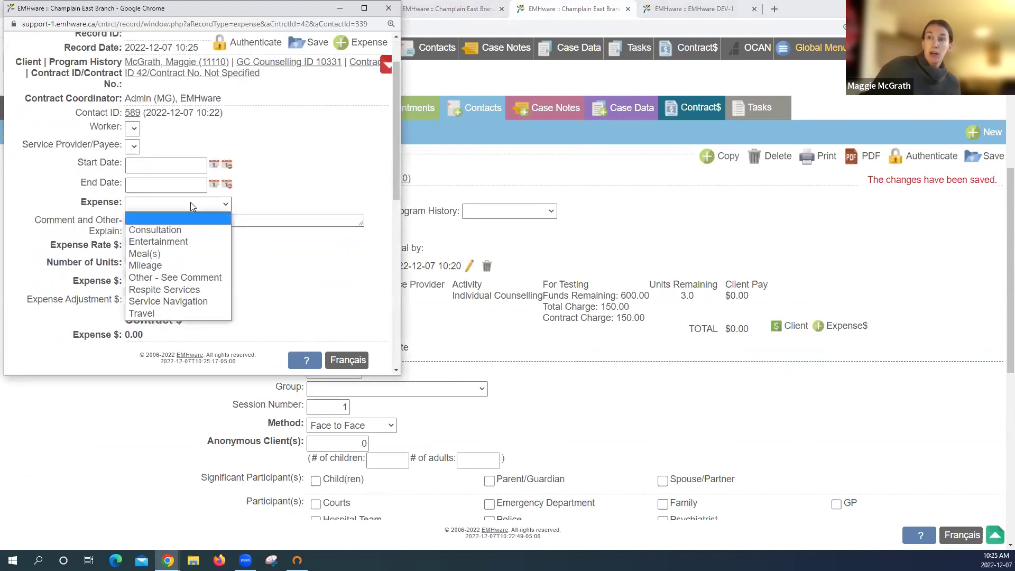
{"action": "left_click", "coordinate": [199, 269]}
{"action": "scroll", "coordinate": [155, 217], "scroll_direction": "down", "scroll_amount": 1}
{"action": "left_click", "coordinate": [153, 212]}
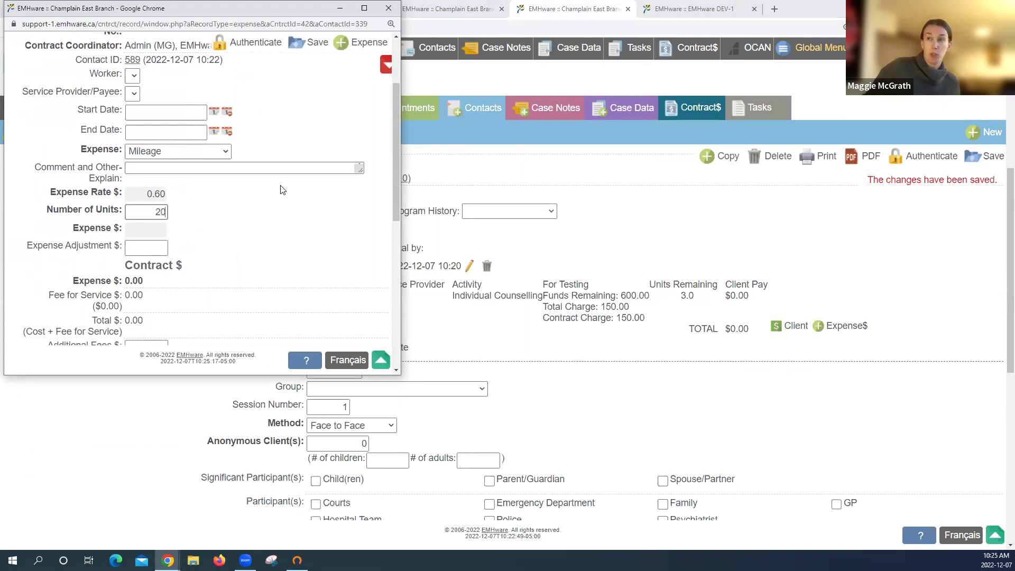
{"action": "left_click", "coordinate": [296, 190]}
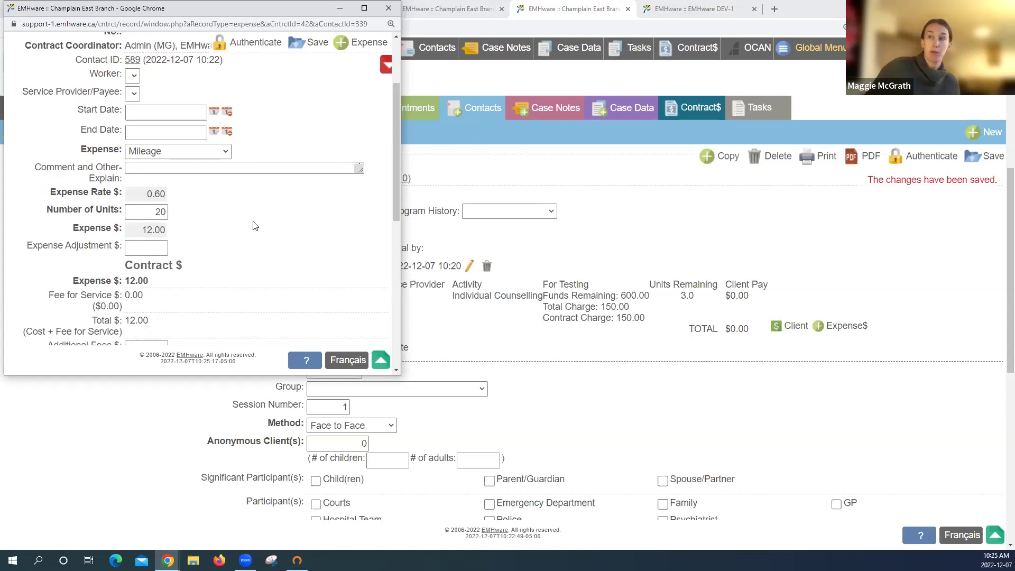
{"action": "scroll", "coordinate": [255, 226], "scroll_direction": "down", "scroll_amount": 1}
{"action": "scroll", "coordinate": [255, 226], "scroll_direction": "up", "scroll_amount": 1}
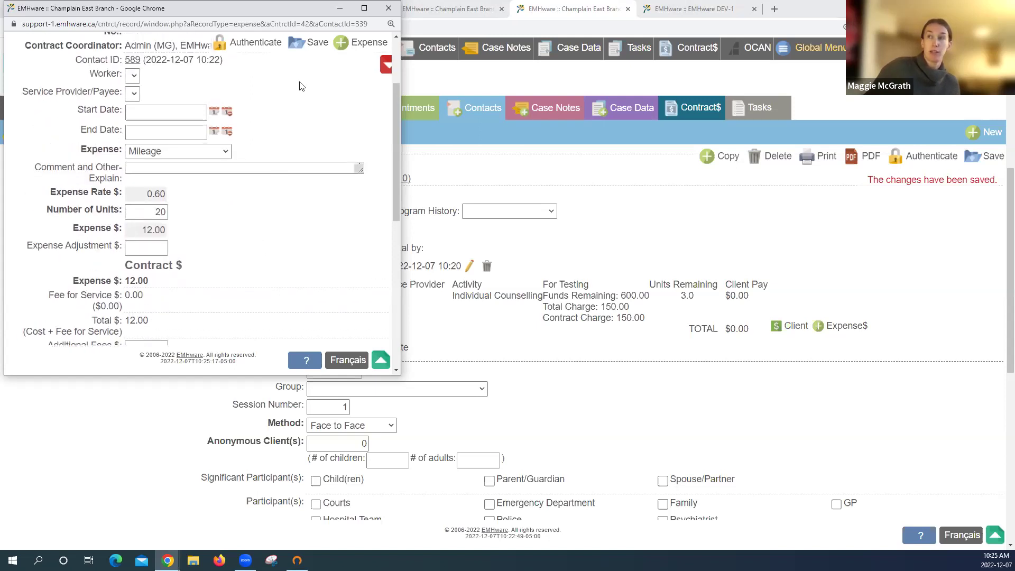
Save the mileage expense, authenticate it with the account password, and close the expense record
{"action": "left_click", "coordinate": [307, 47]}
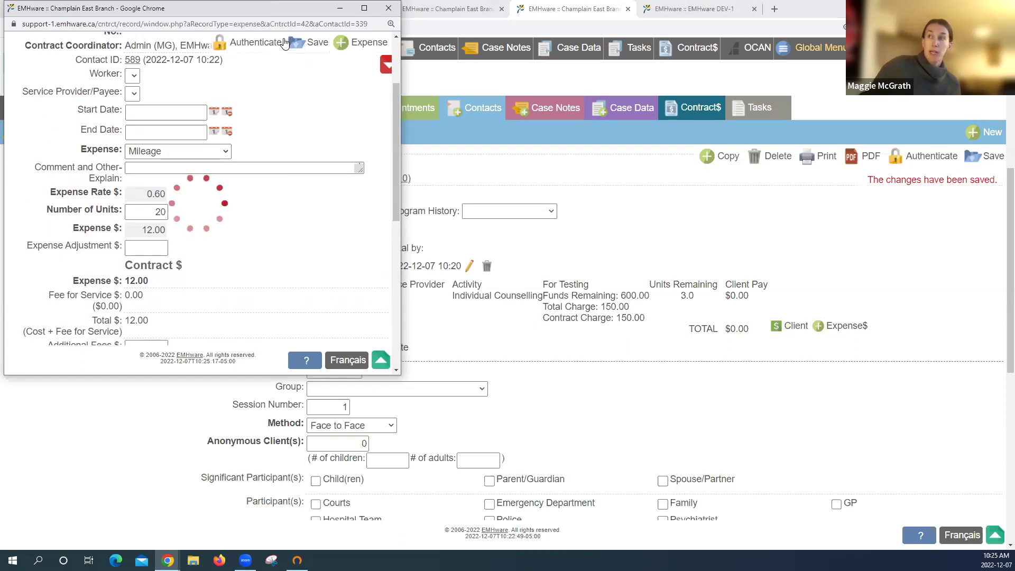
{"action": "left_click", "coordinate": [265, 42]}
{"action": "type", "text": "***"}
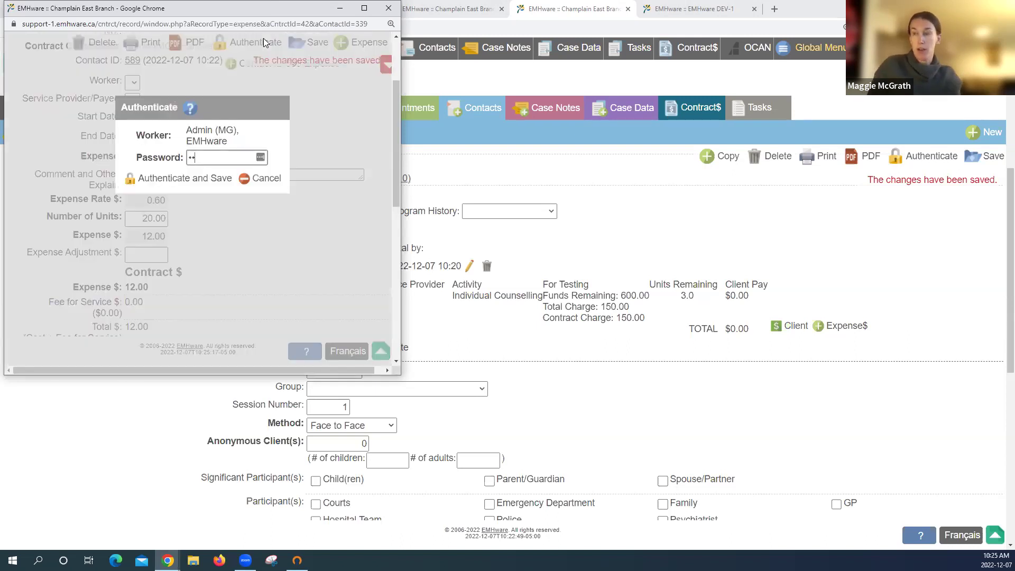
{"action": "key", "text": "Return"}
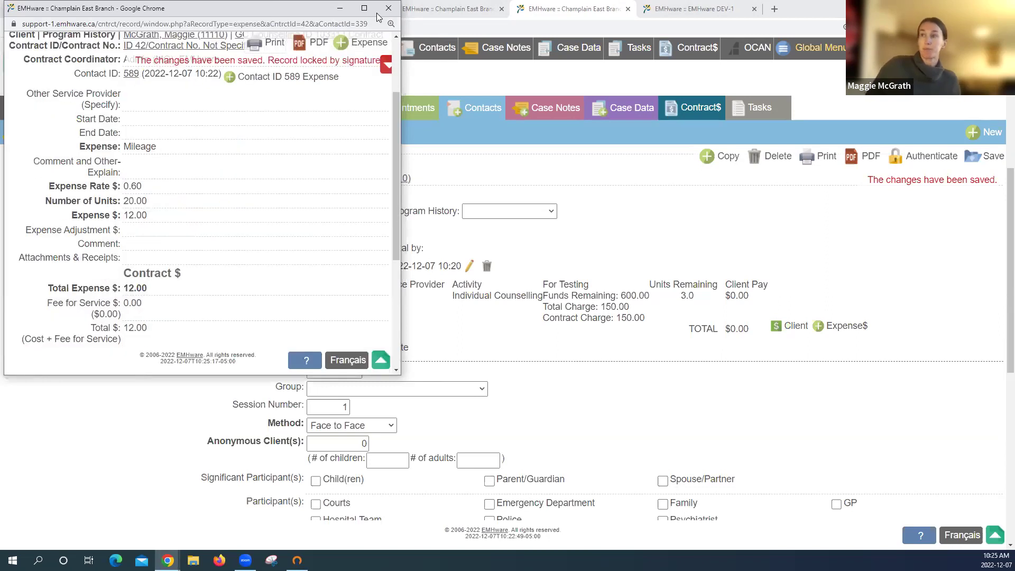
{"action": "left_click", "coordinate": [387, 8]}
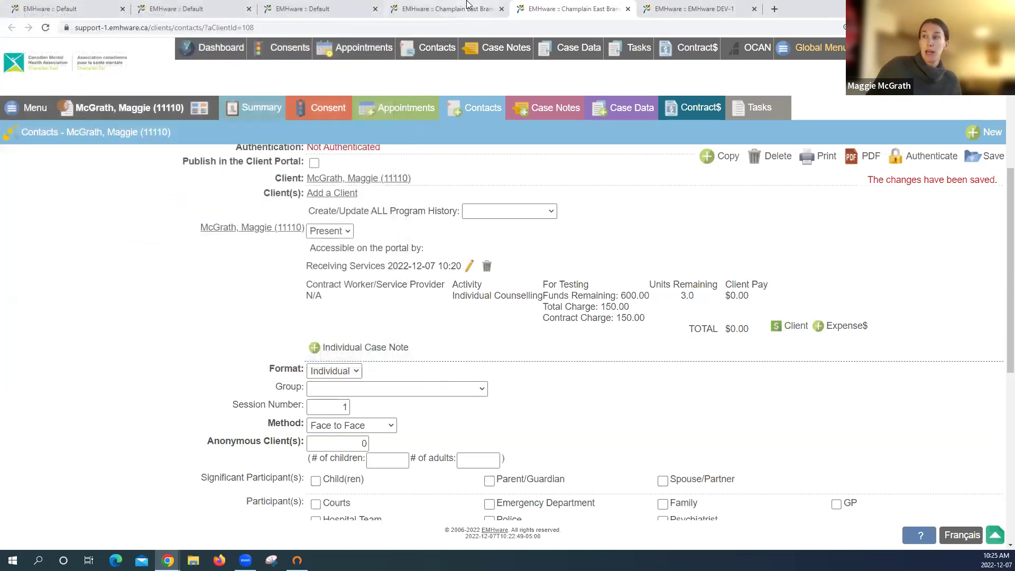
Reload the GC Counselling program history and check the expenses and remaining funds in the contract budget
{"action": "left_click", "coordinate": [122, 136]}
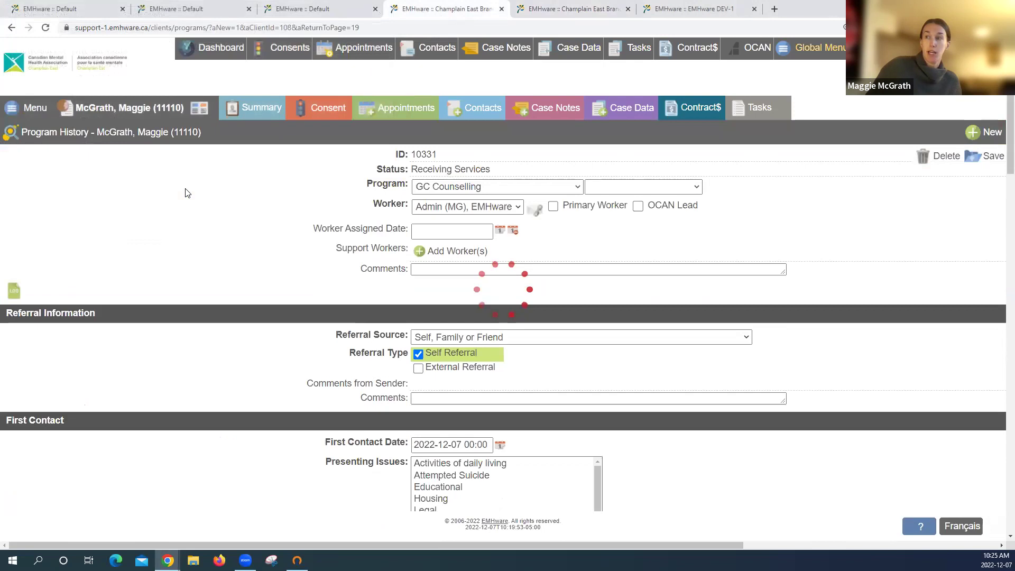
{"action": "scroll", "coordinate": [811, 344], "scroll_direction": "down", "scroll_amount": 5}
{"action": "scroll", "coordinate": [807, 343], "scroll_direction": "down", "scroll_amount": 5}
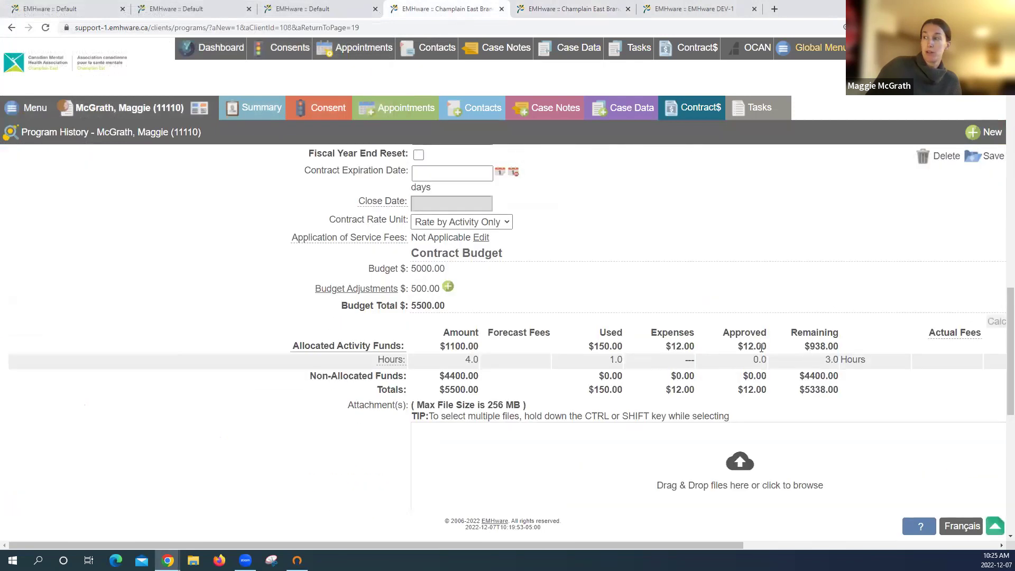
{"action": "left_click_drag", "start_coordinate": [653, 347], "coordinate": [703, 350]}
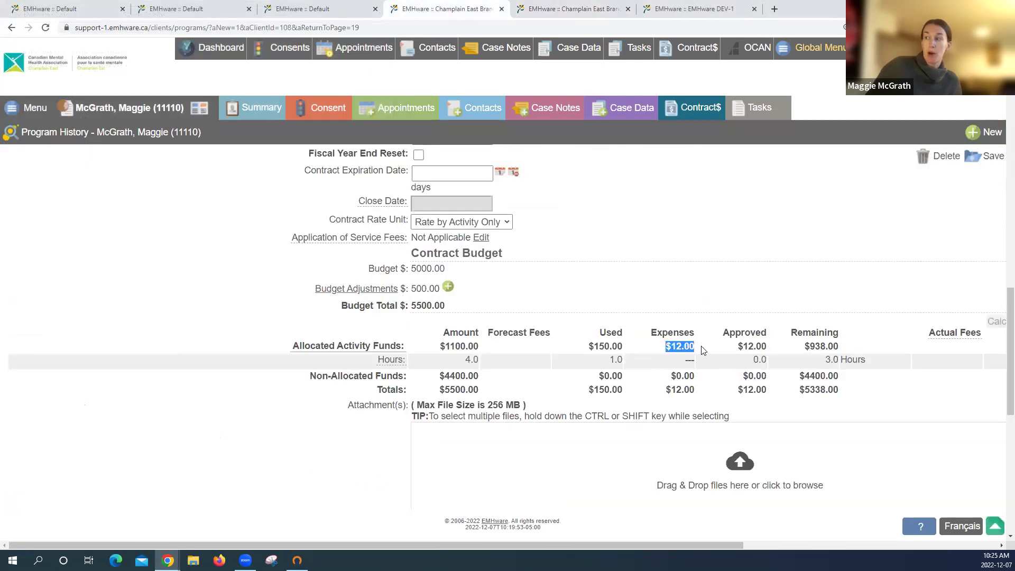
{"action": "left_click", "coordinate": [703, 350]}
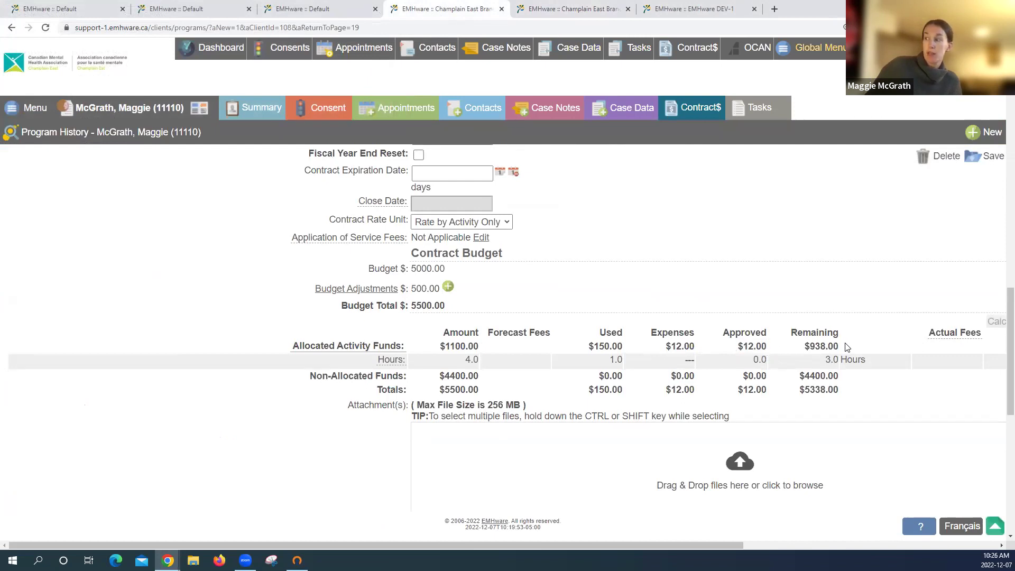
{"action": "left_click", "coordinate": [800, 345]}
{"action": "left_click_drag", "start_coordinate": [797, 392], "coordinate": [842, 391]}
{"action": "left_click", "coordinate": [857, 391]}
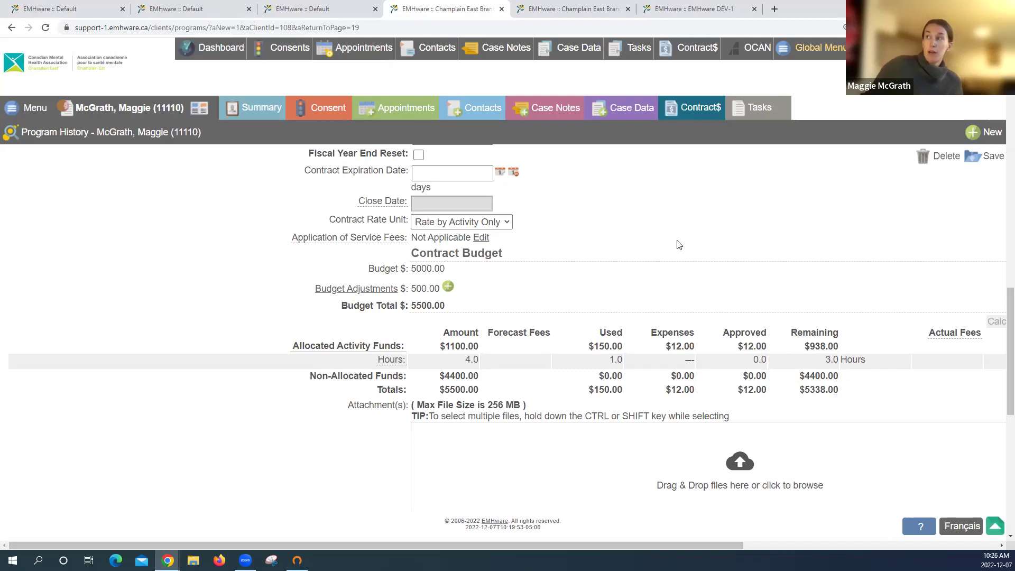
Review the client's contract Activity & Expense Records and open the contract search for all clients
{"action": "left_click", "coordinate": [699, 112]}
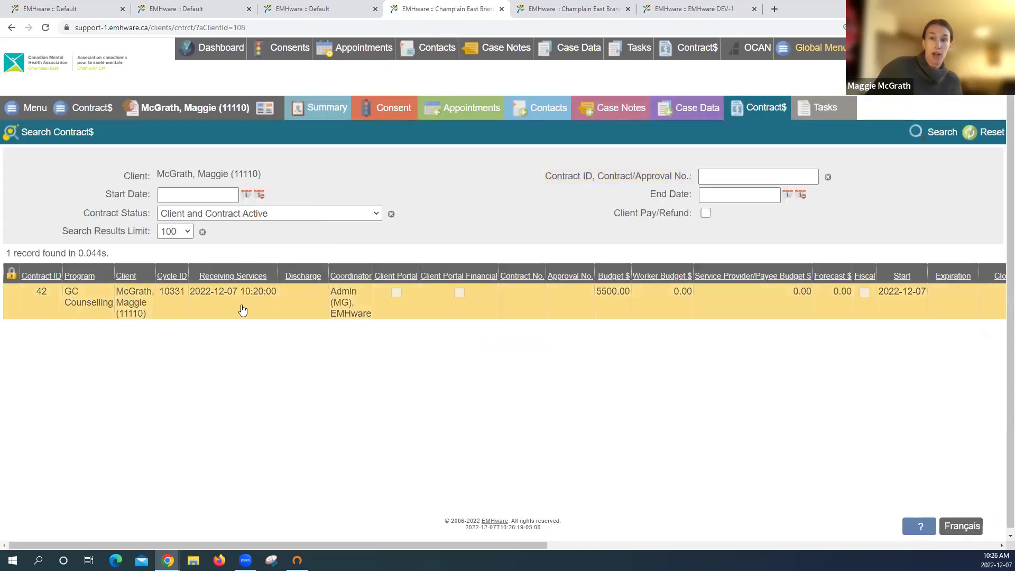
{"action": "left_click", "coordinate": [81, 112]}
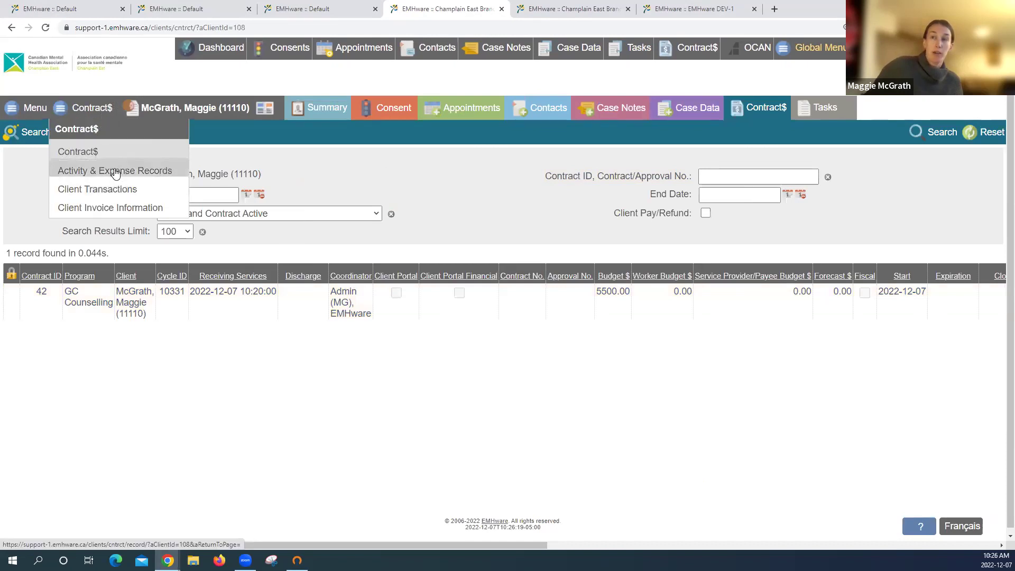
{"action": "left_click", "coordinate": [144, 170]}
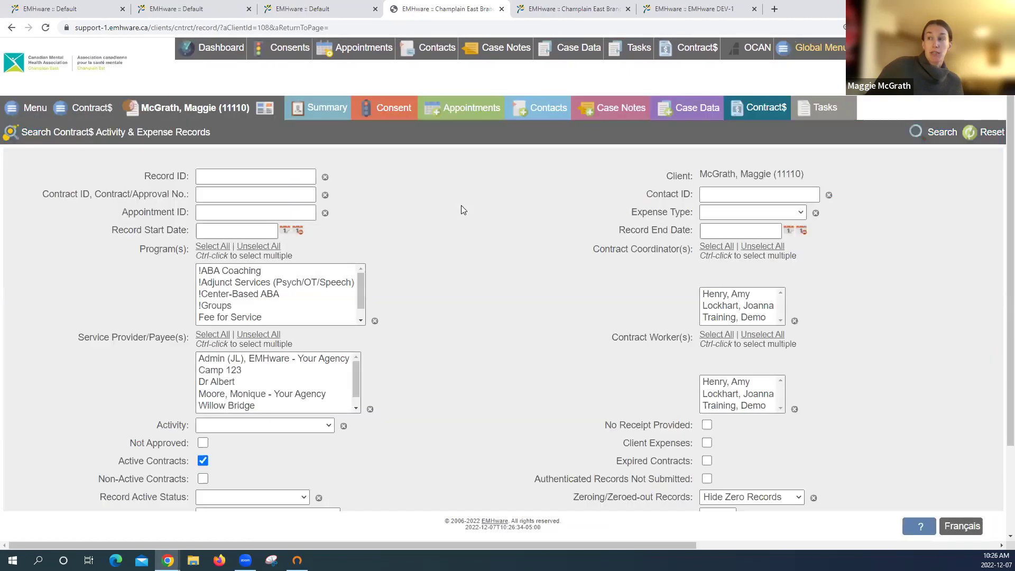
{"action": "scroll", "coordinate": [392, 475], "scroll_direction": "down", "scroll_amount": 3}
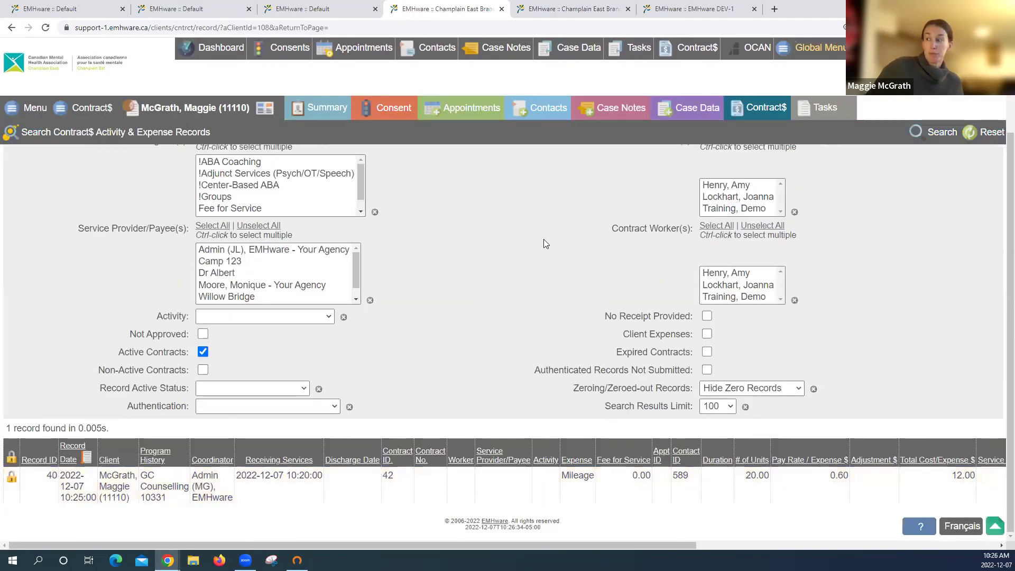
{"action": "scroll", "coordinate": [543, 239], "scroll_direction": "up", "scroll_amount": 2}
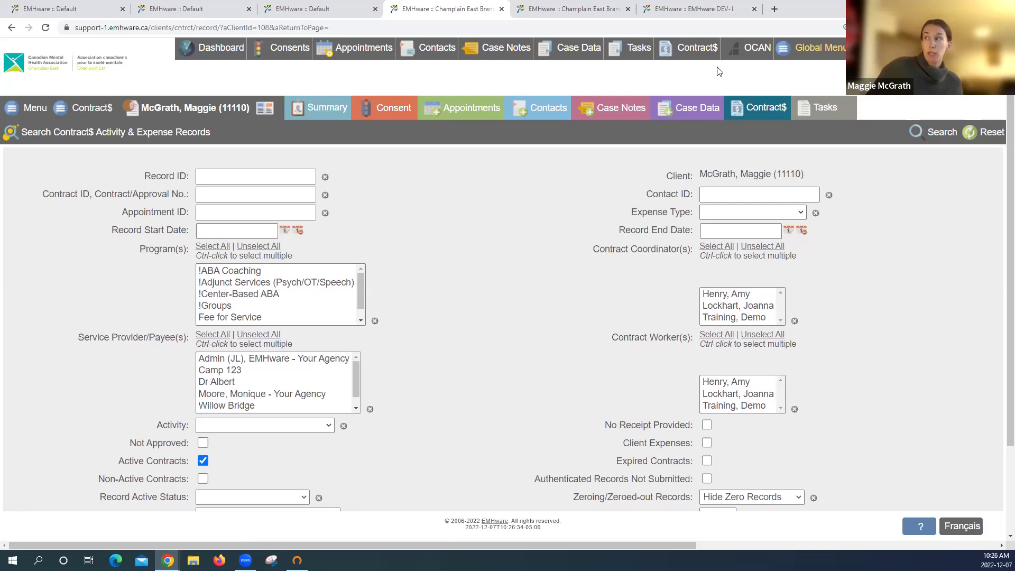
{"action": "left_click", "coordinate": [695, 50]}
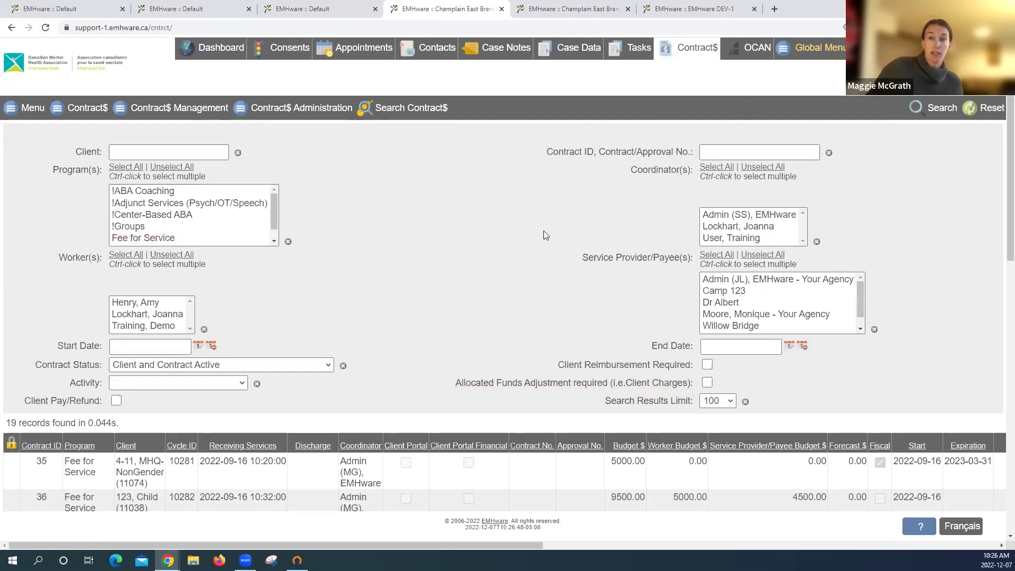
{"action": "left_click", "coordinate": [79, 107]}
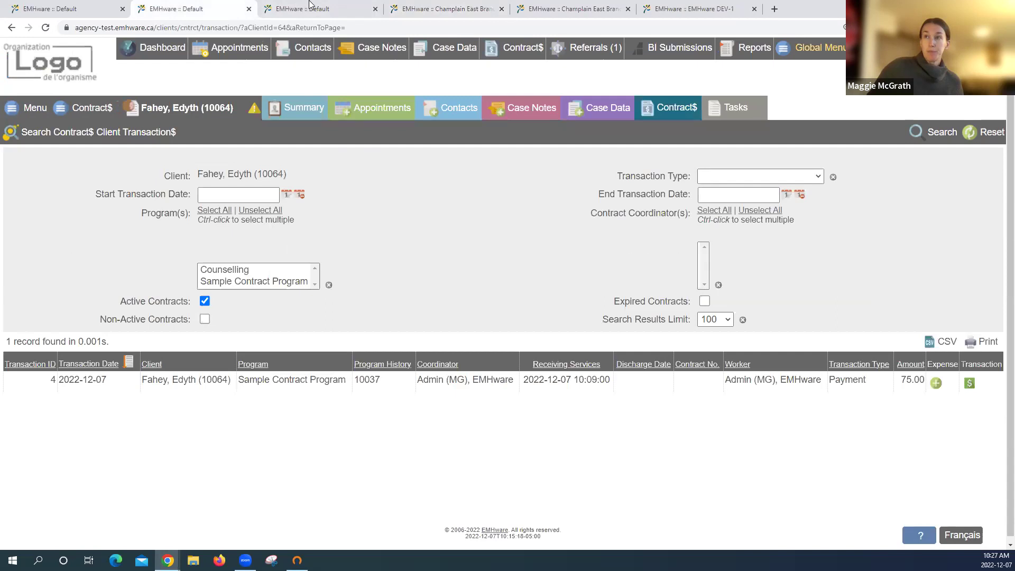
Return to the employer-funded contract in the other client's program history and review its contract information
{"action": "left_click", "coordinate": [315, 9]}
{"action": "scroll", "coordinate": [183, 251], "scroll_direction": "up", "scroll_amount": 1}
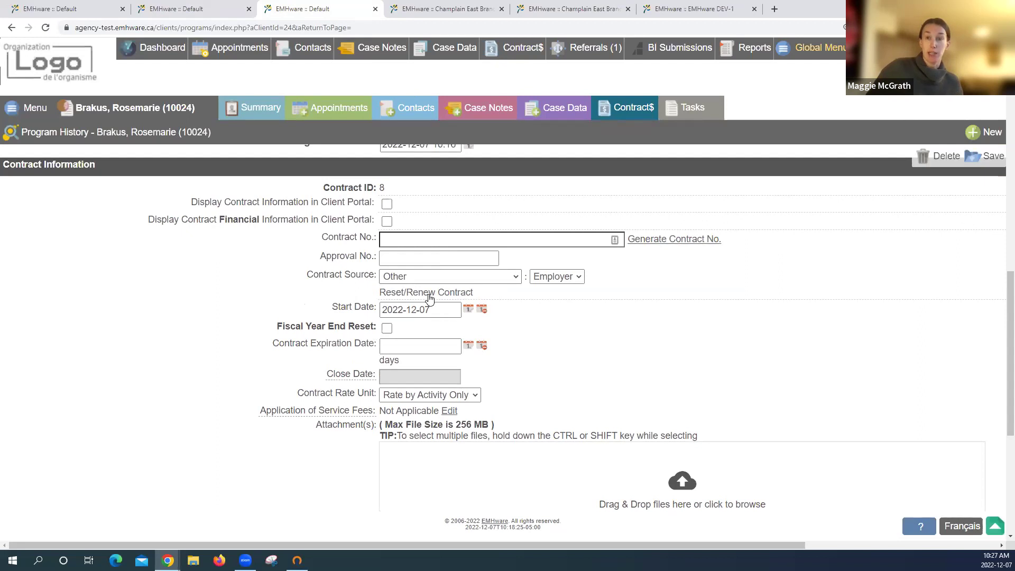
{"action": "scroll", "coordinate": [338, 265], "scroll_direction": "down", "scroll_amount": 3}
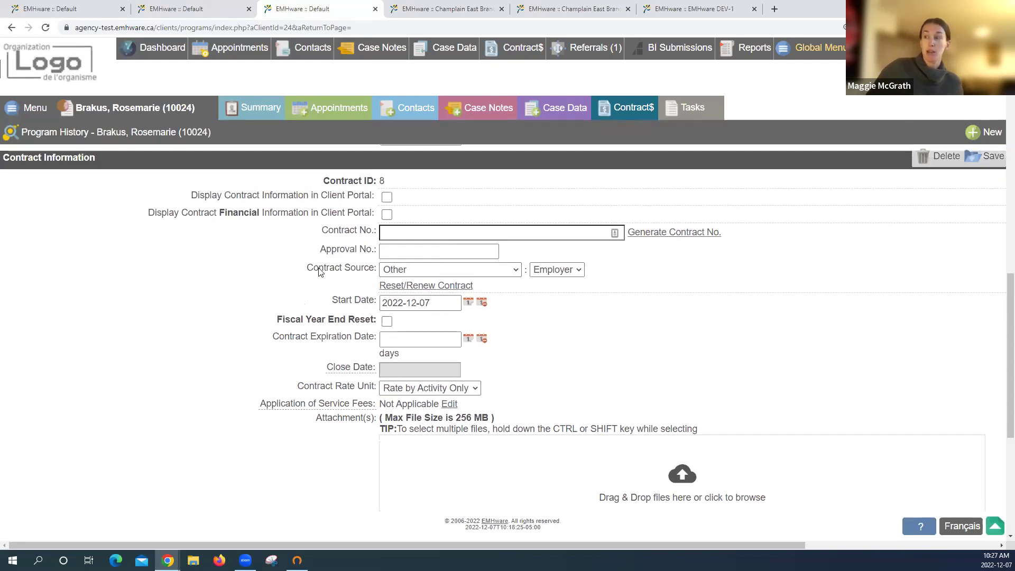
Open the first Fee for Service contract in the all-client list and examine its dates, budget and activity rates
{"action": "left_click", "coordinate": [433, 4]}
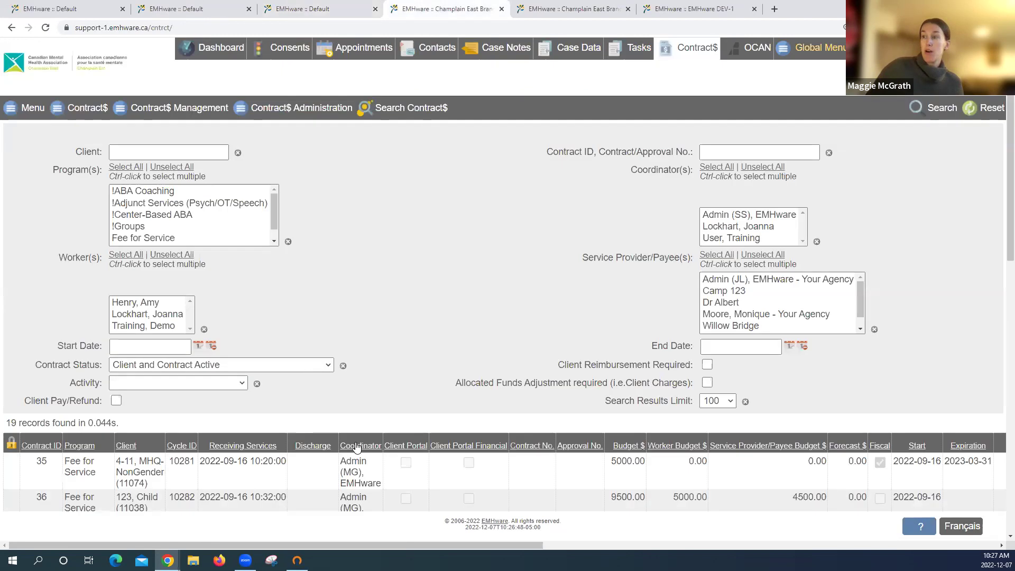
{"action": "left_click", "coordinate": [326, 468]}
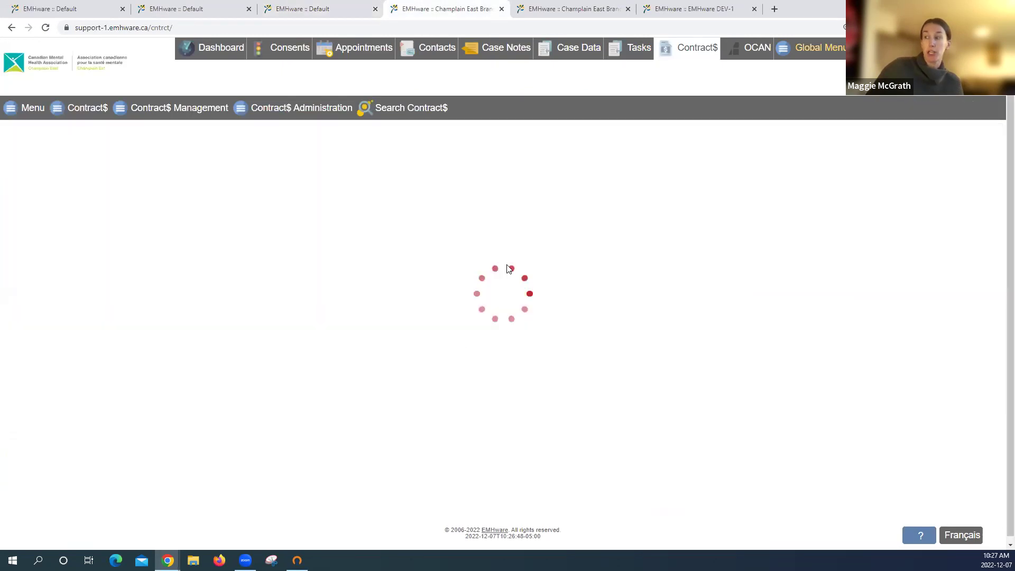
{"action": "scroll", "coordinate": [420, 192], "scroll_direction": "down", "scroll_amount": 5}
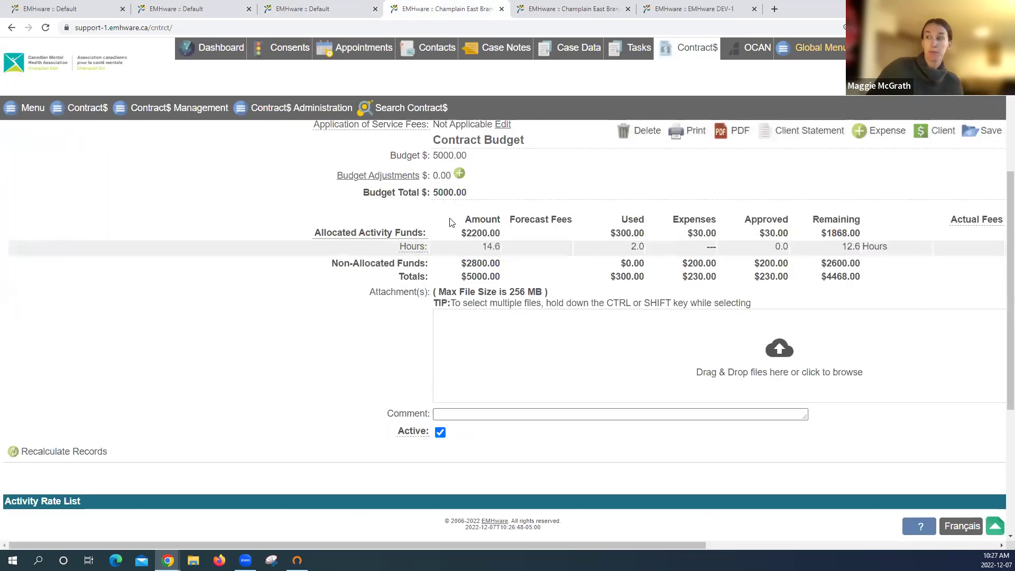
{"action": "scroll", "coordinate": [176, 355], "scroll_direction": "down", "scroll_amount": 3}
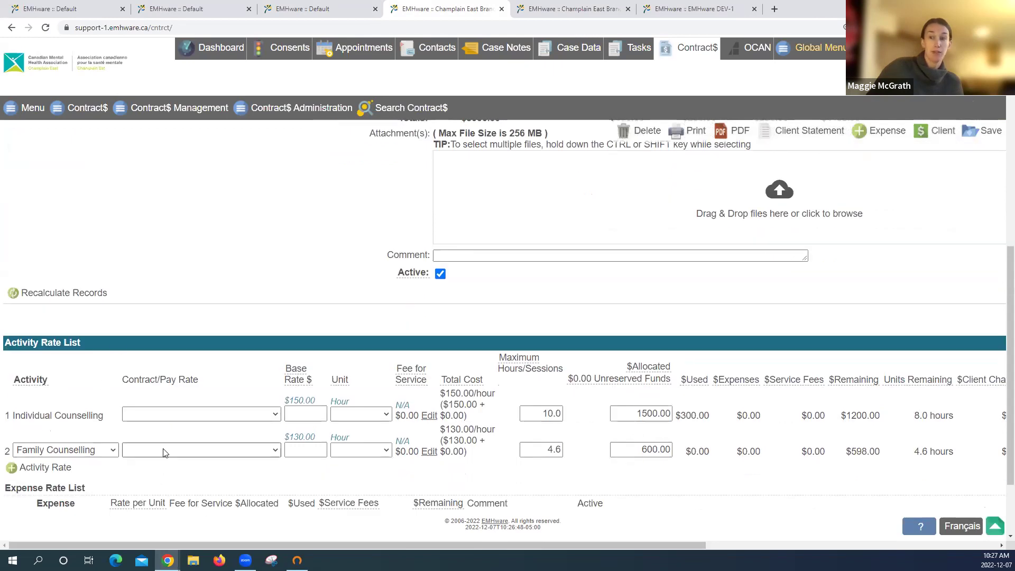
{"action": "scroll", "coordinate": [212, 457], "scroll_direction": "down", "scroll_amount": 1}
{"action": "scroll", "coordinate": [715, 315], "scroll_direction": "up", "scroll_amount": 5}
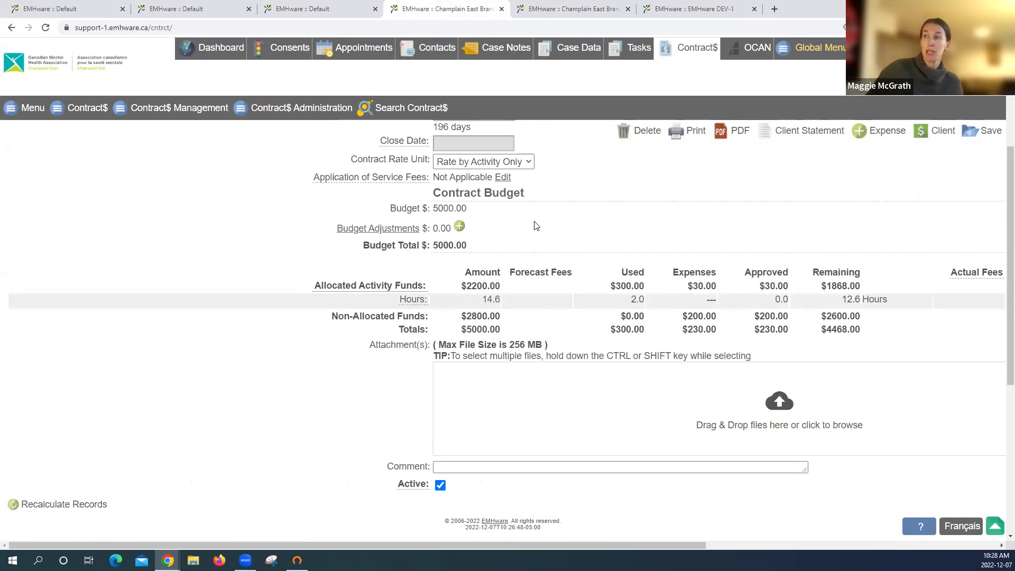
{"action": "scroll", "coordinate": [534, 224], "scroll_direction": "up", "scroll_amount": 2}
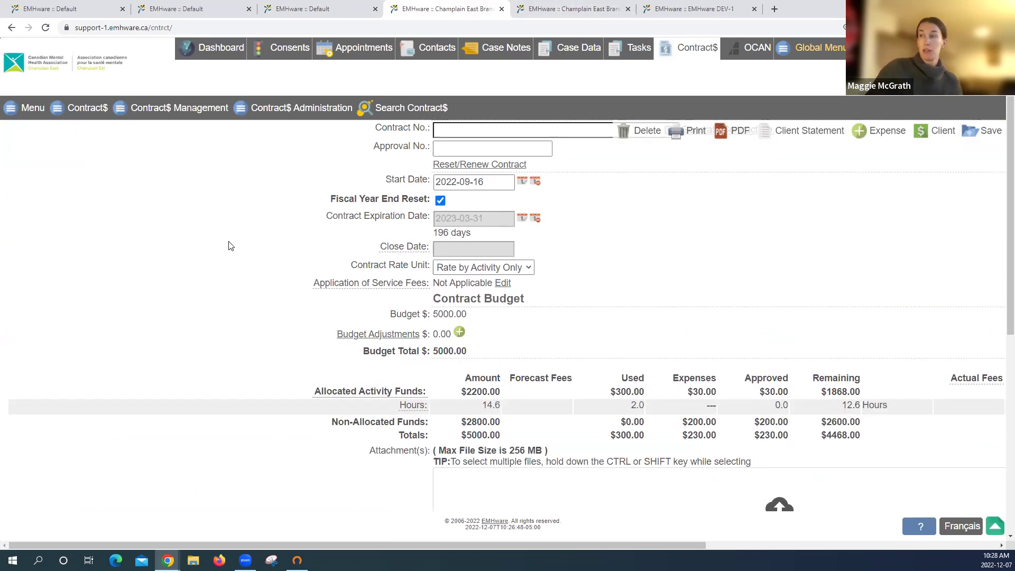
{"action": "scroll", "coordinate": [230, 258], "scroll_direction": "down", "scroll_amount": 2}
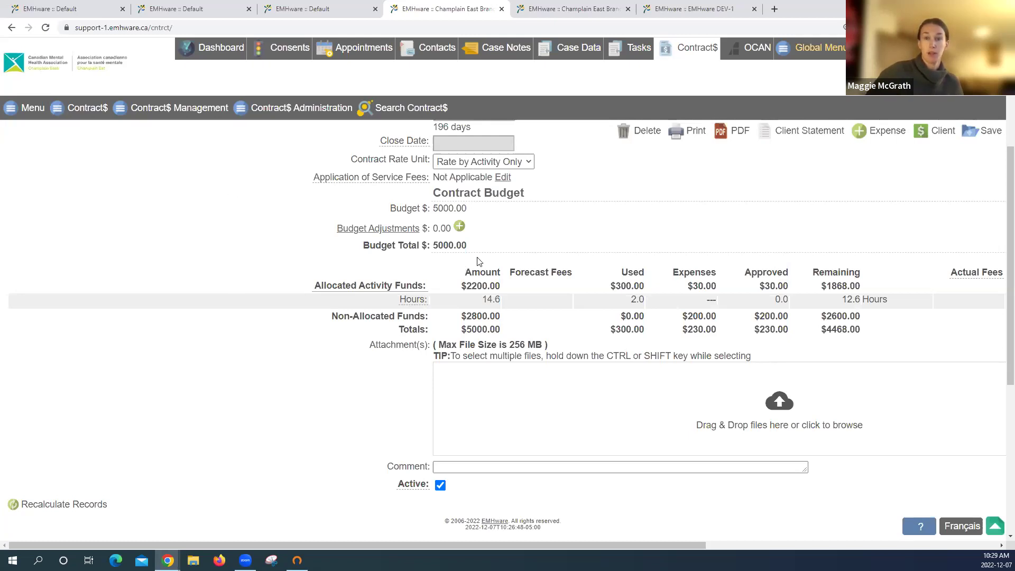
Switch to the EMHware DEV-1 site and log back in with the username and account password
{"action": "left_click", "coordinate": [674, 6]}
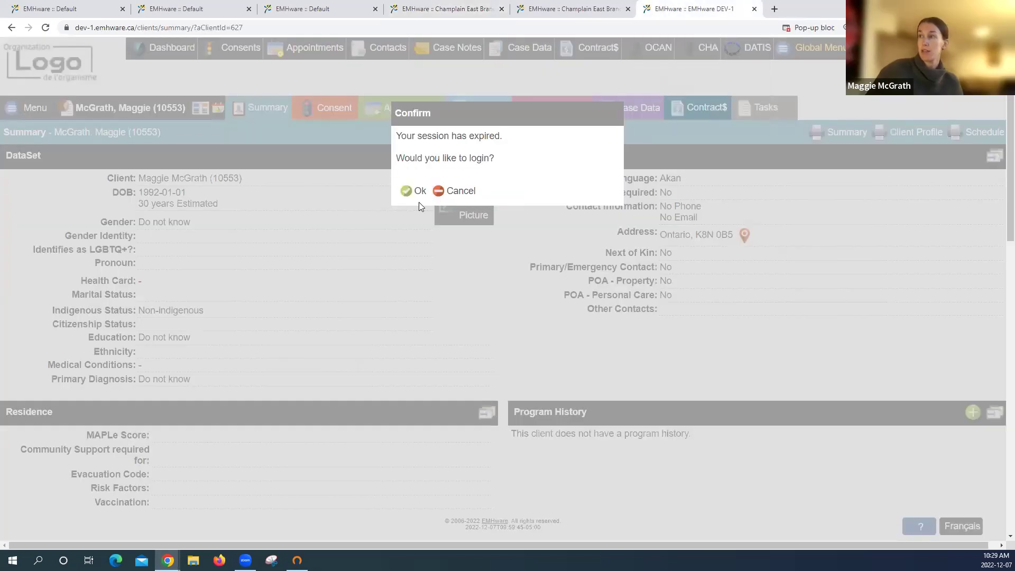
{"action": "left_click", "coordinate": [424, 195]}
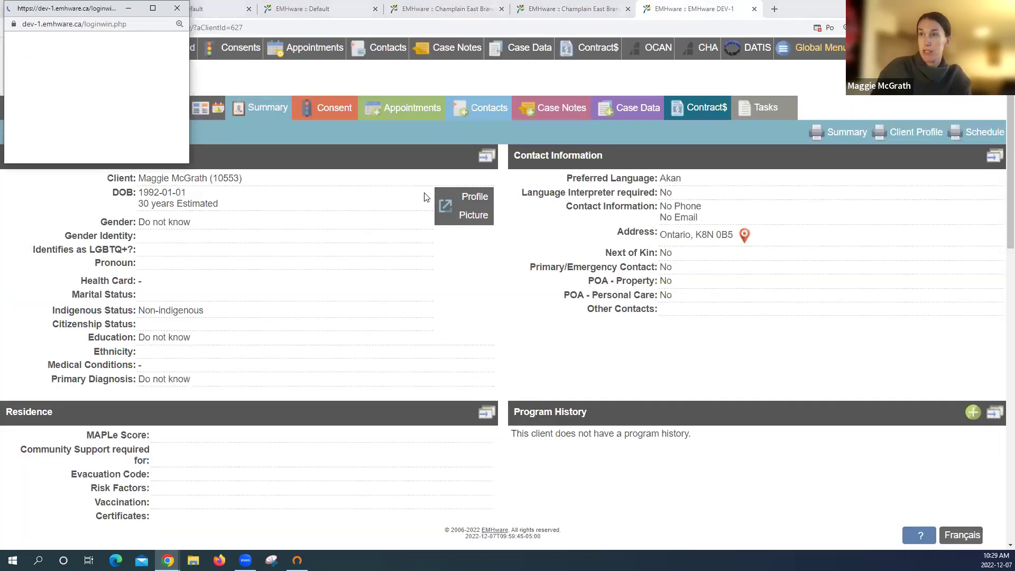
{"action": "type", "text": "mg"}
{"action": "key", "text": "Tab"}
{"action": "type", "text": "•••••••"}
{"action": "key", "text": "Return"}
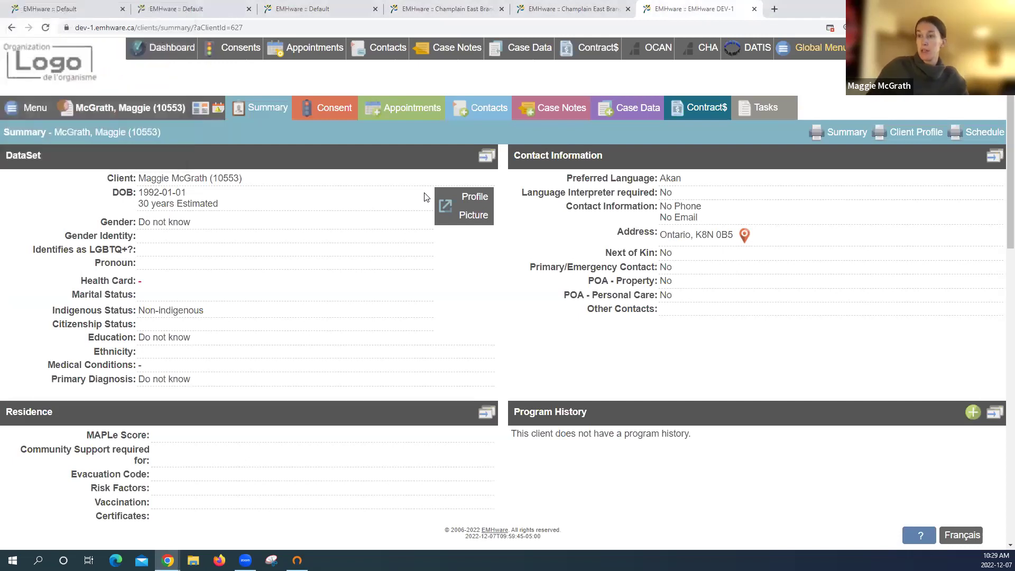
Add a program history record for the client in the $Belleville Wellness program
{"action": "left_click", "coordinate": [973, 411]}
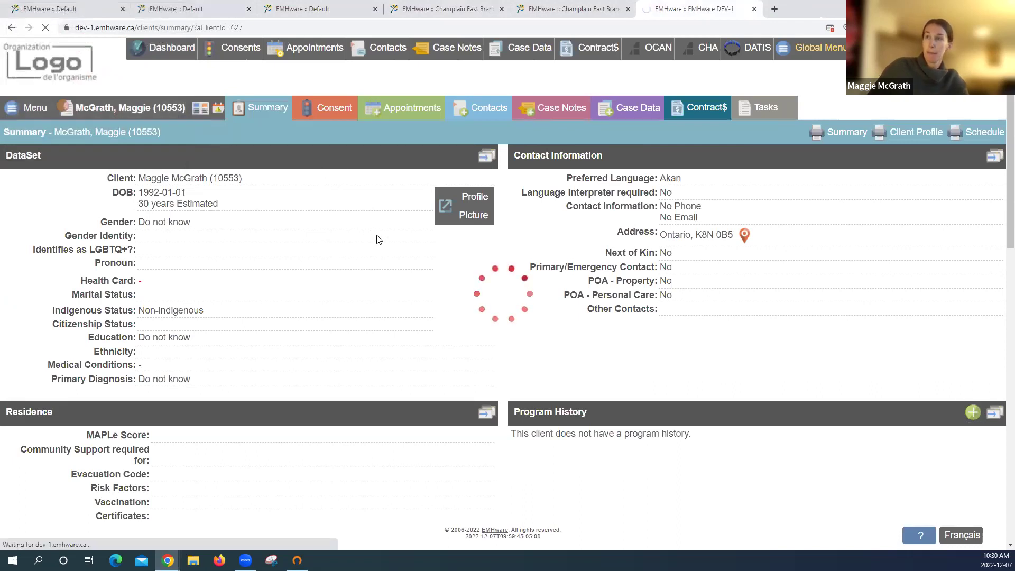
{"action": "left_click", "coordinate": [359, 188]}
{"action": "left_click", "coordinate": [366, 209]}
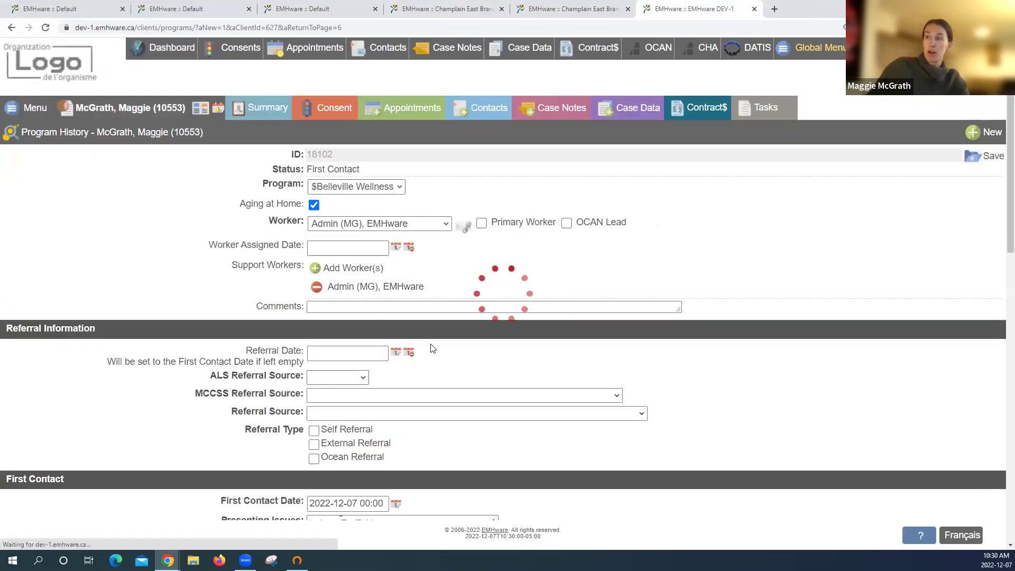
{"action": "scroll", "coordinate": [317, 338], "scroll_direction": "down", "scroll_amount": 1}
{"action": "scroll", "coordinate": [206, 323], "scroll_direction": "down", "scroll_amount": 15}
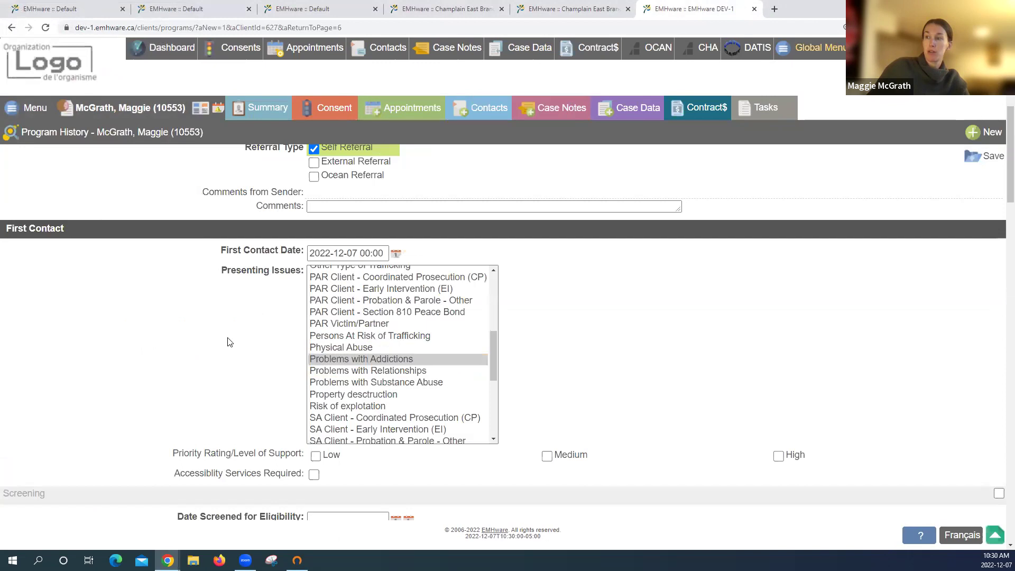
{"action": "scroll", "coordinate": [438, 387], "scroll_direction": "down", "scroll_amount": 4}
{"action": "left_click", "coordinate": [348, 366]}
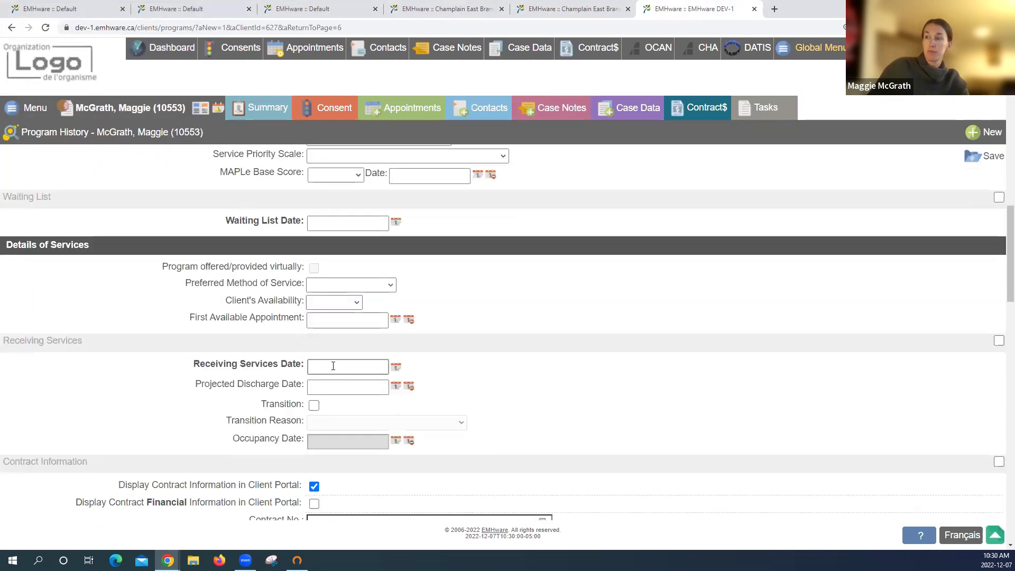
{"action": "left_click", "coordinate": [668, 374]}
{"action": "scroll", "coordinate": [687, 370], "scroll_direction": "down", "scroll_amount": 4}
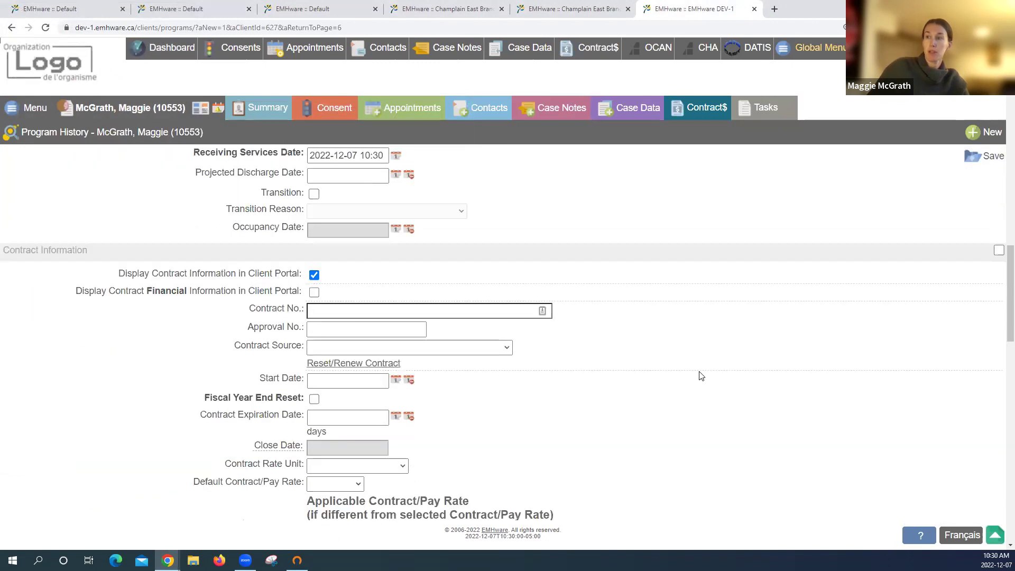
{"action": "left_click", "coordinate": [400, 468]}
{"action": "left_click", "coordinate": [396, 526]}
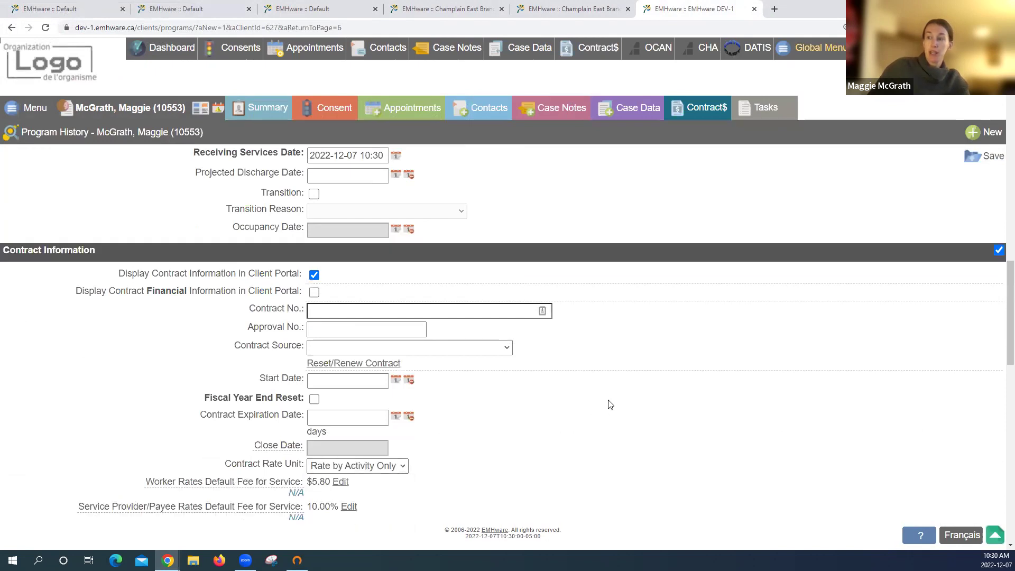
Check the default fee-for-service rates and set Application of Service Fees to Applicable
{"action": "scroll", "coordinate": [608, 403], "scroll_direction": "down", "scroll_amount": 3}
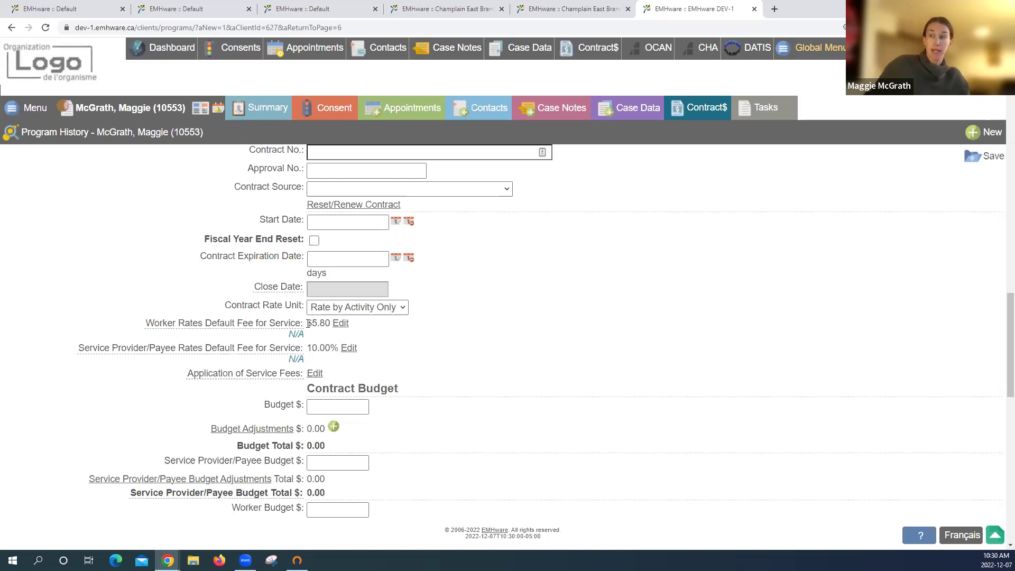
{"action": "left_click_drag", "start_coordinate": [313, 324], "coordinate": [307, 323]}
{"action": "left_click", "coordinate": [337, 349]}
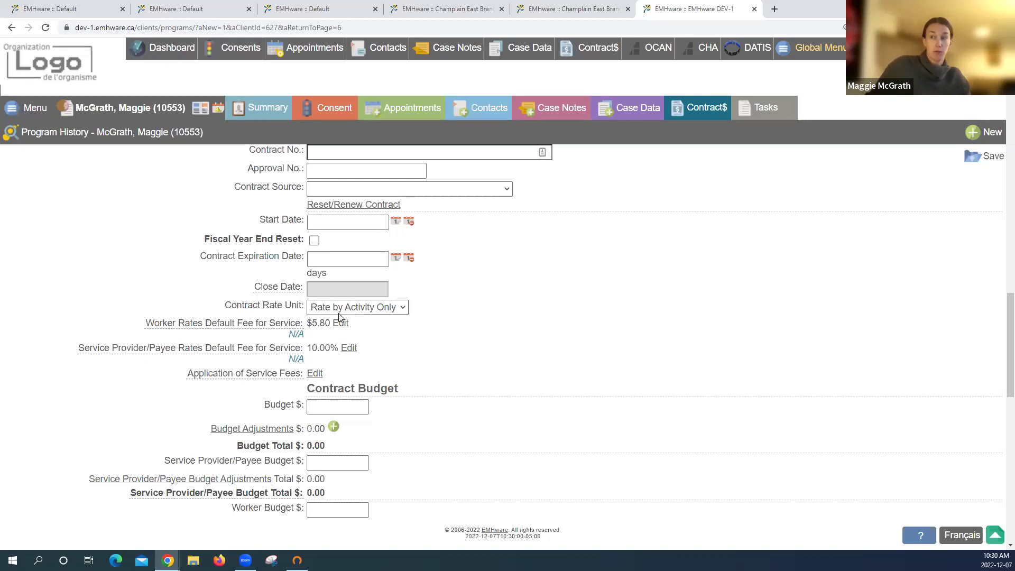
{"action": "left_click", "coordinate": [316, 374]}
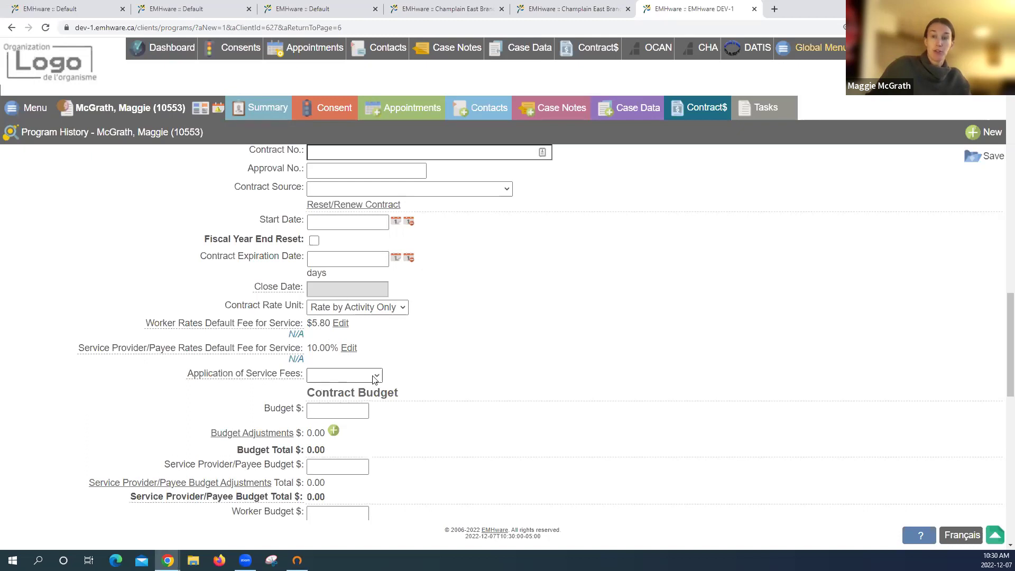
{"action": "left_click", "coordinate": [369, 375]}
{"action": "left_click", "coordinate": [365, 399]}
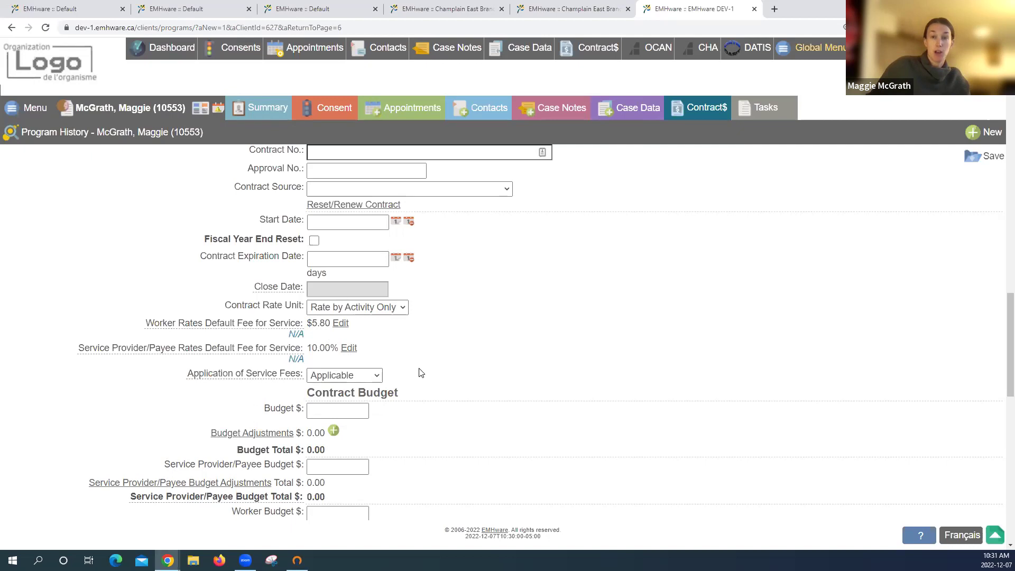
{"action": "triple_click", "coordinate": [431, 369]}
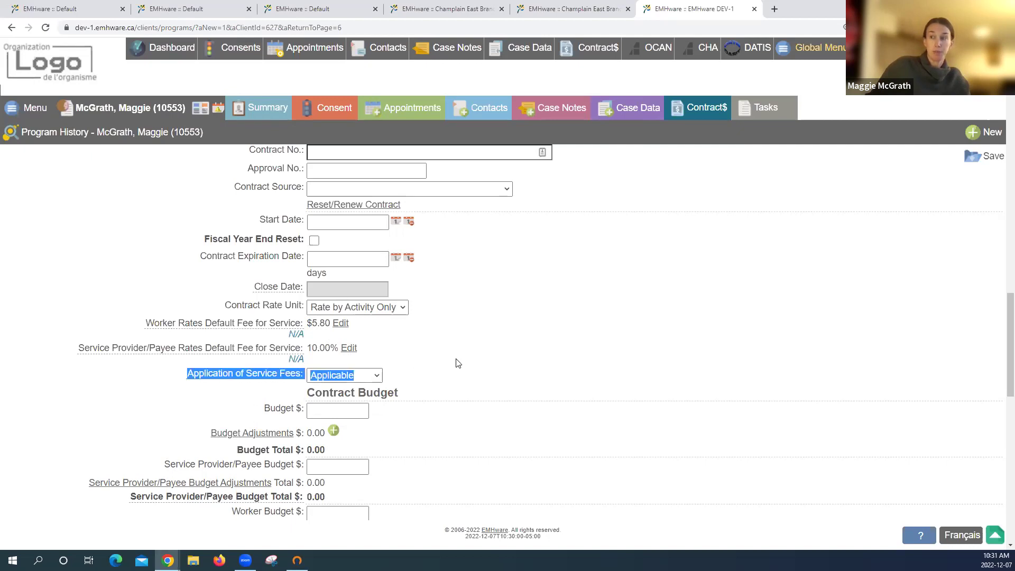
{"action": "left_click", "coordinate": [562, 410]}
Enter a contract budget of 10000, all assigned to the Service Provider/Payee Budget, and save the program history record
{"action": "scroll", "coordinate": [562, 410], "scroll_direction": "down", "scroll_amount": 2}
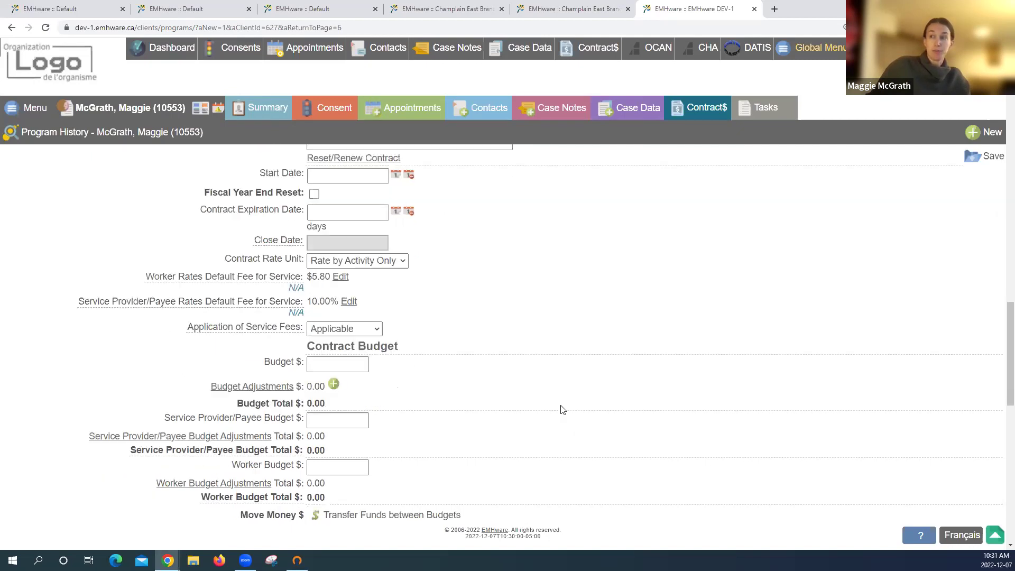
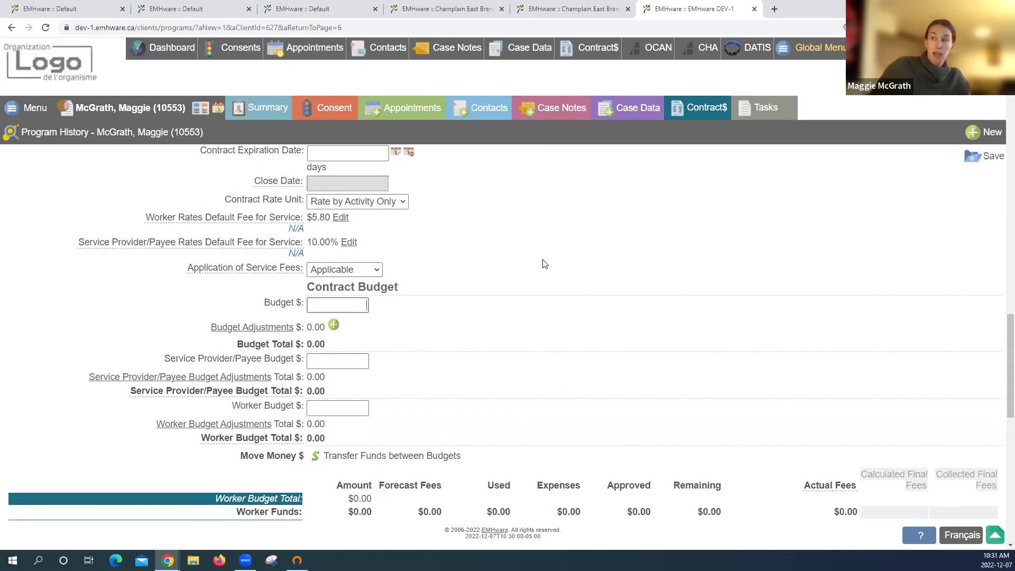
{"action": "type", "text": "0"}
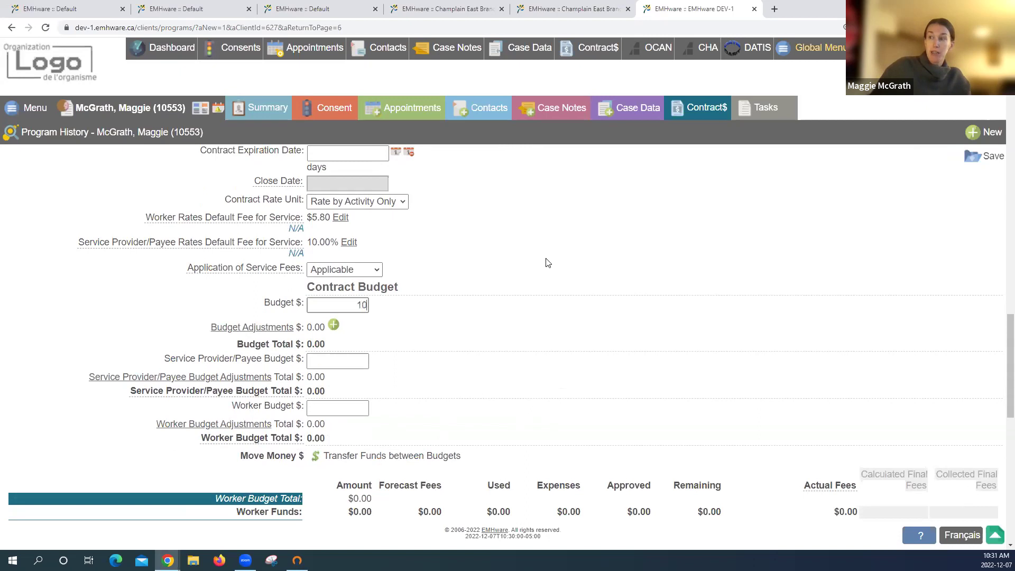
{"action": "type", "text": "000"}
{"action": "left_click", "coordinate": [482, 302]}
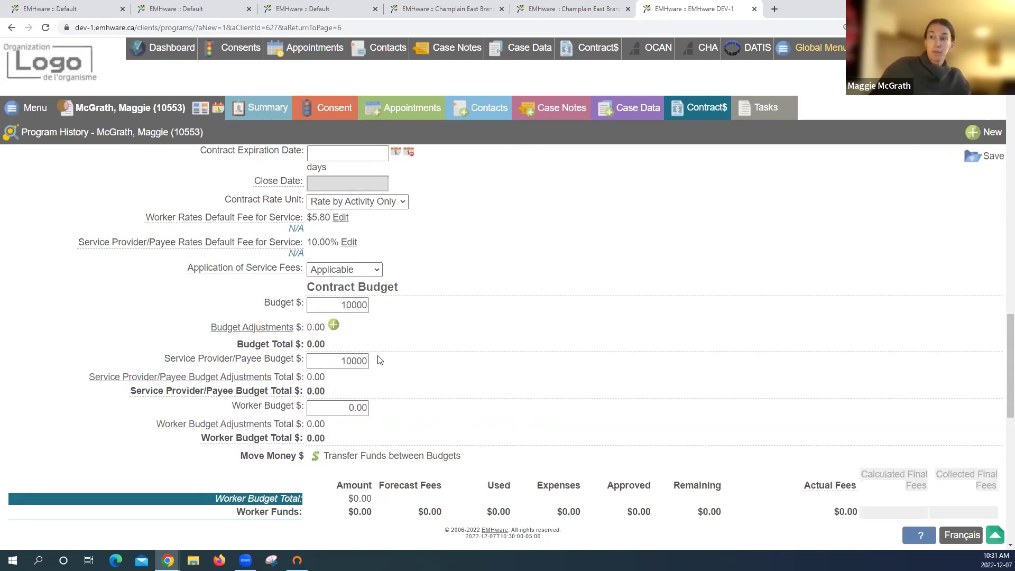
{"action": "left_click_drag", "start_coordinate": [329, 360], "coordinate": [367, 361]}
{"action": "left_click", "coordinate": [472, 344]}
{"action": "left_click", "coordinate": [978, 158]}
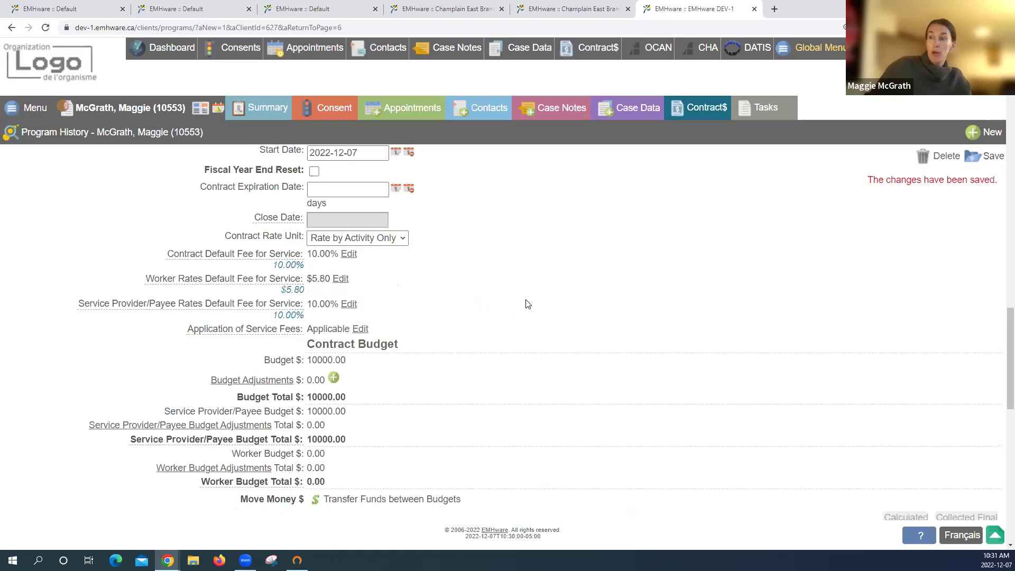
Transfer $5000 from the Service Providers/Payees Budget to the Workers Budget, save the adjustment and close its window
{"action": "scroll", "coordinate": [350, 399], "scroll_direction": "down", "scroll_amount": 2}
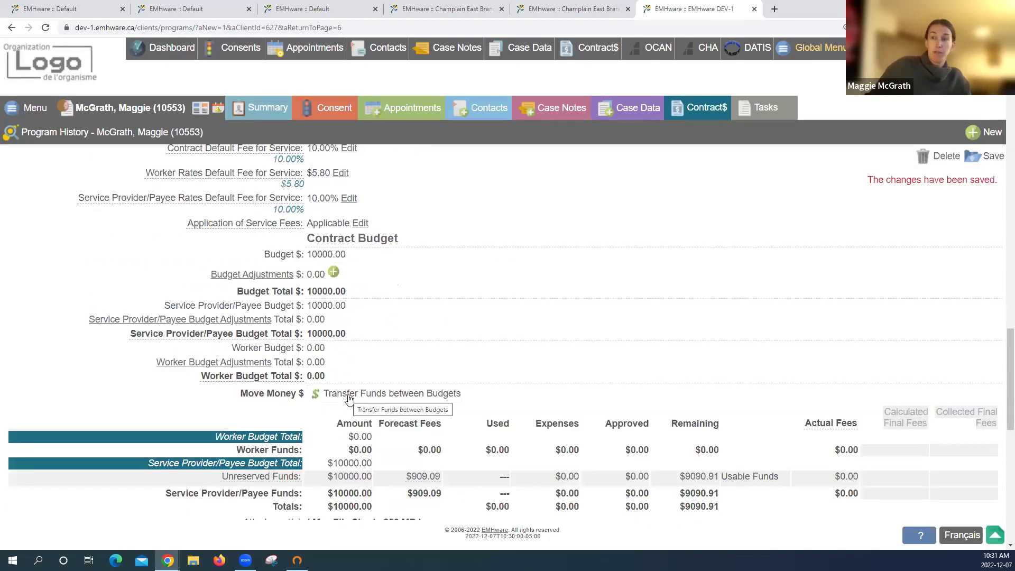
{"action": "left_click", "coordinate": [349, 399]}
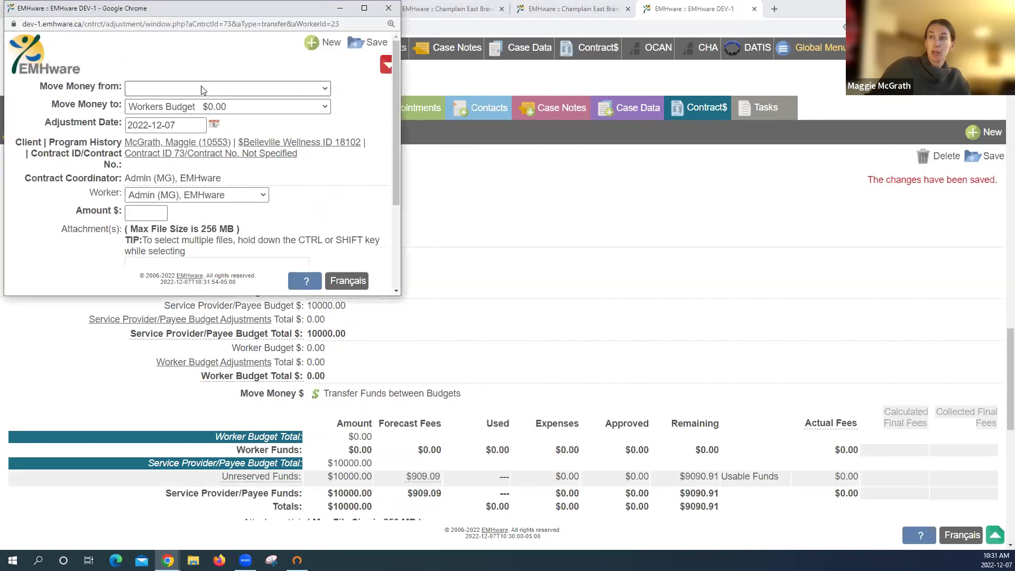
{"action": "left_click", "coordinate": [204, 89]}
{"action": "left_click", "coordinate": [201, 136]}
{"action": "left_click", "coordinate": [140, 216]}
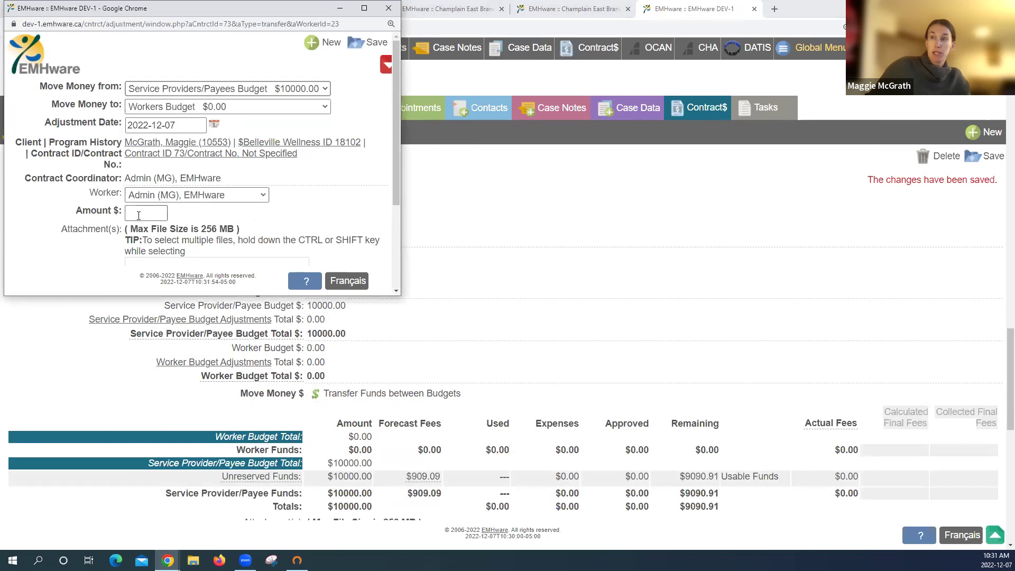
{"action": "type", "text": "5000"}
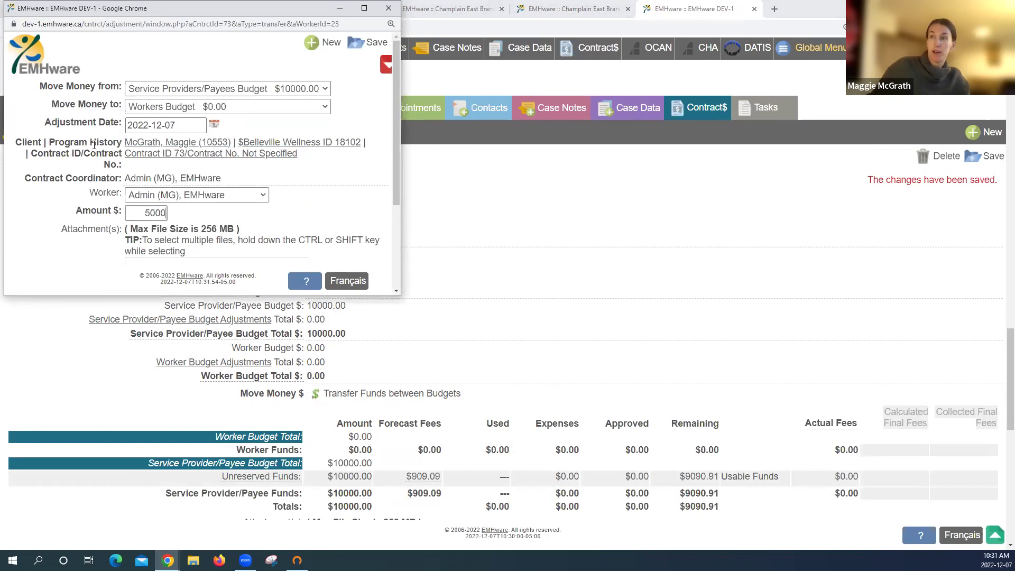
{"action": "left_click", "coordinate": [363, 47]}
{"action": "left_click", "coordinate": [390, 9]}
Review the Service Provider/Payee budget adjustment list, forecast fees and remaining usable funds of the contract
{"action": "scroll", "coordinate": [429, 256], "scroll_direction": "down", "scroll_amount": 1}
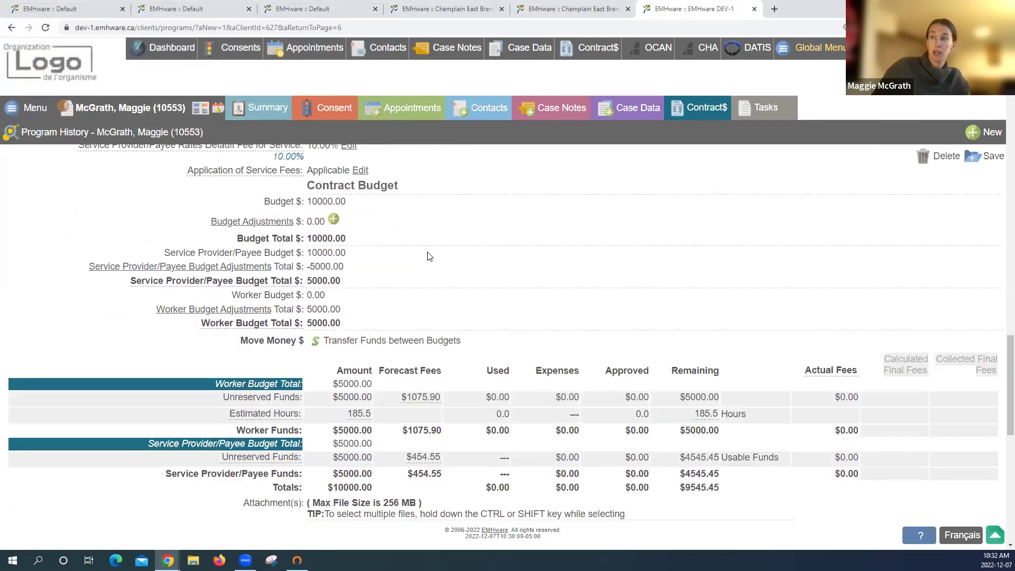
{"action": "left_click", "coordinate": [227, 271]}
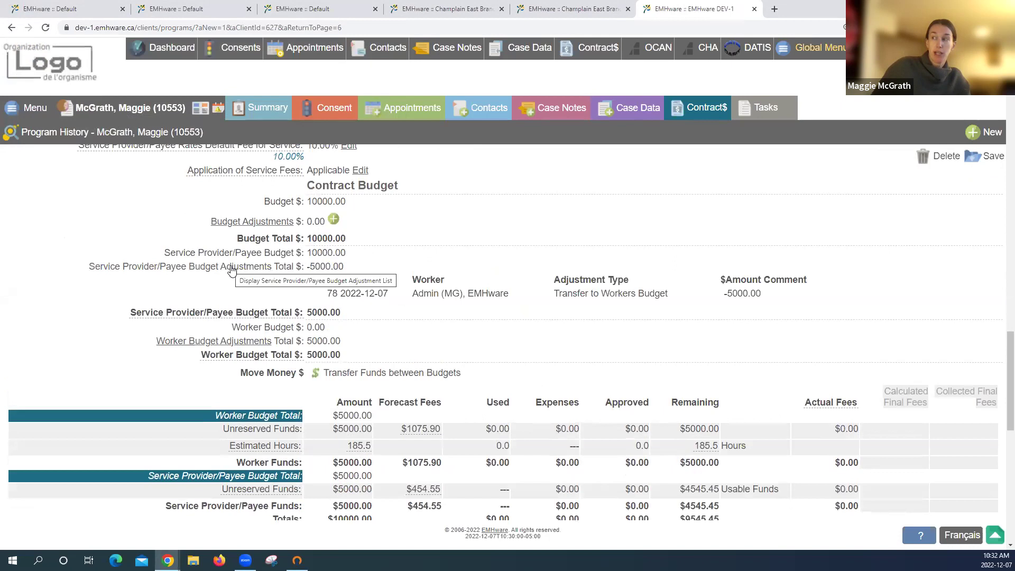
{"action": "left_click", "coordinate": [231, 269]}
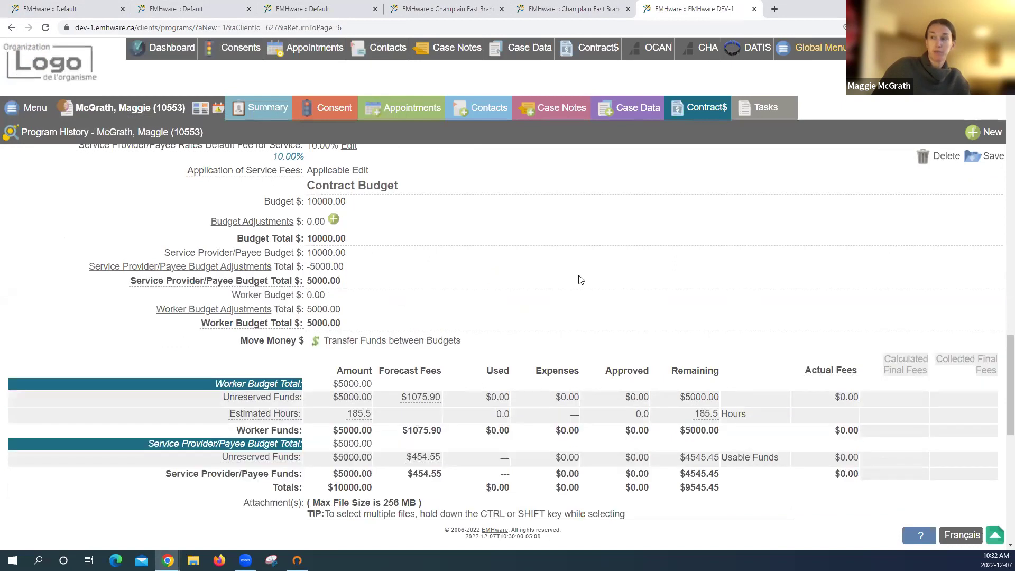
{"action": "scroll", "coordinate": [581, 280], "scroll_direction": "down", "scroll_amount": 1}
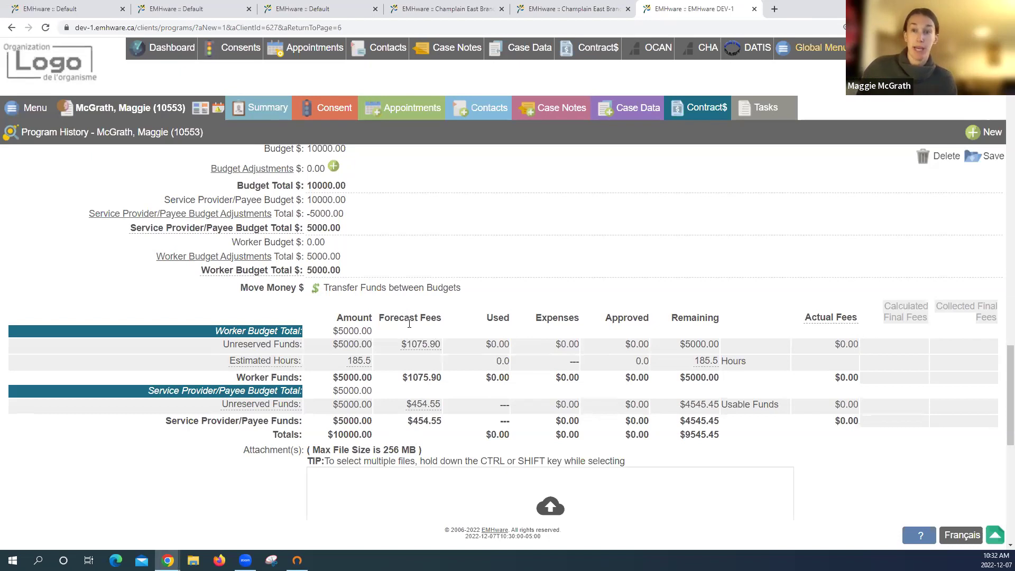
{"action": "scroll", "coordinate": [415, 345], "scroll_direction": "down", "scroll_amount": 1}
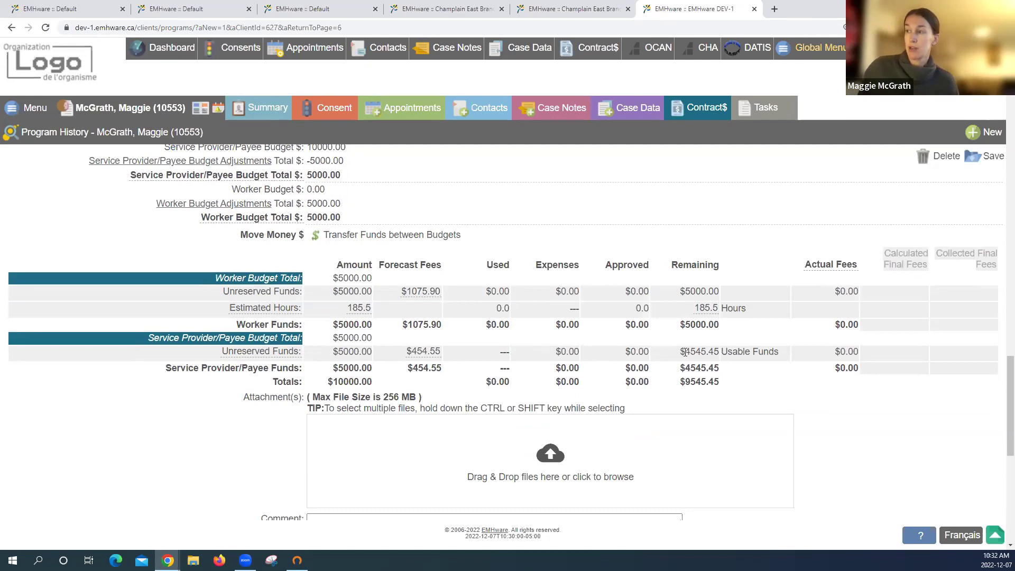
{"action": "left_click_drag", "start_coordinate": [681, 351], "coordinate": [771, 352]}
{"action": "left_click", "coordinate": [765, 368]}
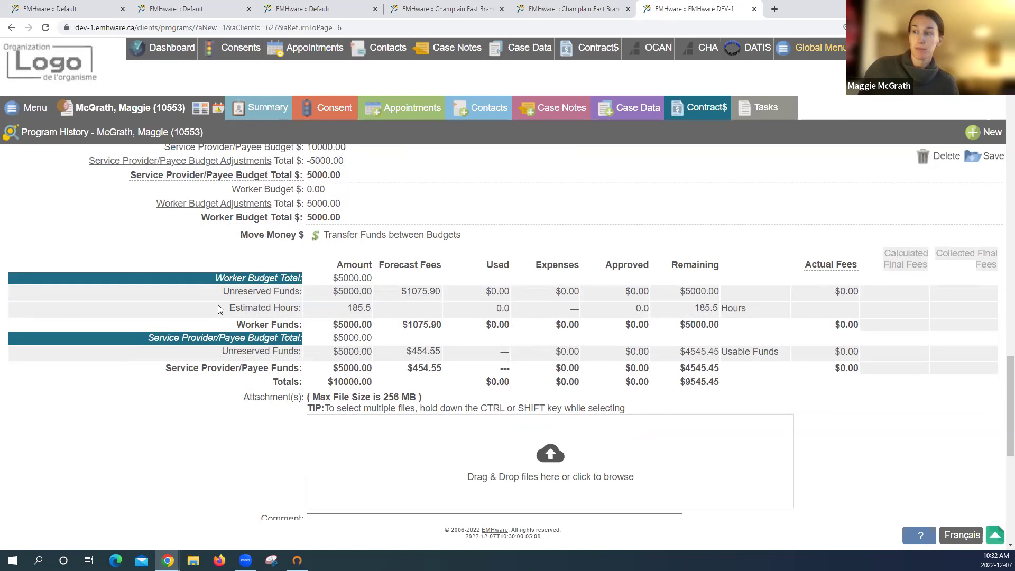
Assign a worker to the first Worker Activity Rate row with the Counselling activity and Advanced pay rate, save, and check the base rate
{"action": "scroll", "coordinate": [220, 308], "scroll_direction": "down", "scroll_amount": 2}
{"action": "scroll", "coordinate": [231, 298], "scroll_direction": "down", "scroll_amount": 3}
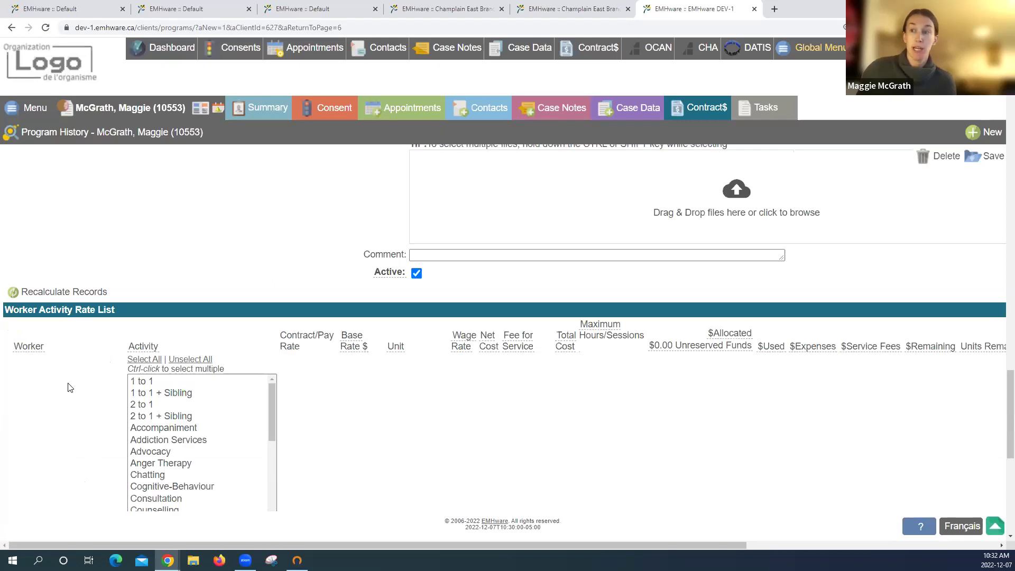
{"action": "scroll", "coordinate": [69, 387], "scroll_direction": "down", "scroll_amount": 2}
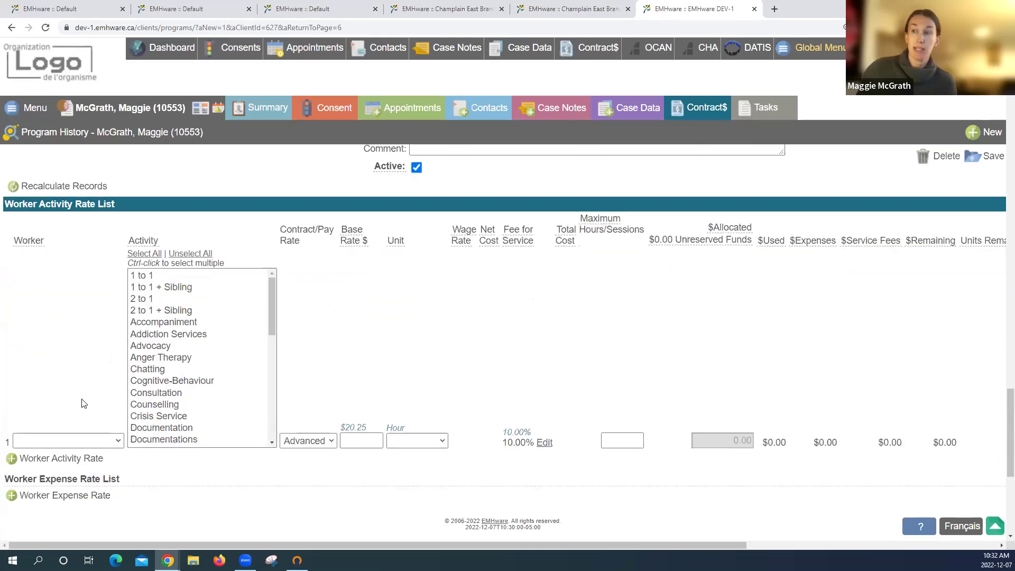
{"action": "left_click", "coordinate": [88, 442]}
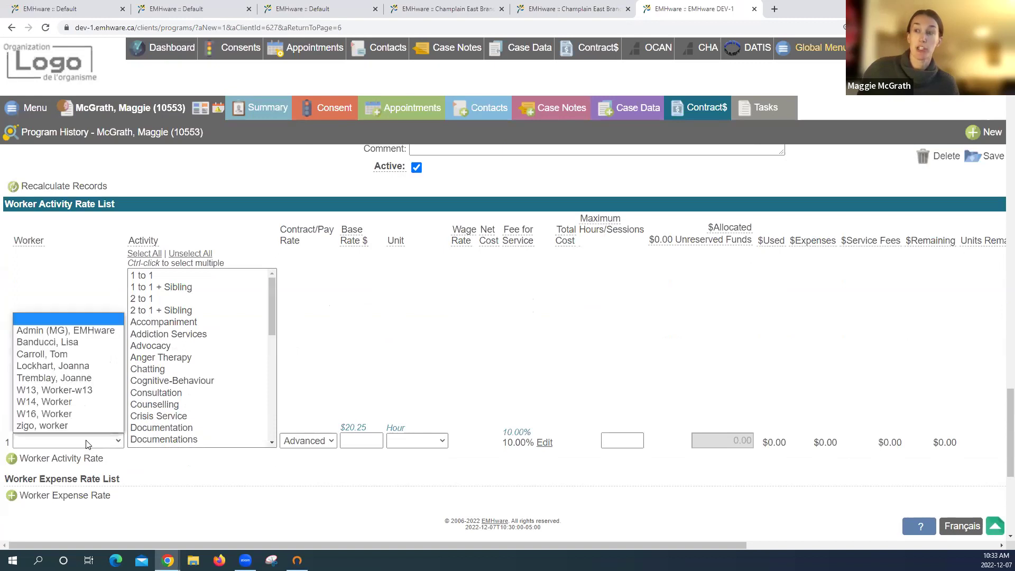
{"action": "left_click", "coordinate": [80, 353]}
{"action": "left_click", "coordinate": [217, 404]}
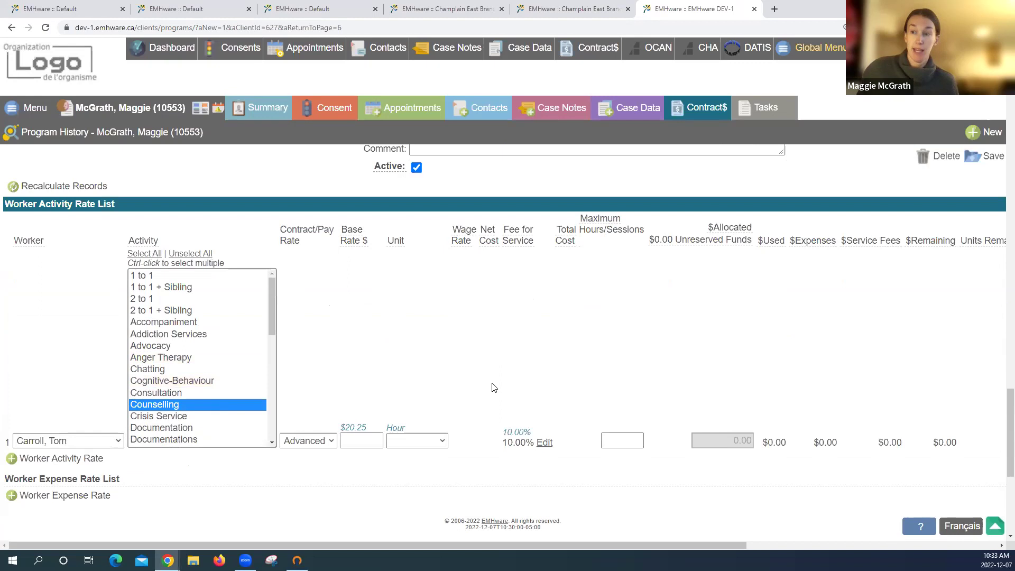
{"action": "left_click", "coordinate": [454, 373]}
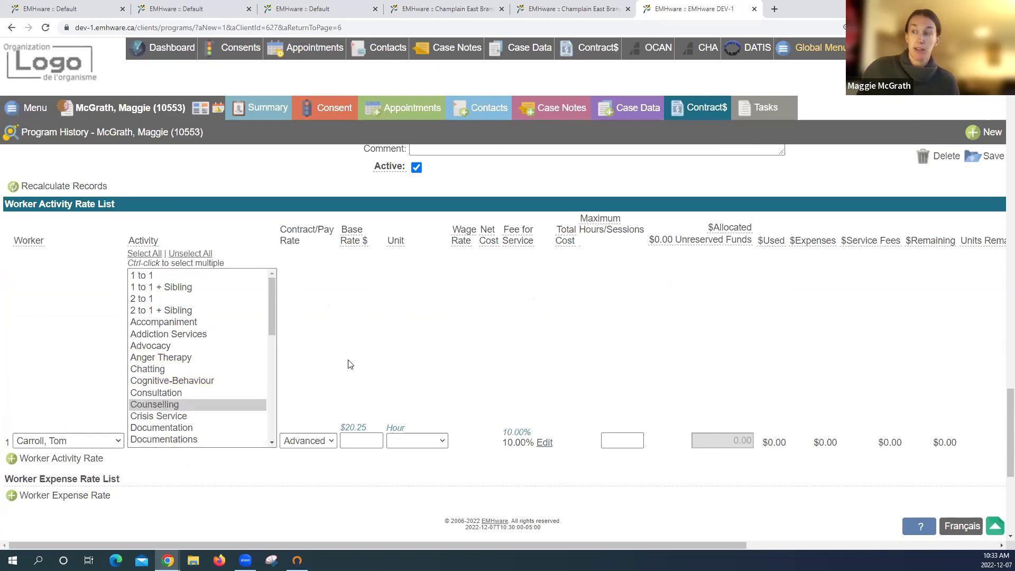
{"action": "left_click", "coordinate": [329, 442]}
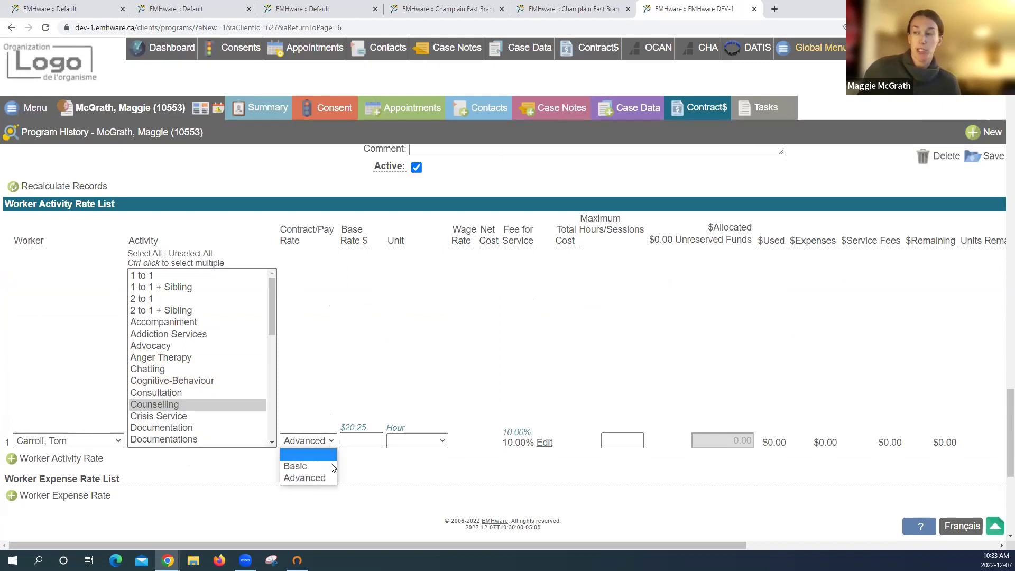
{"action": "left_click", "coordinate": [325, 476]}
{"action": "left_click", "coordinate": [986, 158]}
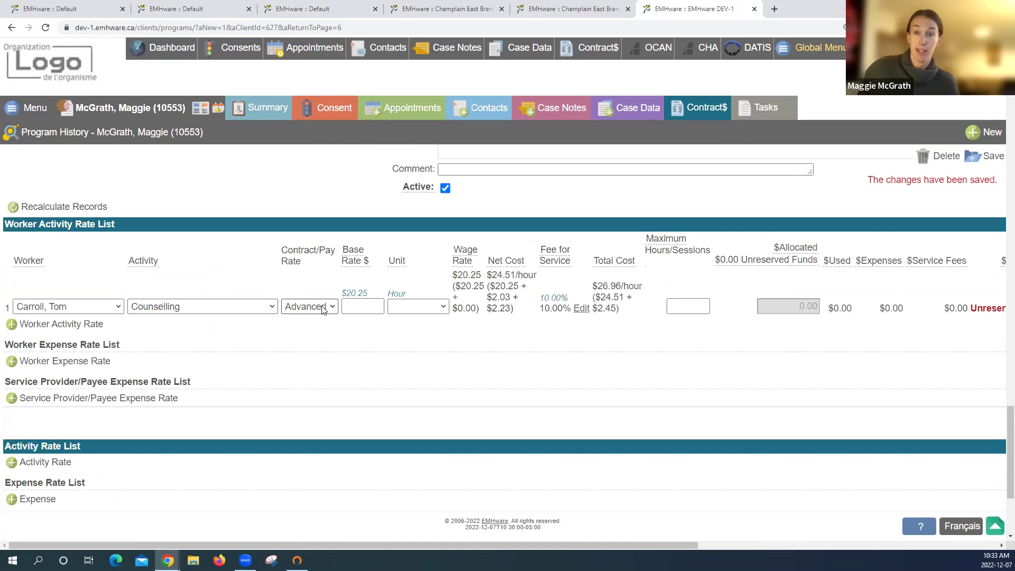
{"action": "left_click_drag", "start_coordinate": [342, 293], "coordinate": [374, 295]}
{"action": "left_click", "coordinate": [392, 291]}
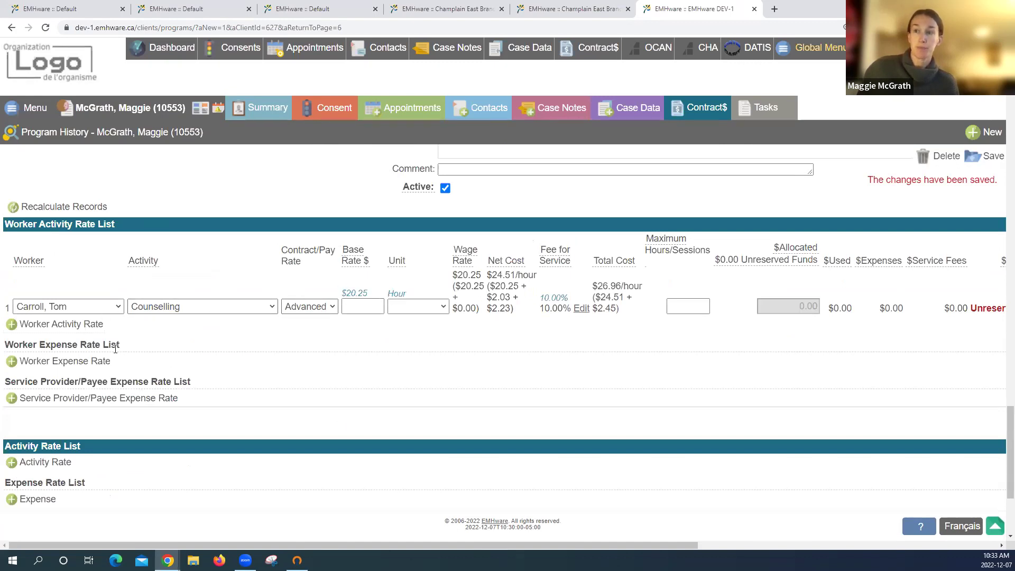
Add a second Worker Activity Rate row for another worker with the Counselling activity and Basic pay rate, and save
{"action": "scroll", "coordinate": [77, 403], "scroll_direction": "down", "scroll_amount": 1}
{"action": "left_click", "coordinate": [95, 455]}
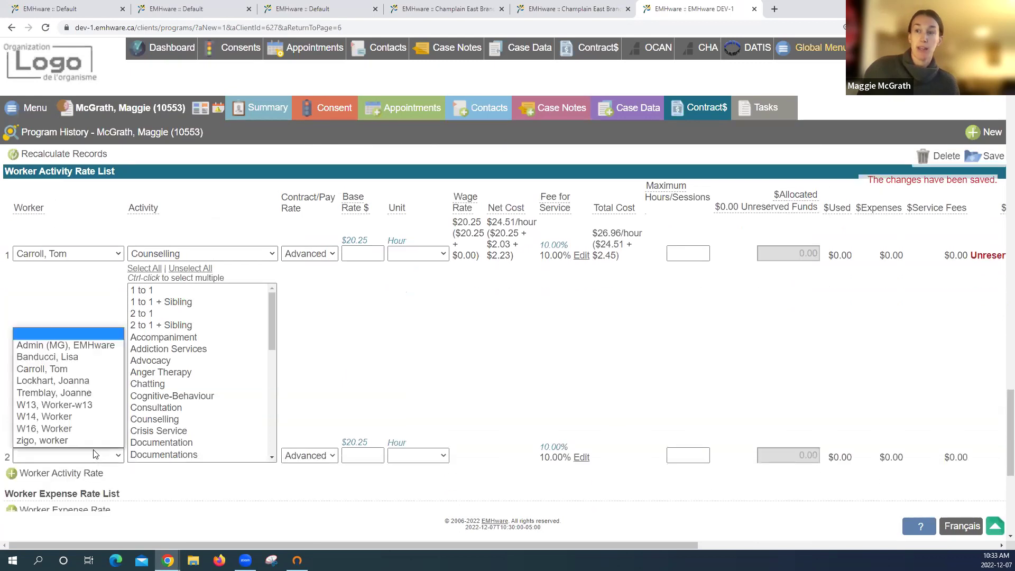
{"action": "left_click", "coordinate": [92, 381]}
{"action": "left_click", "coordinate": [175, 419]}
{"action": "left_click", "coordinate": [309, 455]}
{"action": "left_click", "coordinate": [311, 480]}
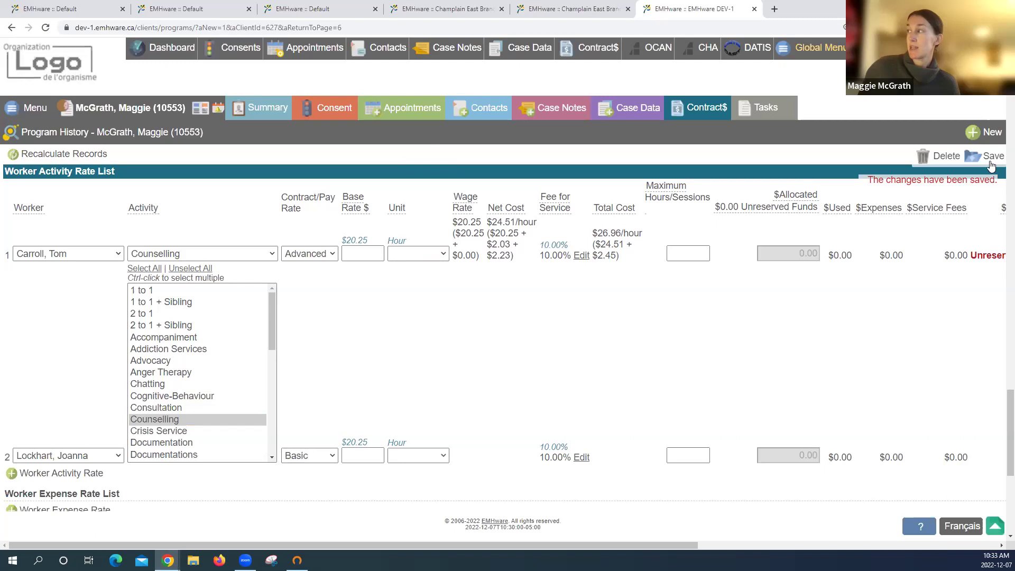
{"action": "left_click", "coordinate": [991, 164]}
Compare the base rate, unit, net cost and total cost per hour of the two Worker Activity Rate rows
{"action": "scroll", "coordinate": [354, 423], "scroll_direction": "up", "scroll_amount": 3}
{"action": "left_click_drag", "start_coordinate": [380, 373], "coordinate": [415, 376]}
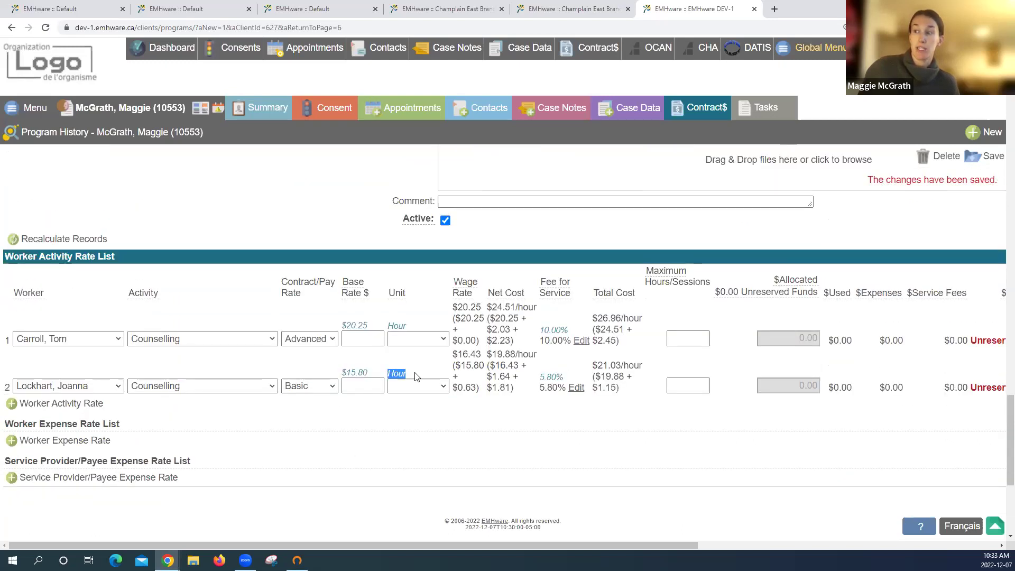
{"action": "left_click", "coordinate": [415, 376]}
{"action": "left_click", "coordinate": [362, 381]}
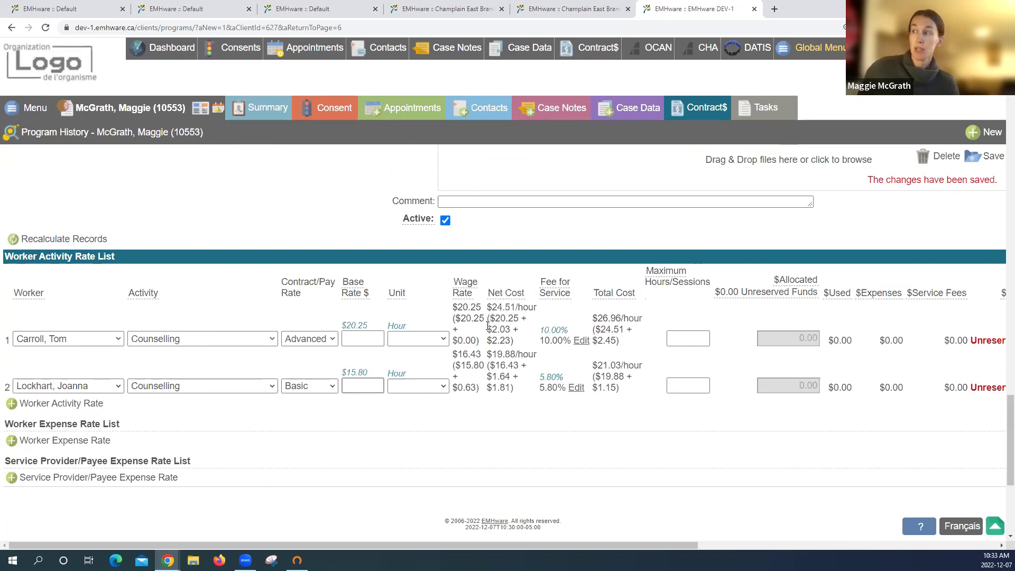
{"action": "left_click_drag", "start_coordinate": [344, 324], "coordinate": [407, 326]}
{"action": "left_click", "coordinate": [407, 326]}
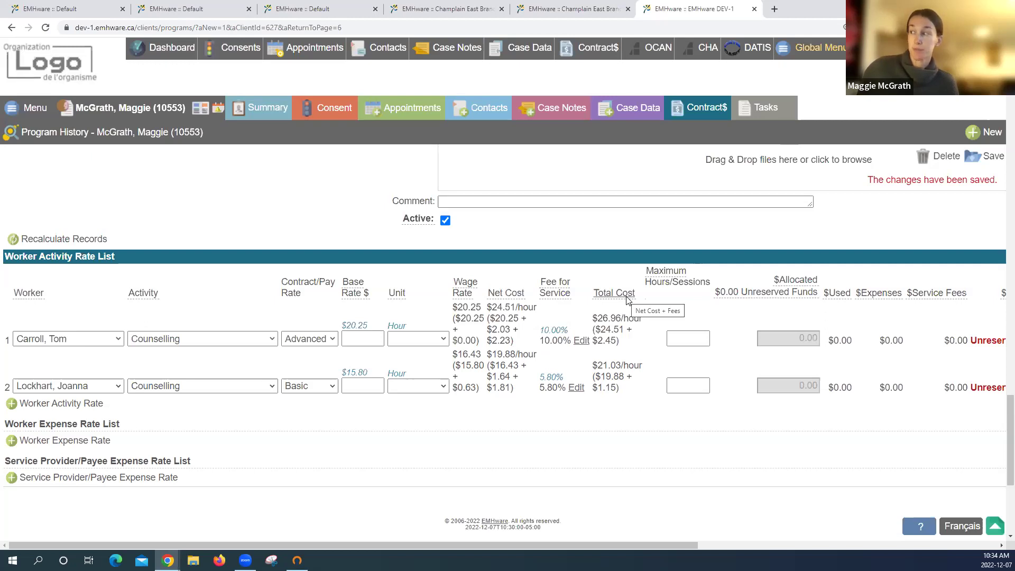
{"action": "left_click_drag", "start_coordinate": [342, 325], "coordinate": [415, 328]}
{"action": "left_click", "coordinate": [414, 328]}
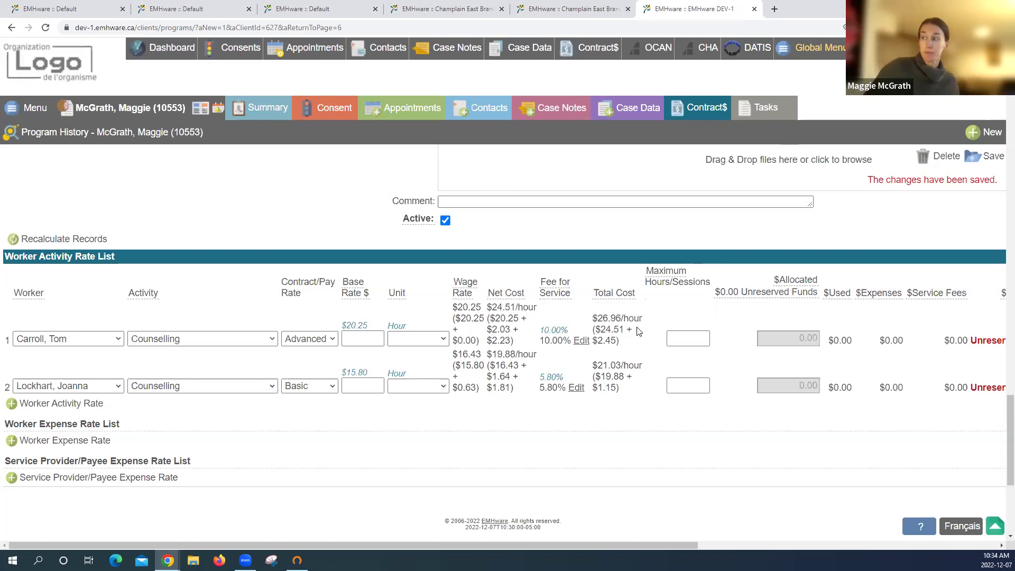
{"action": "left_click_drag", "start_coordinate": [595, 320], "coordinate": [645, 323]}
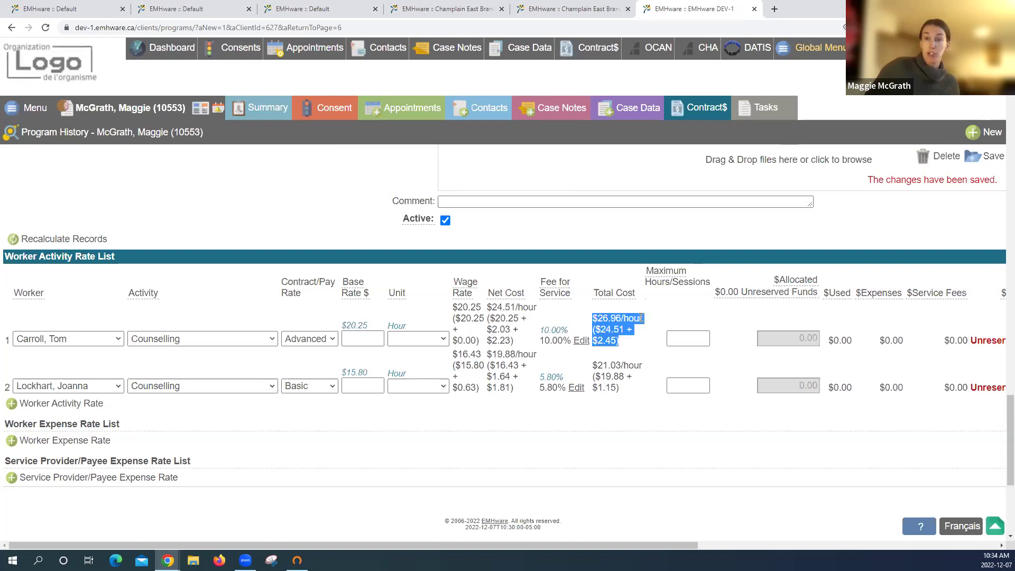
{"action": "left_click", "coordinate": [614, 317]}
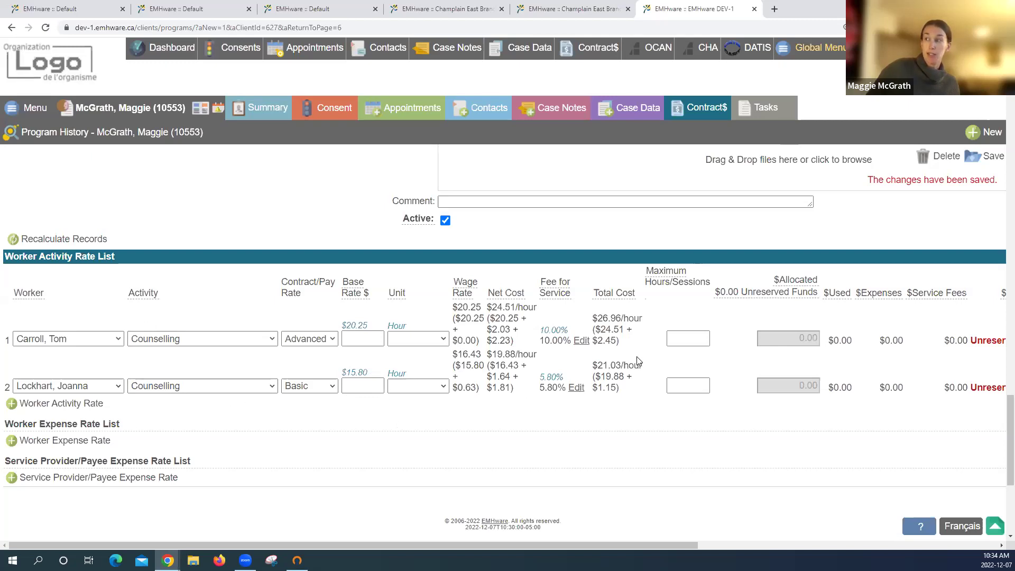
{"action": "left_click_drag", "start_coordinate": [593, 365], "coordinate": [640, 364]}
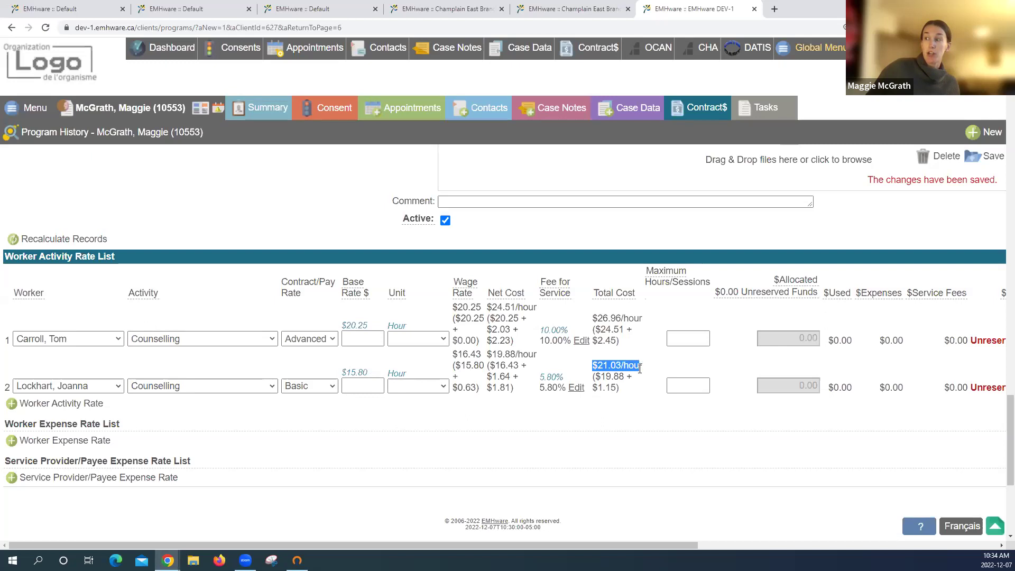
{"action": "left_click", "coordinate": [648, 374]}
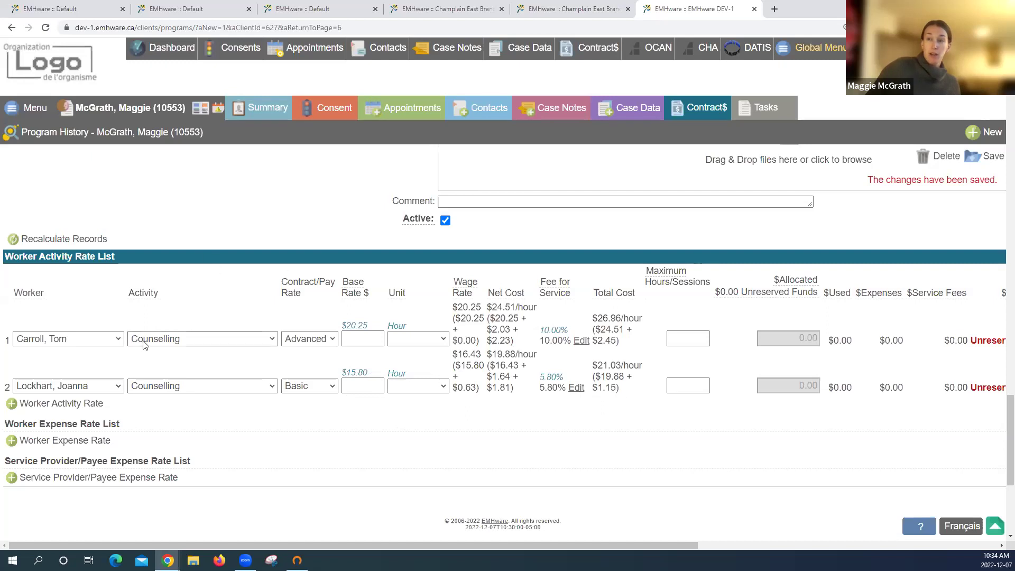
Add a Worker Expense Rate row for the first worker with the Mileage expense and a rate per unit of 0.6
{"action": "left_click", "coordinate": [80, 444]}
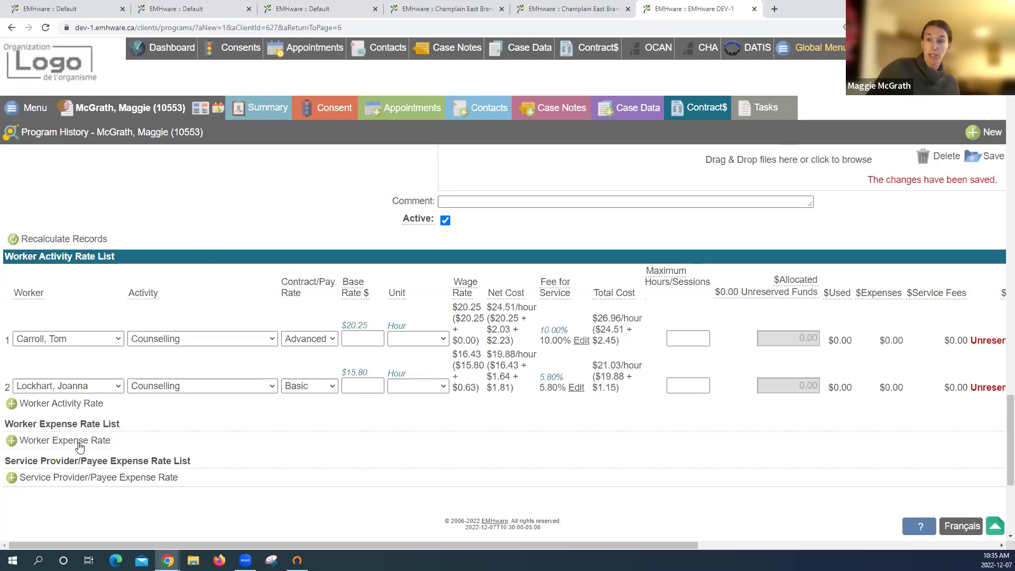
{"action": "left_click", "coordinate": [113, 419]}
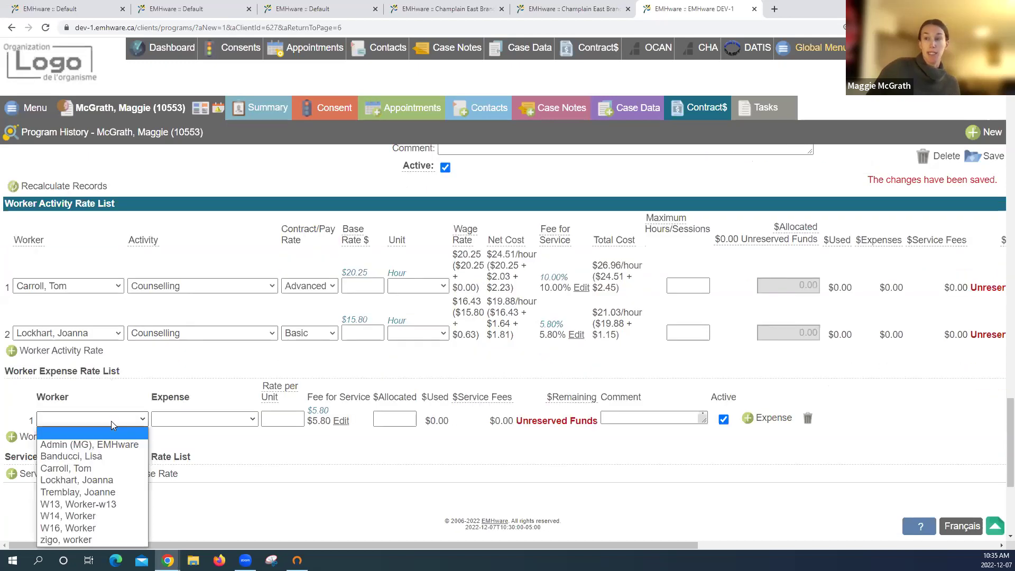
{"action": "left_click", "coordinate": [121, 465]}
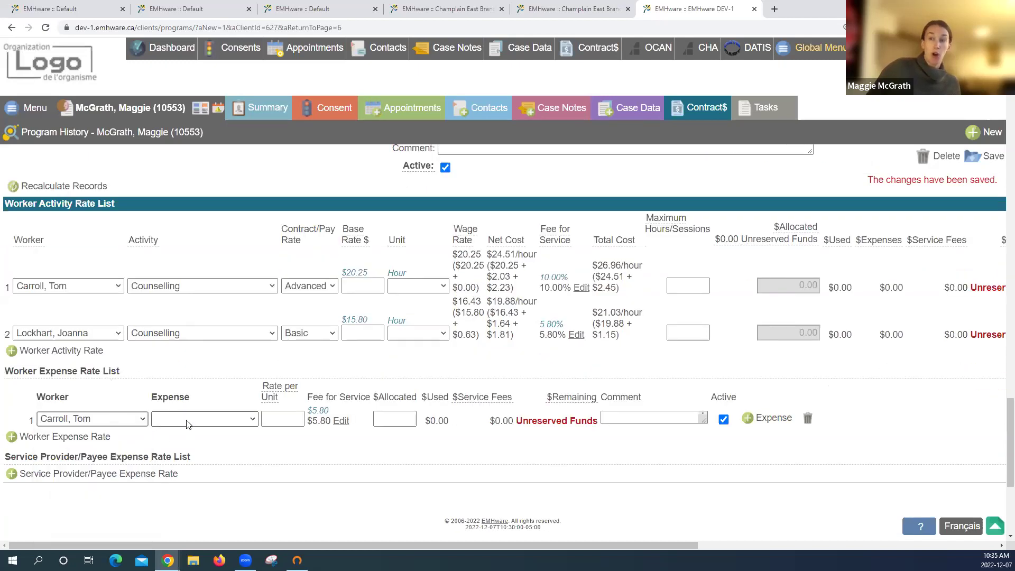
{"action": "left_click", "coordinate": [201, 419]}
{"action": "left_click", "coordinate": [199, 458]}
{"action": "left_click", "coordinate": [292, 416]}
{"action": "type", "text": "0.6"}
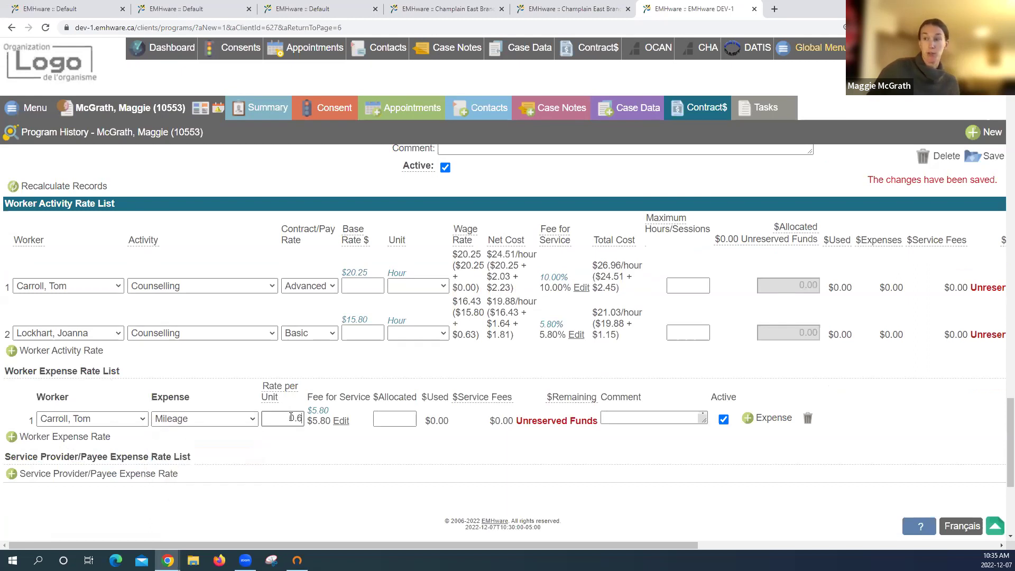
Add a second Worker Expense Rate row for the other worker with the expense Other - See Comment, and save
{"action": "left_click", "coordinate": [79, 436]}
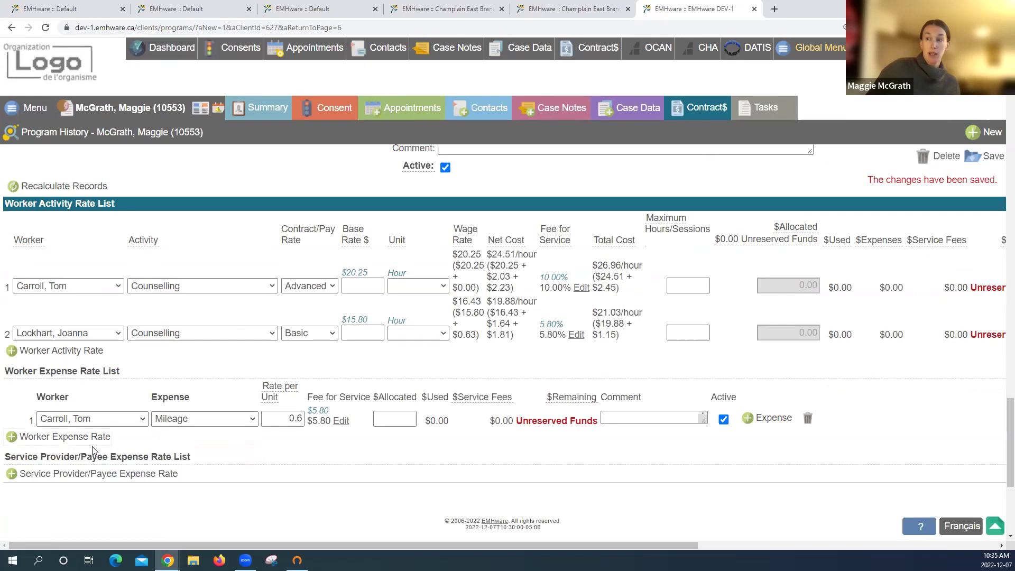
{"action": "left_click", "coordinate": [113, 449]}
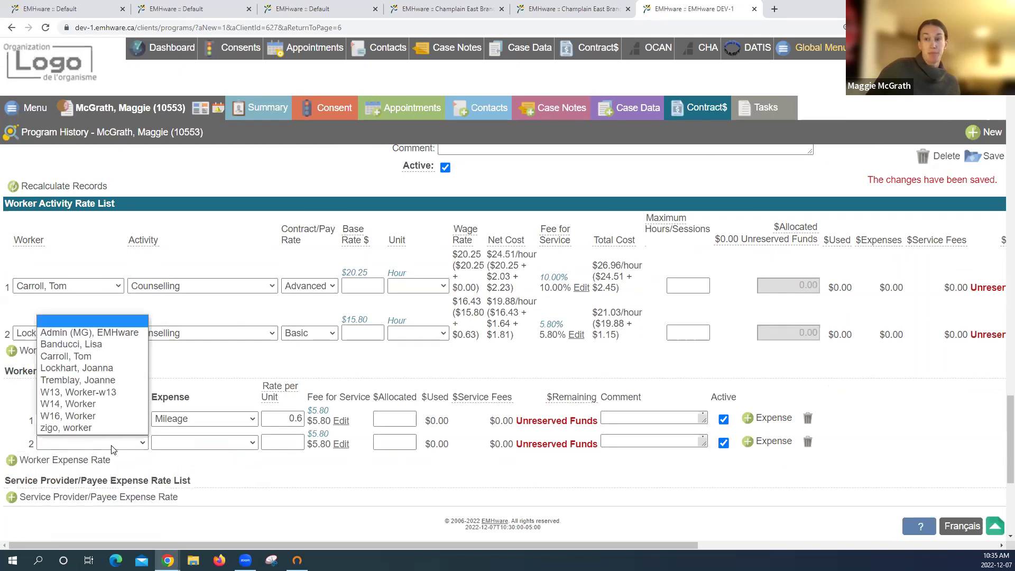
{"action": "left_click", "coordinate": [127, 373]}
{"action": "left_click", "coordinate": [228, 445]}
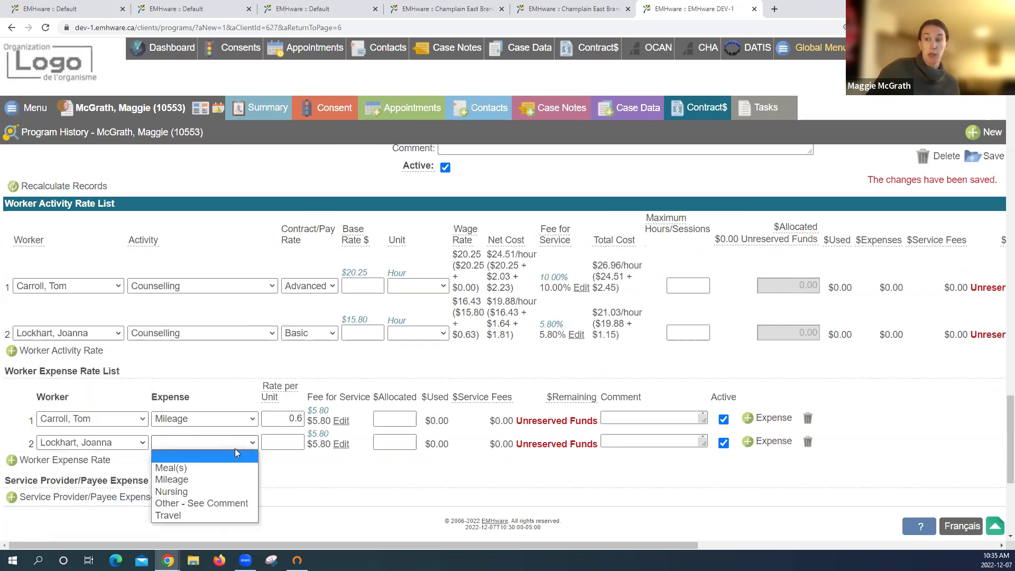
{"action": "left_click", "coordinate": [251, 504]}
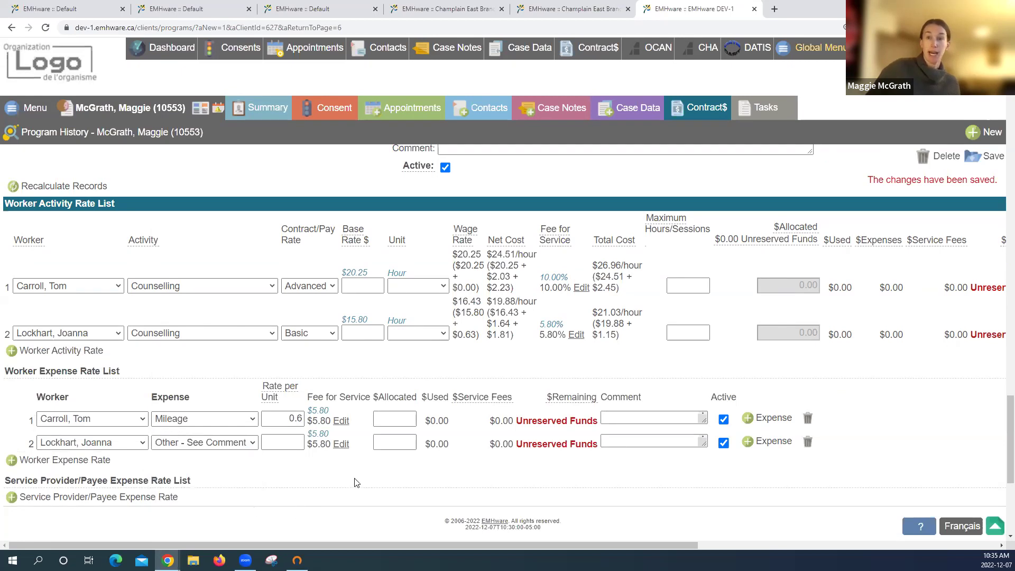
{"action": "left_click", "coordinate": [974, 162]}
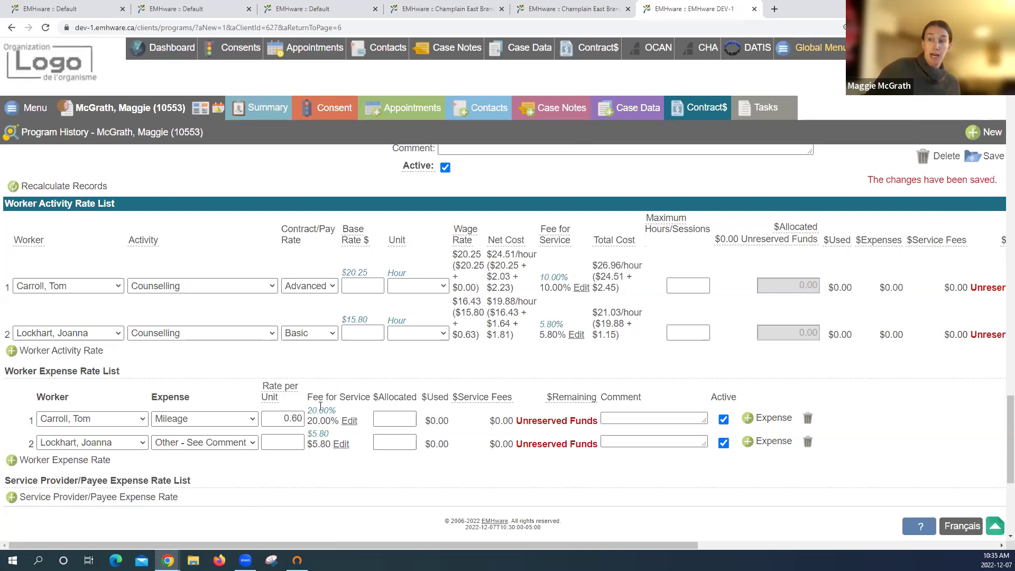
Allocate $500 to the Mileage expense rate, save, and check its service fee and remaining amount
{"action": "left_click", "coordinate": [386, 419]}
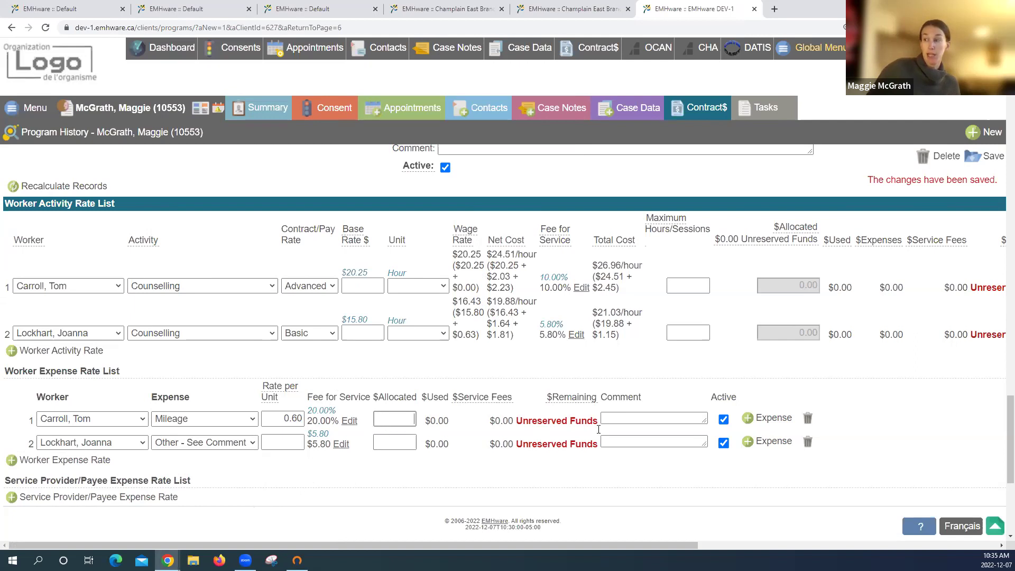
{"action": "left_click_drag", "start_coordinate": [516, 420], "coordinate": [583, 420]}
{"action": "left_click", "coordinate": [461, 417]}
{"action": "left_click", "coordinate": [394, 419]}
{"action": "type", "text": "500"}
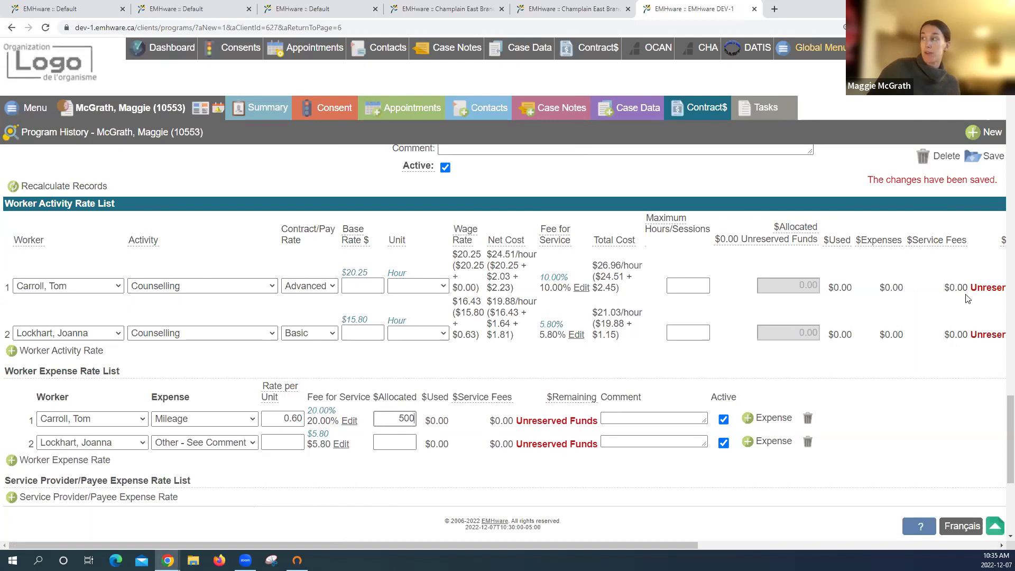
{"action": "left_click", "coordinate": [982, 157]}
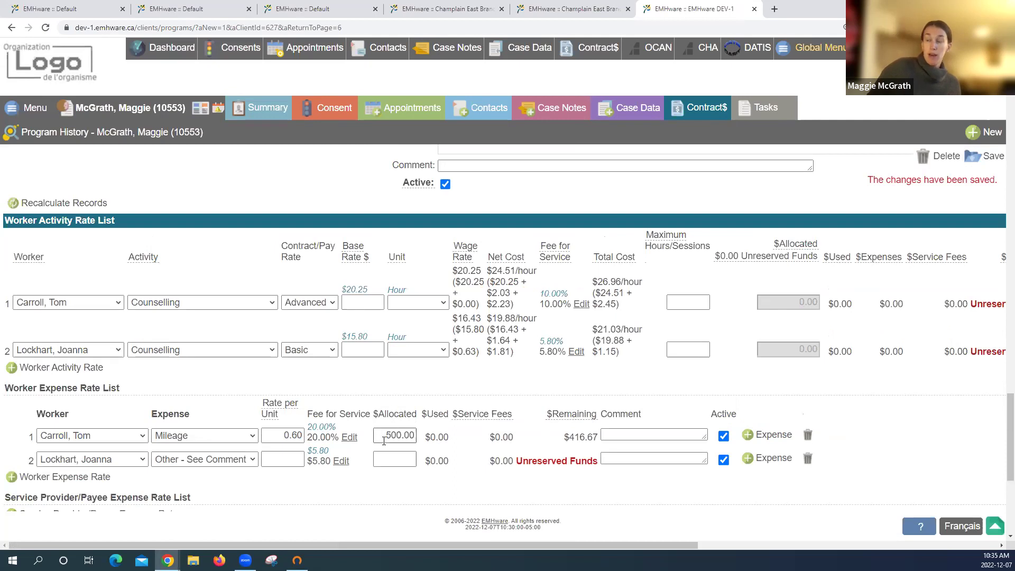
{"action": "double_click", "coordinate": [415, 434]}
{"action": "left_click", "coordinate": [414, 434]}
{"action": "left_click_drag", "start_coordinate": [311, 427], "coordinate": [334, 428]}
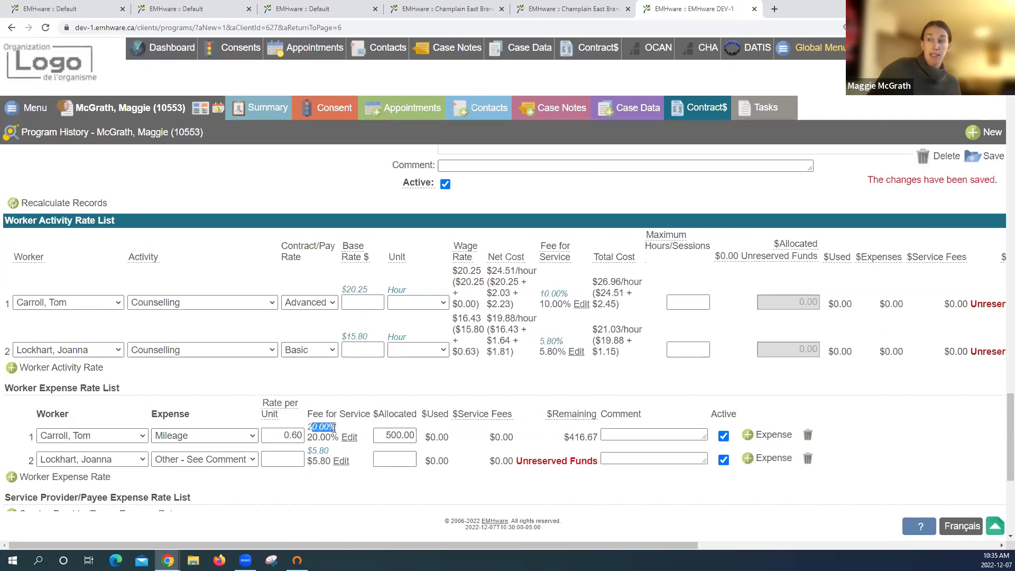
{"action": "left_click", "coordinate": [324, 427]}
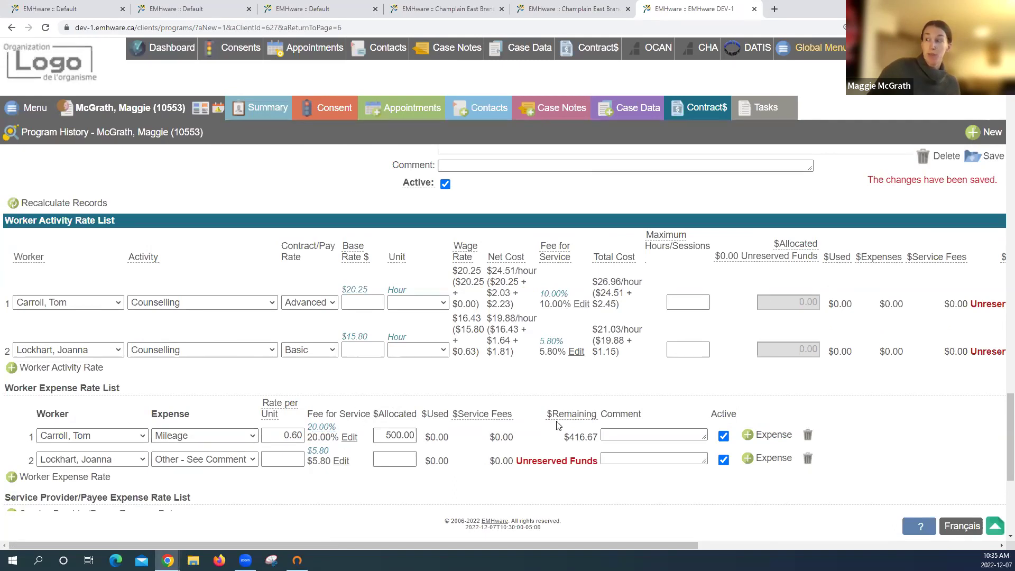
{"action": "double_click", "coordinate": [596, 438]}
{"action": "left_click", "coordinate": [585, 440]}
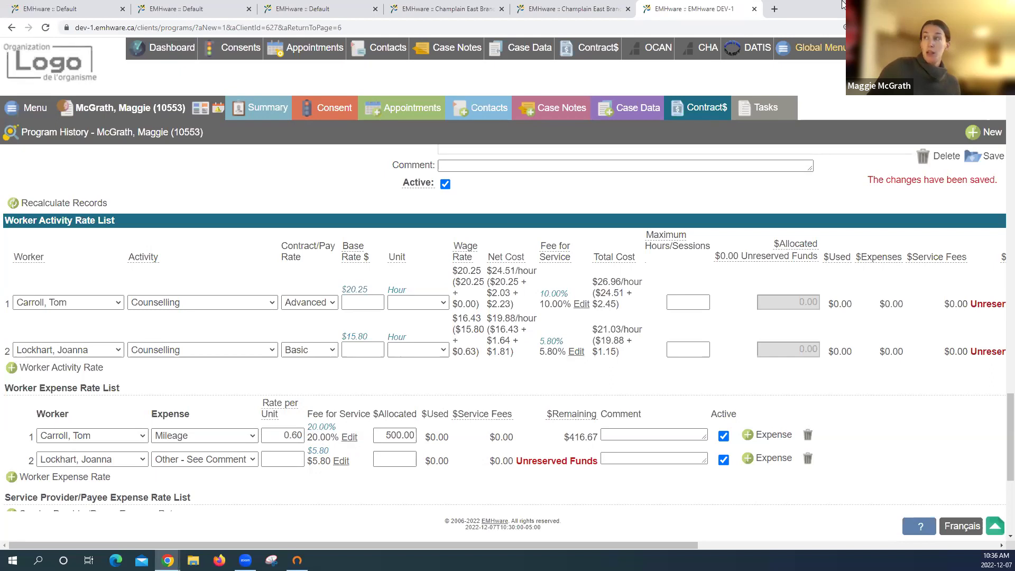
Duplicate the contract's browser tab, start a new client contact there and set its program to $Belleville Wellness
{"action": "right_click", "coordinate": [686, 6]}
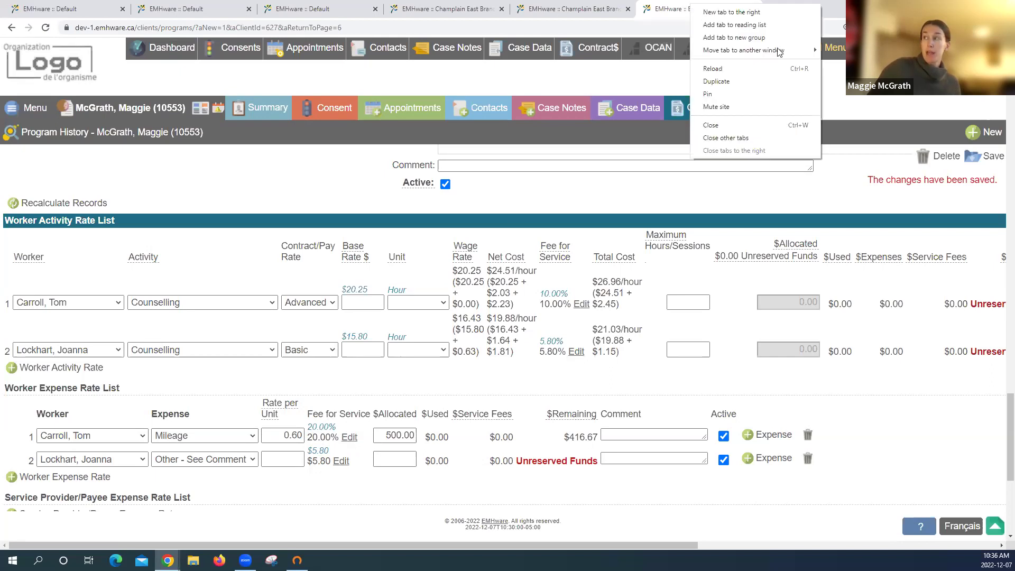
{"action": "left_click", "coordinate": [797, 82]}
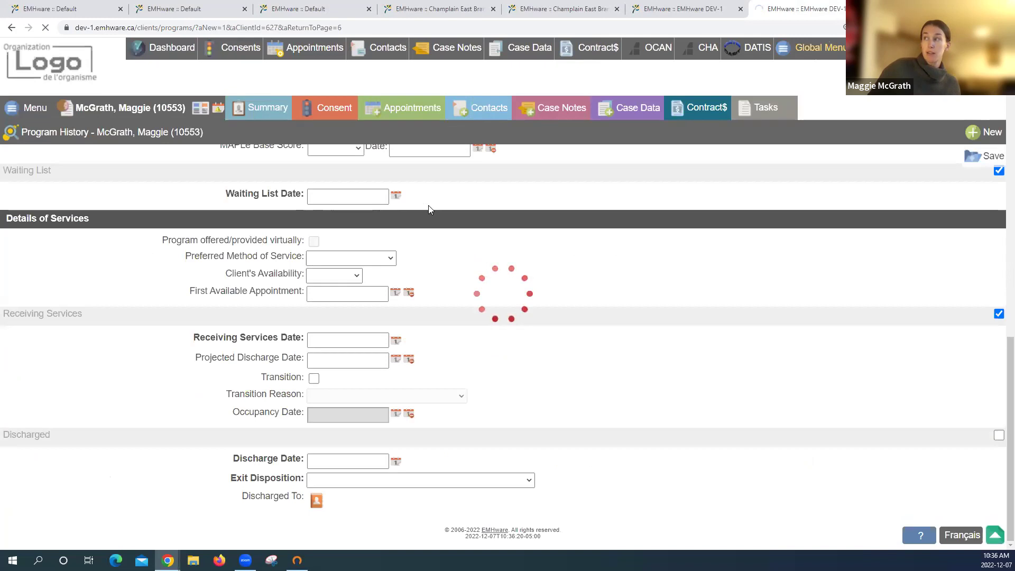
{"action": "left_click", "coordinate": [351, 214]}
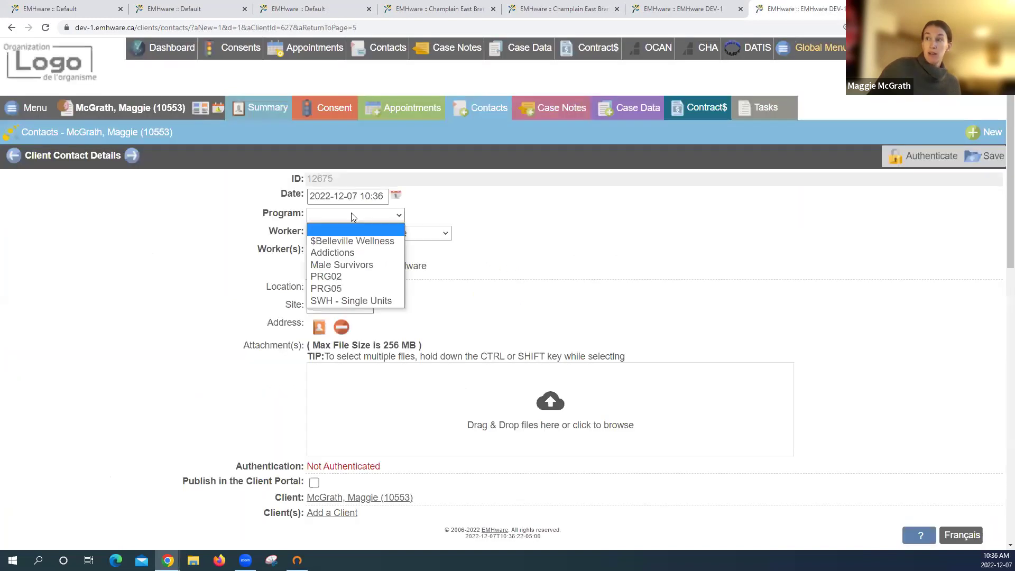
{"action": "left_click", "coordinate": [357, 237]}
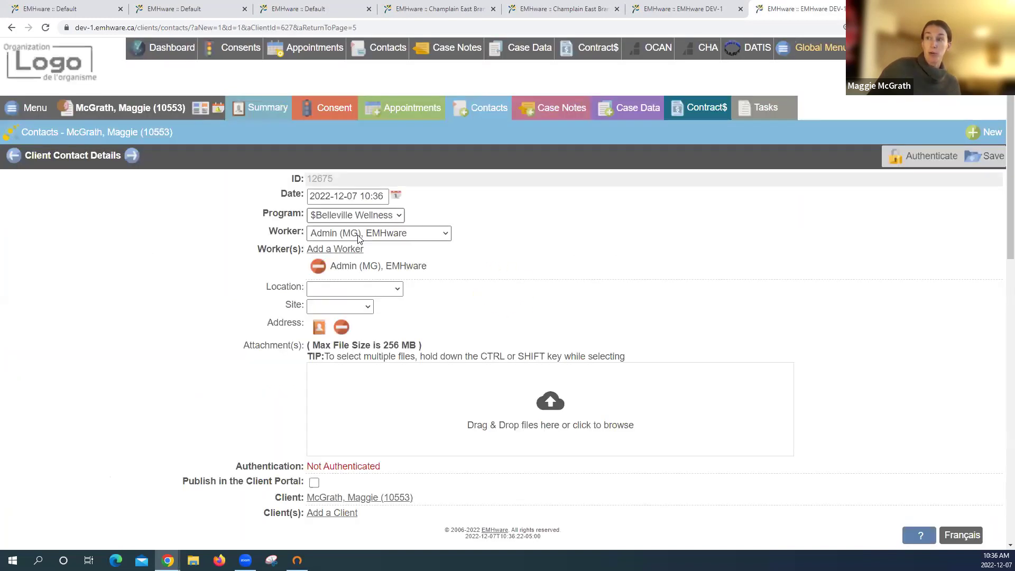
Set the contact's worker to the one with the Advanced pay rate and make the same person the Worker(s) entry
{"action": "left_click", "coordinate": [358, 236]}
{"action": "scroll", "coordinate": [373, 388], "scroll_direction": "down", "scroll_amount": 3}
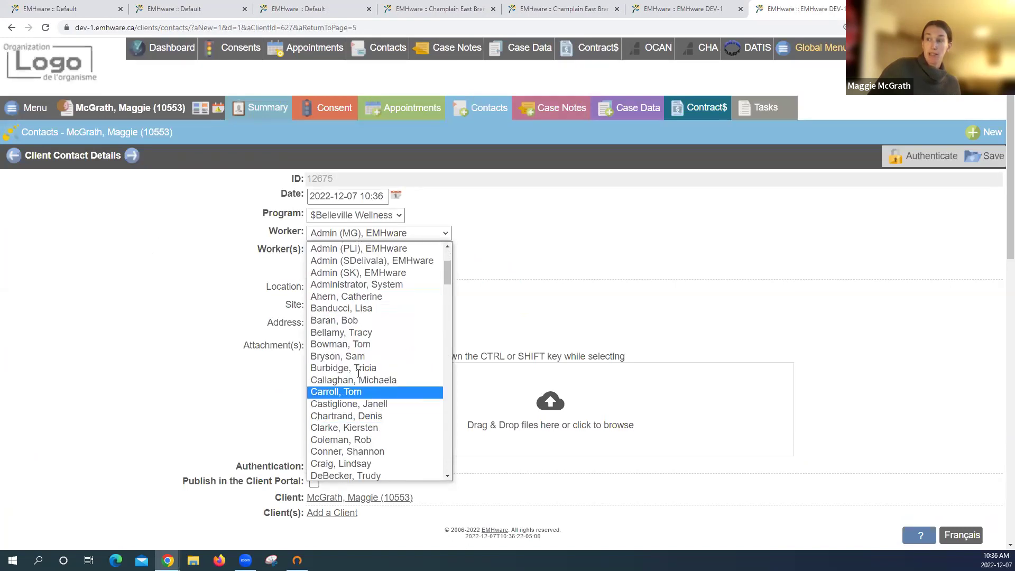
{"action": "left_click", "coordinate": [373, 392]}
{"action": "left_click", "coordinate": [336, 251]}
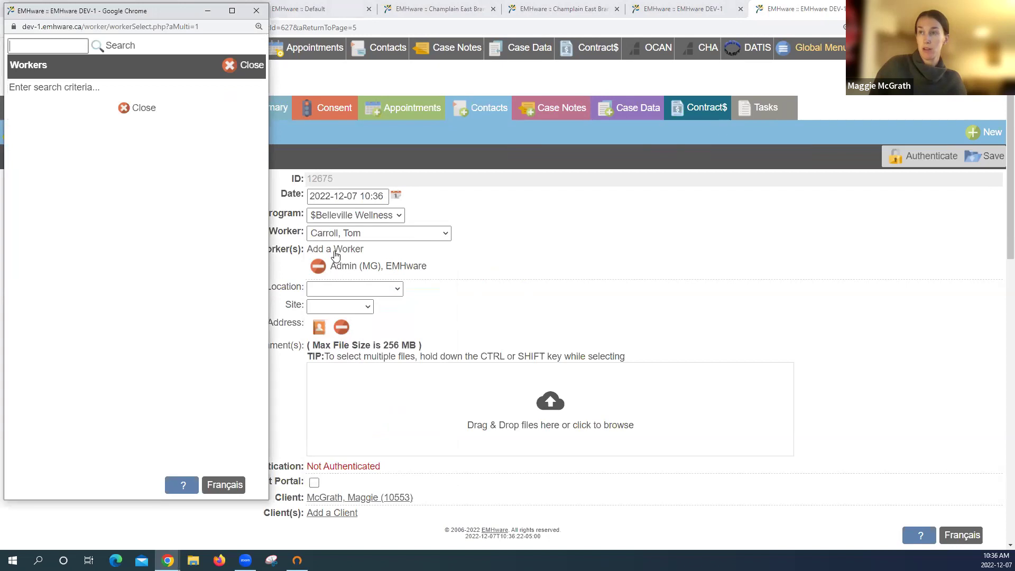
{"action": "type", "text": "tom"}
{"action": "left_click", "coordinate": [170, 115]}
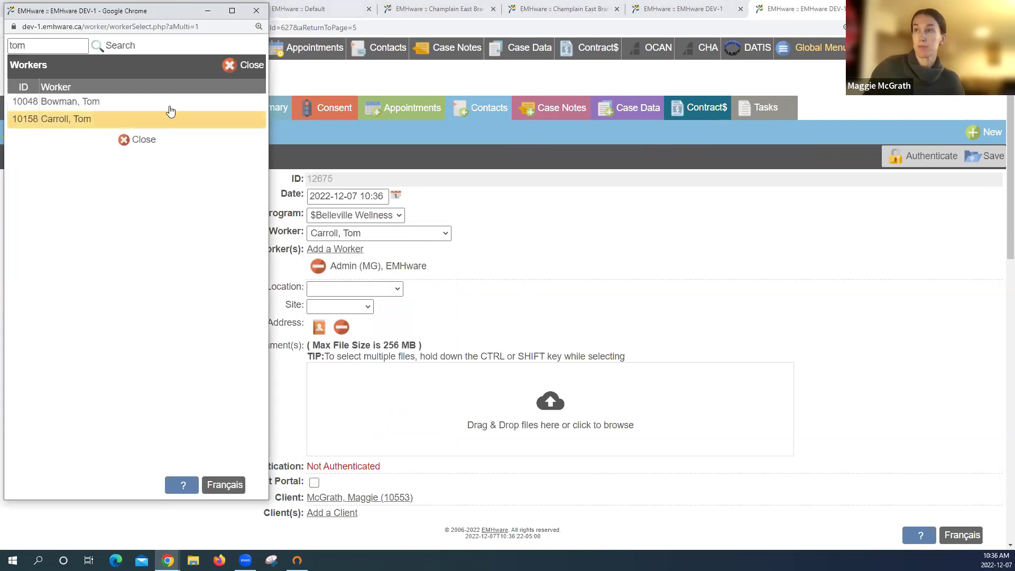
{"action": "left_click", "coordinate": [190, 66]}
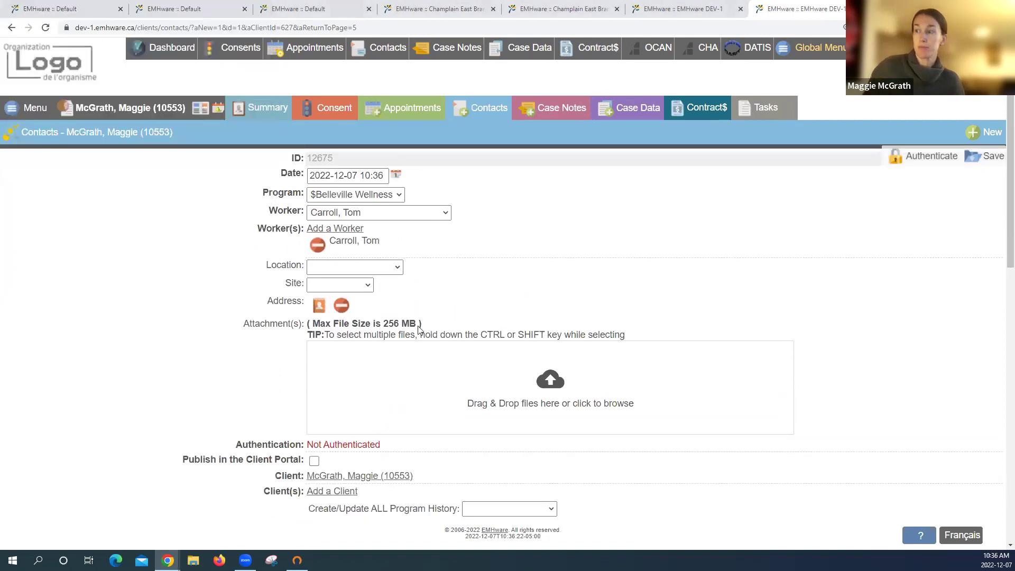
Set the contact's method to Face to Face and its activity to Counselling
{"action": "scroll", "coordinate": [354, 332], "scroll_direction": "down", "scroll_amount": 7}
{"action": "left_click", "coordinate": [354, 332]}
{"action": "left_click", "coordinate": [354, 355]}
{"action": "scroll", "coordinate": [355, 355], "scroll_direction": "down", "scroll_amount": 2}
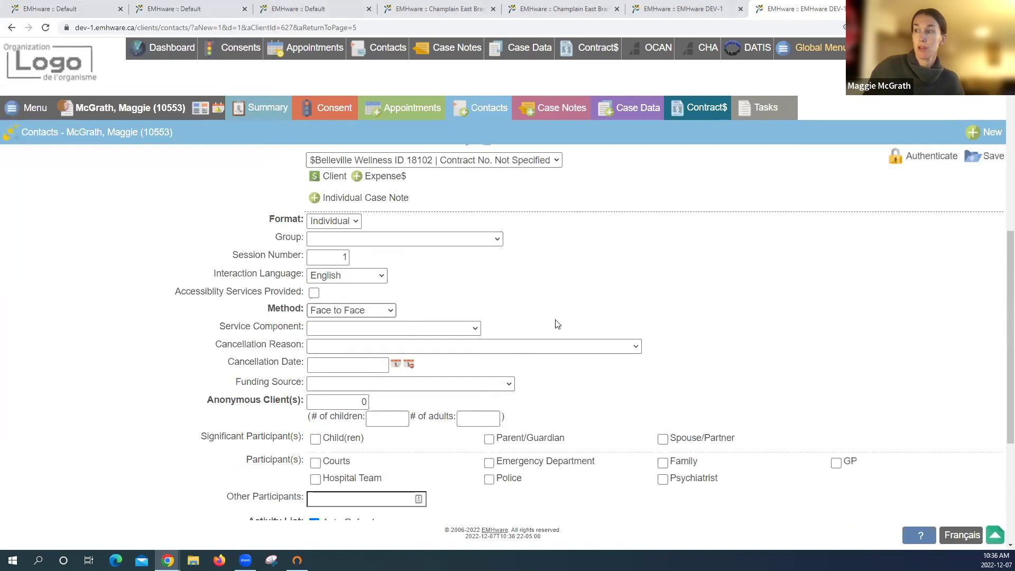
{"action": "left_click", "coordinate": [353, 456]}
{"action": "left_click", "coordinate": [356, 494]}
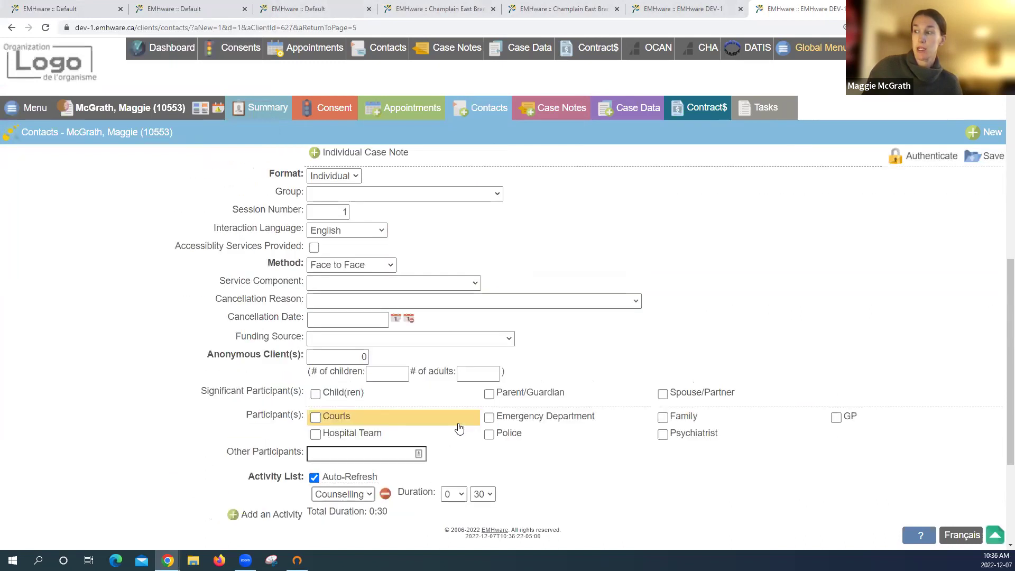
Set the Counselling activity's duration to exactly one hour and save the contact
{"action": "left_click", "coordinate": [453, 493]}
{"action": "left_click", "coordinate": [448, 264]}
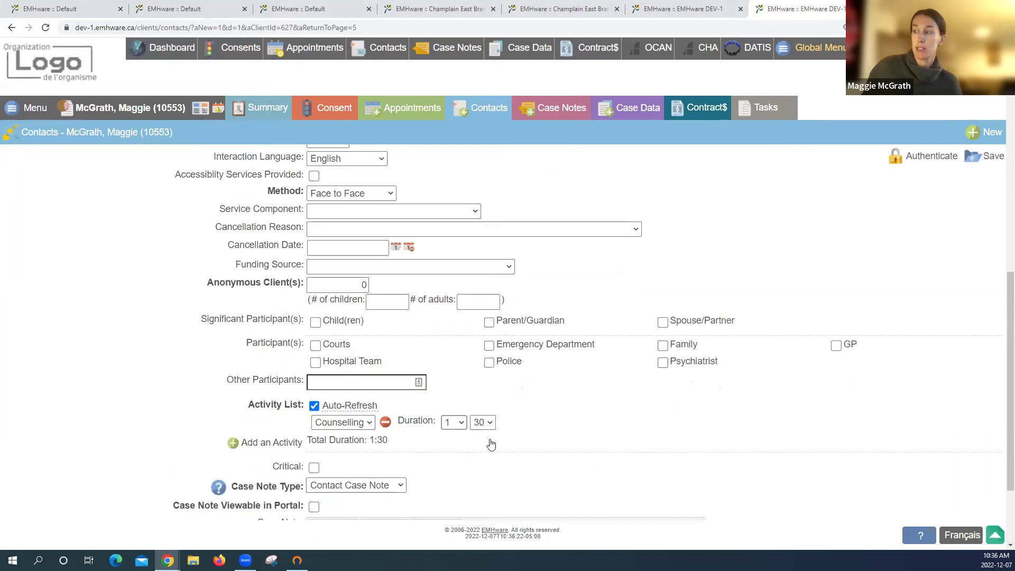
{"action": "left_click", "coordinate": [489, 494]}
{"action": "scroll", "coordinate": [479, 275], "scroll_direction": "up", "scroll_amount": 3}
{"action": "left_click", "coordinate": [479, 252]}
{"action": "scroll", "coordinate": [954, 189], "scroll_direction": "down", "scroll_amount": 1}
{"action": "scroll", "coordinate": [967, 169], "scroll_direction": "up", "scroll_amount": 1}
{"action": "left_click", "coordinate": [988, 156]}
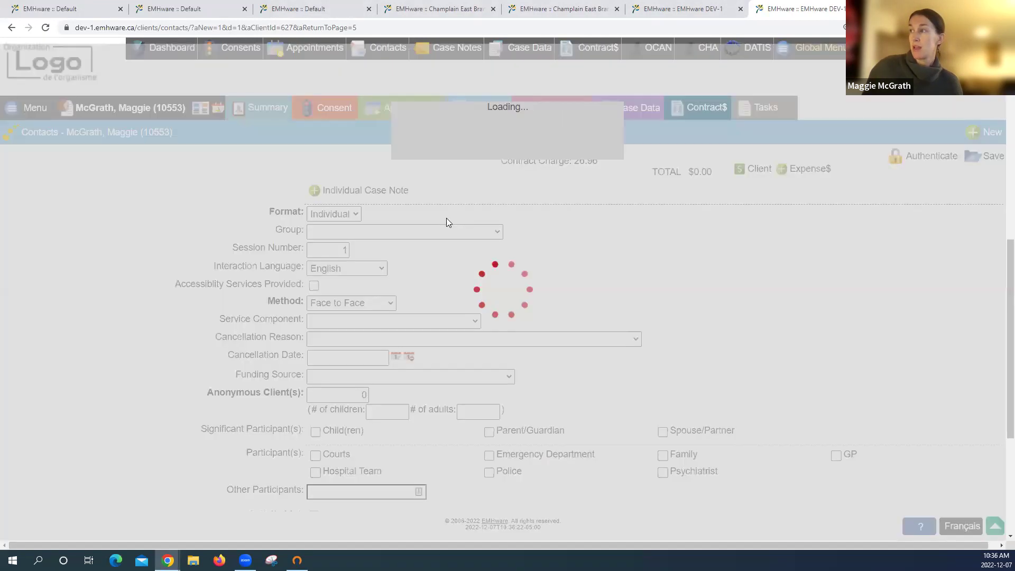
Review the saved contact's contract charge and funds remaining under the $Belleville Wellness contract
{"action": "left_click", "coordinate": [418, 203]}
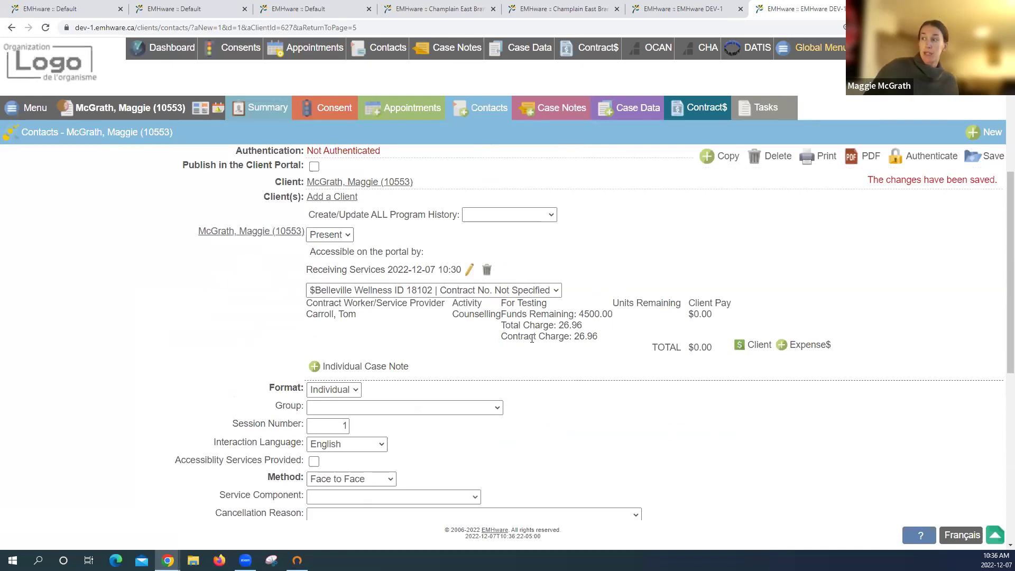
{"action": "left_click_drag", "start_coordinate": [501, 337], "coordinate": [603, 344]}
{"action": "left_click", "coordinate": [603, 315]}
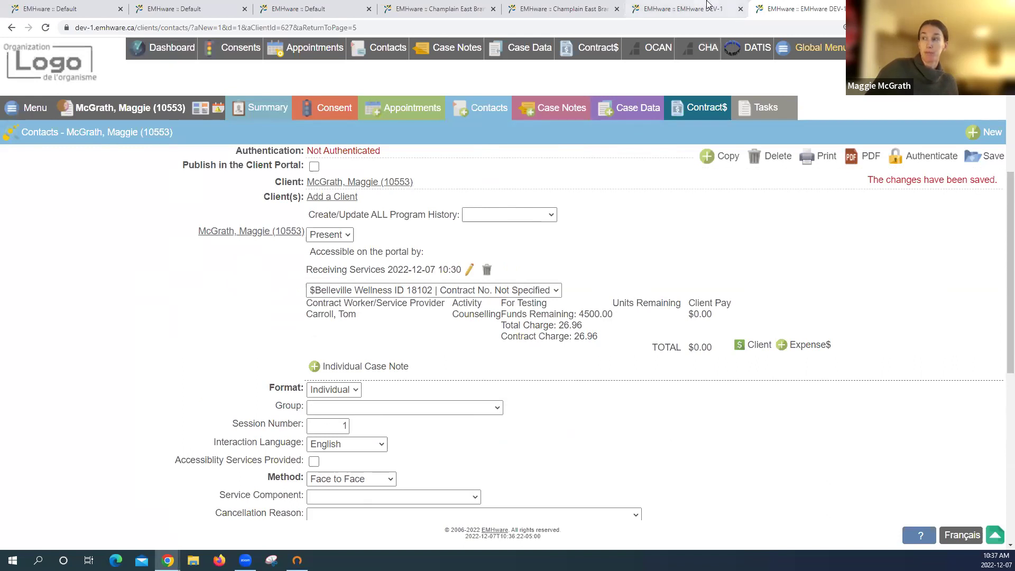
Return to the client's program history and examine the Used amount against the worker budget's Unreserved Funds
{"action": "left_click", "coordinate": [687, 8]}
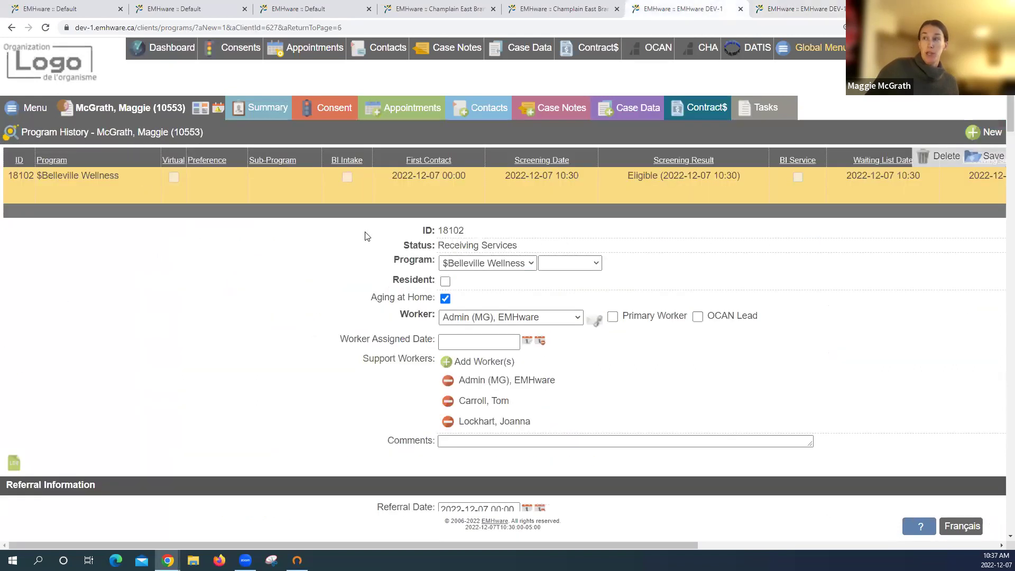
{"action": "scroll", "coordinate": [745, 288], "scroll_direction": "down", "scroll_amount": 2}
{"action": "scroll", "coordinate": [777, 305], "scroll_direction": "down", "scroll_amount": 7}
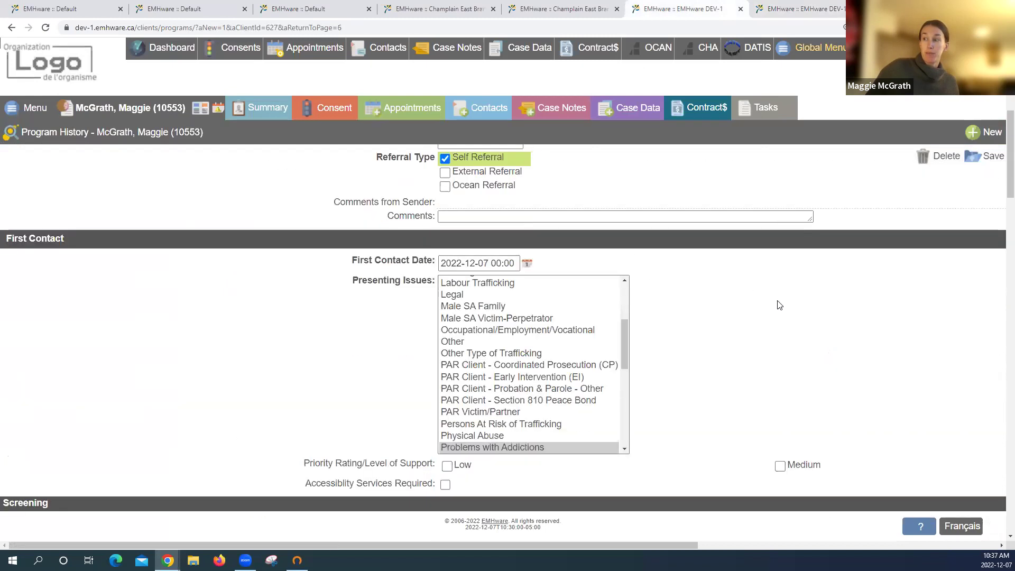
{"action": "scroll", "coordinate": [777, 305], "scroll_direction": "down", "scroll_amount": 20}
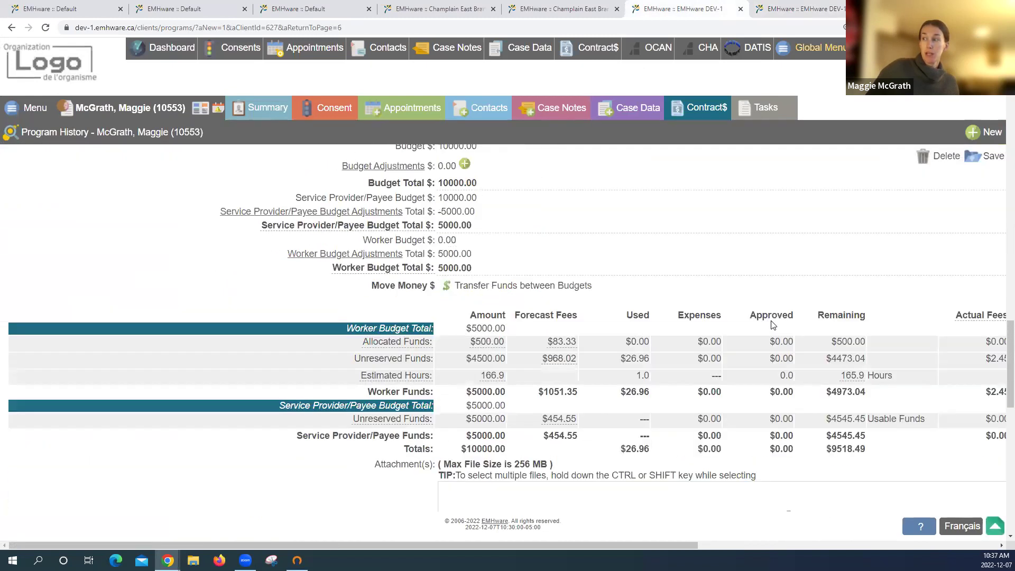
{"action": "scroll", "coordinate": [771, 322], "scroll_direction": "down", "scroll_amount": 2}
{"action": "left_click_drag", "start_coordinate": [621, 296], "coordinate": [640, 296]}
{"action": "left_click", "coordinate": [661, 296]}
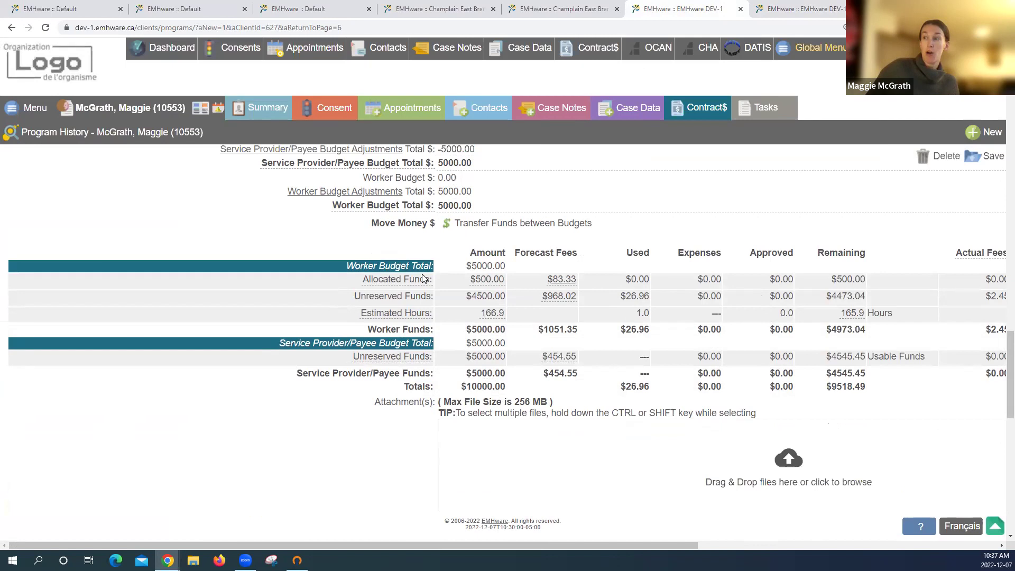
{"action": "left_click_drag", "start_coordinate": [342, 291], "coordinate": [443, 300]}
{"action": "left_click", "coordinate": [445, 301]}
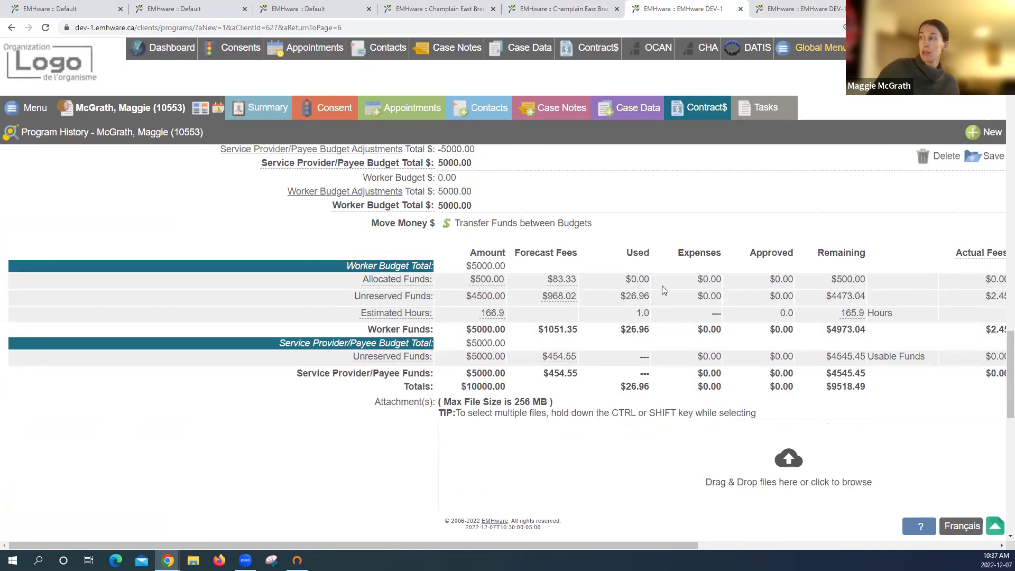
Start an expense record from the Mileage rate with activity Counselling, the Advanced-rate worker and expense type Mileage
{"action": "scroll", "coordinate": [661, 285], "scroll_direction": "down", "scroll_amount": 4}
{"action": "scroll", "coordinate": [659, 283], "scroll_direction": "down", "scroll_amount": 4}
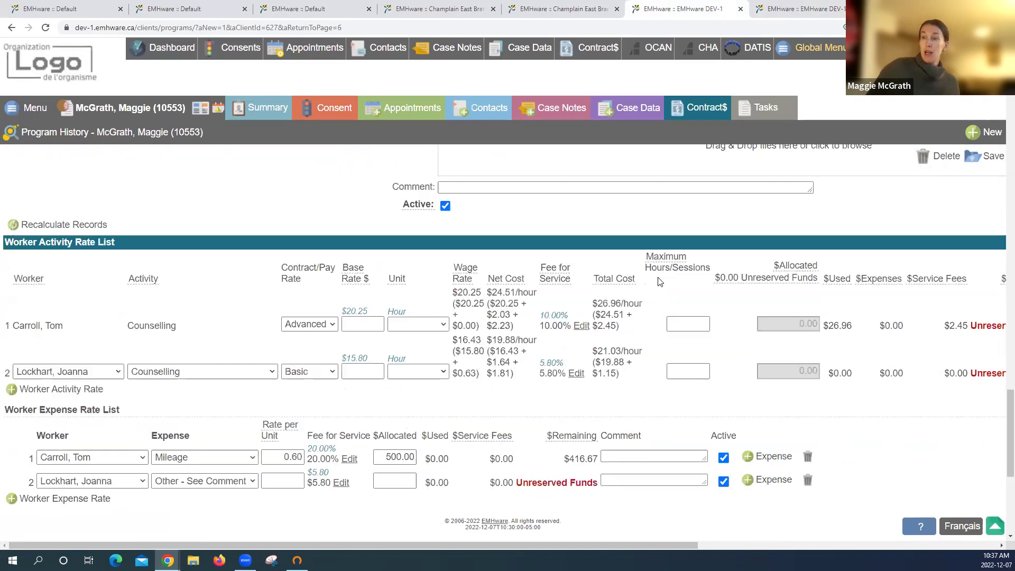
{"action": "left_click", "coordinate": [751, 371]}
{"action": "left_click", "coordinate": [182, 171]}
{"action": "left_click", "coordinate": [179, 207]}
{"action": "left_click", "coordinate": [174, 266]}
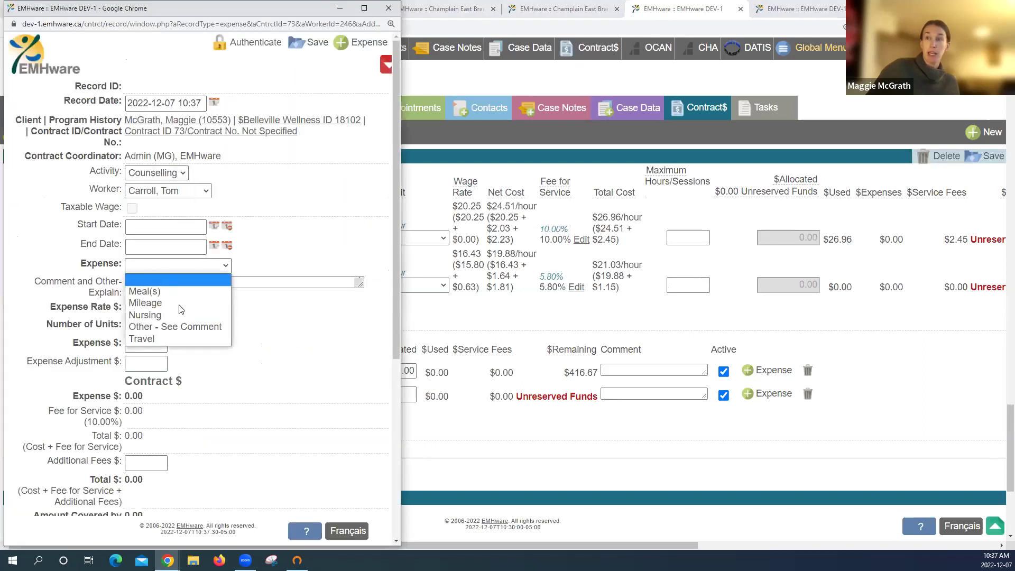
{"action": "left_click", "coordinate": [159, 303]}
Set the mileage expense to 20 units, check its fee for service, then save and close the record
{"action": "scroll", "coordinate": [152, 219], "scroll_direction": "down", "scroll_amount": 2}
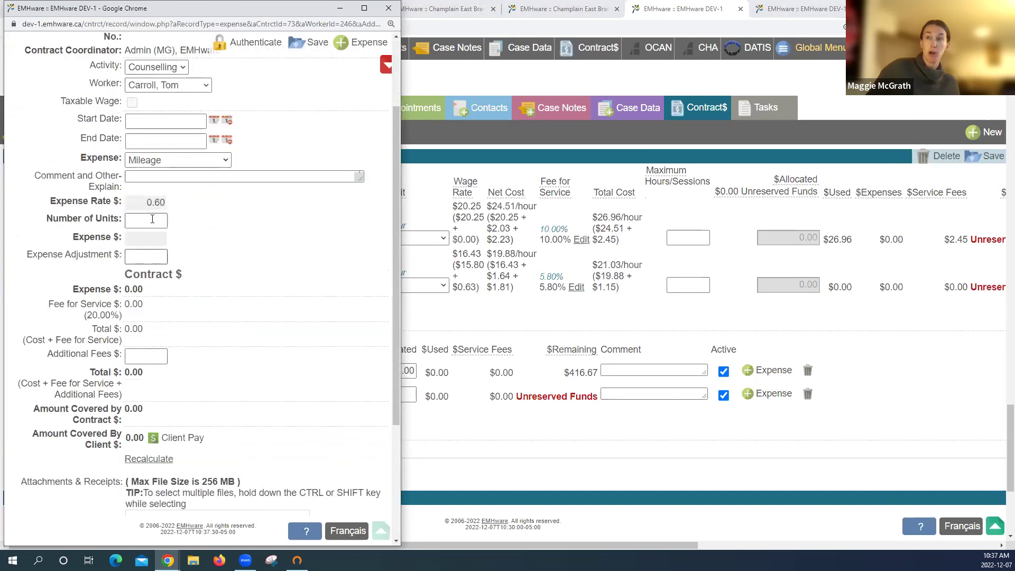
{"action": "left_click", "coordinate": [312, 223]}
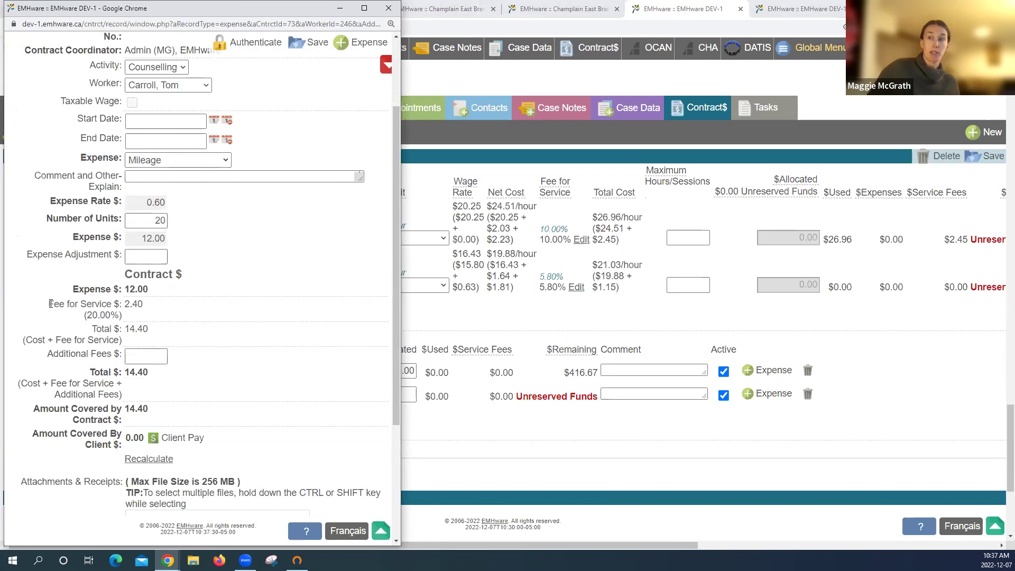
{"action": "left_click_drag", "start_coordinate": [50, 304], "coordinate": [163, 310]}
{"action": "left_click", "coordinate": [164, 309]}
{"action": "left_click", "coordinate": [316, 49]}
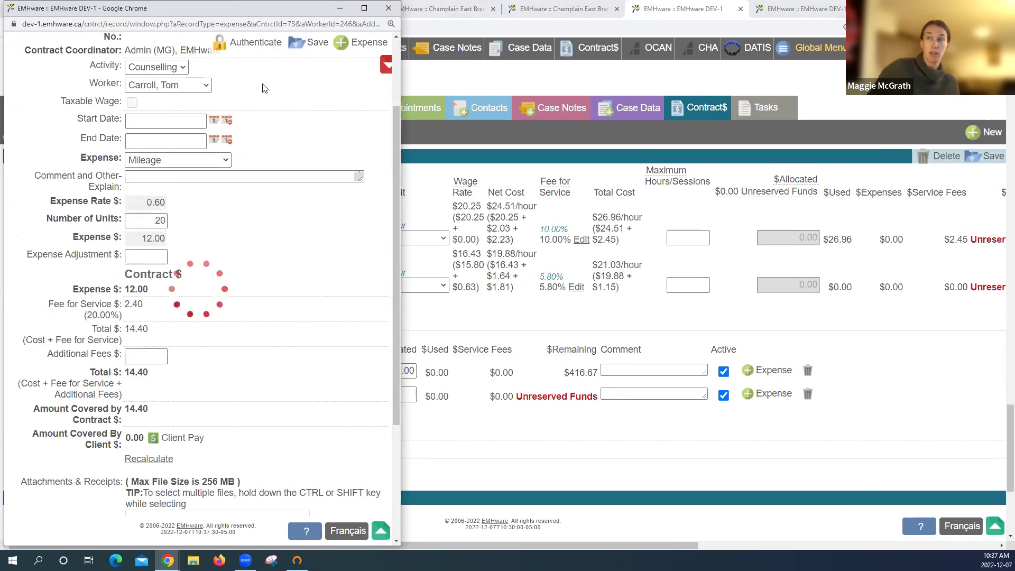
{"action": "left_click", "coordinate": [389, 10]}
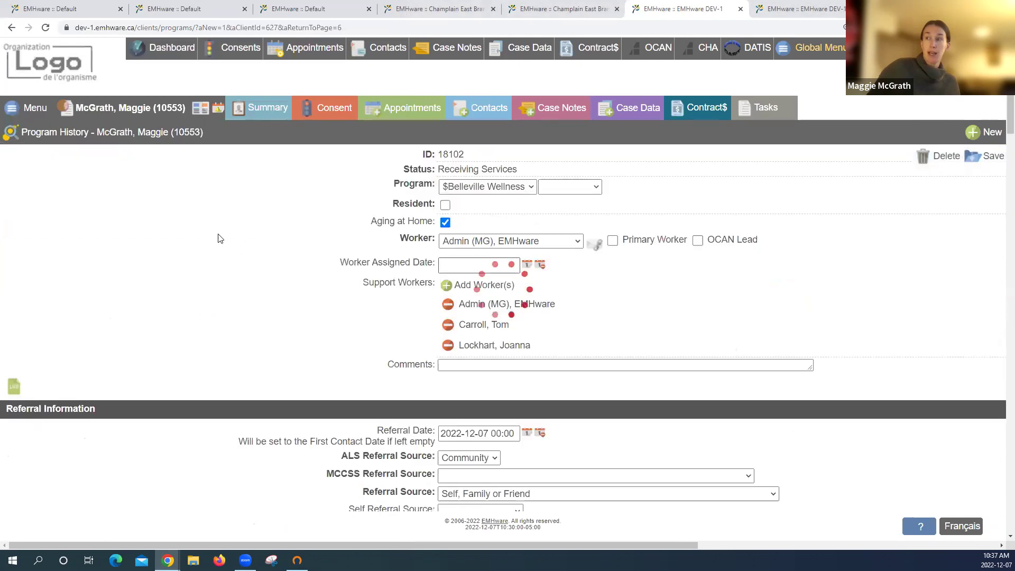
Examine how the mileage expense affects the contract's Allocated Funds and the worker rate lists
{"action": "scroll", "coordinate": [221, 231], "scroll_direction": "down", "scroll_amount": 6}
{"action": "scroll", "coordinate": [221, 230], "scroll_direction": "down", "scroll_amount": 20}
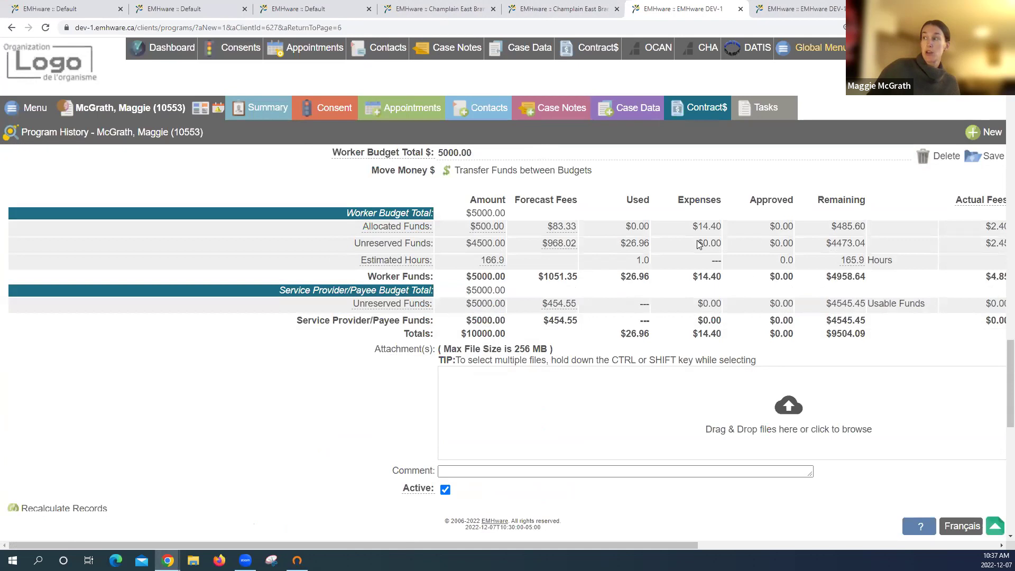
{"action": "triple_click", "coordinate": [705, 229]}
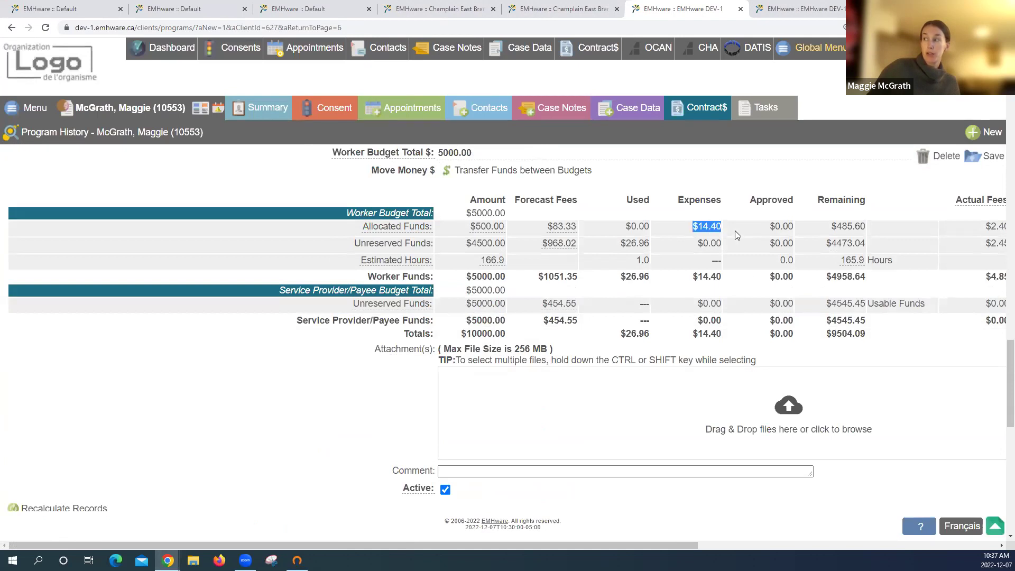
{"action": "left_click", "coordinate": [737, 234]}
{"action": "scroll", "coordinate": [735, 234], "scroll_direction": "down", "scroll_amount": 5}
{"action": "scroll", "coordinate": [735, 234], "scroll_direction": "down", "scroll_amount": 4}
{"action": "scroll", "coordinate": [392, 256], "scroll_direction": "up", "scroll_amount": 10}
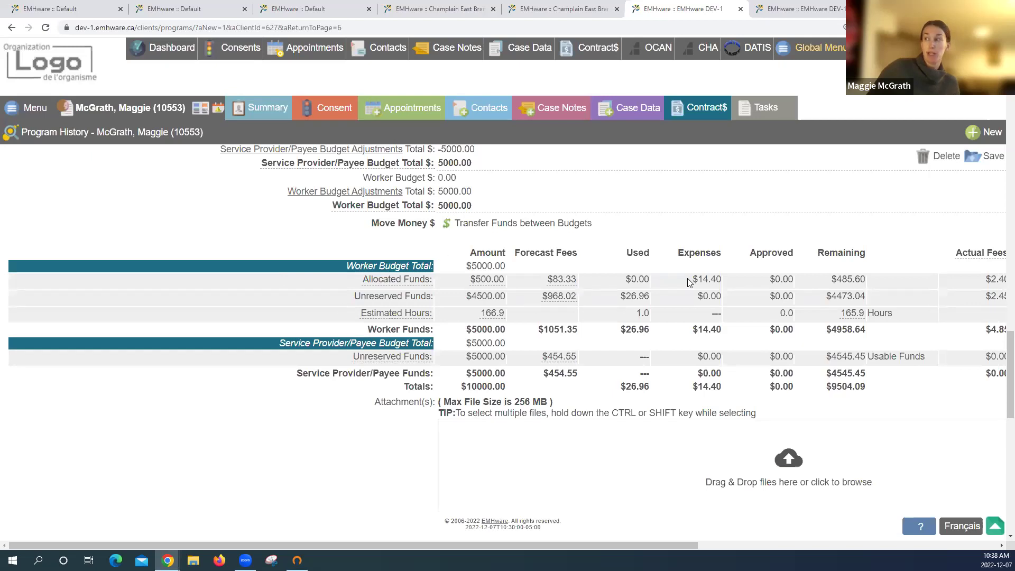
{"action": "scroll", "coordinate": [709, 296], "scroll_direction": "down", "scroll_amount": 8}
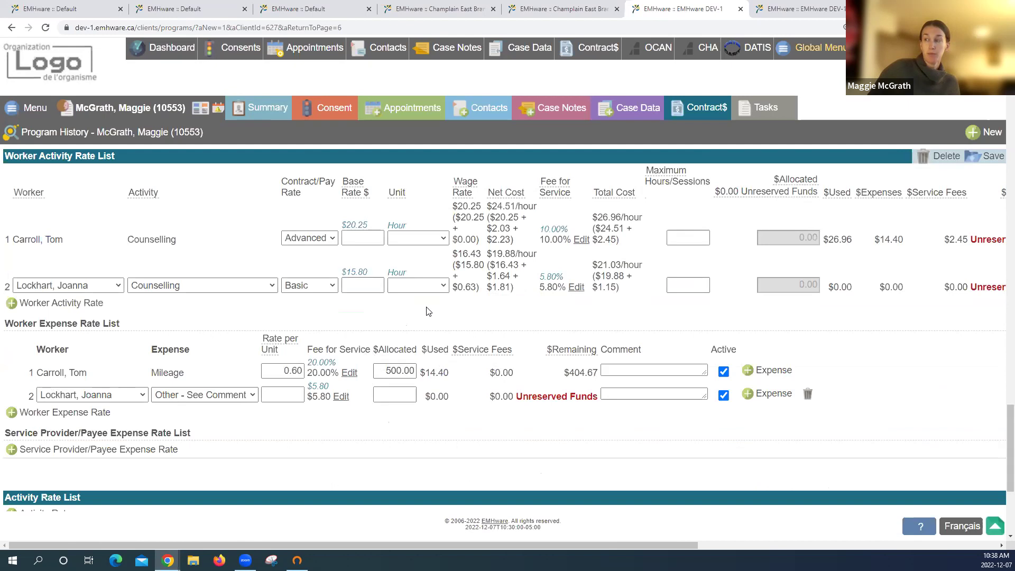
Add a Service Provider/Payee expense rate and start assigning a community support from the client's address book
{"action": "scroll", "coordinate": [428, 309], "scroll_direction": "down", "scroll_amount": 2}
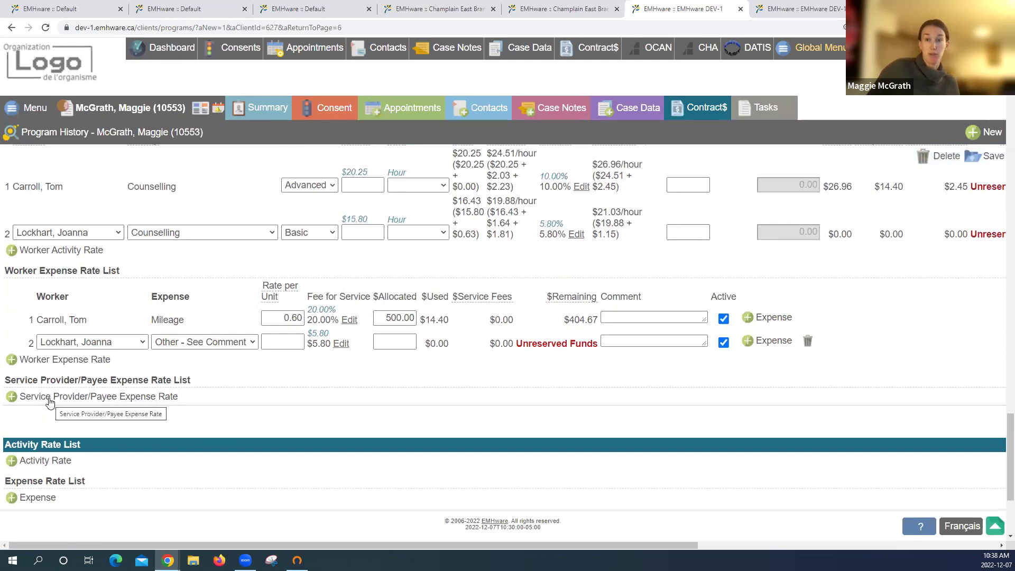
{"action": "left_click", "coordinate": [115, 402]}
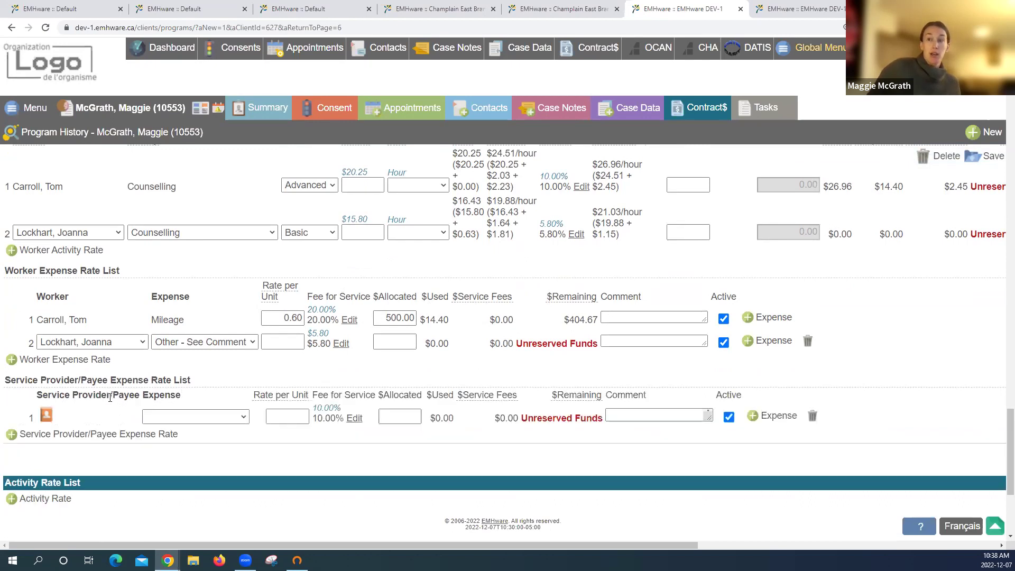
{"action": "left_click", "coordinate": [47, 415]}
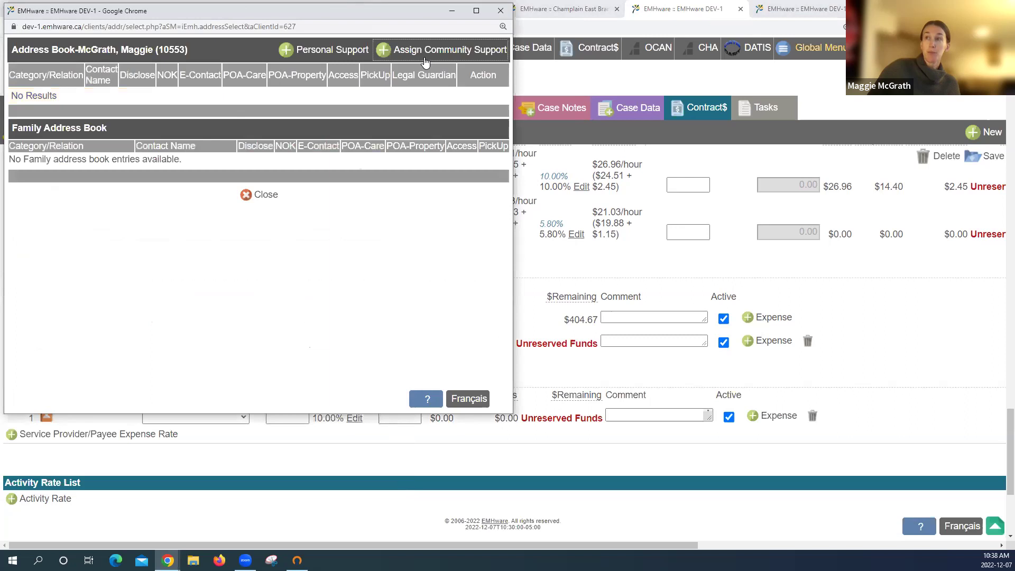
{"action": "left_click", "coordinate": [423, 50]}
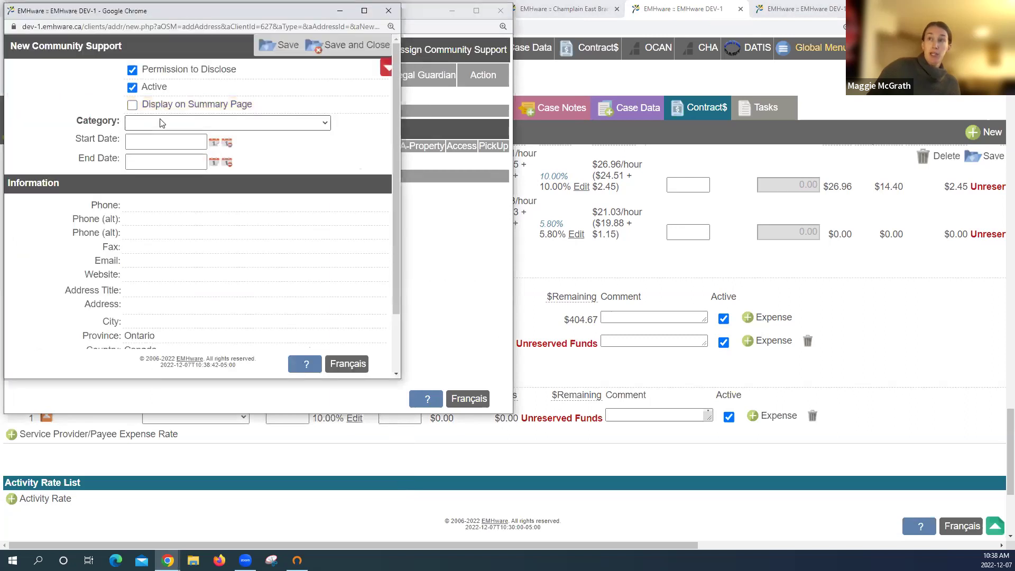
Save the EMHware DEMO B Therapist / Psychologist entry as a community support and select it as the rate's service provider
{"action": "left_click", "coordinate": [161, 122]}
{"action": "scroll", "coordinate": [272, 222], "scroll_direction": "down", "scroll_amount": 5}
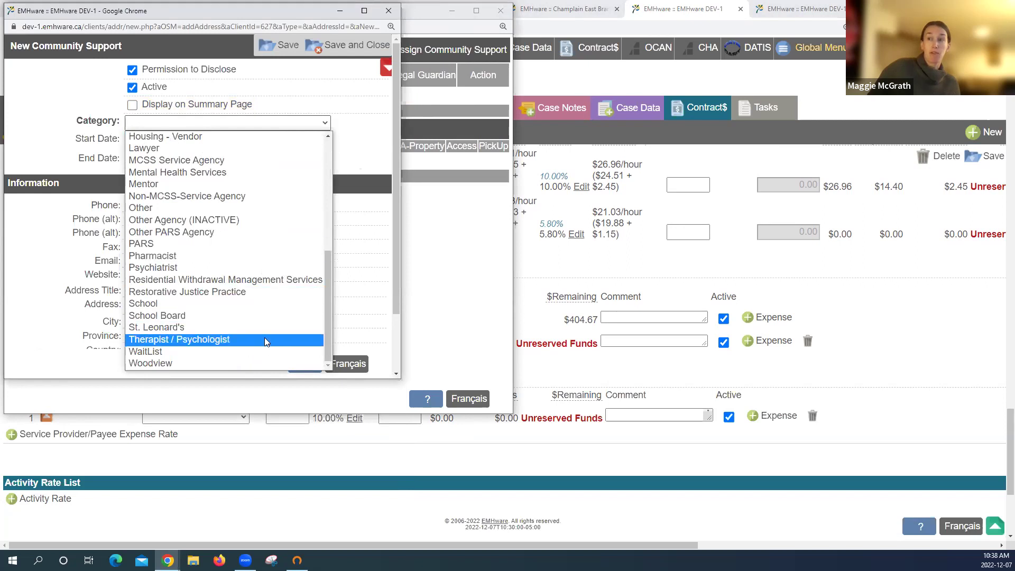
{"action": "left_click", "coordinate": [265, 340]}
{"action": "left_click", "coordinate": [190, 146]}
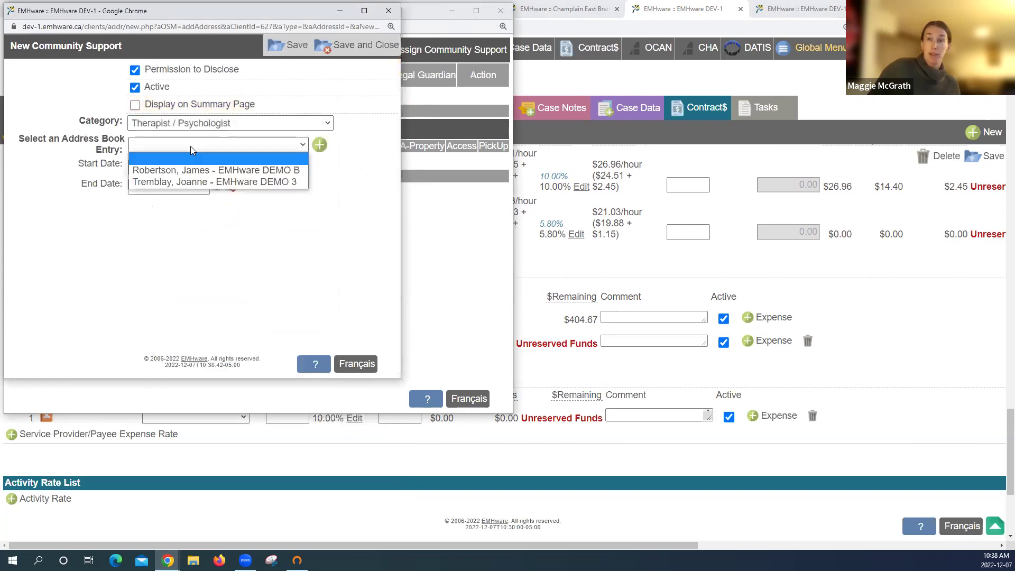
{"action": "left_click", "coordinate": [196, 172]}
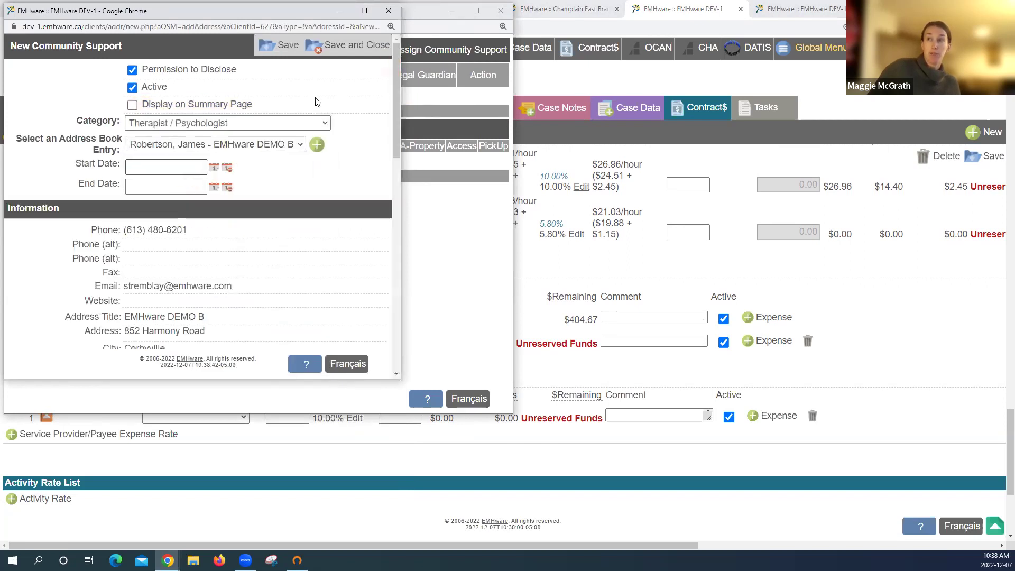
{"action": "left_click", "coordinate": [351, 46]}
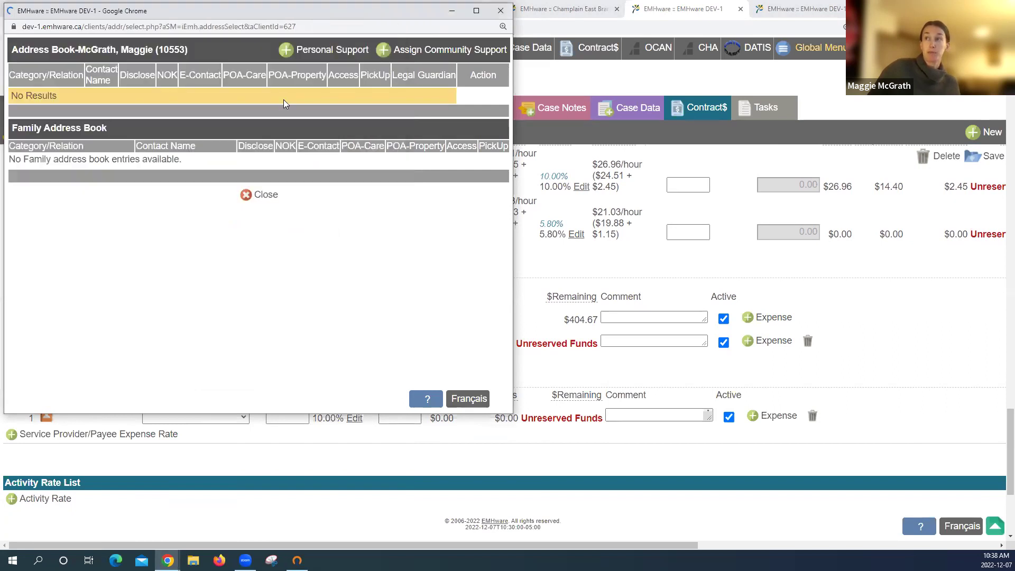
{"action": "left_click", "coordinate": [481, 110]}
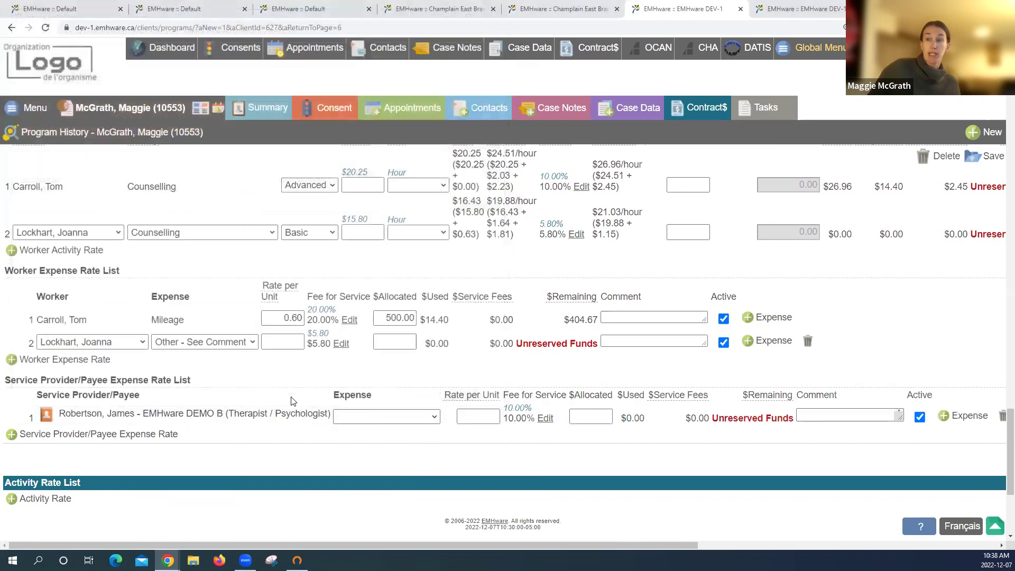
Set the service provider rate's expense to Other - See Comment, allocate $500 to it and save the contract
{"action": "left_click", "coordinate": [394, 416]}
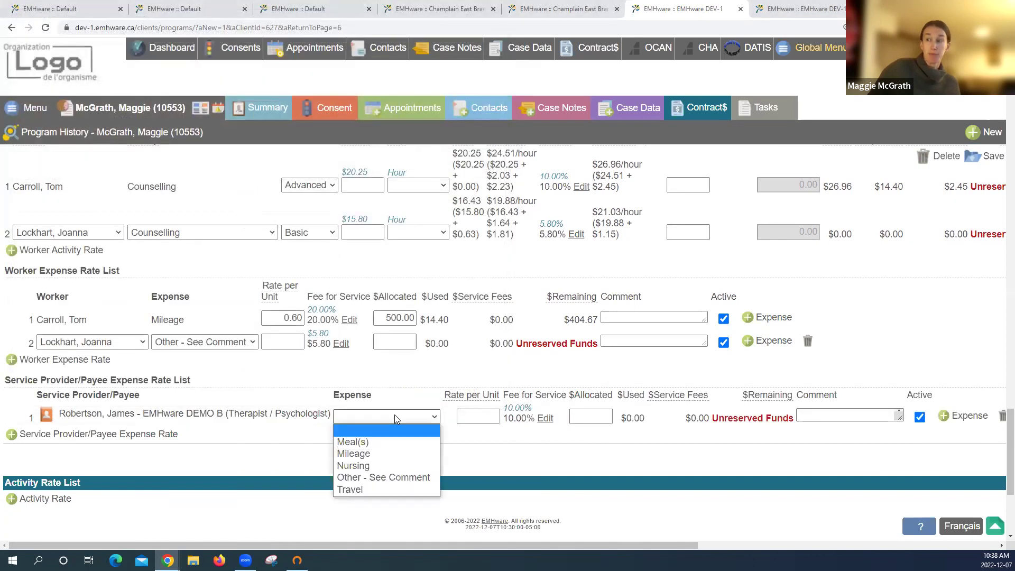
{"action": "left_click", "coordinate": [421, 477]}
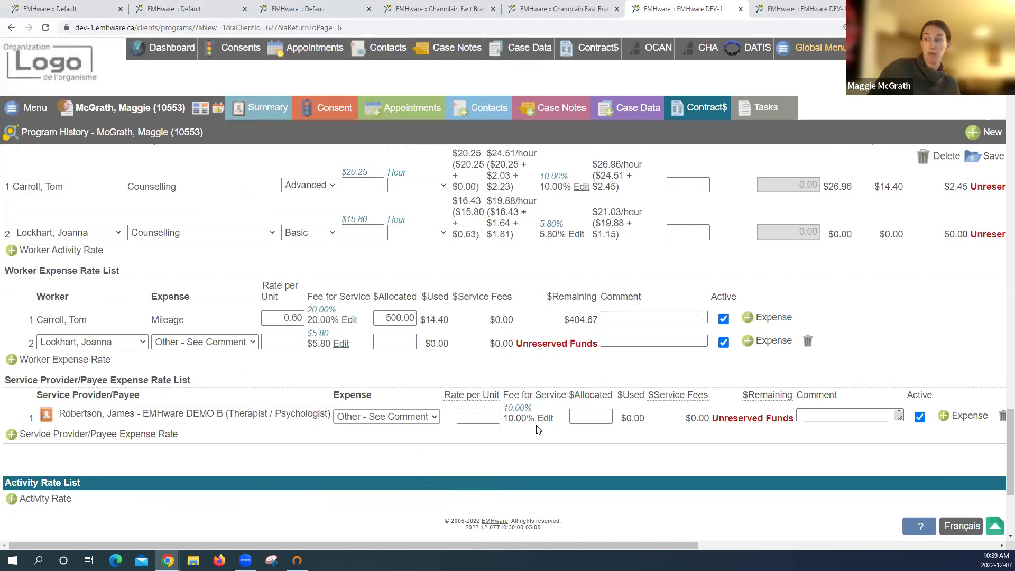
{"action": "left_click", "coordinate": [591, 417]}
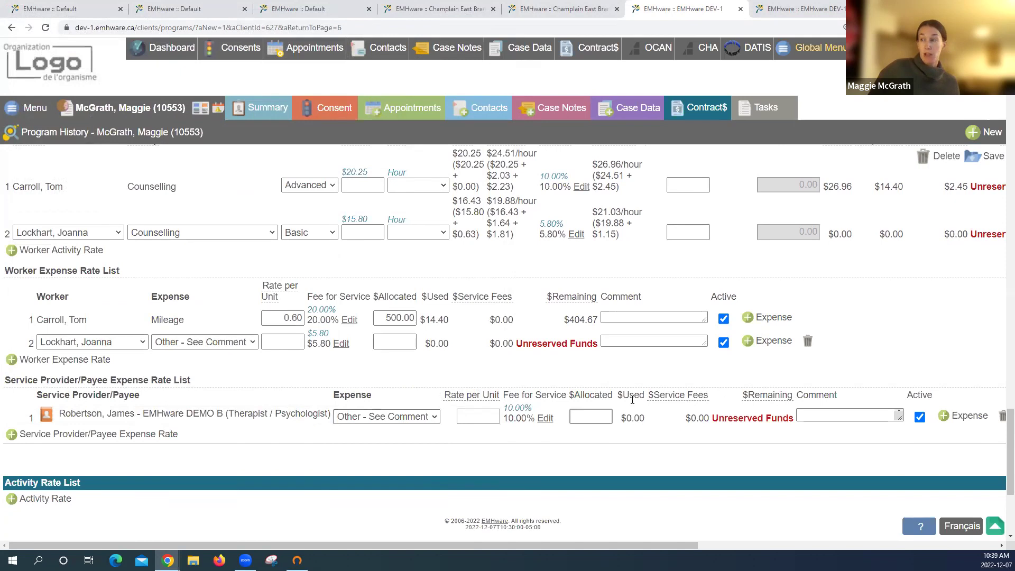
{"action": "type", "text": "500"}
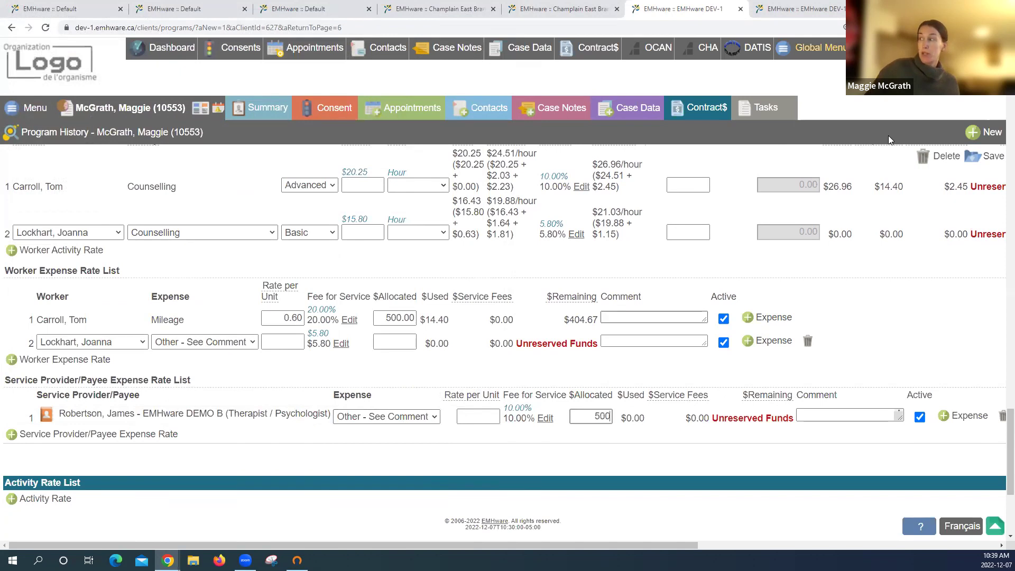
{"action": "left_click", "coordinate": [992, 160]}
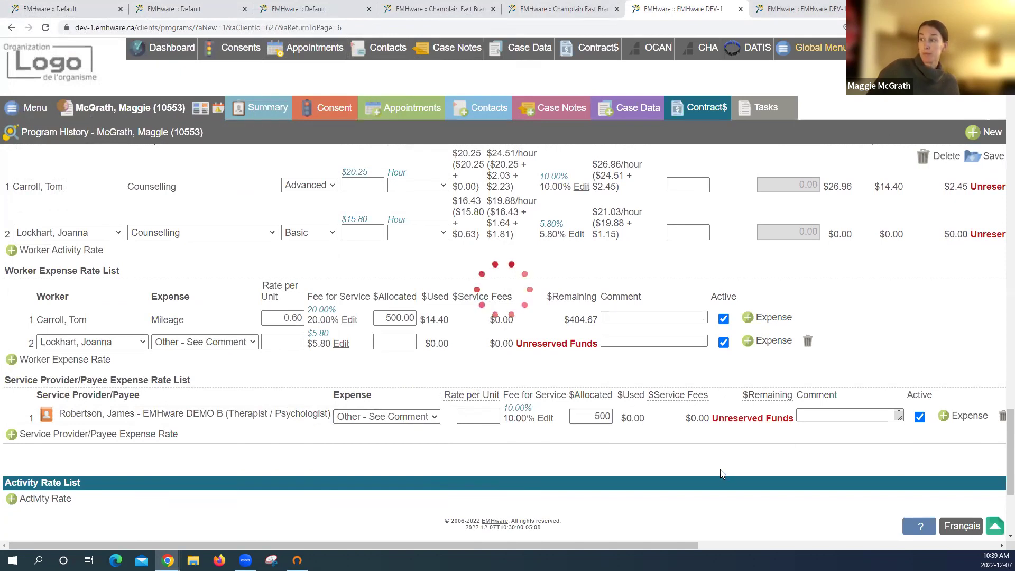
Start a new expense record for the contract's service provider/payee rate and set its expense to Other - See Comment
{"action": "scroll", "coordinate": [712, 468], "scroll_direction": "up", "scroll_amount": 1}
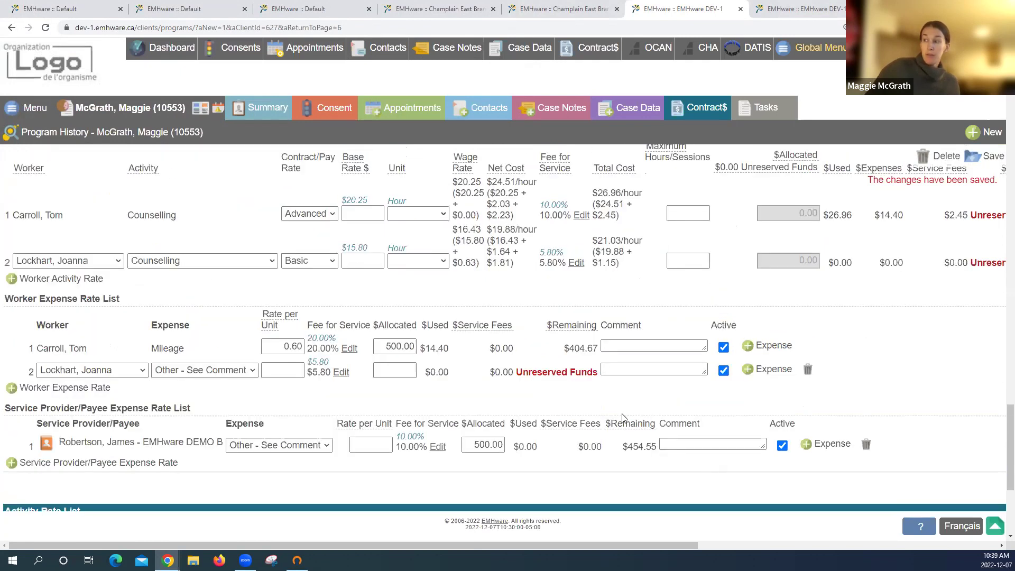
{"action": "left_click", "coordinate": [827, 449]}
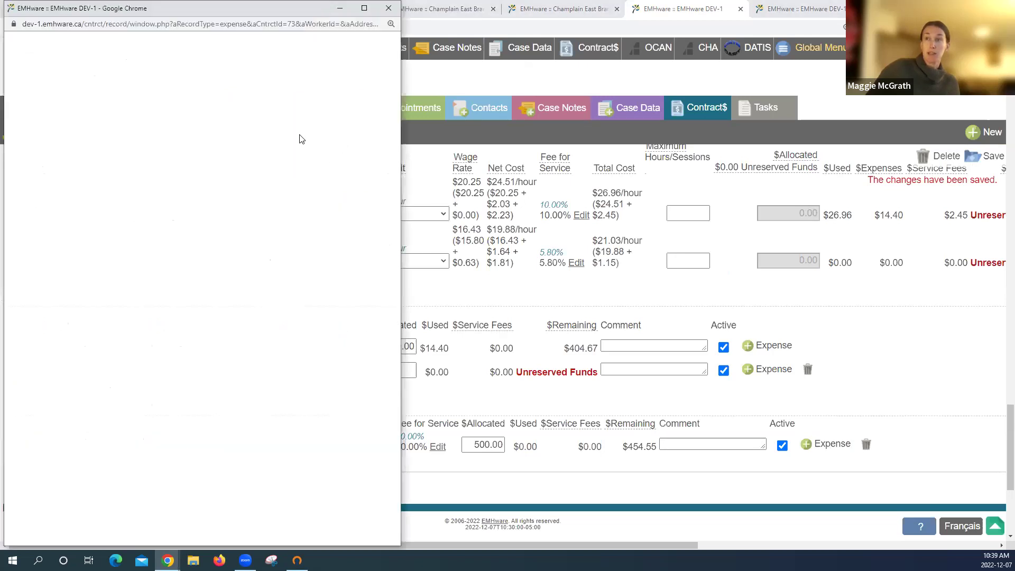
{"action": "left_click", "coordinate": [178, 189]}
{"action": "left_click", "coordinate": [177, 188]}
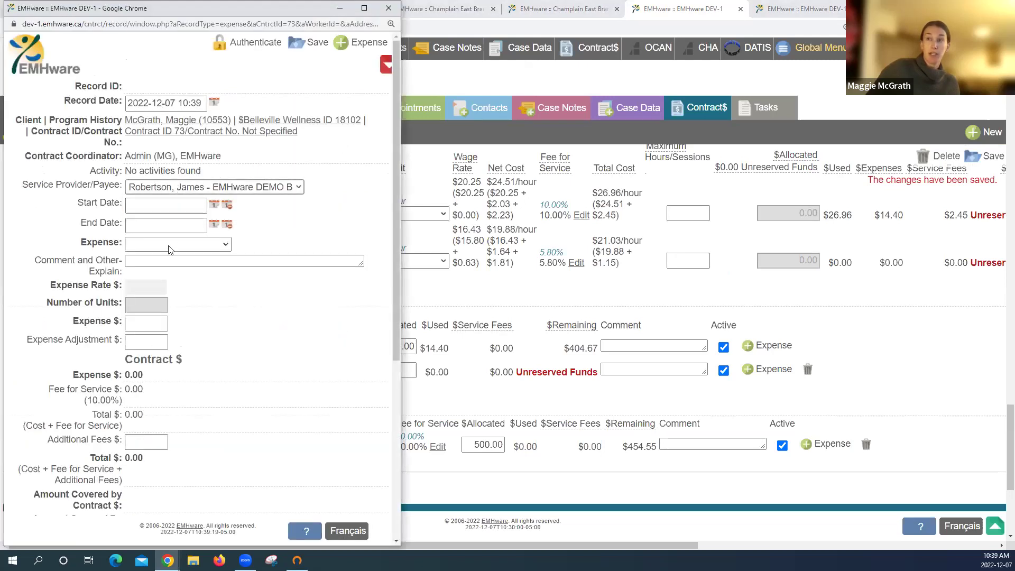
{"action": "left_click", "coordinate": [169, 246]}
{"action": "left_click", "coordinate": [192, 305]}
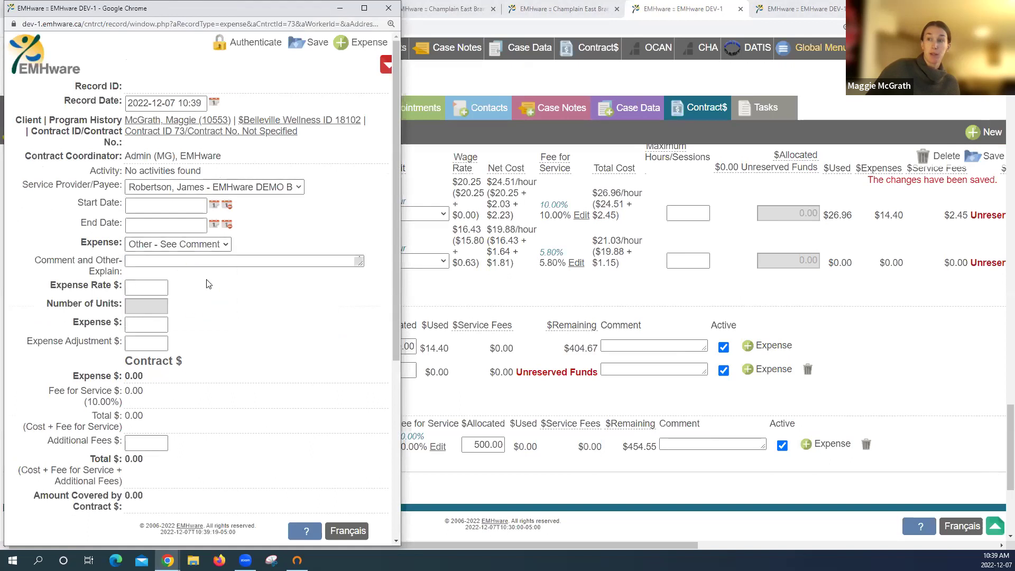
Set the record's expense amount to $100, check the calculated service fee and save the expense record
{"action": "left_click", "coordinate": [150, 325]}
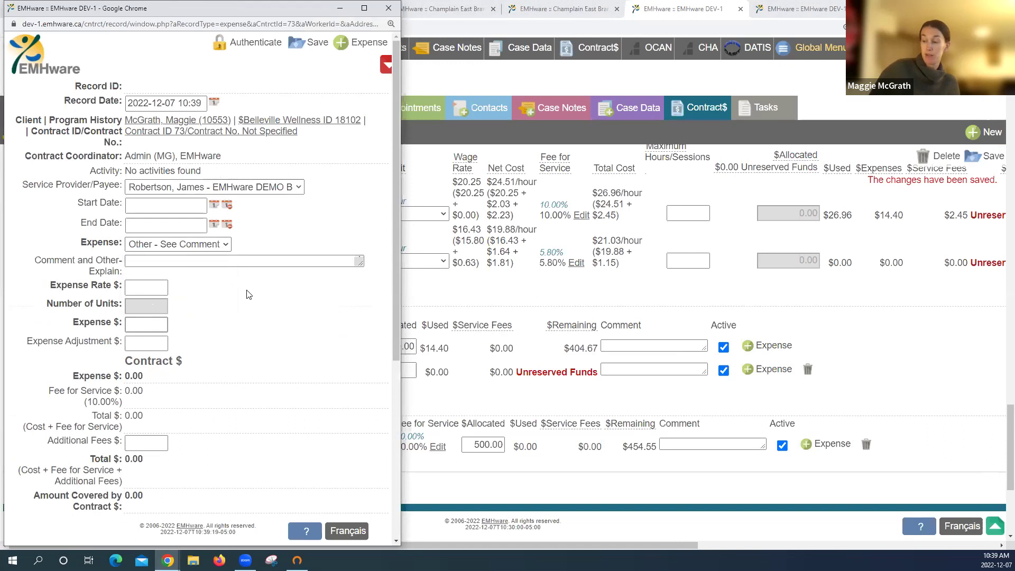
{"action": "left_click", "coordinate": [249, 294]}
{"action": "scroll", "coordinate": [280, 306], "scroll_direction": "down", "scroll_amount": 1}
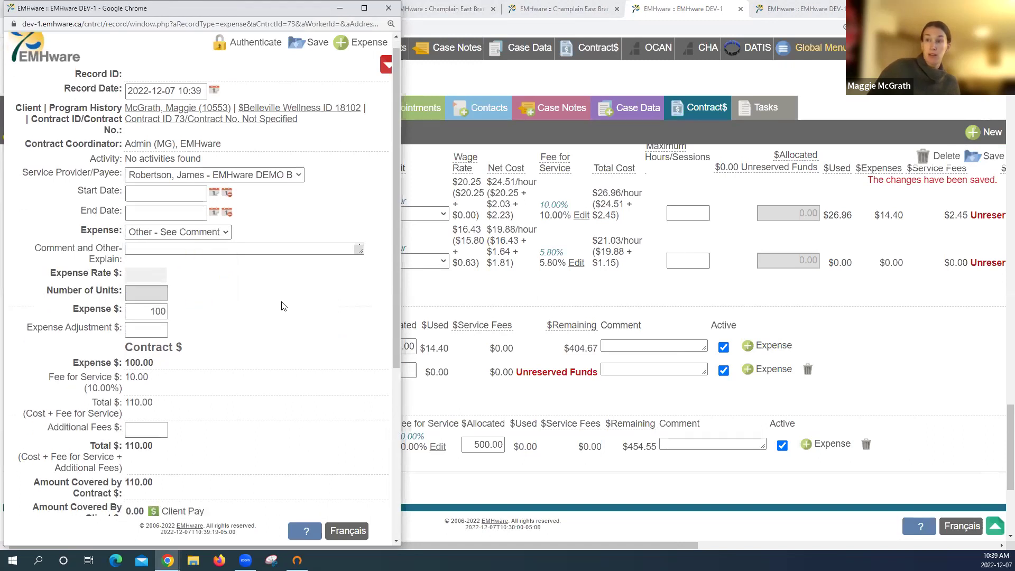
{"action": "left_click_drag", "start_coordinate": [47, 337], "coordinate": [138, 365]}
{"action": "left_click", "coordinate": [158, 349]}
{"action": "left_click", "coordinate": [172, 365]}
{"action": "left_click", "coordinate": [138, 364]}
{"action": "left_click", "coordinate": [306, 43]}
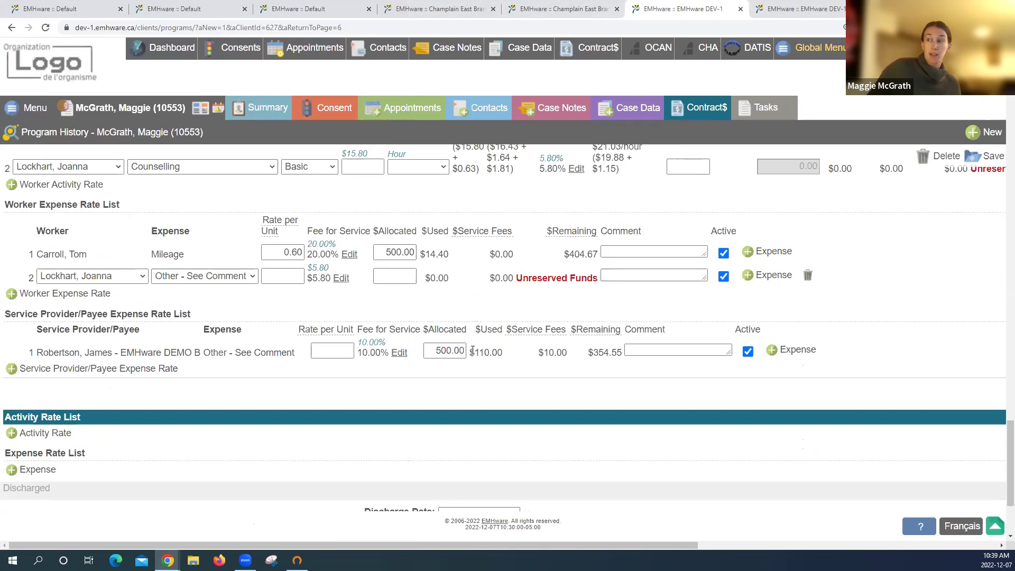
Examine how the service provider expense affects its rate's used and remaining amounts and the contract's budget totals
{"action": "double_click", "coordinate": [530, 357]}
{"action": "left_click", "coordinate": [530, 357]}
{"action": "scroll", "coordinate": [674, 377], "scroll_direction": "up", "scroll_amount": 2}
{"action": "scroll", "coordinate": [674, 377], "scroll_direction": "up", "scroll_amount": 10}
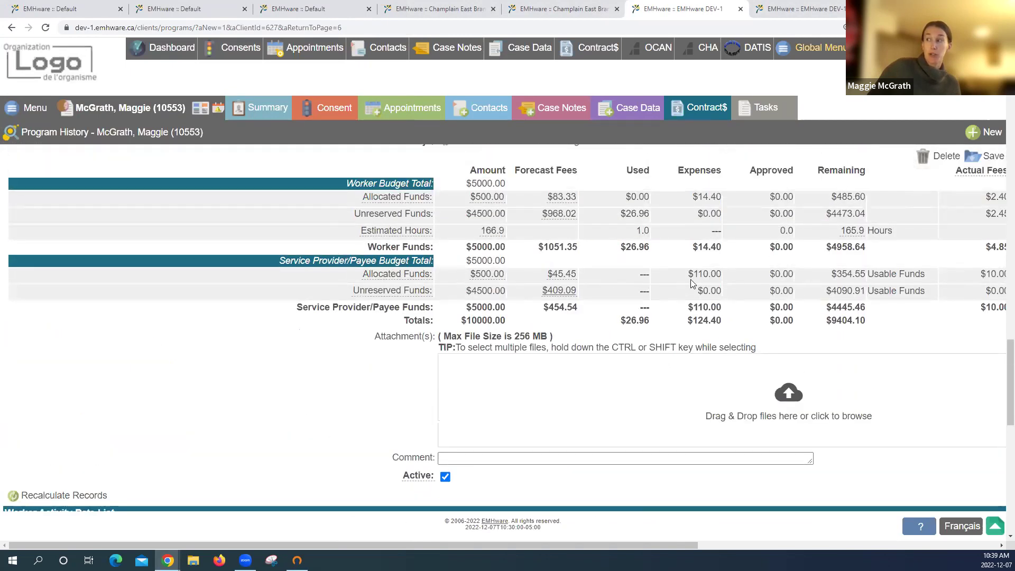
{"action": "left_click_drag", "start_coordinate": [690, 276], "coordinate": [732, 276]}
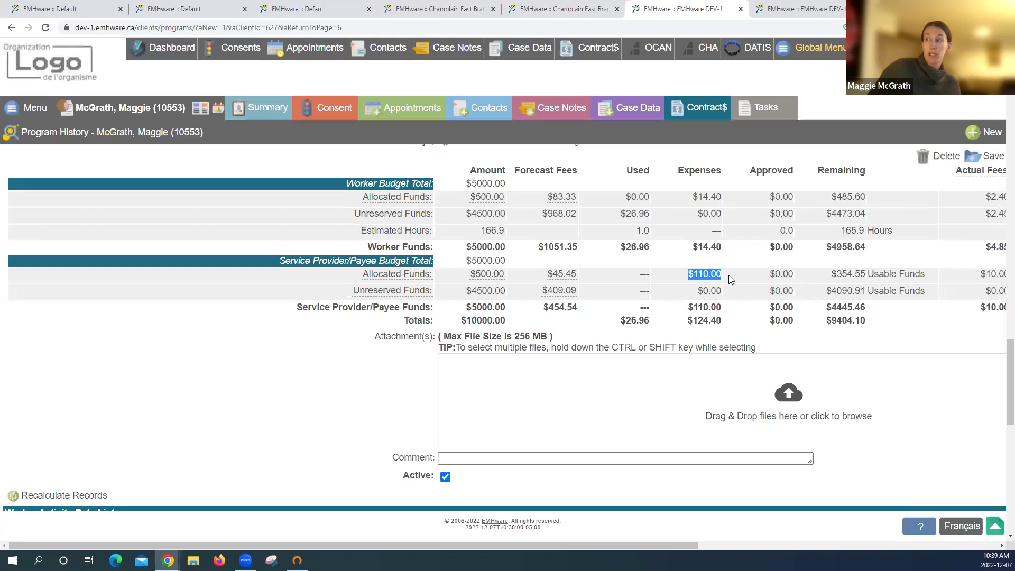
{"action": "left_click", "coordinate": [744, 273]}
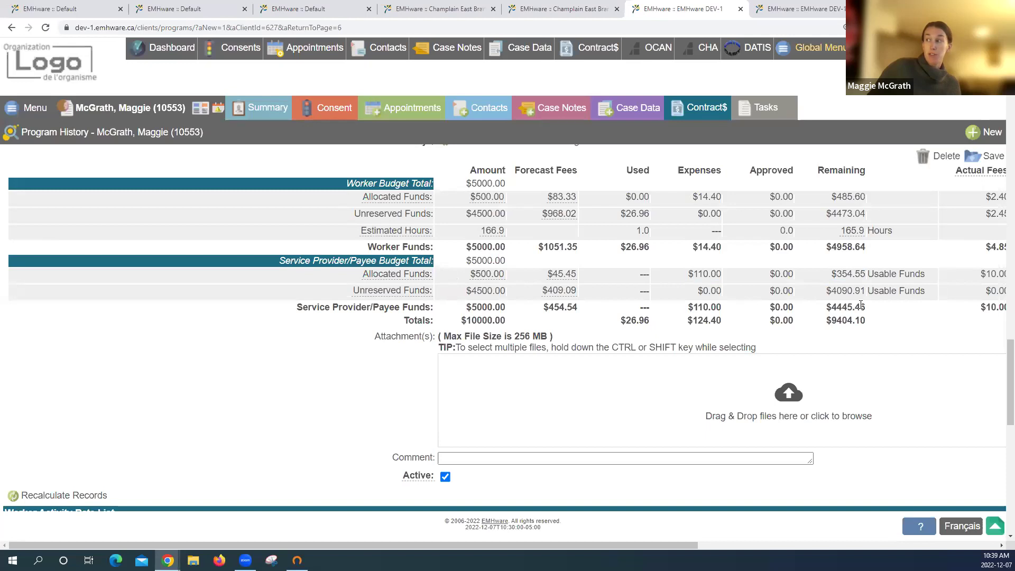
{"action": "left_click_drag", "start_coordinate": [878, 323], "coordinate": [820, 321]}
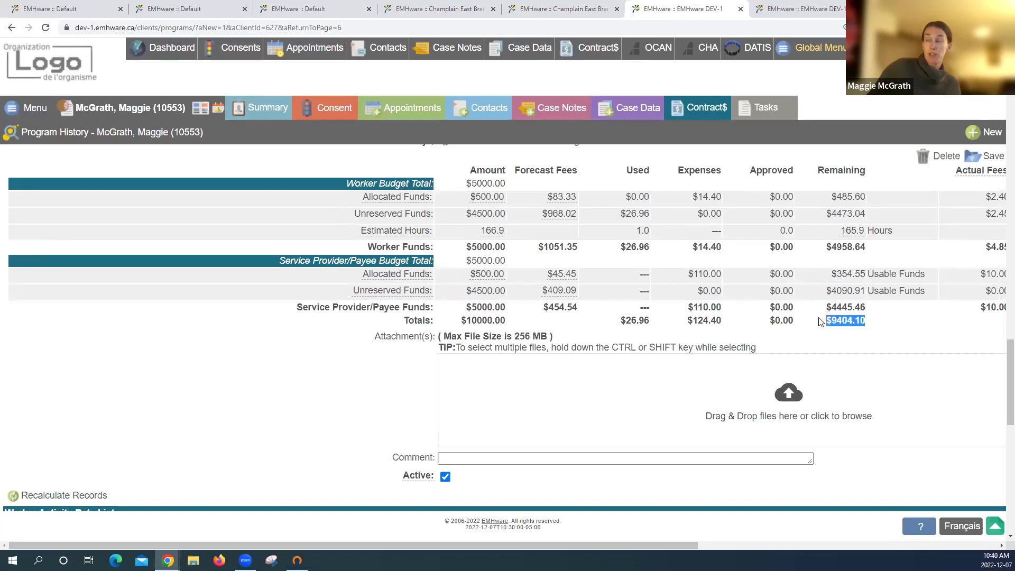
{"action": "left_click", "coordinate": [877, 321]}
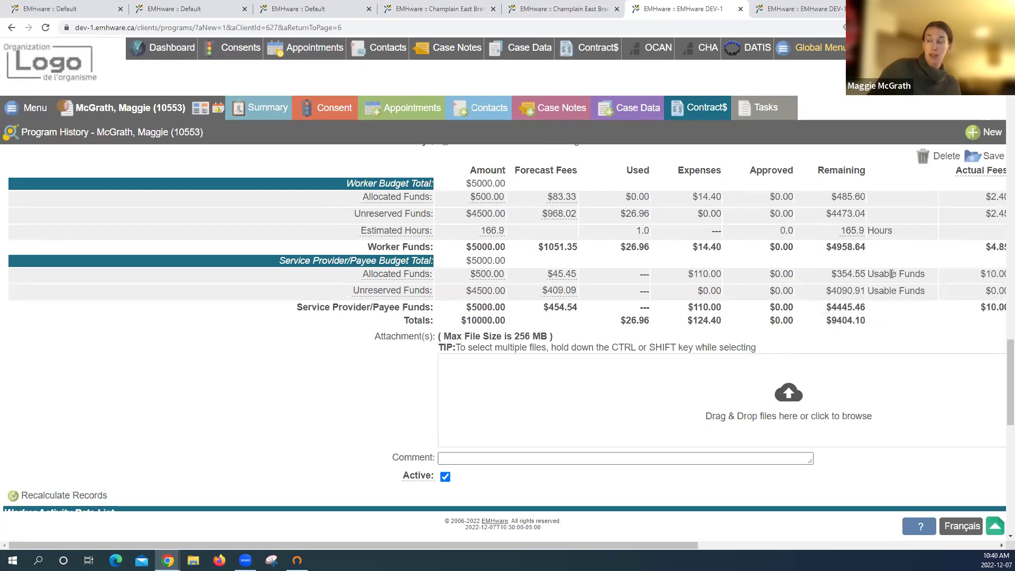
Open the client's contract Activity & Expense Records and review the recorded expenses in the list
{"action": "left_click", "coordinate": [698, 114]}
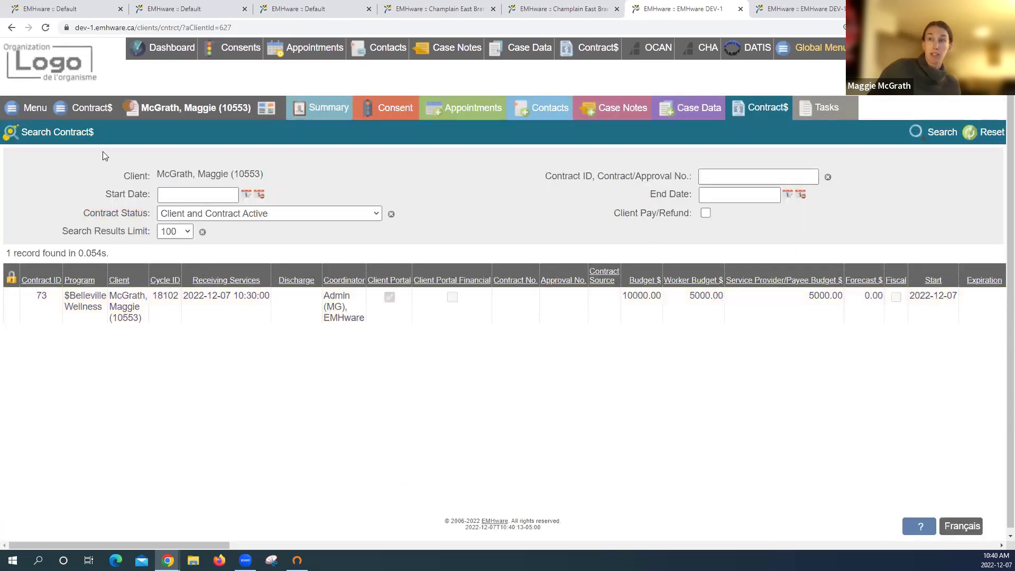
{"action": "left_click", "coordinate": [94, 108]}
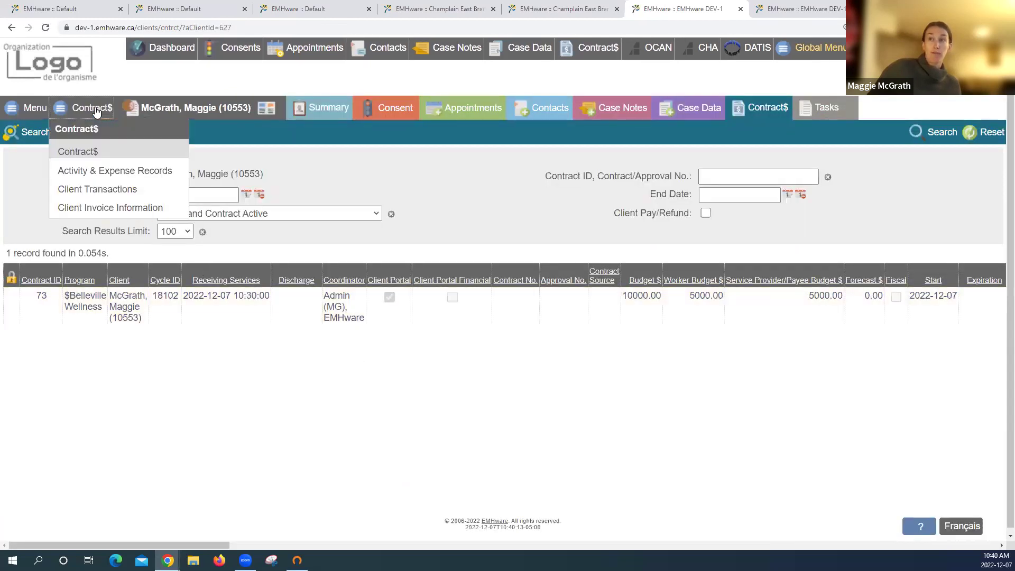
{"action": "left_click", "coordinate": [165, 172]}
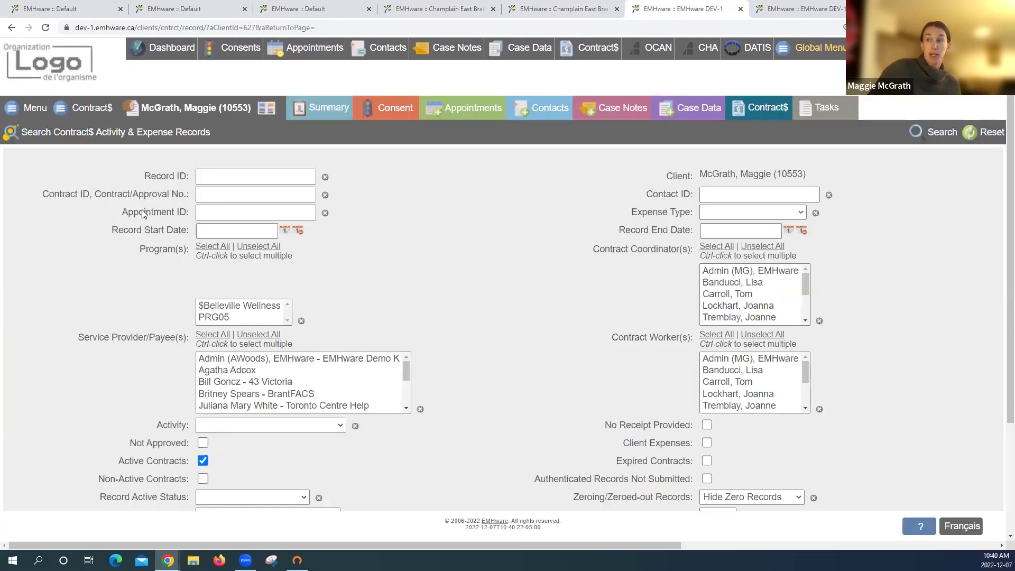
{"action": "scroll", "coordinate": [546, 367], "scroll_direction": "down", "scroll_amount": 3}
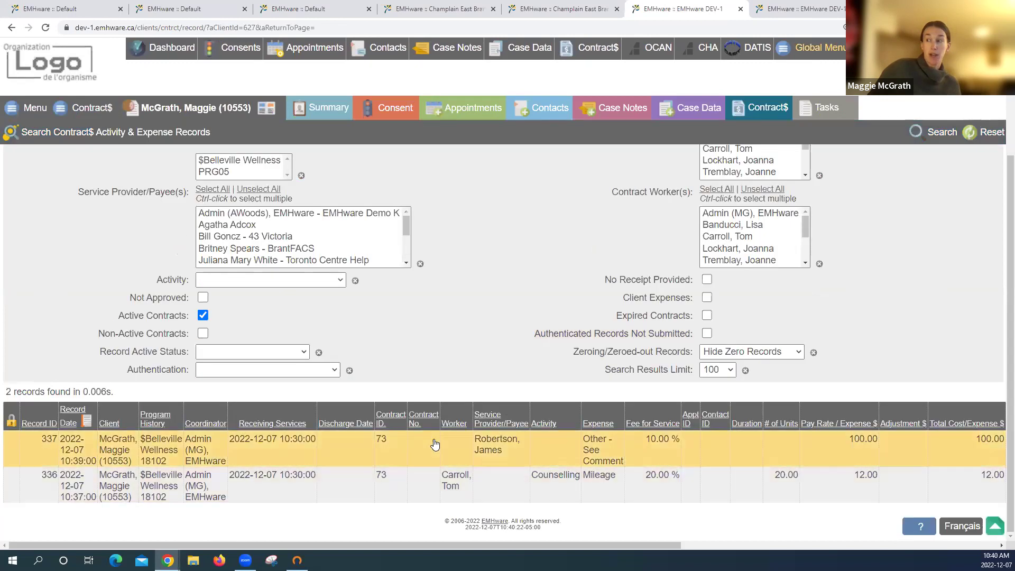
{"action": "scroll", "coordinate": [502, 316], "scroll_direction": "up", "scroll_amount": 1}
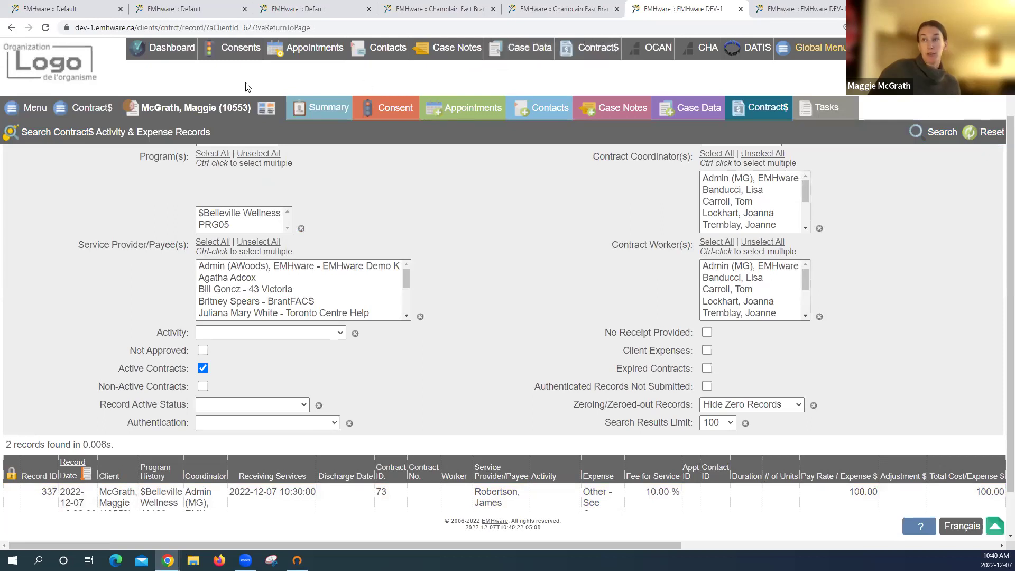
Return to the client's contract list and open the details of the $Belleville Wellness contract
{"action": "left_click", "coordinate": [103, 109]}
{"action": "left_click", "coordinate": [115, 150]}
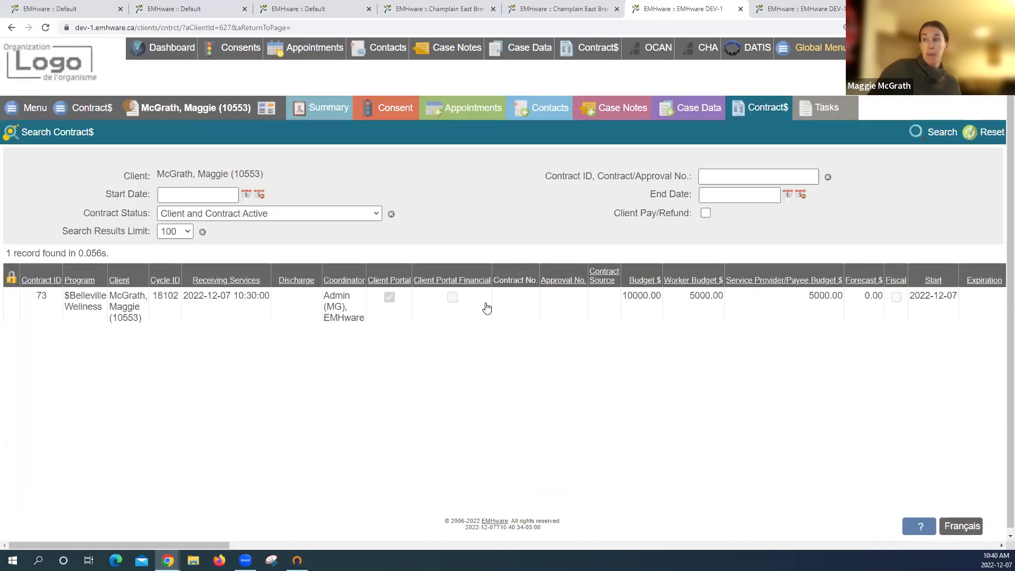
{"action": "left_click", "coordinate": [486, 307]}
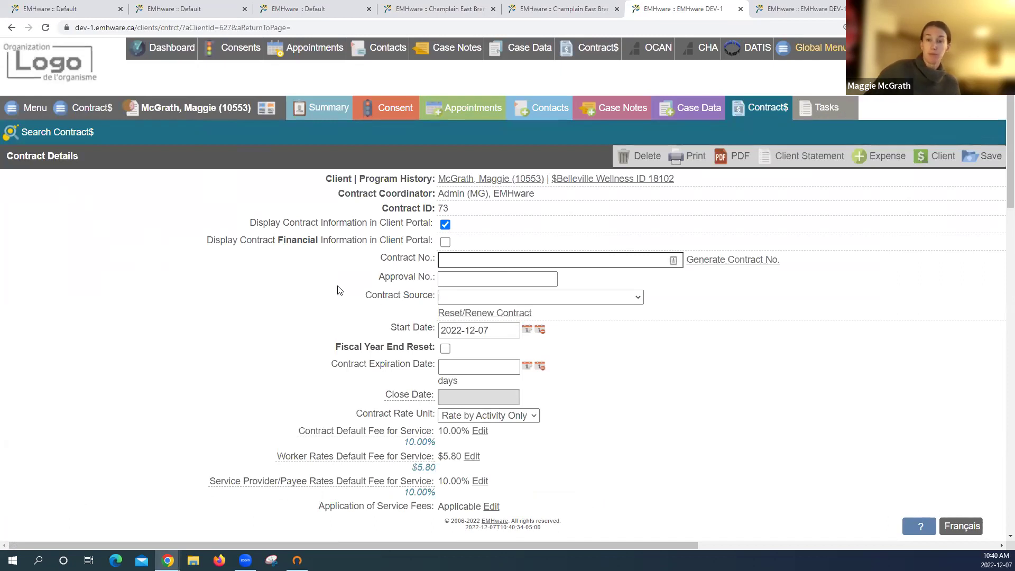
{"action": "scroll", "coordinate": [340, 290], "scroll_direction": "down", "scroll_amount": 3}
{"action": "scroll", "coordinate": [238, 309], "scroll_direction": "up", "scroll_amount": 3}
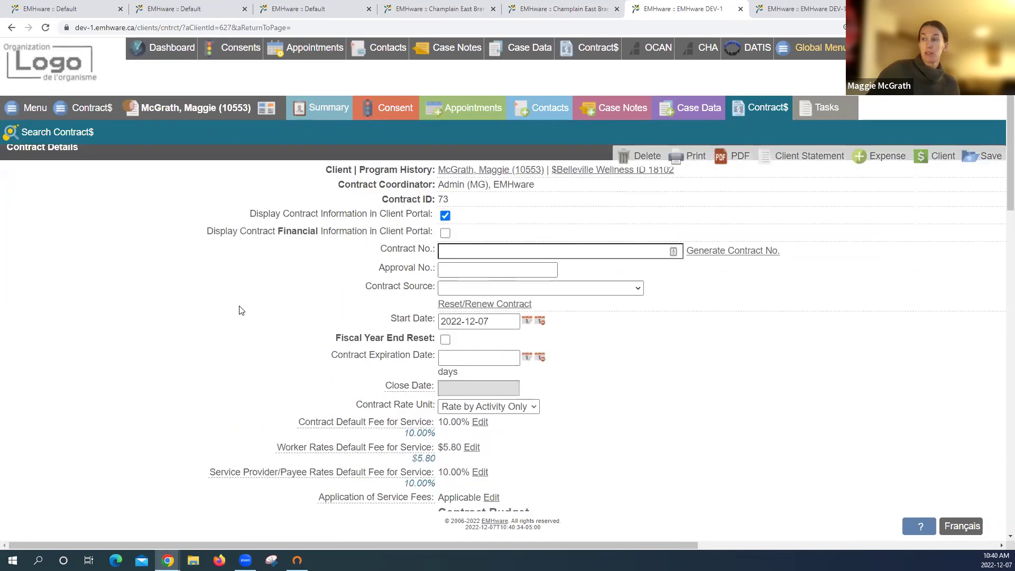
{"action": "scroll", "coordinate": [239, 309], "scroll_direction": "up", "scroll_amount": 1}
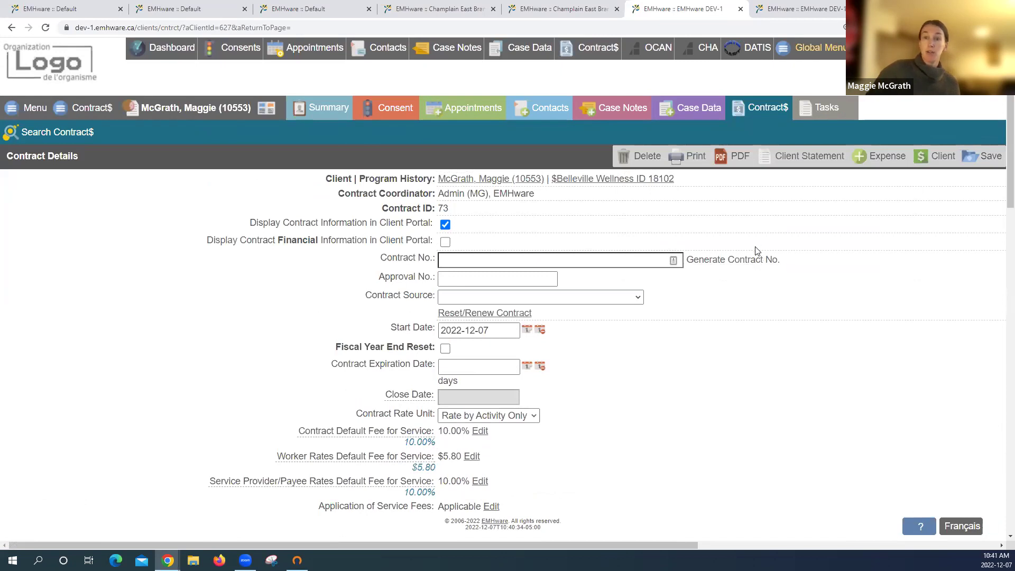
Open the contract's Client Statement, enlarge its window to review allocations, spending and remaining funds, and close it
{"action": "left_click", "coordinate": [778, 158]}
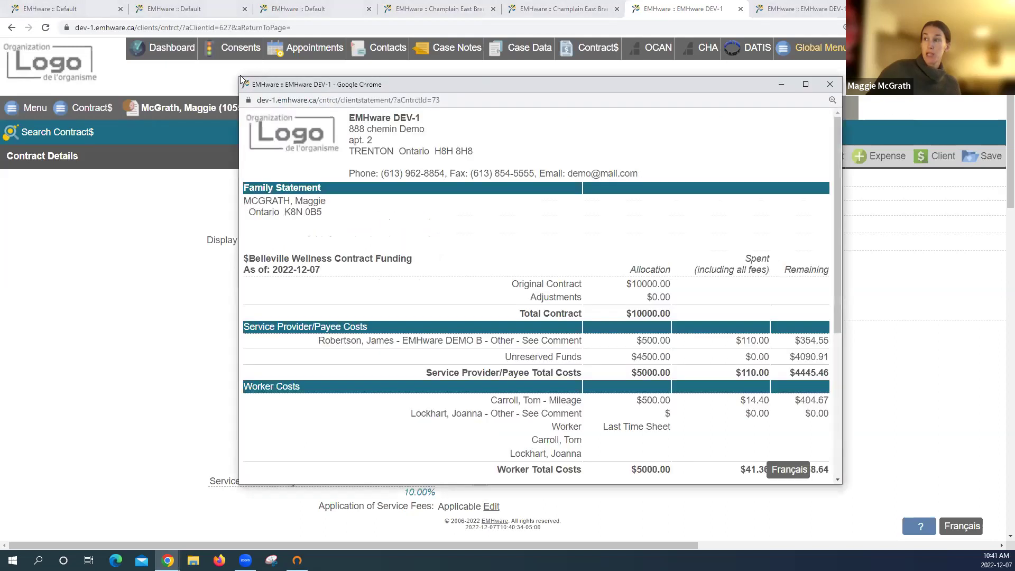
{"action": "left_click_drag", "start_coordinate": [240, 77], "coordinate": [173, 20]}
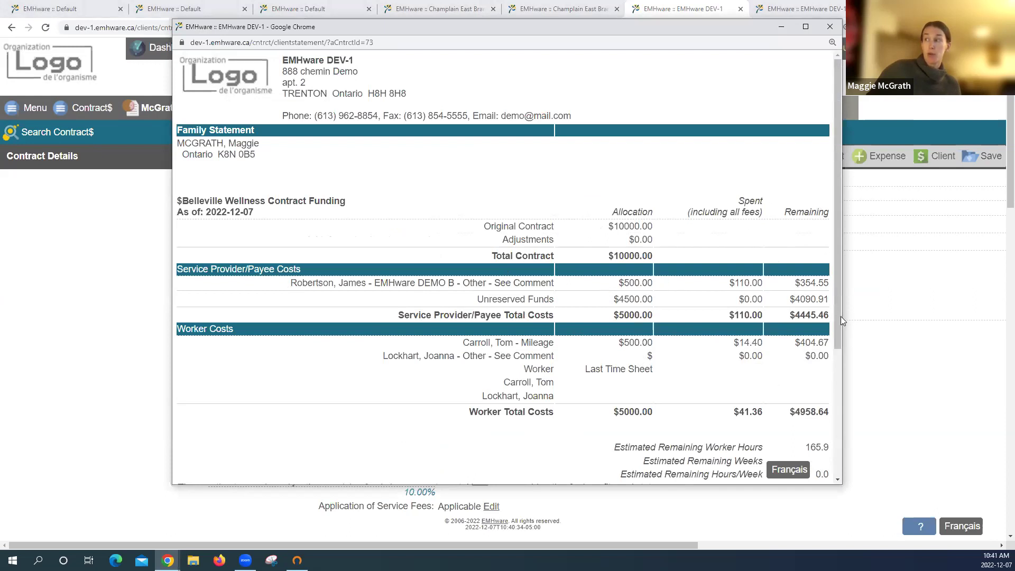
{"action": "left_click_drag", "start_coordinate": [839, 484], "coordinate": [984, 516]}
{"action": "scroll", "coordinate": [927, 348], "scroll_direction": "down", "scroll_amount": 3}
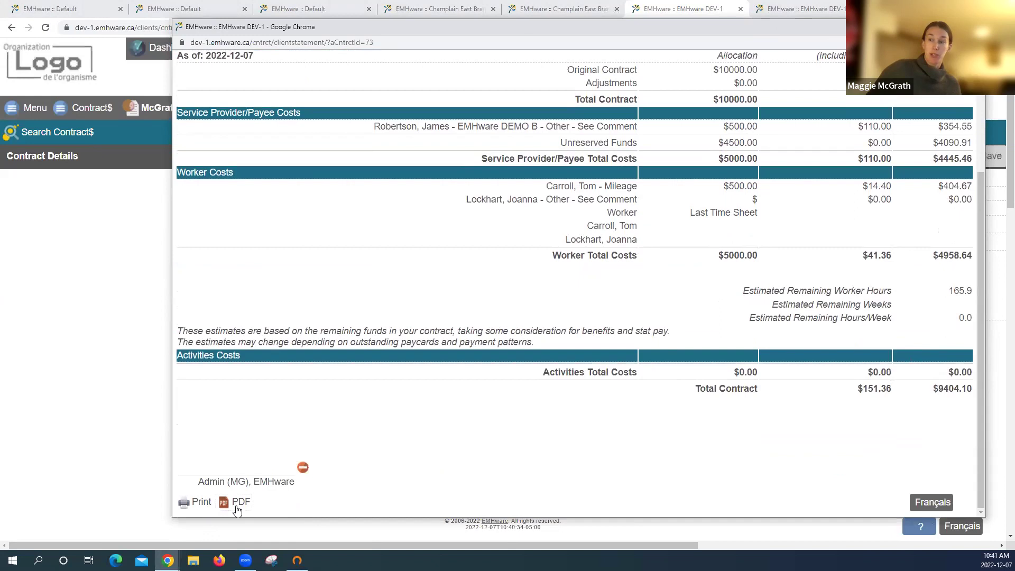
{"action": "scroll", "coordinate": [684, 456], "scroll_direction": "up", "scroll_amount": 3}
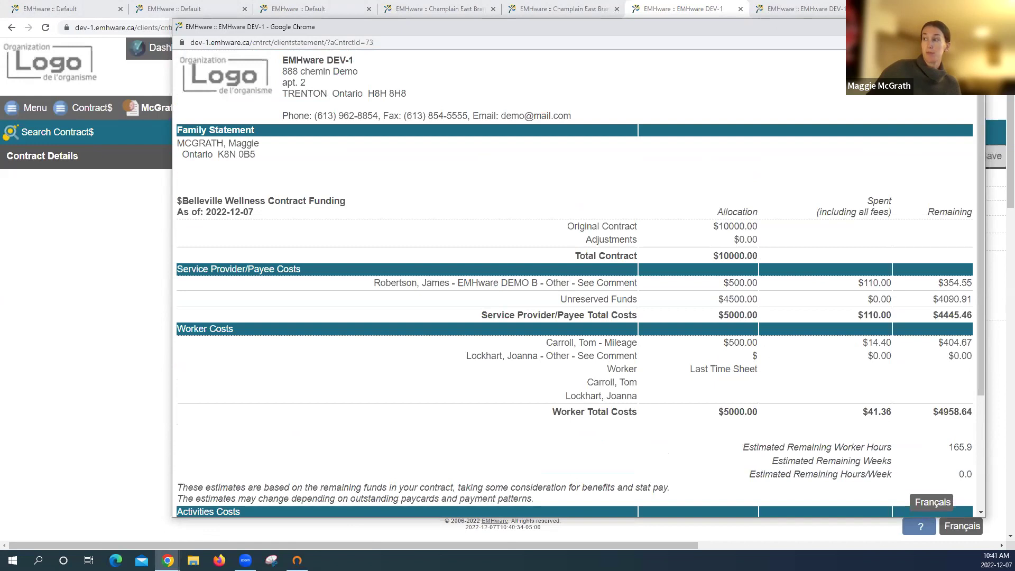
{"action": "key", "text": "ctrl+w"}
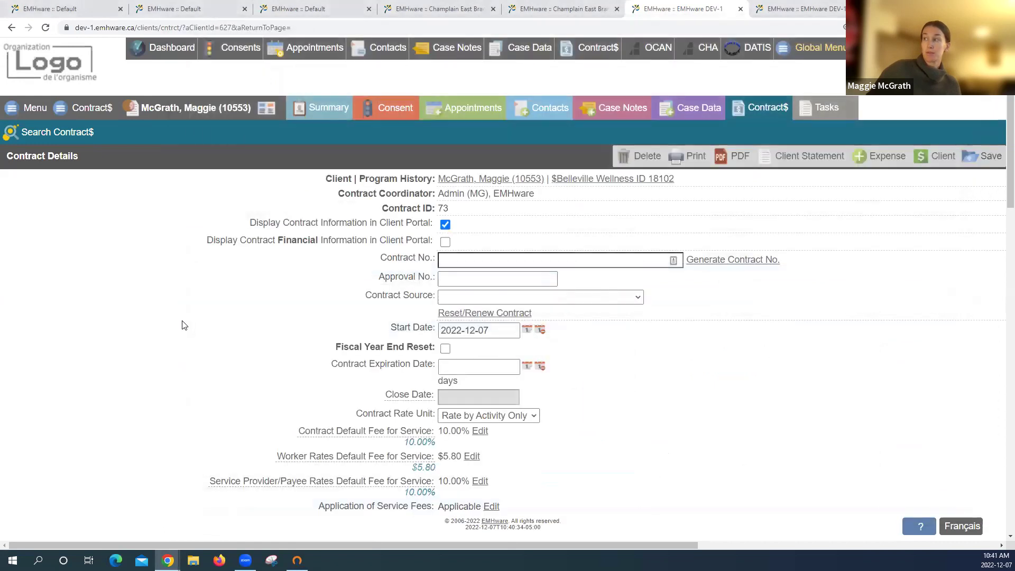